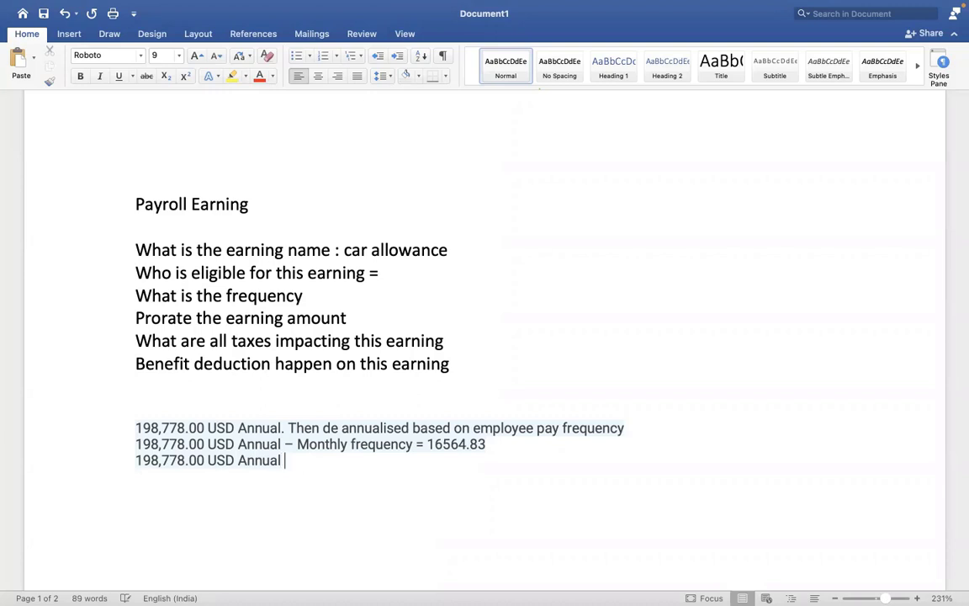
Add ' – Semi Monthly frequency = 8282.41' to the last line of the Word notes, fixing the caps typo.
text(em)
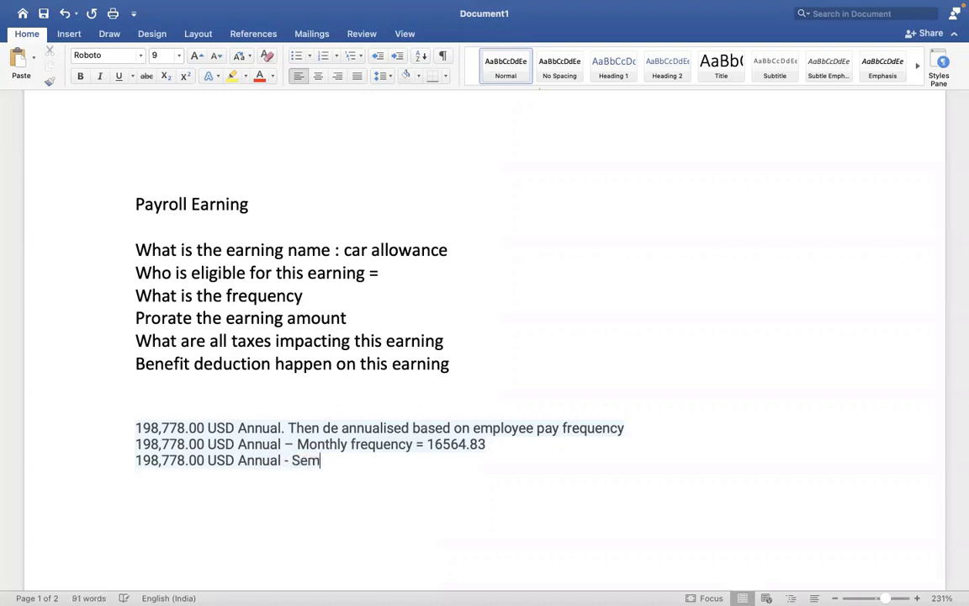
text(i mONTHLY)
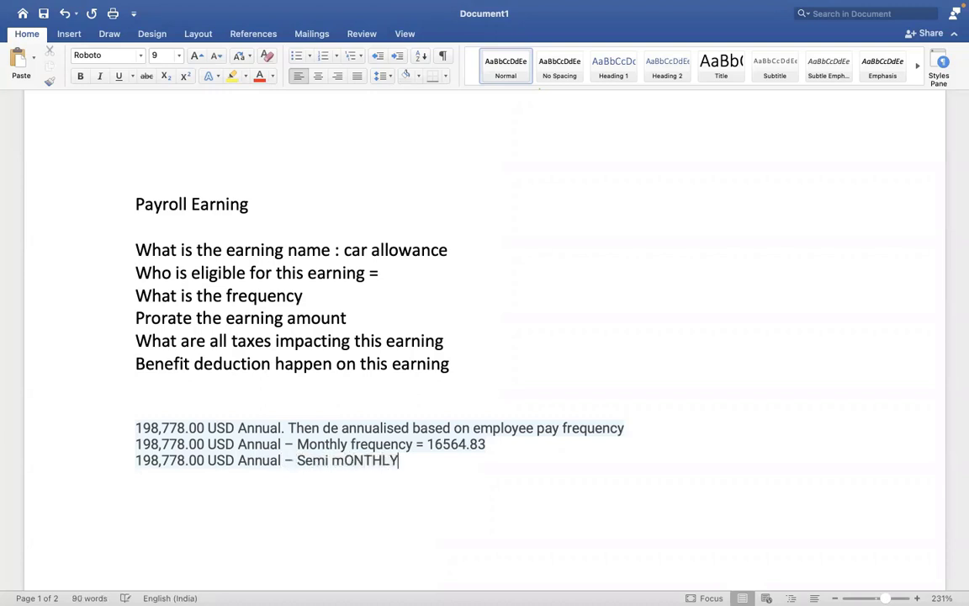
key(BackSpace)
key(BackSpace)
key(BackSpace)
key(BackSpace)
key(BackSpace)
key(BackSpace)
key(BackSpace)
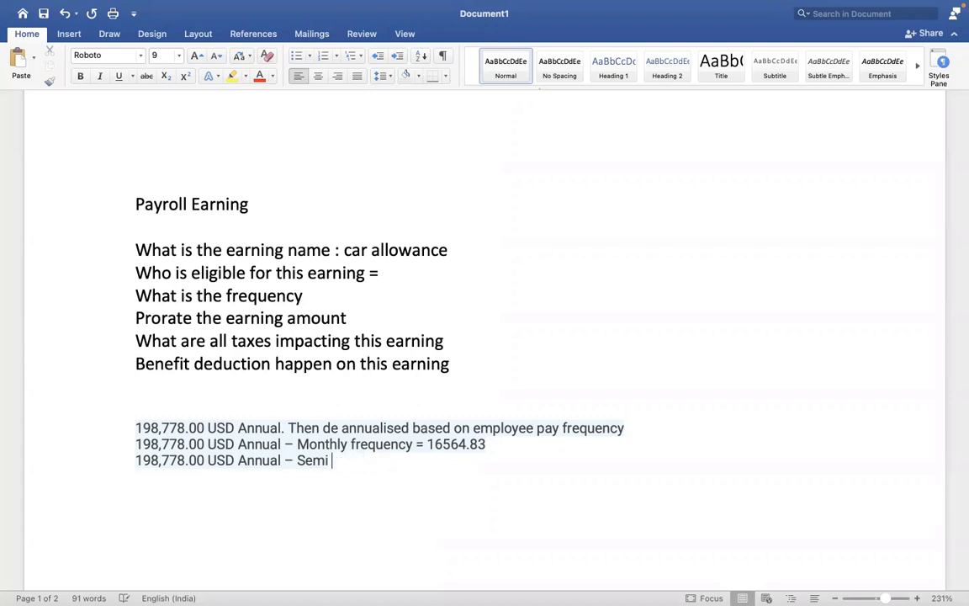
text(Monthly f)
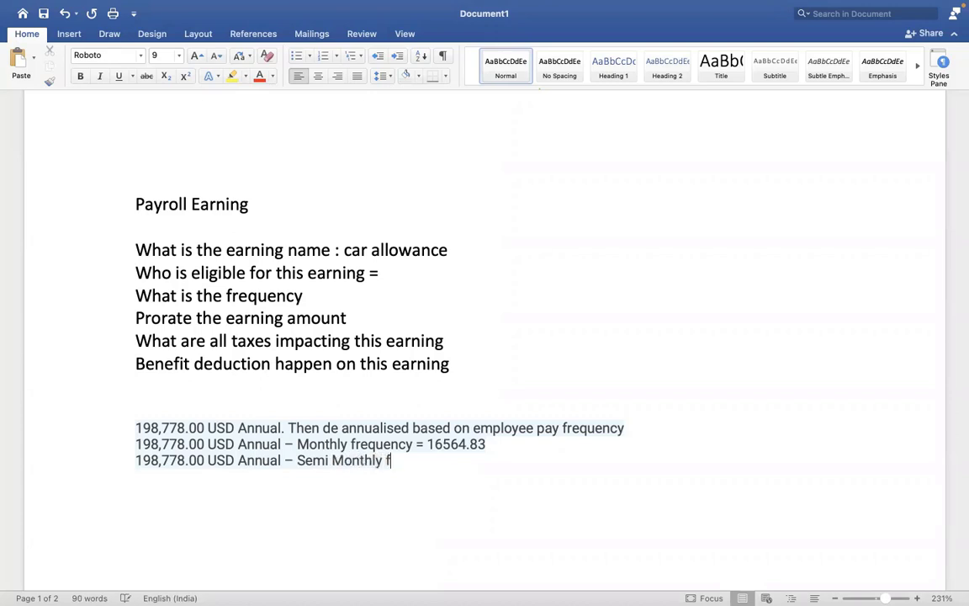
text(requency =)
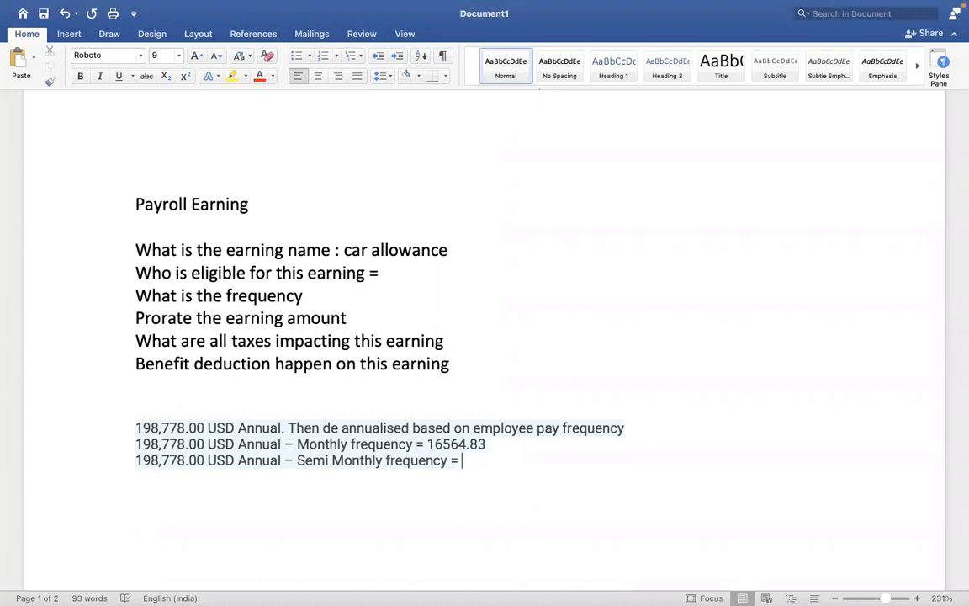
text(8282.41)
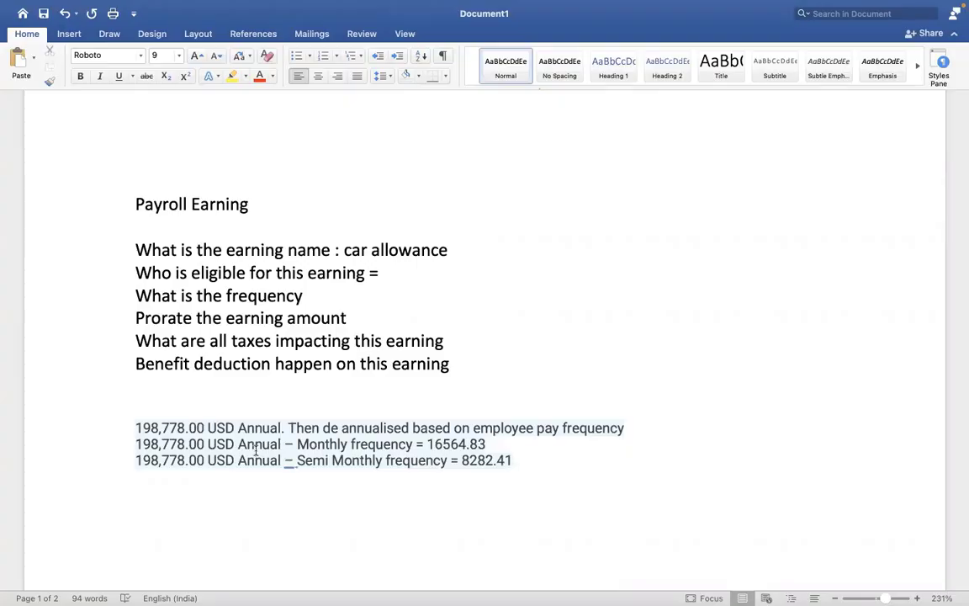
key(ctrl+Right)
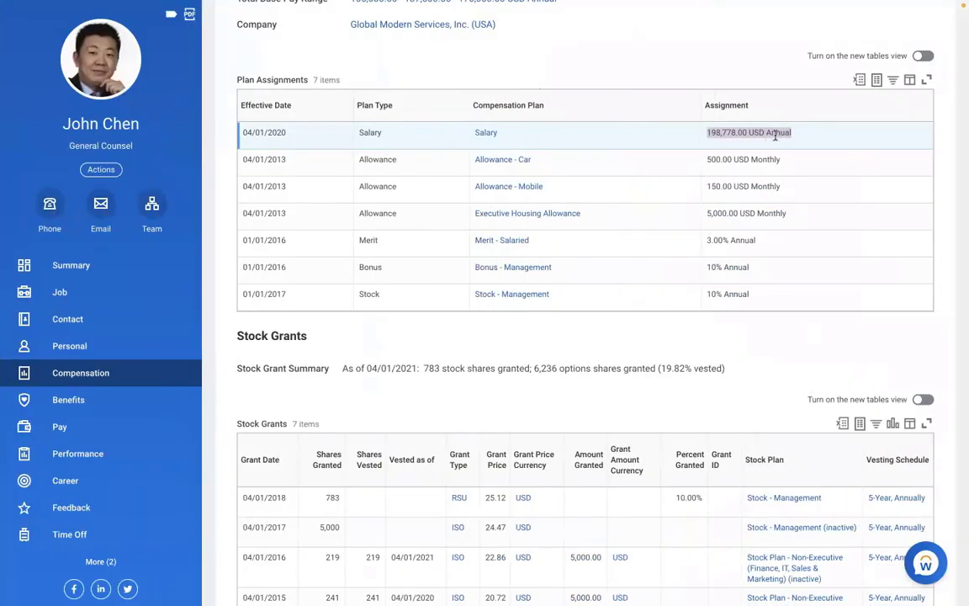
Show the worker's Pay Group: USA Semi-monthly Professional Corporate, with Semi-monthly frequency.
click(800, 139)
click(60, 426)
click(532, 72)
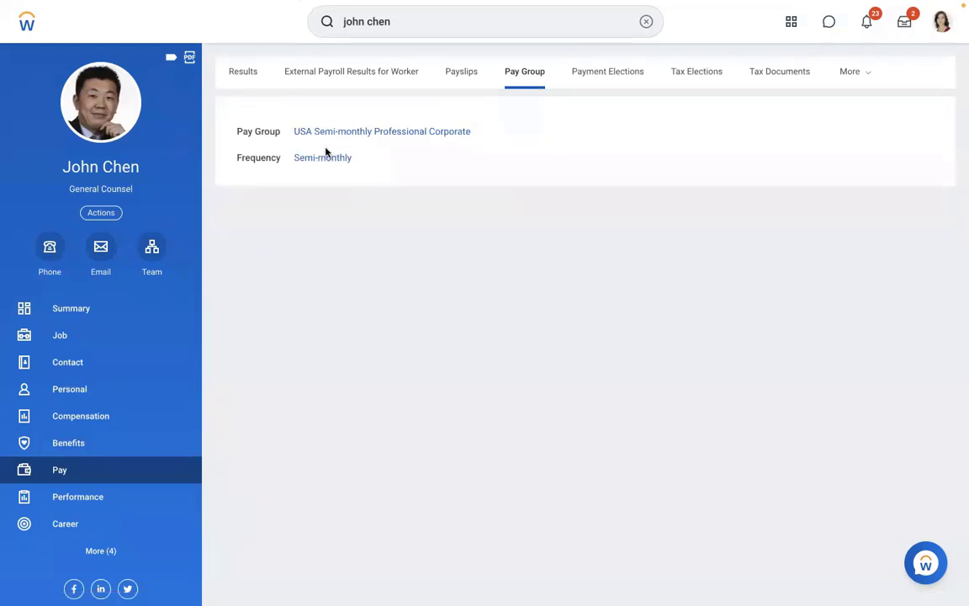
Review the worker's compensation totals (Total Base Pay 198,778.00 USD) and plan assignments.
click(78, 415)
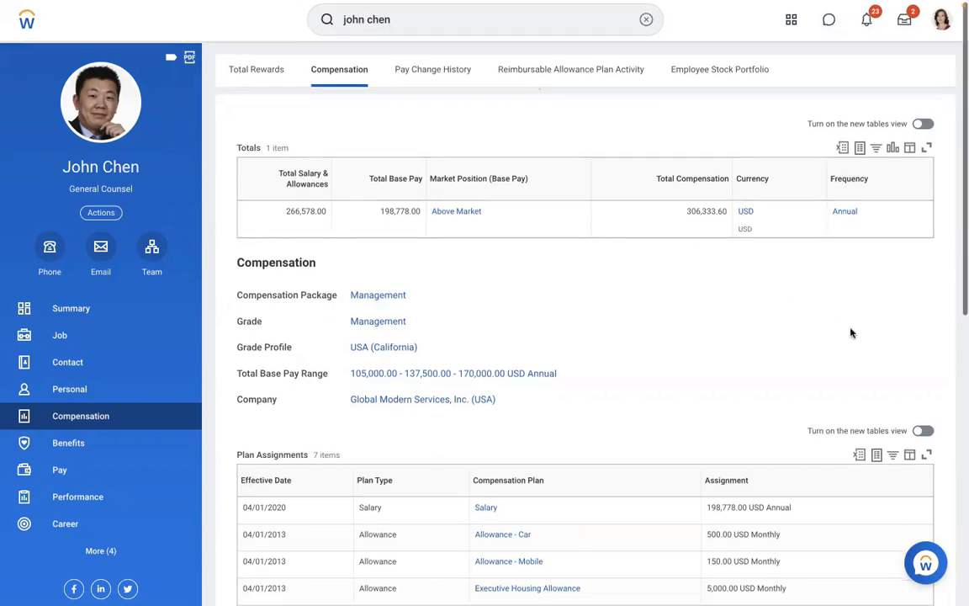
scroll(851, 332, down, 2)
scroll(851, 332, down, 2)
scroll(853, 334, down, 1)
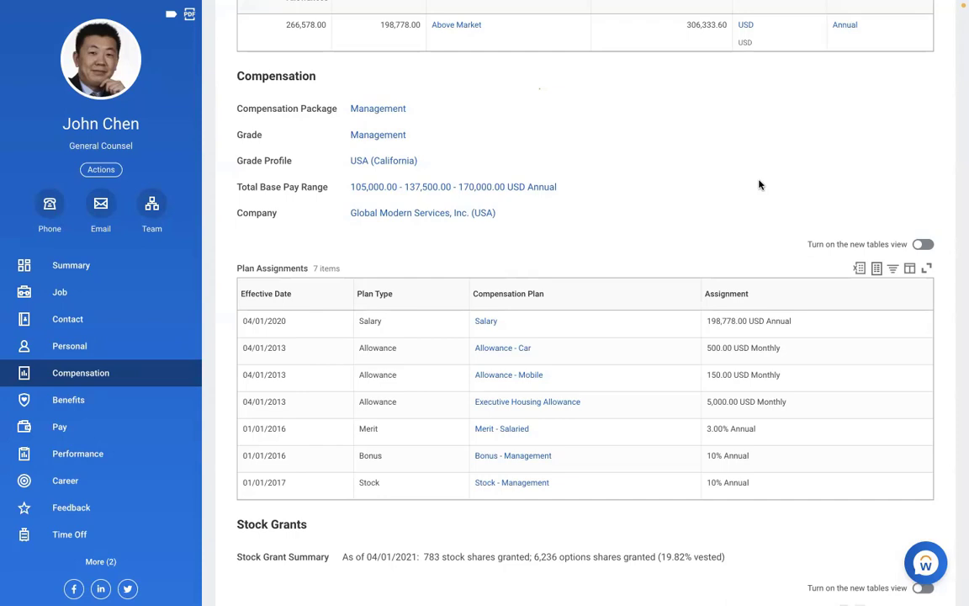
scroll(759, 184, up, 1)
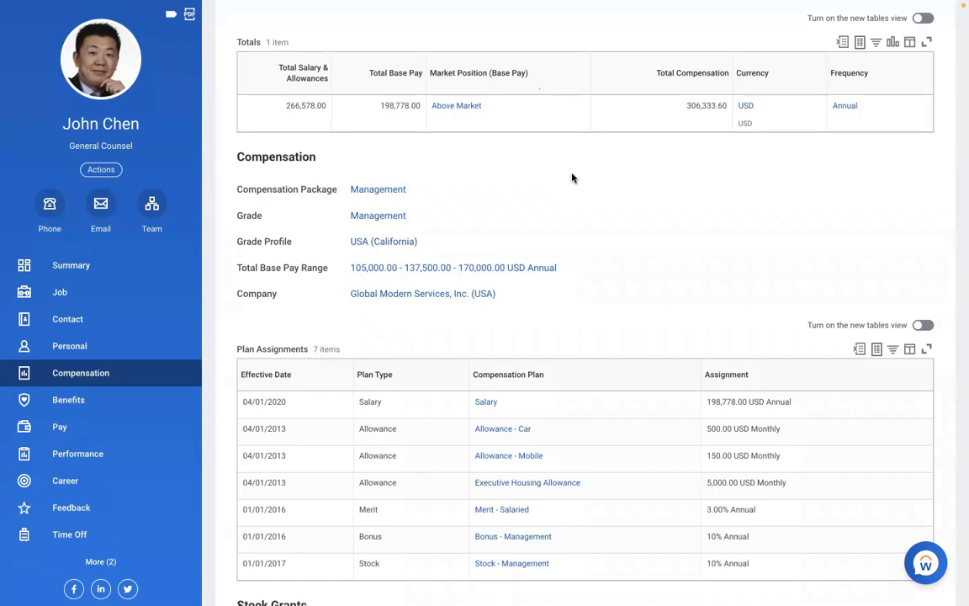
scroll(573, 177, up, 2)
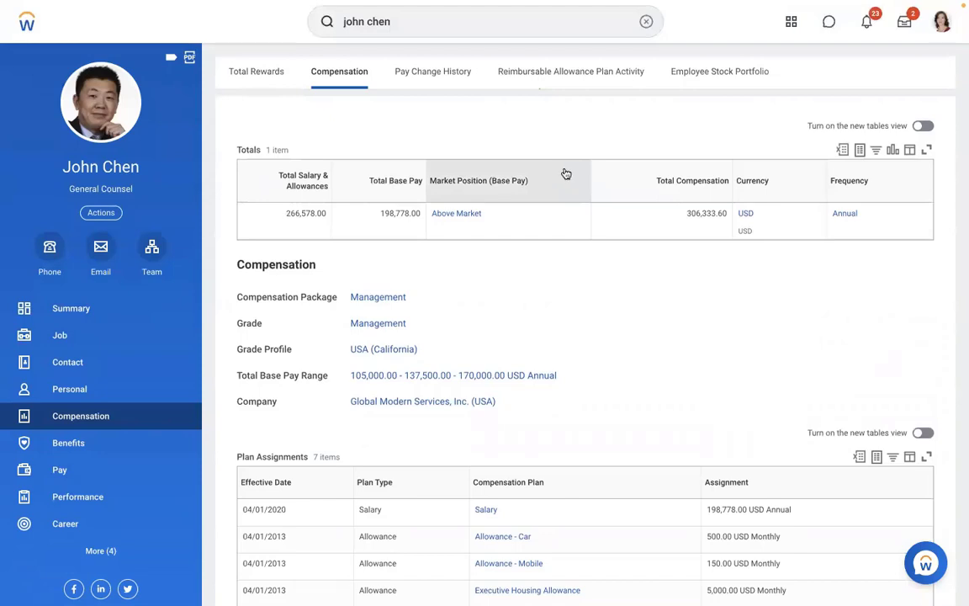
Search for 'create allowance plan' and open the Create Allowance Plan task.
click(646, 21)
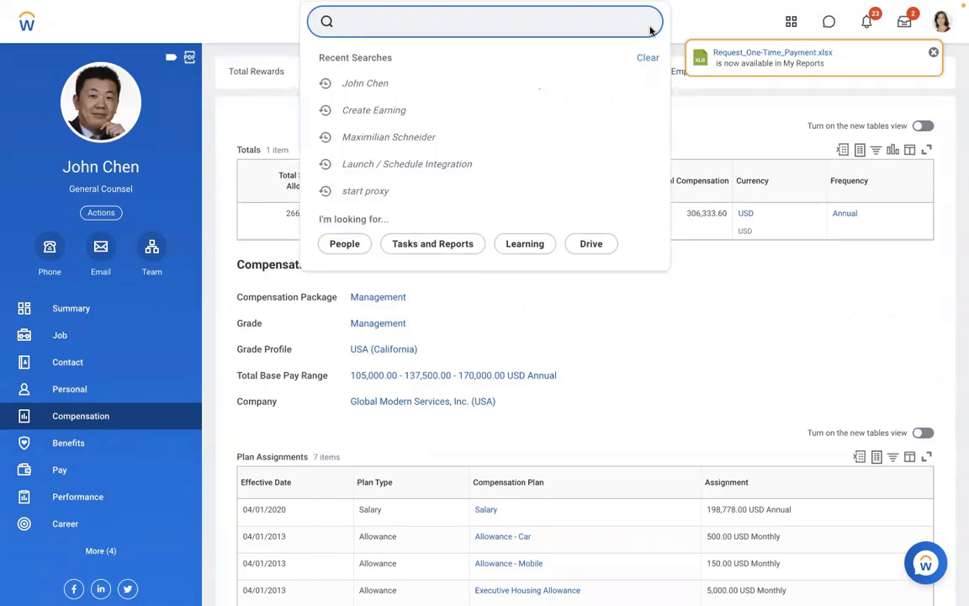
click(646, 422)
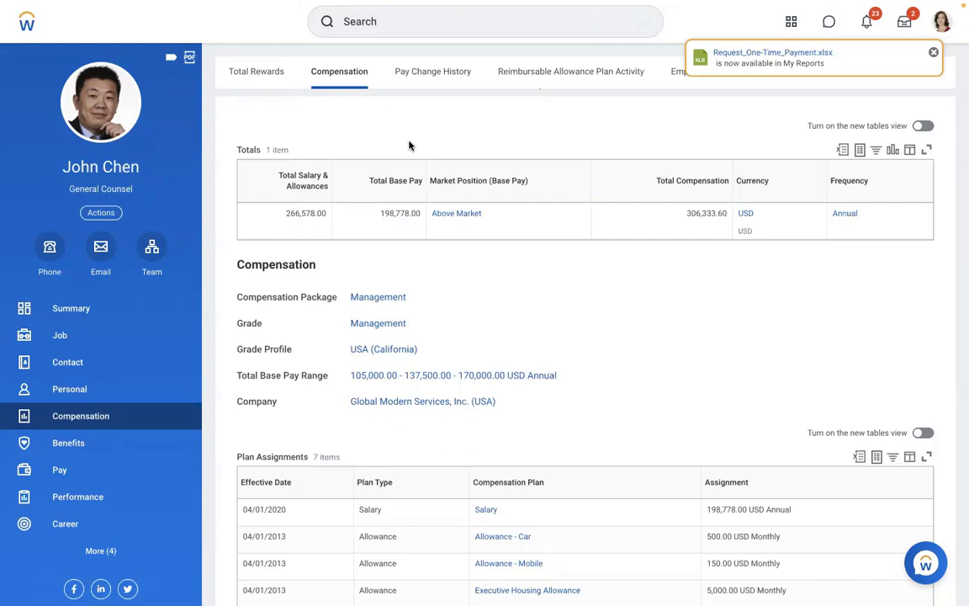
click(438, 29)
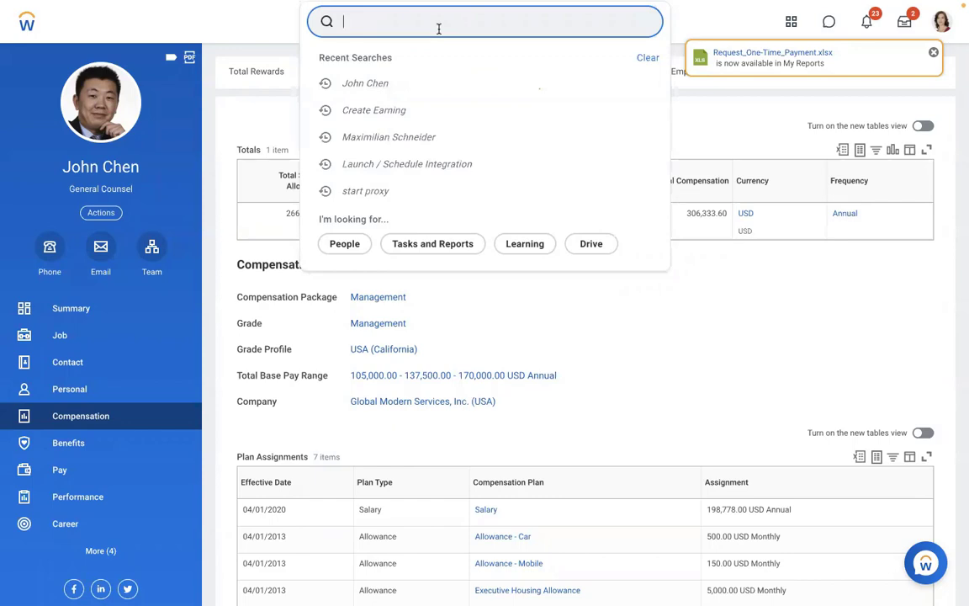
text(create)
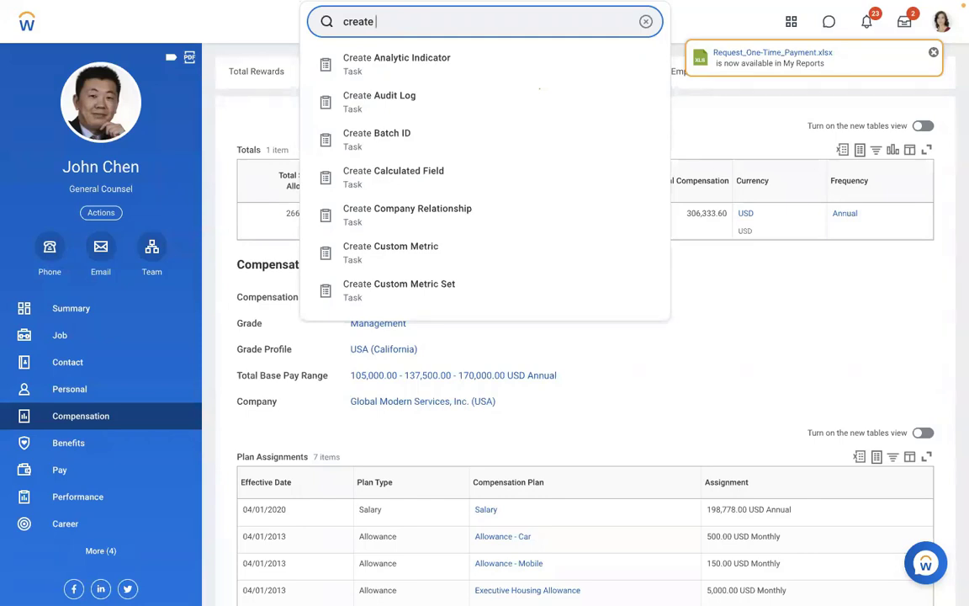
text( allowance plan)
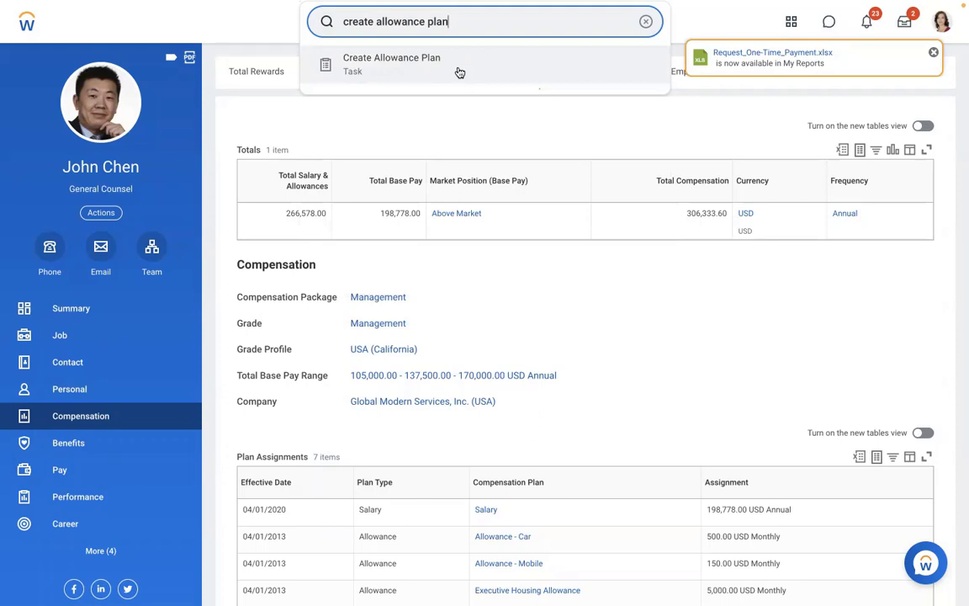
click(459, 73)
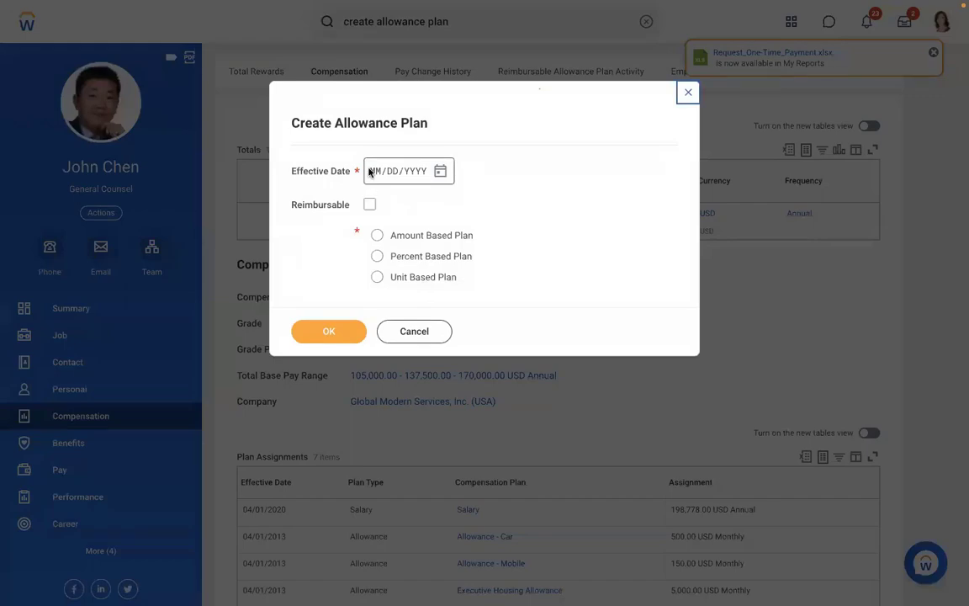
Close the allowance plan form without saving and view the worker's empty pay results.
click(683, 96)
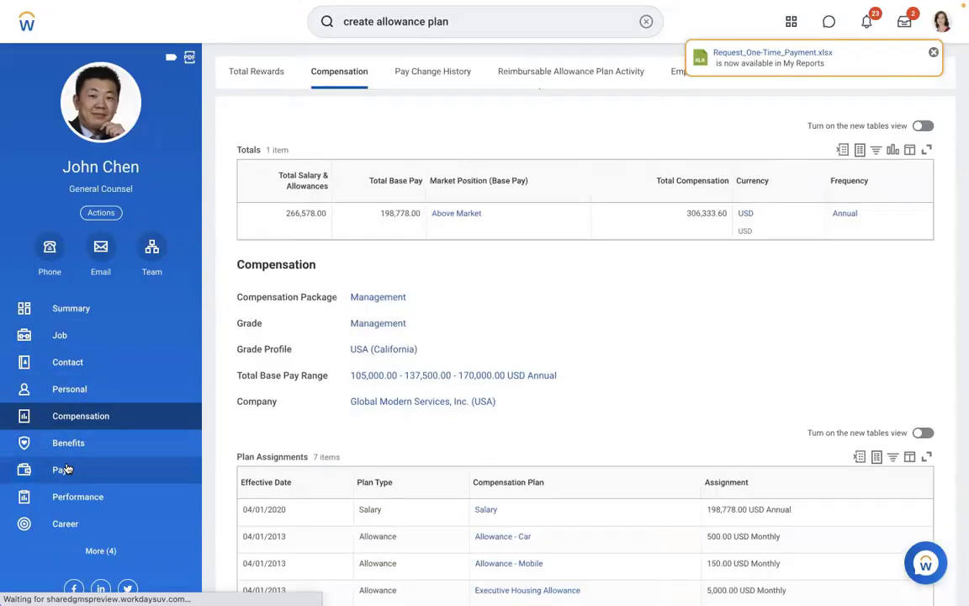
click(64, 470)
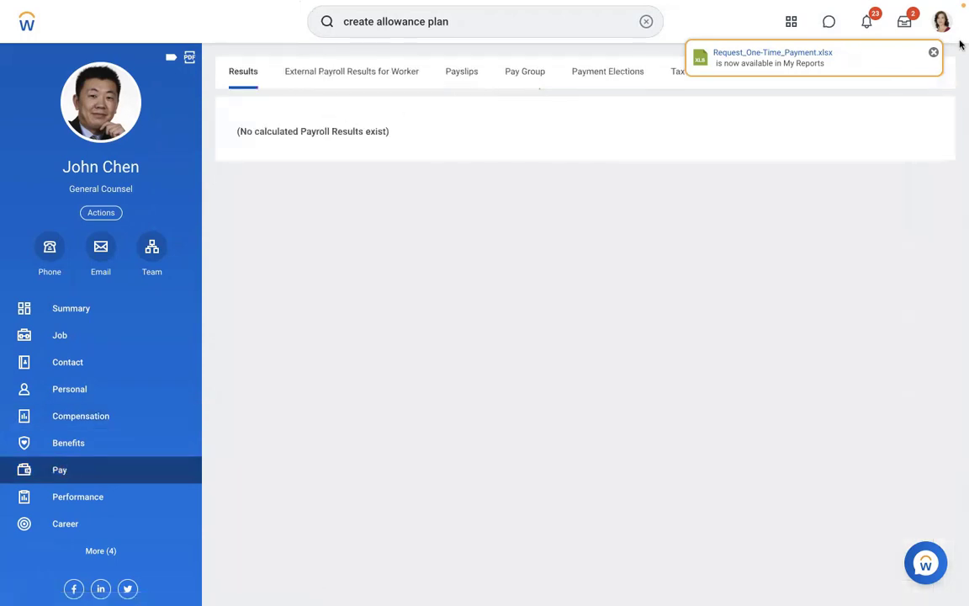
click(935, 52)
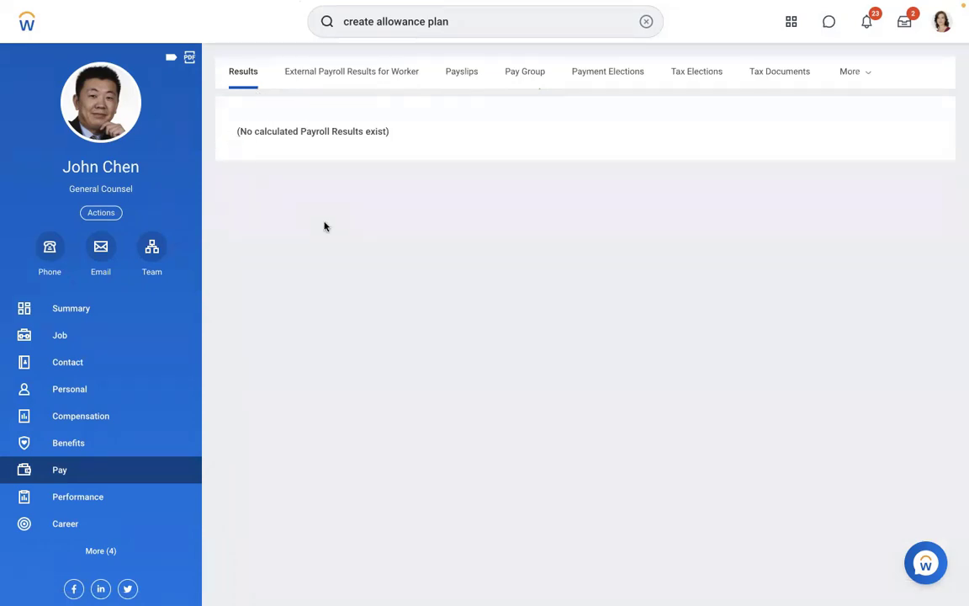
click(639, 24)
Start Run Pay Calculation for the 01/01/2019 – 01/15/2019 semi-monthly pay period.
text(n )
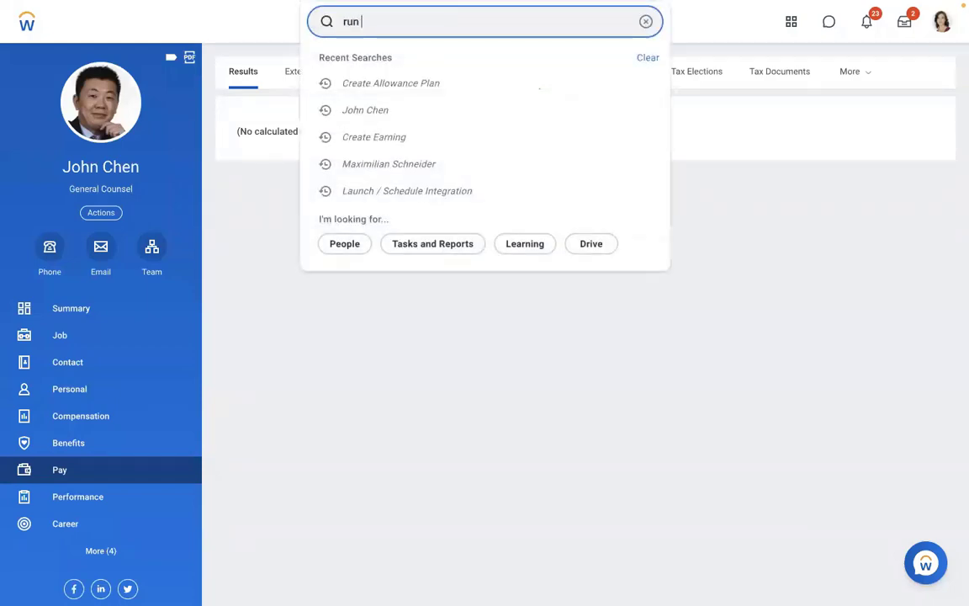
text(pay calc)
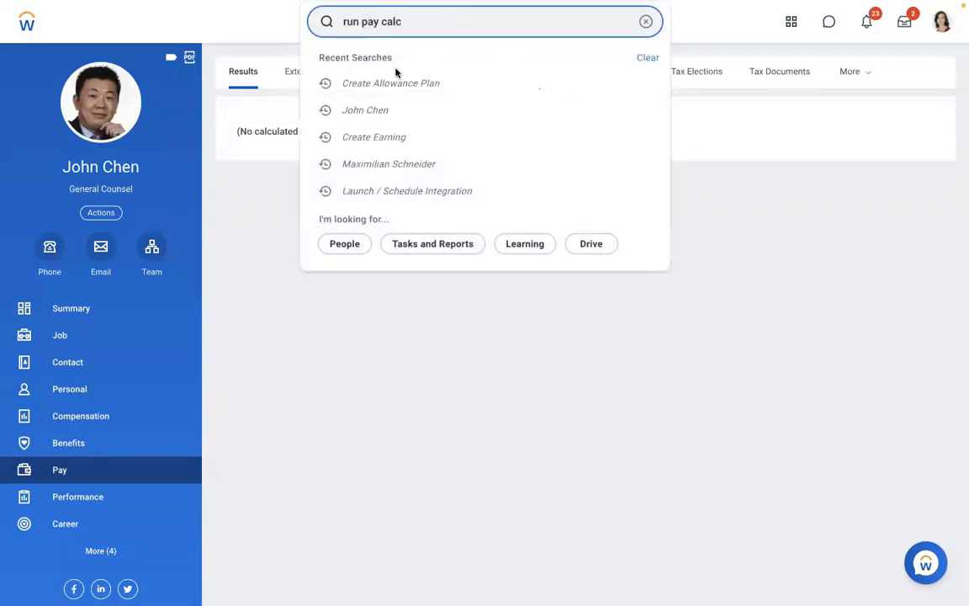
click(396, 71)
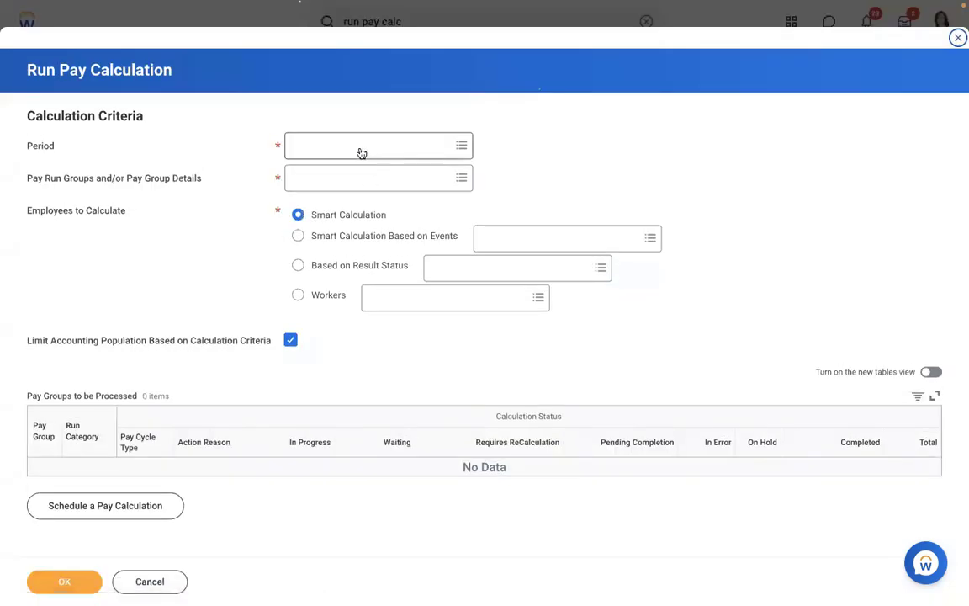
click(348, 145)
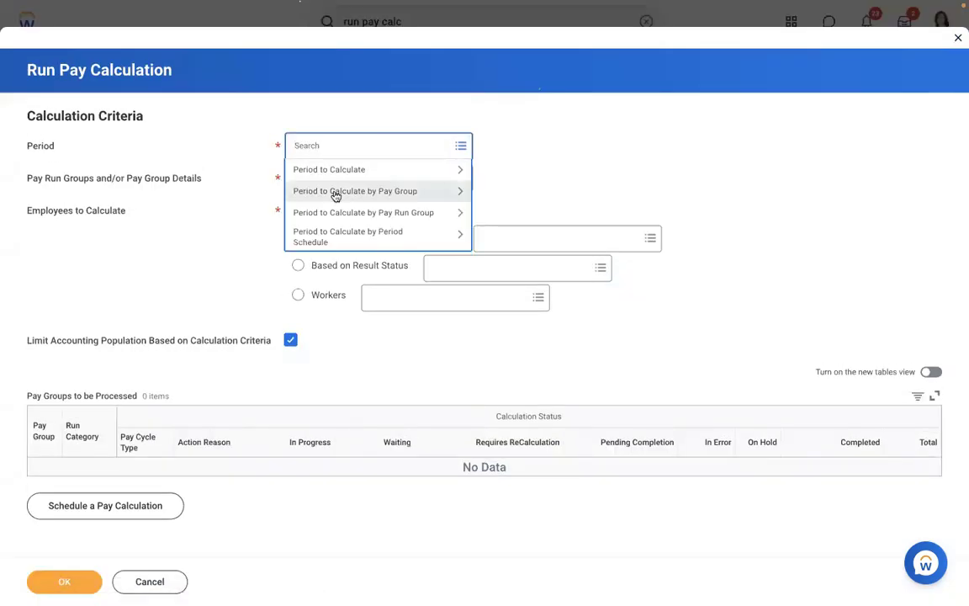
click(335, 192)
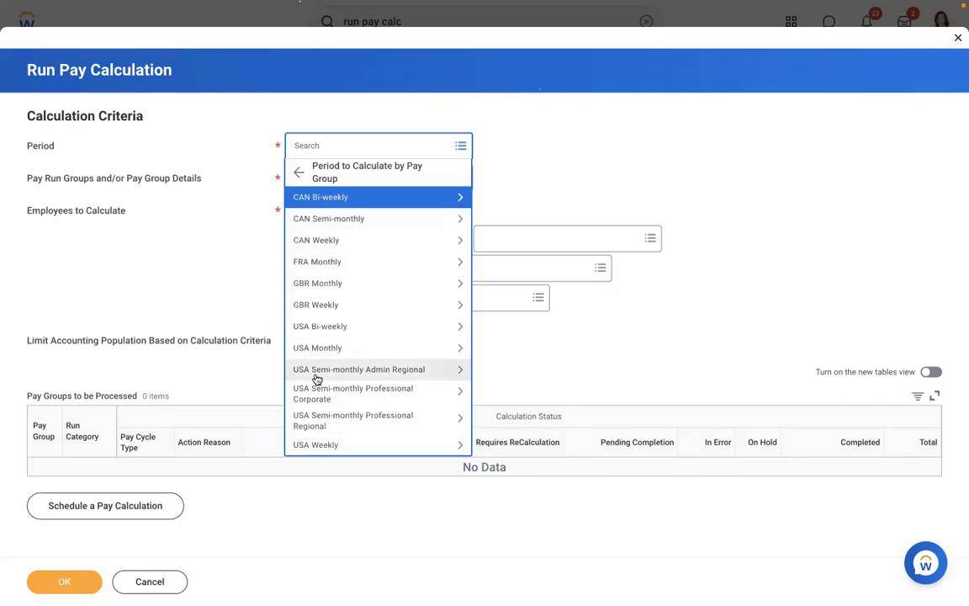
click(316, 376)
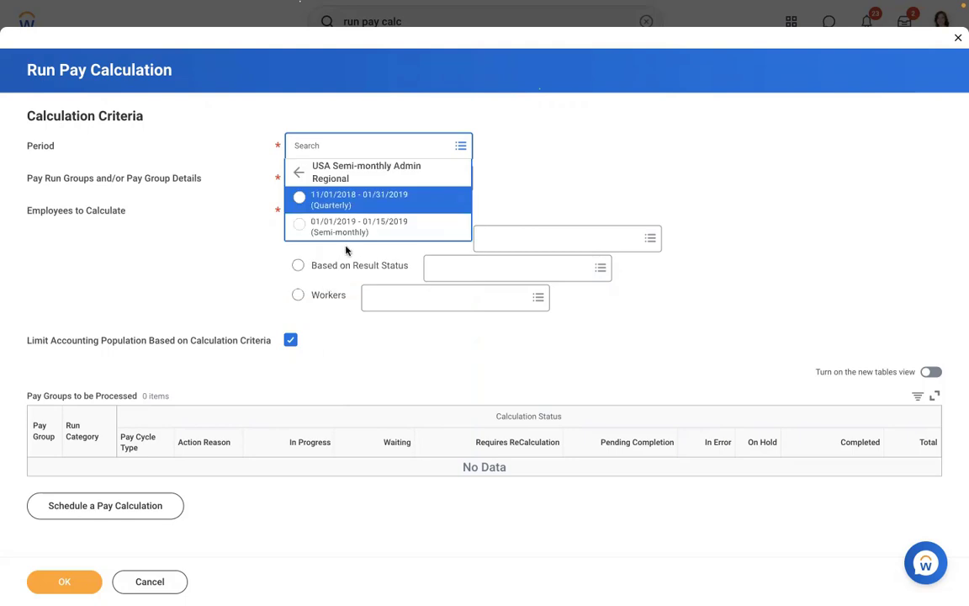
click(327, 228)
Include the Admin Regional, Professional Corporate and Professional Regional semi-monthly pay groups and submit.
click(402, 184)
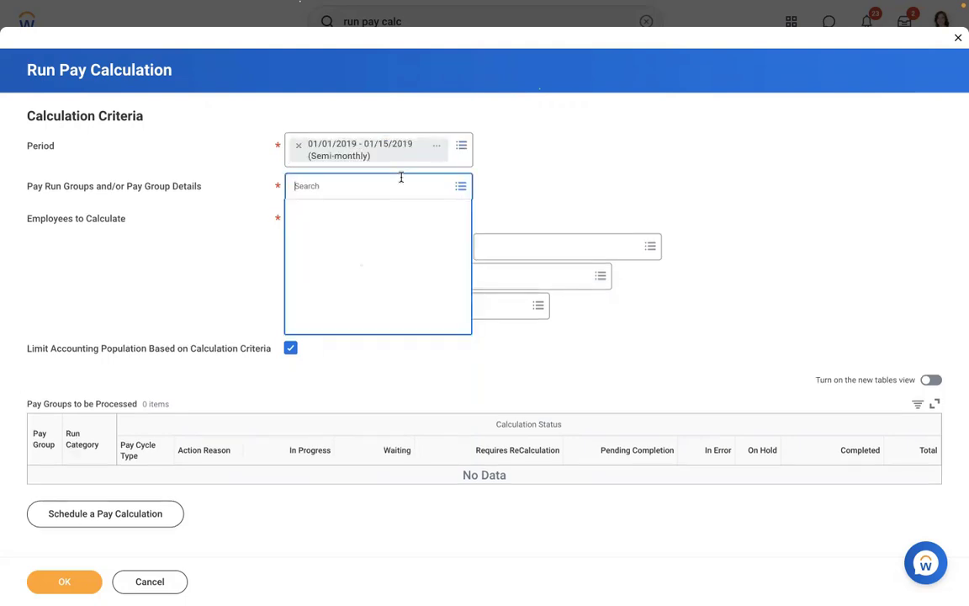
click(329, 232)
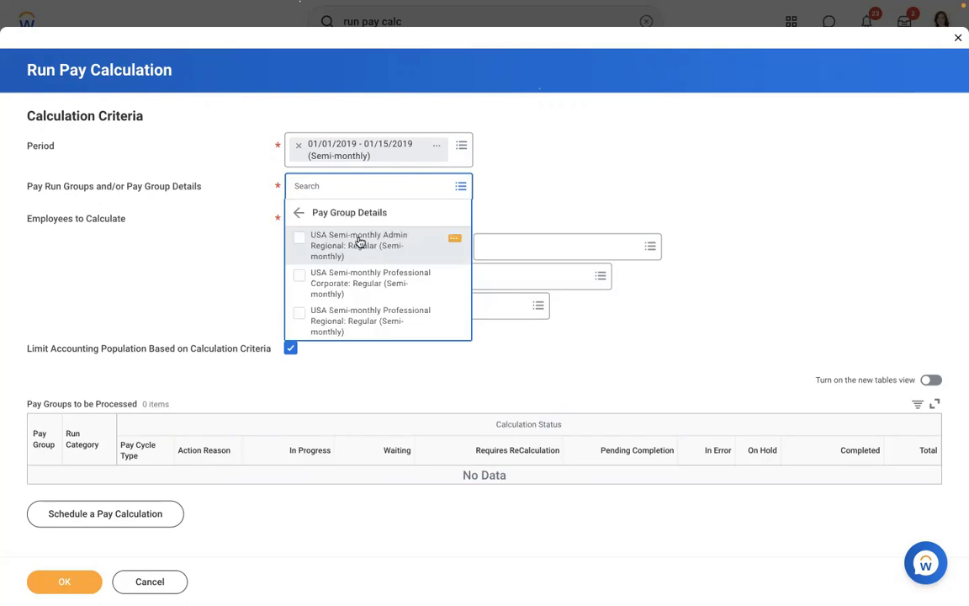
click(359, 242)
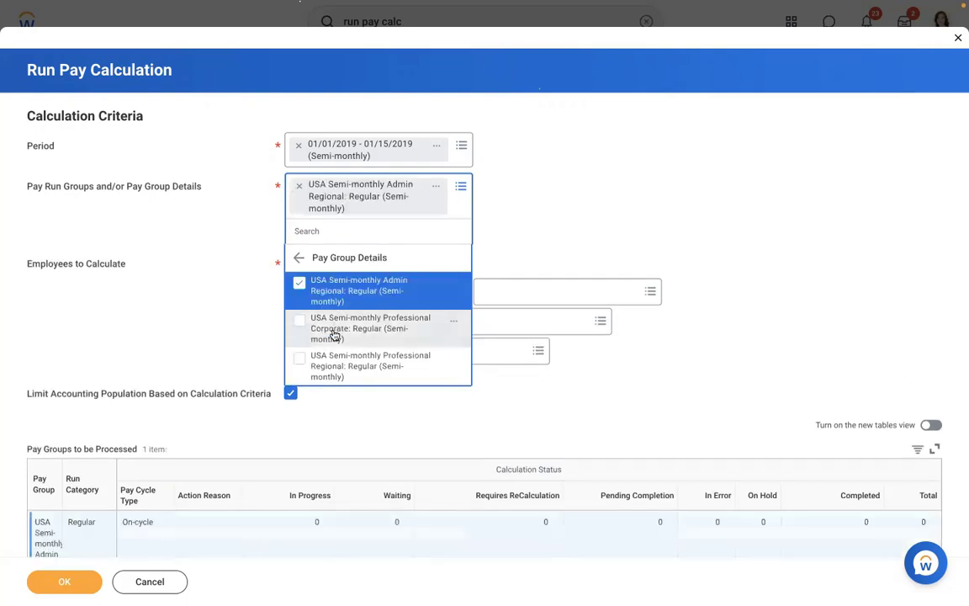
click(336, 336)
click(340, 406)
click(658, 160)
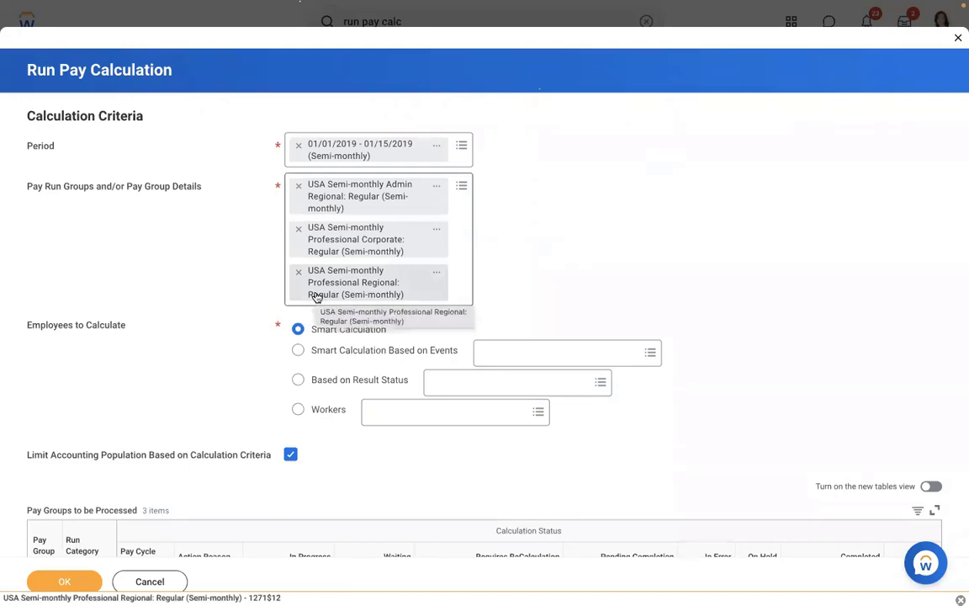
click(59, 583)
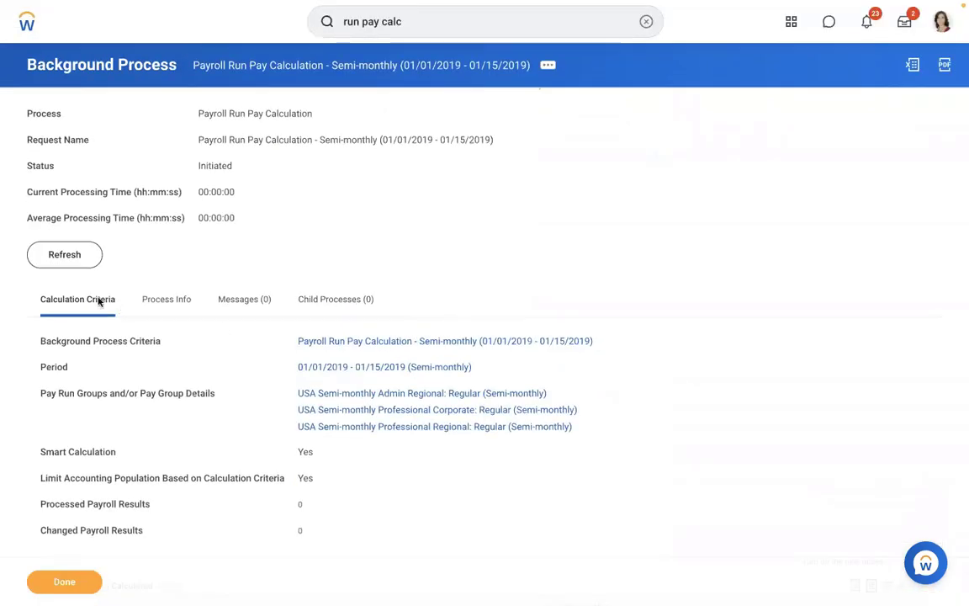
Refresh the background process repeatedly until the pay calculation reads Completed with 152 payroll results.
click(54, 261)
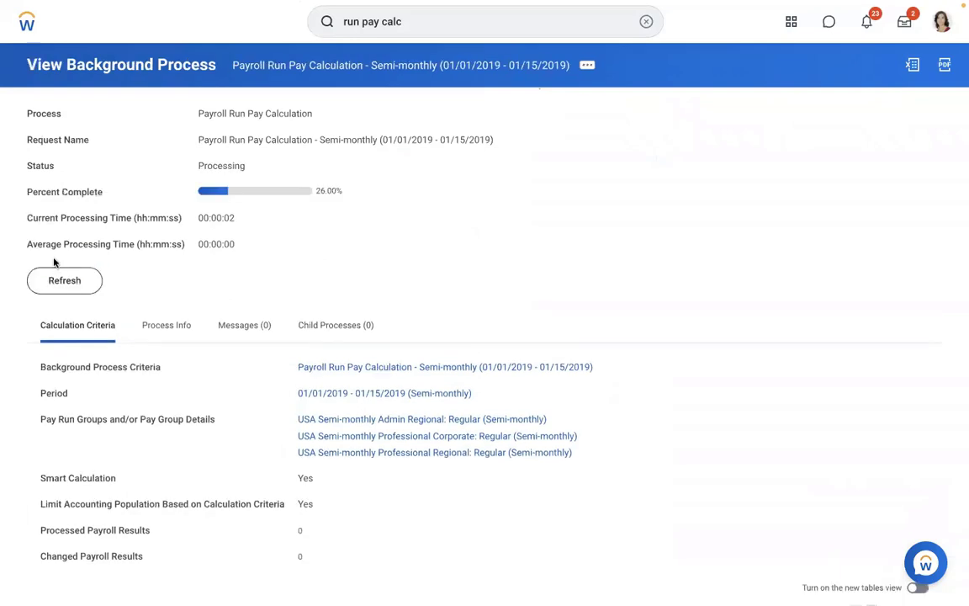
click(60, 289)
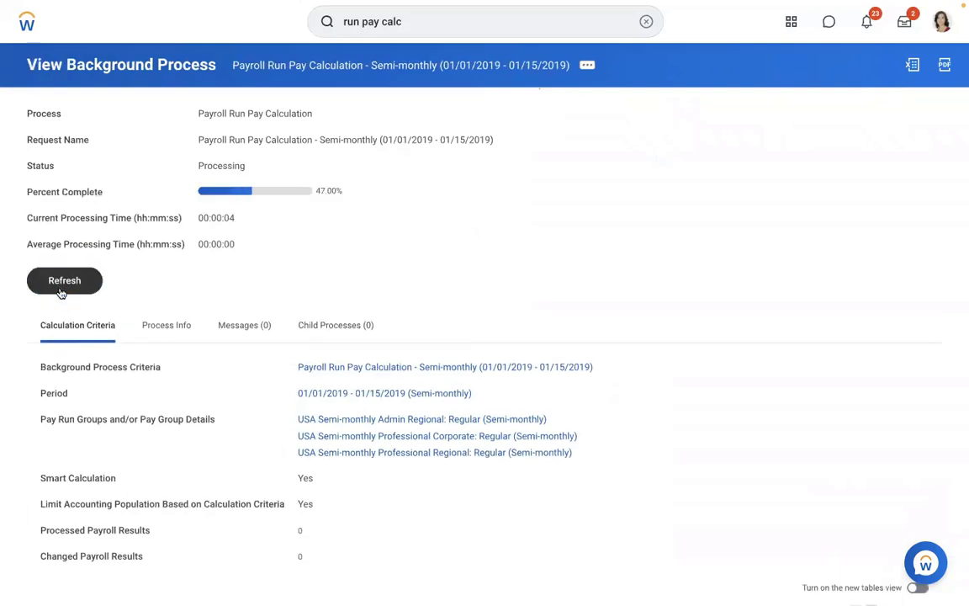
click(60, 290)
click(61, 290)
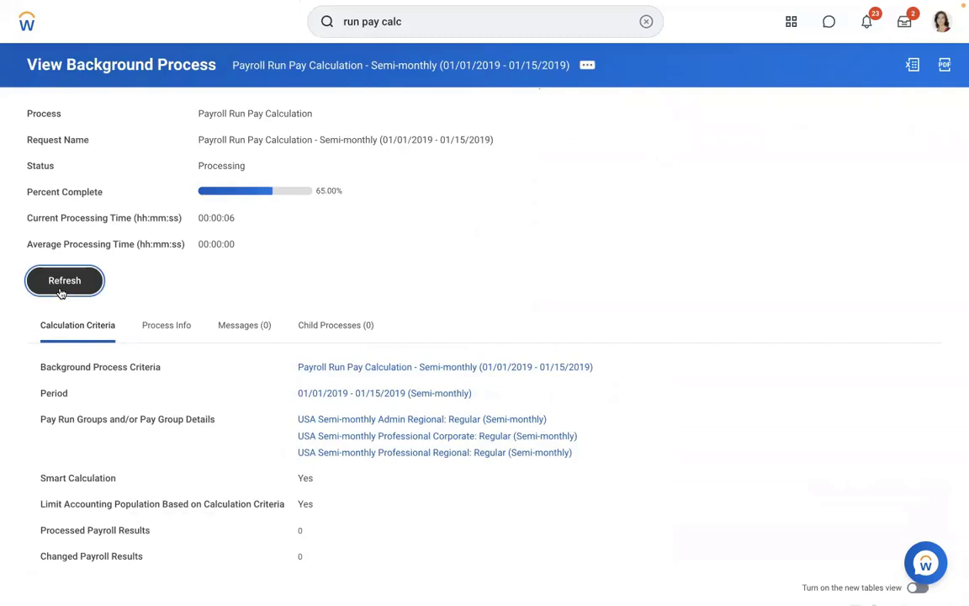
click(60, 290)
click(61, 290)
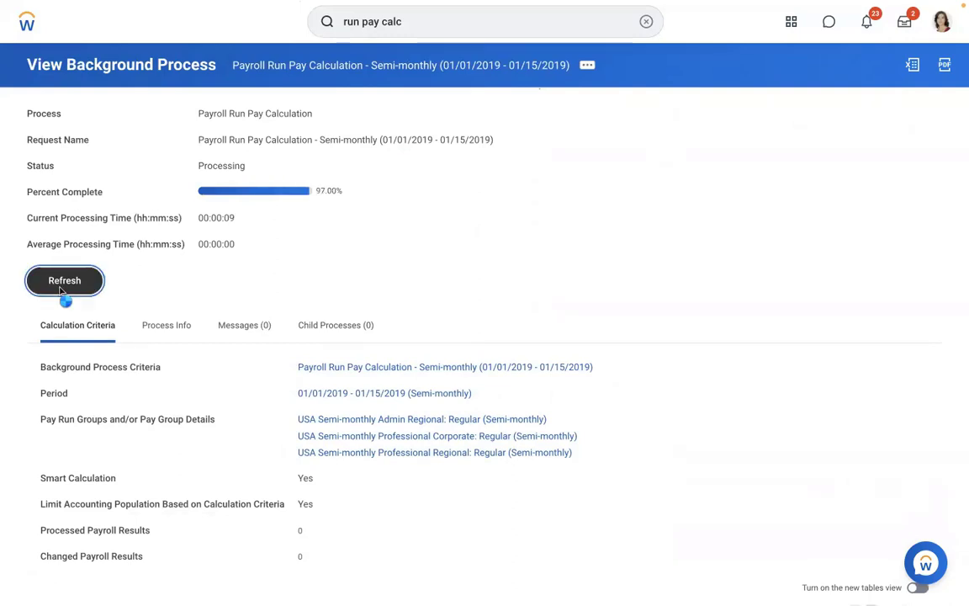
click(60, 290)
click(61, 286)
scroll(673, 232, down, 2)
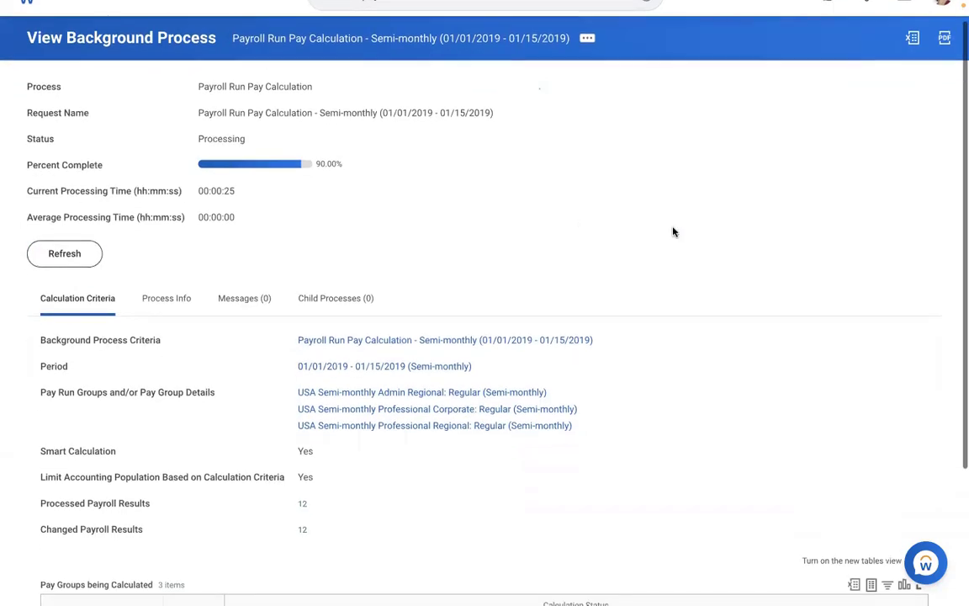
scroll(673, 231, down, 3)
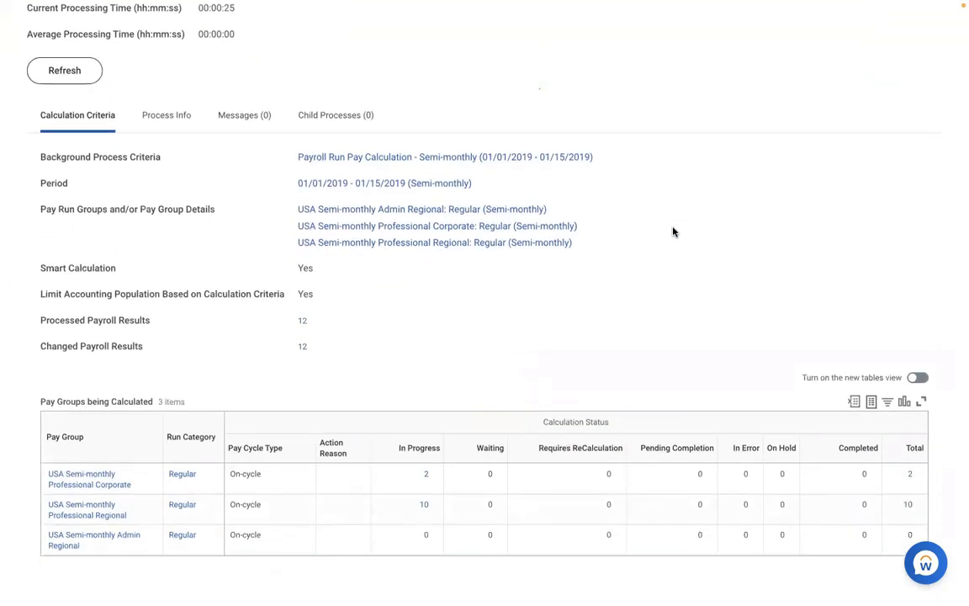
scroll(673, 231, up, 3)
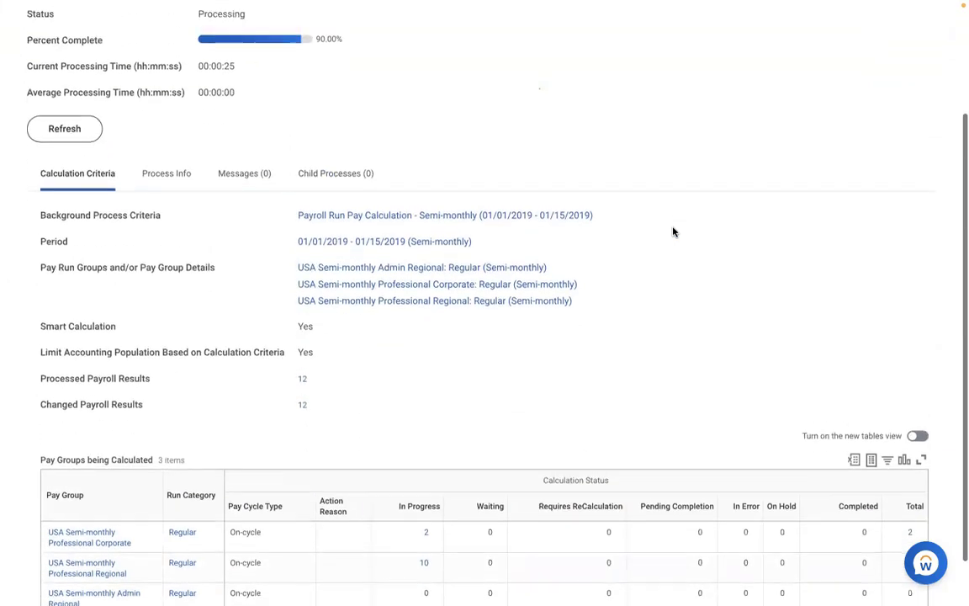
click(64, 204)
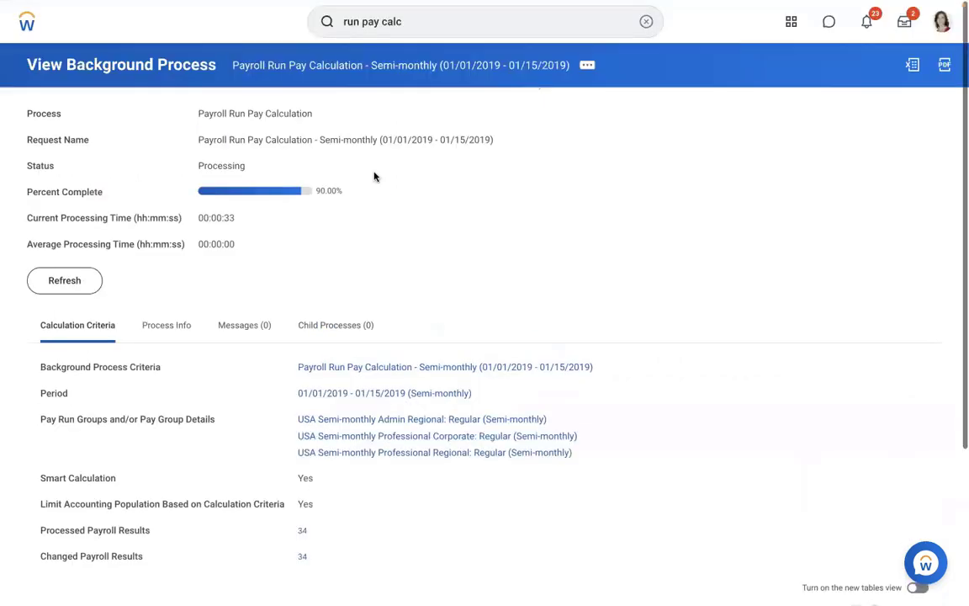
click(74, 286)
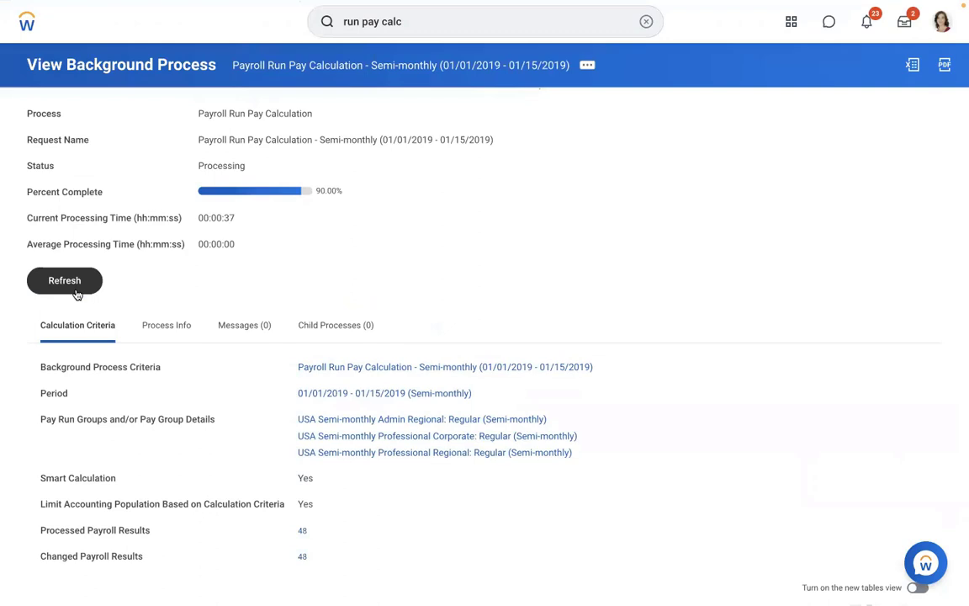
click(76, 294)
click(76, 293)
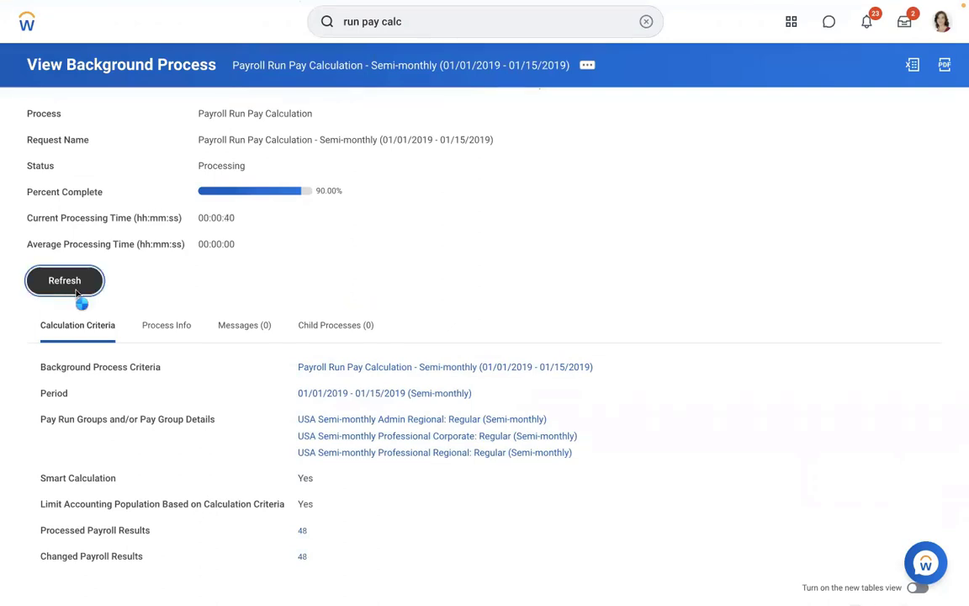
click(76, 293)
click(76, 293)
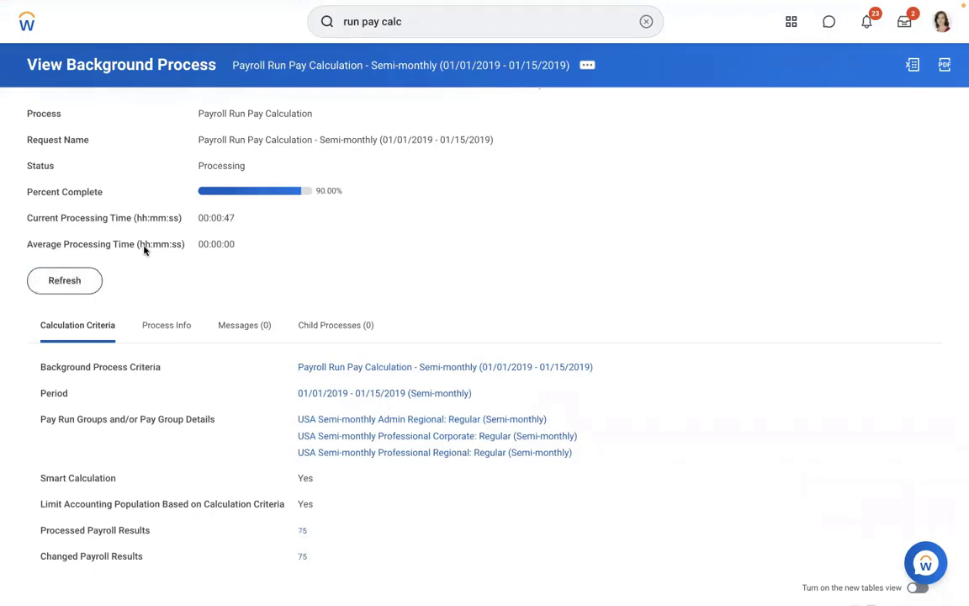
click(67, 281)
click(52, 278)
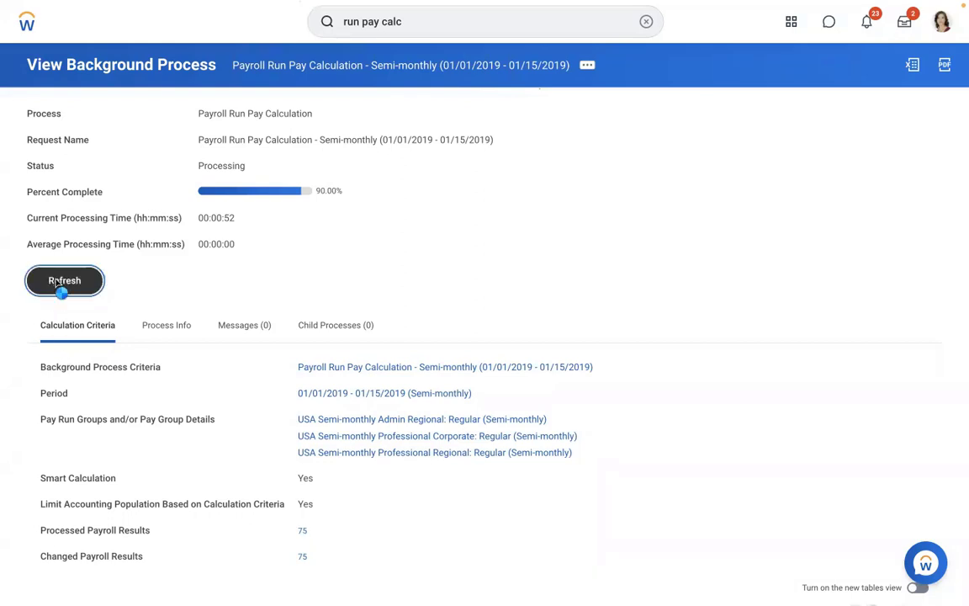
click(56, 285)
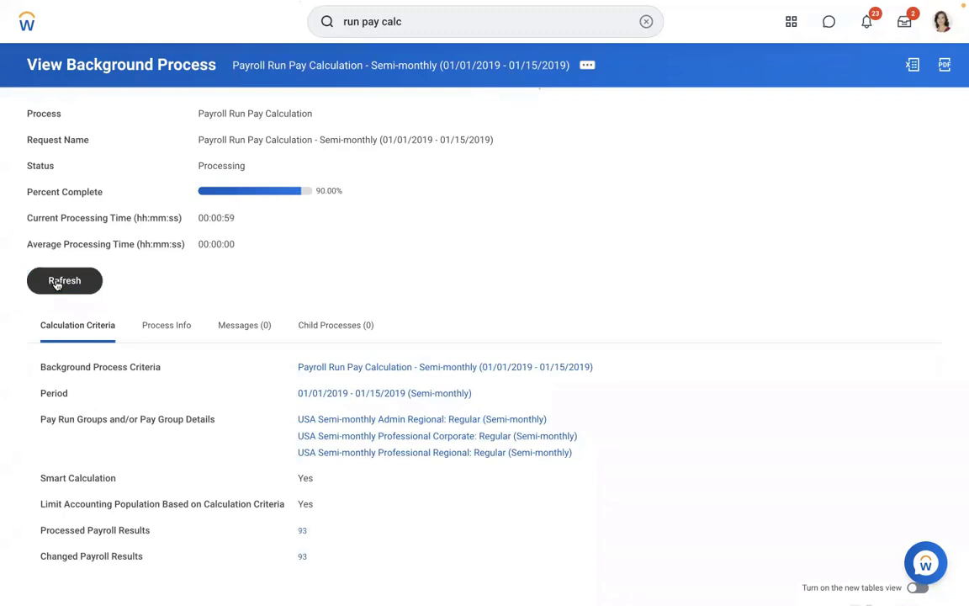
click(56, 285)
click(56, 285)
click(56, 284)
click(57, 285)
click(57, 284)
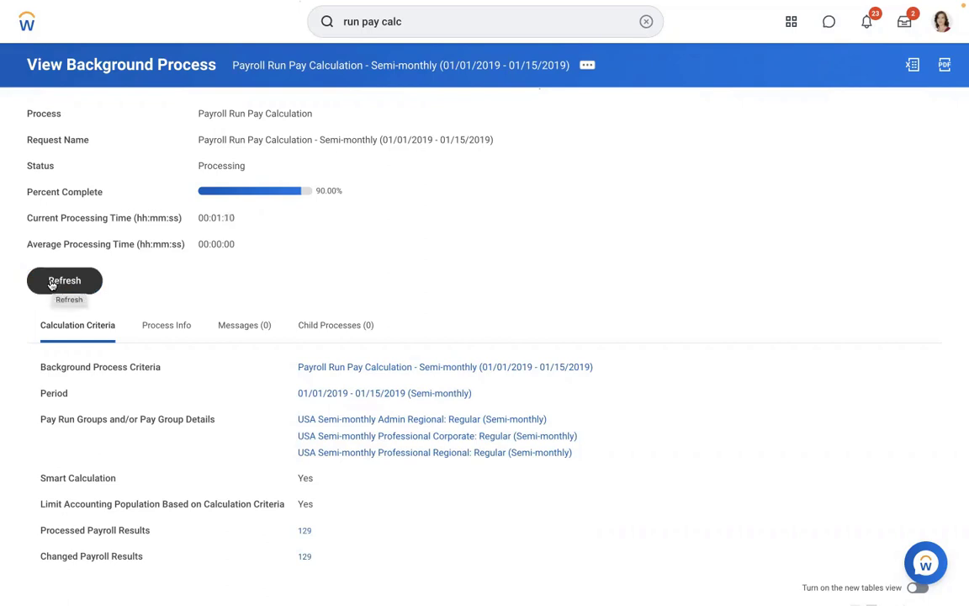
click(52, 284)
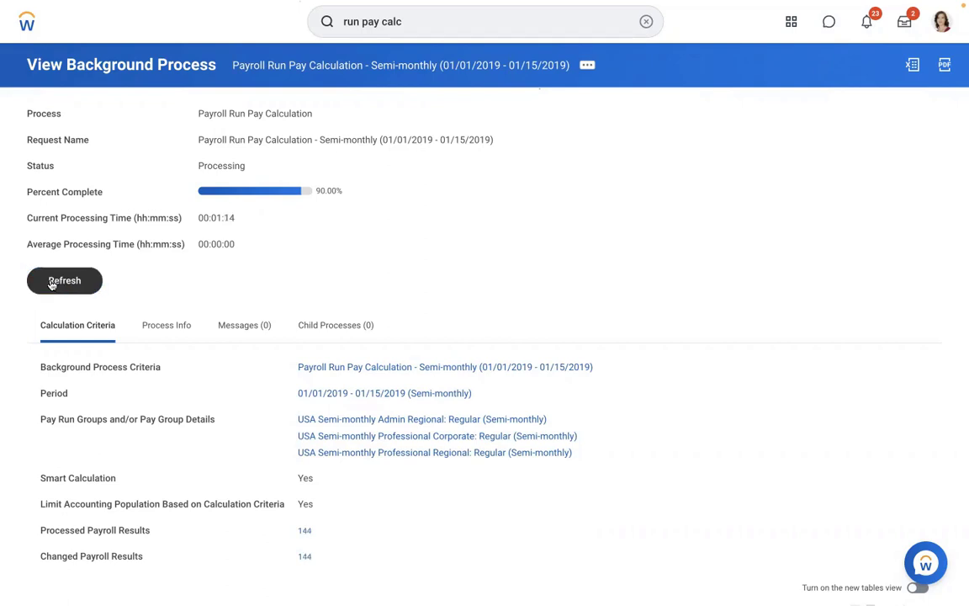
click(51, 284)
click(51, 285)
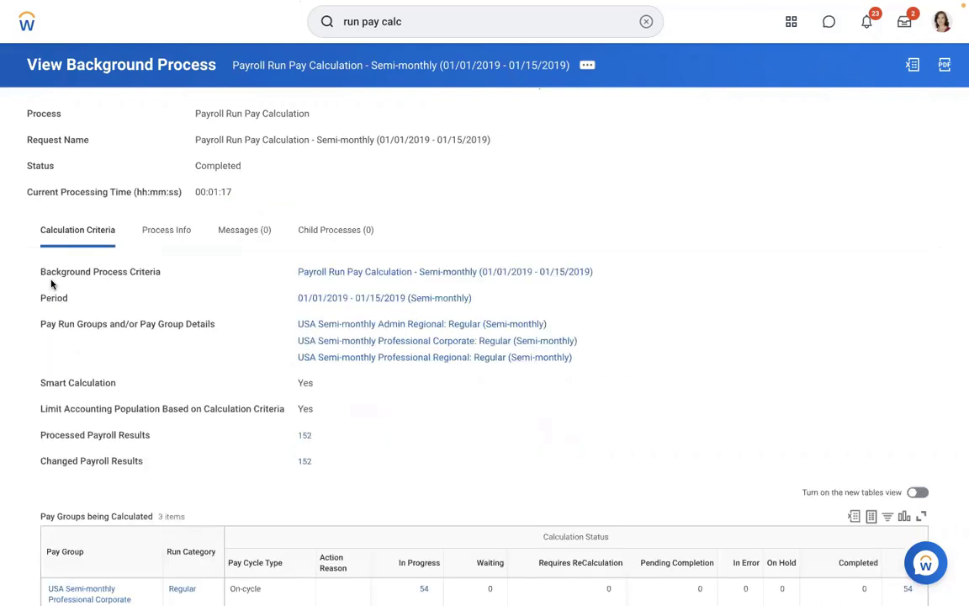
List the 54 Professional Corporate payroll results and open the first worker's result (gross 4,887.17).
scroll(762, 174, down, 1)
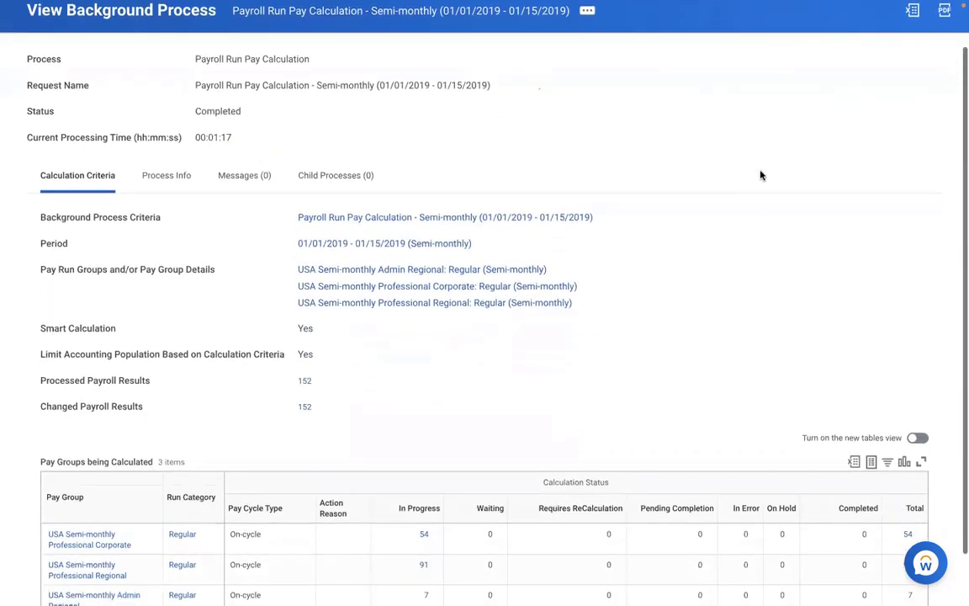
scroll(762, 175, down, 1)
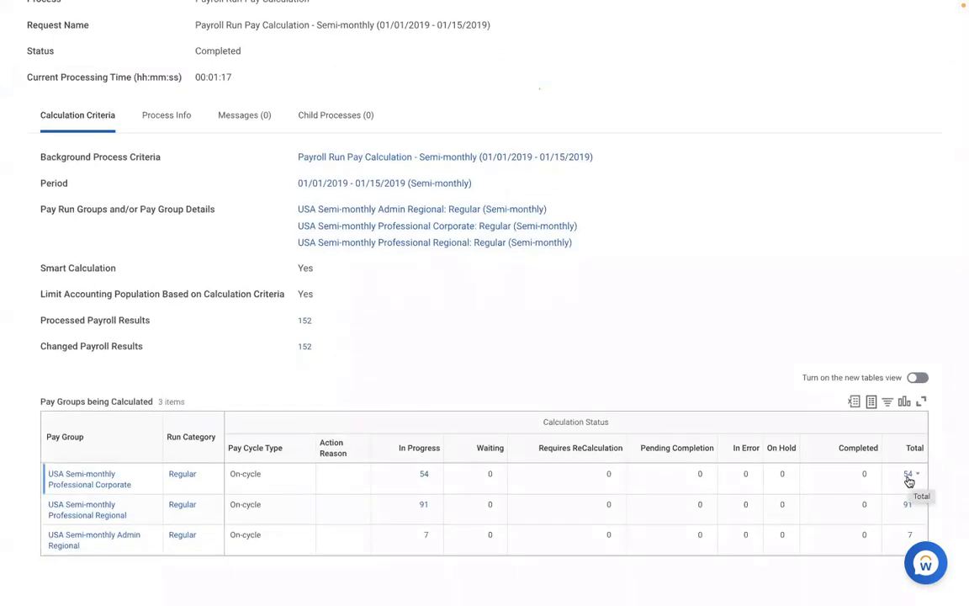
click(909, 477)
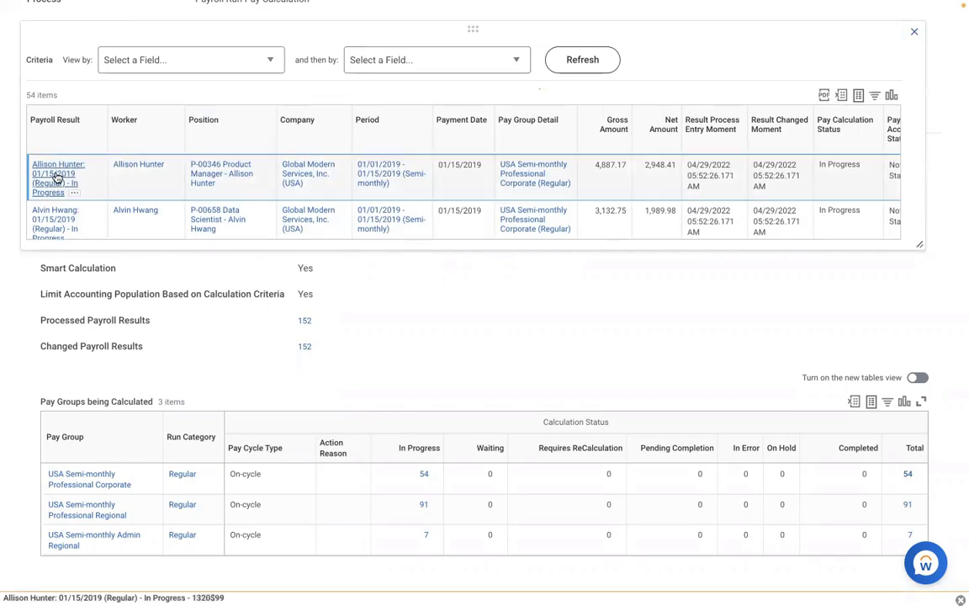
click(56, 175)
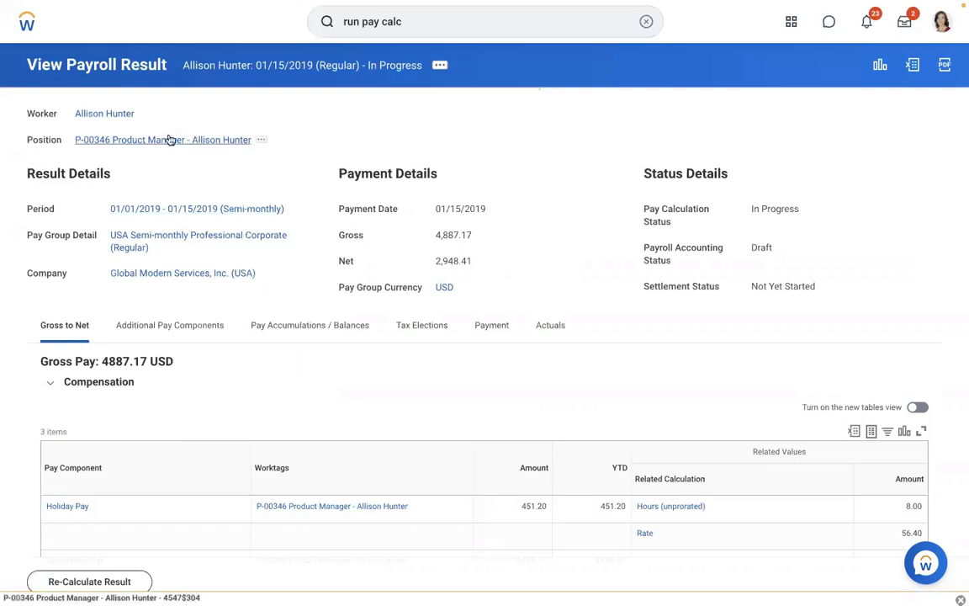
Review the worker's compensation plan assignments, then view their in-progress 01/01/2019–01/15/2019 pay result.
click(108, 115)
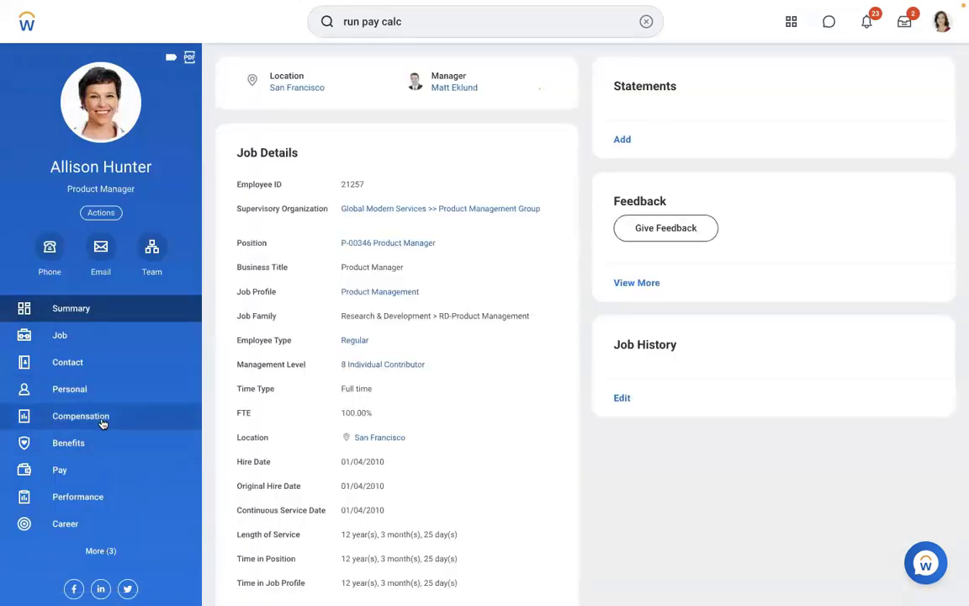
click(102, 420)
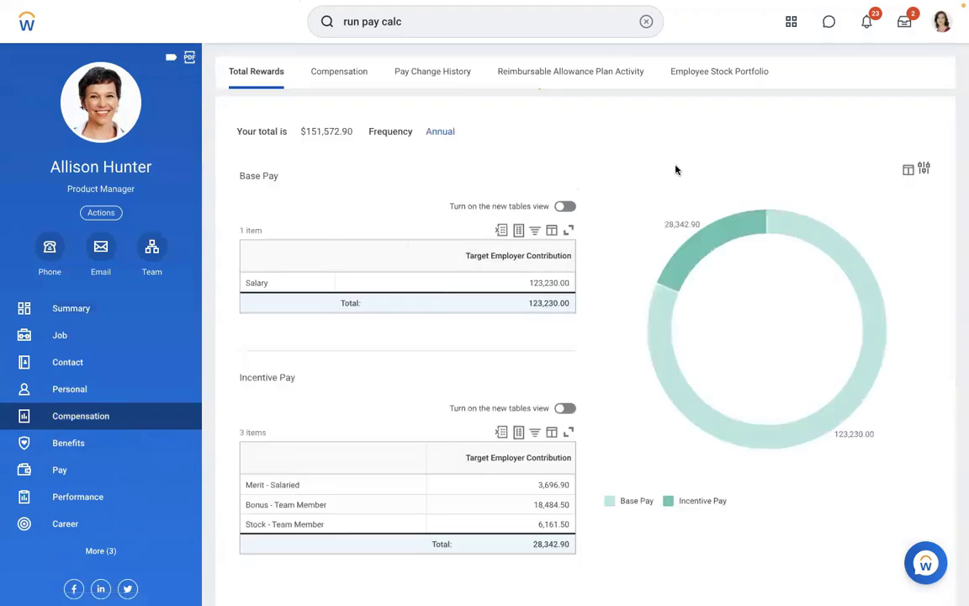
click(347, 74)
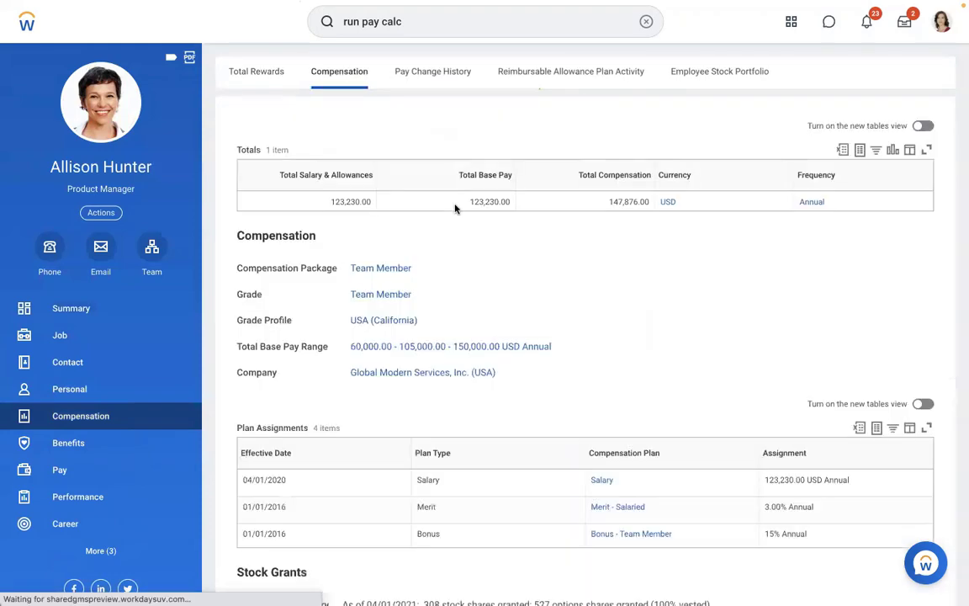
scroll(898, 299, down, 3)
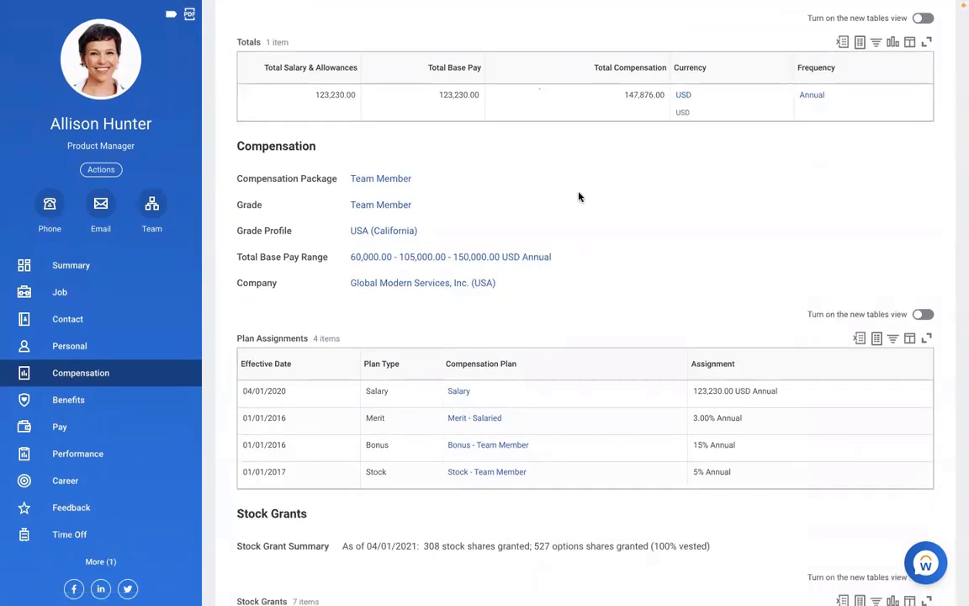
scroll(578, 197, up, 3)
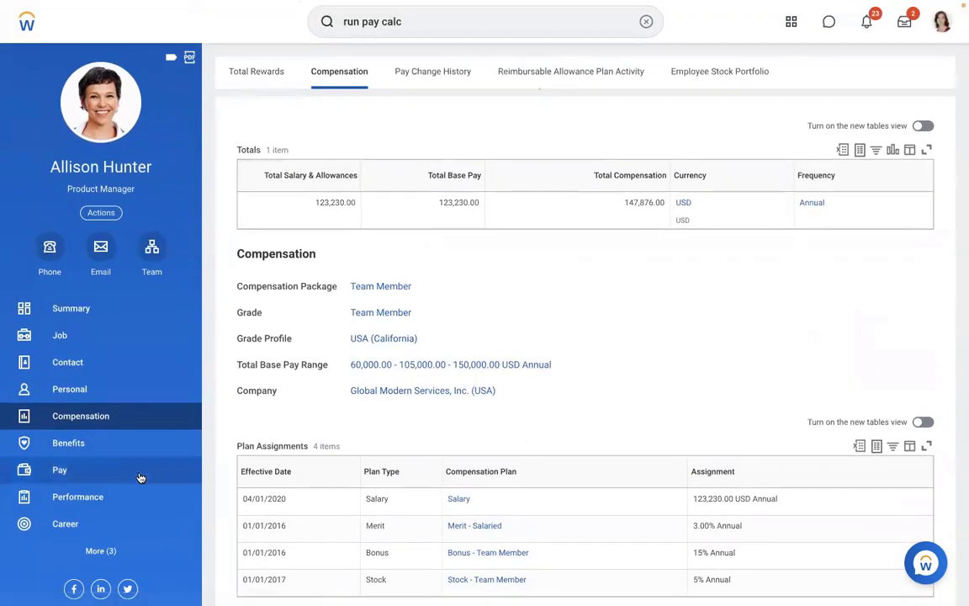
click(84, 473)
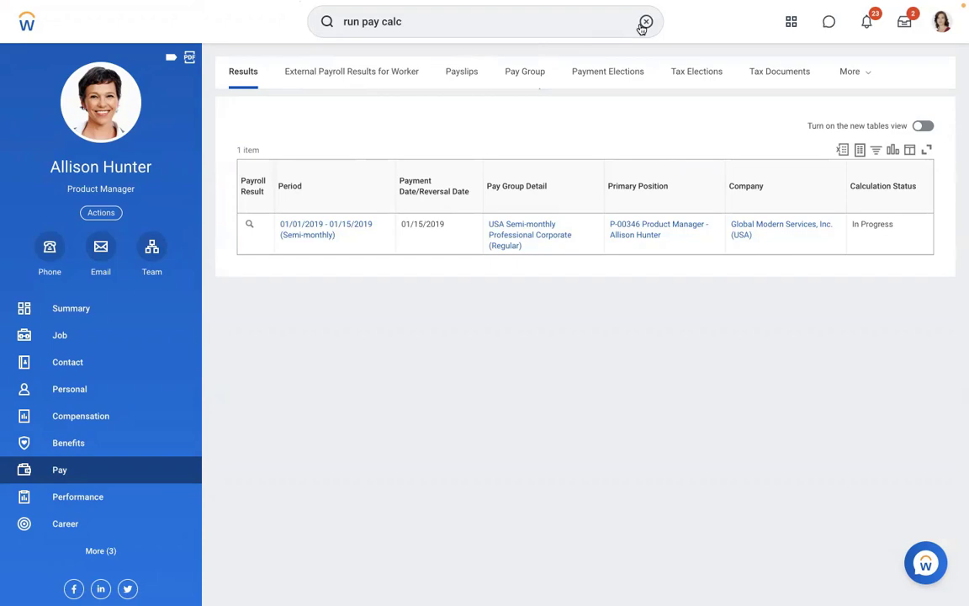
Start a new bottom line in the Word notes, clearing the half-typed MEAL text.
key(ctrl+Left)
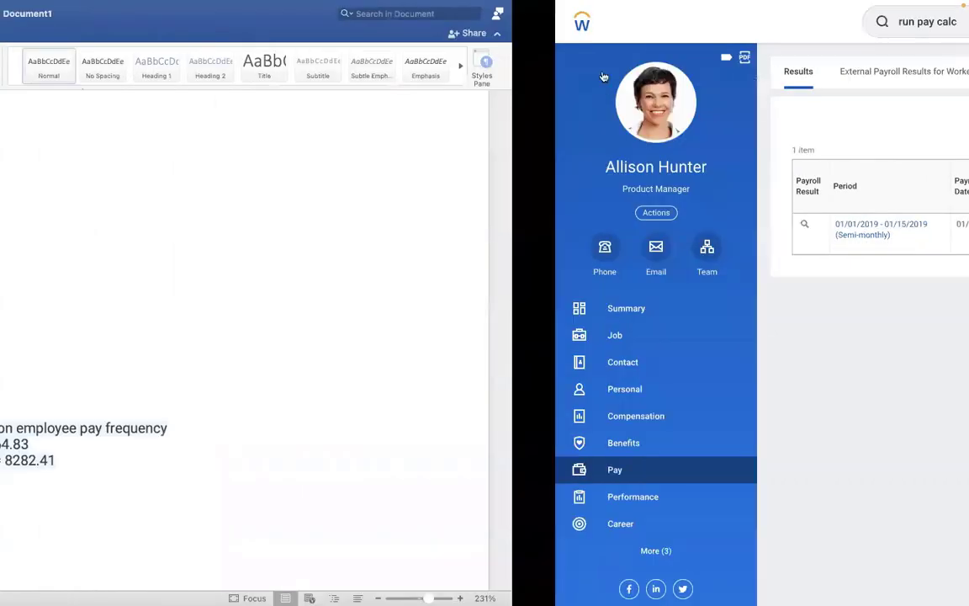
key(Return)
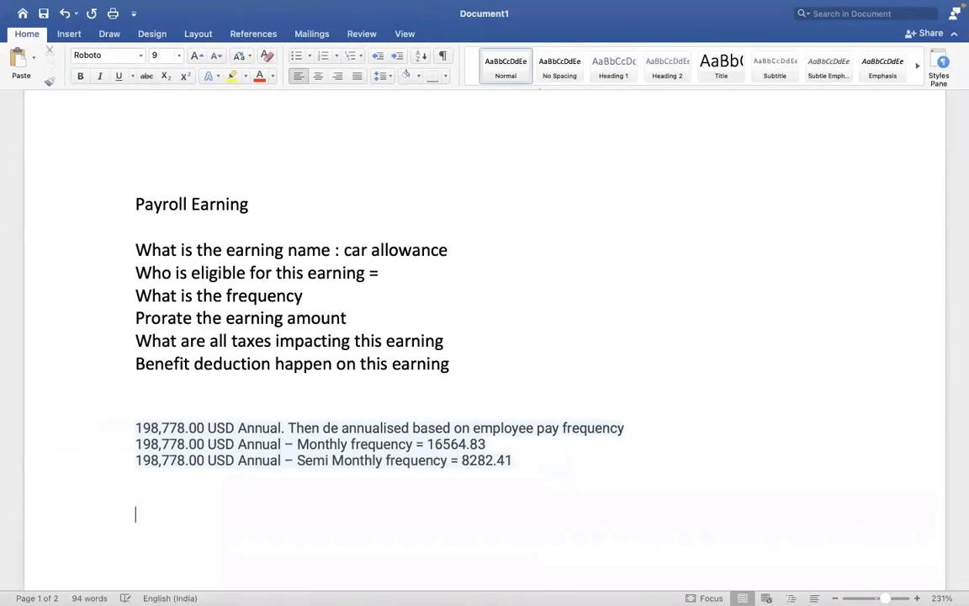
text(MEAL ALLOW)
key(BackSpace)
key(BackSpace)
key(BackSpace)
key(BackSpace)
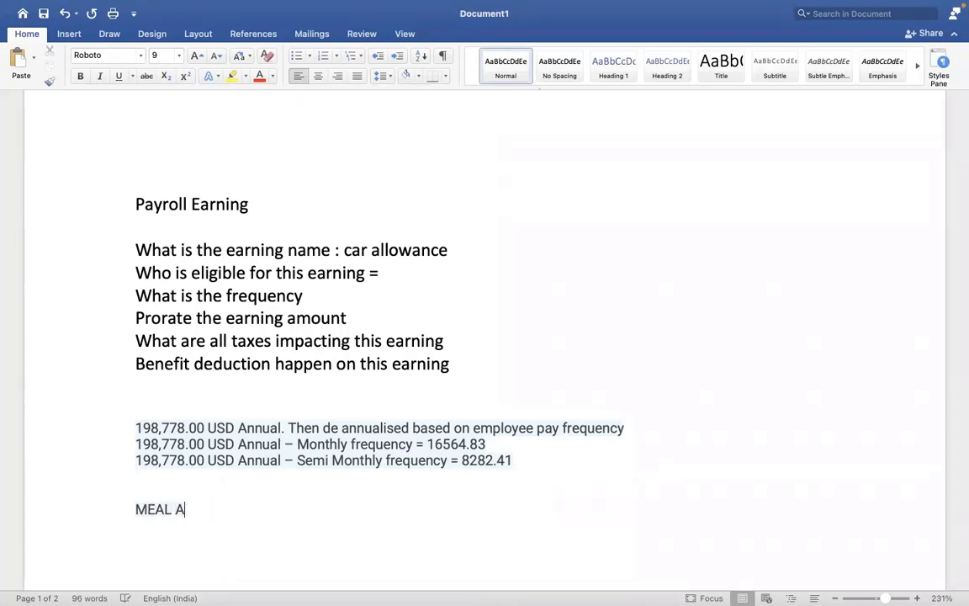
key(BackSpace)
key(BackSpace)
key(BackSpace)
key(BackSpace)
key(BackSpace)
key(BackSpace)
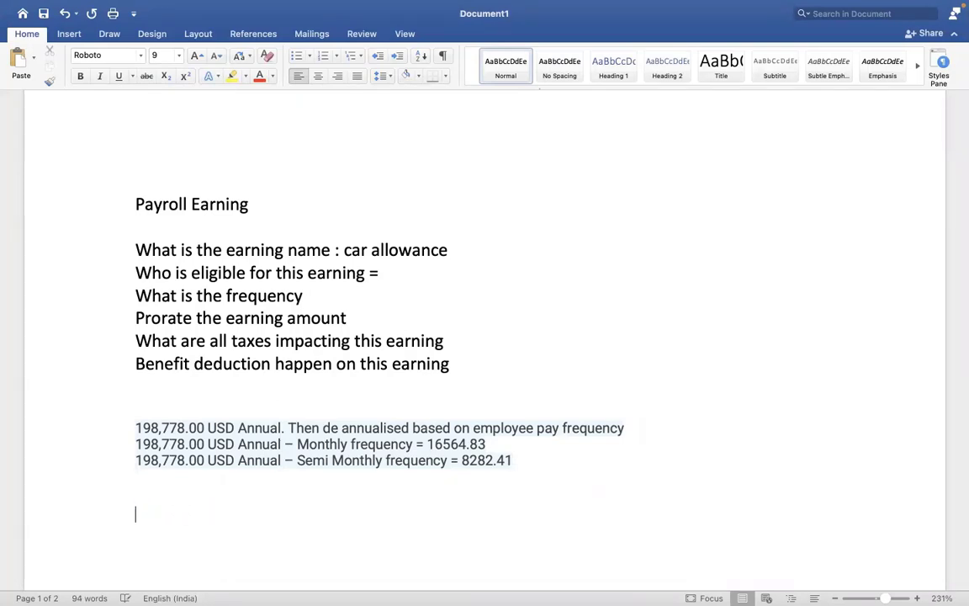
text(M)
key(BackSpace)
Copy the Payroll Earning heading format to the line and type 'Meal Allowance = 1000 USD / MONTH'.
click(563, 193)
scroll(131, 98, up, 1)
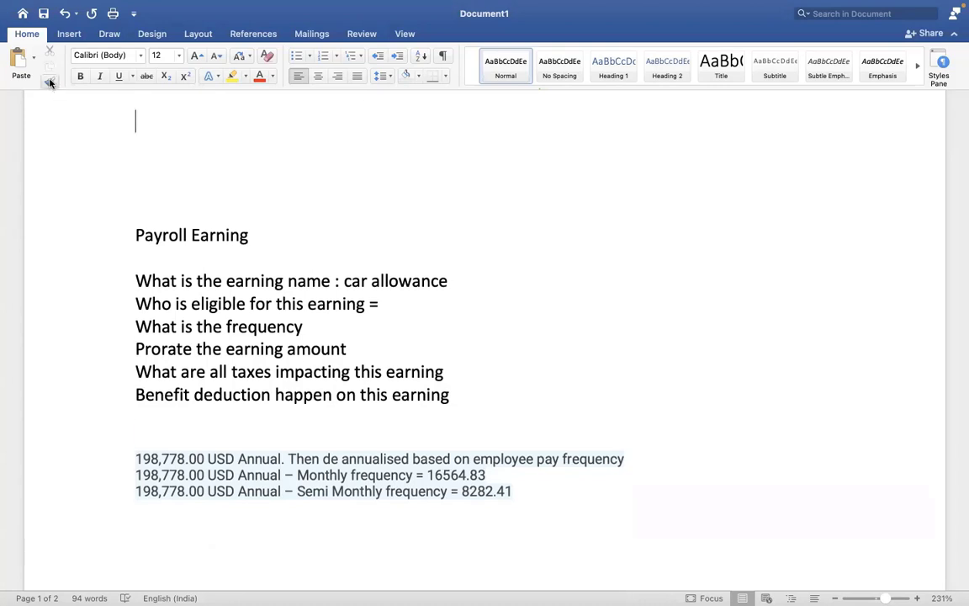
click(49, 81)
click(180, 560)
text(M)
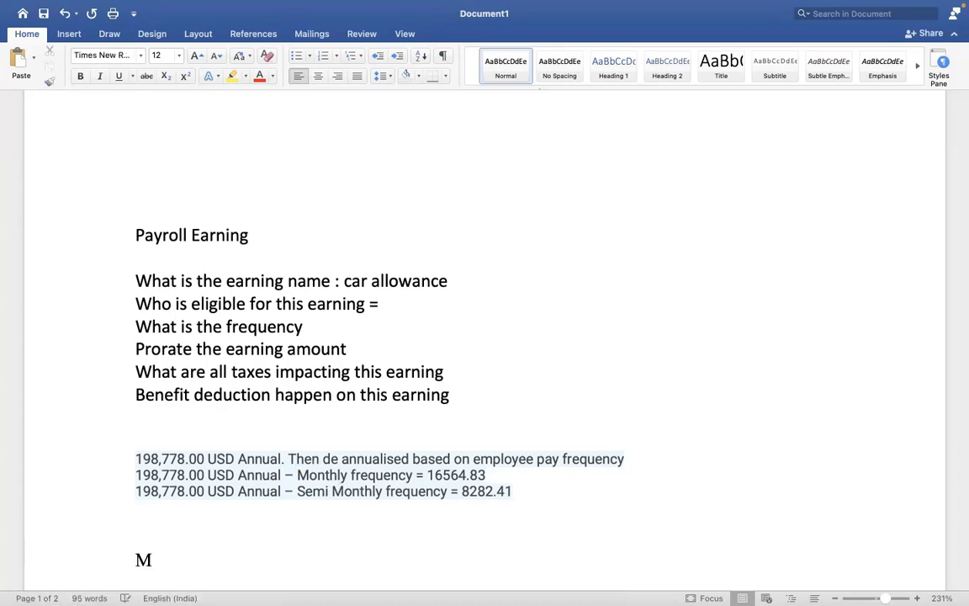
text(eal Allowa)
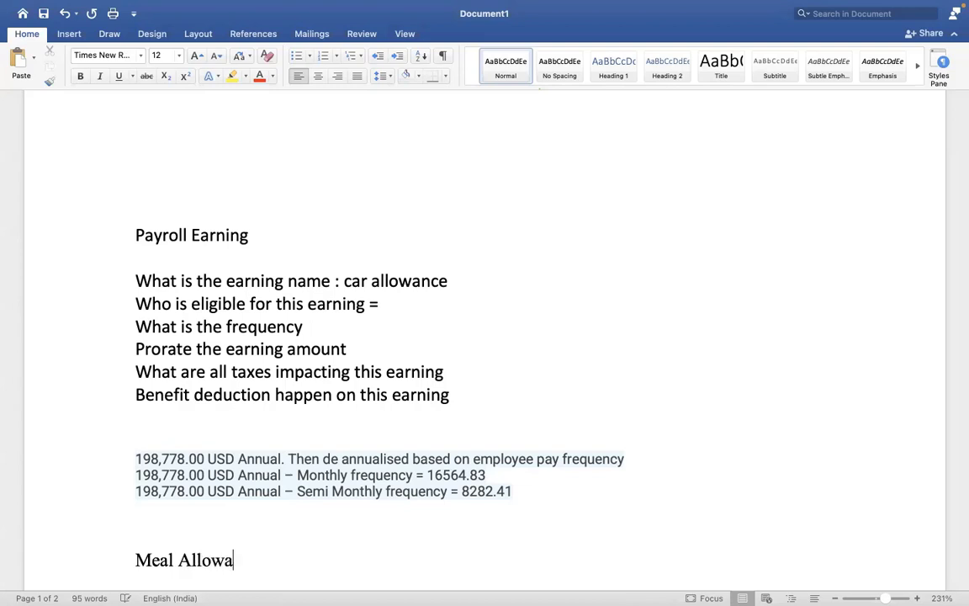
text(nce = 10)
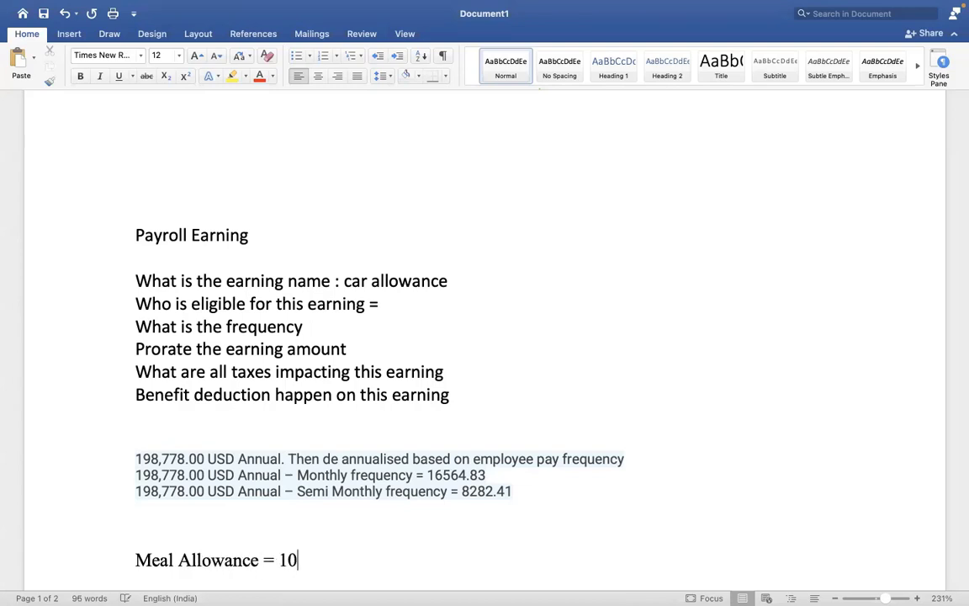
text(00 USD)
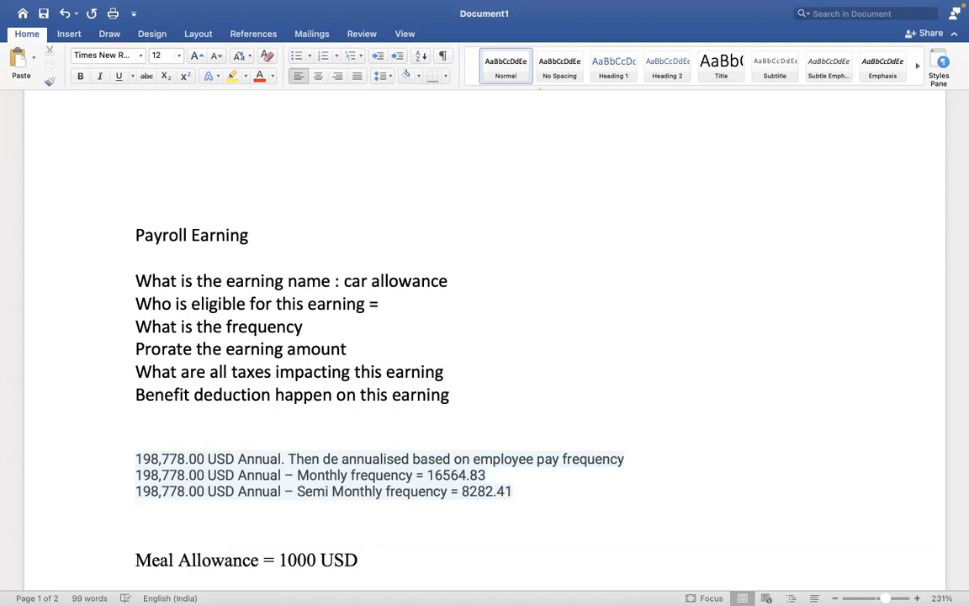
text( /)
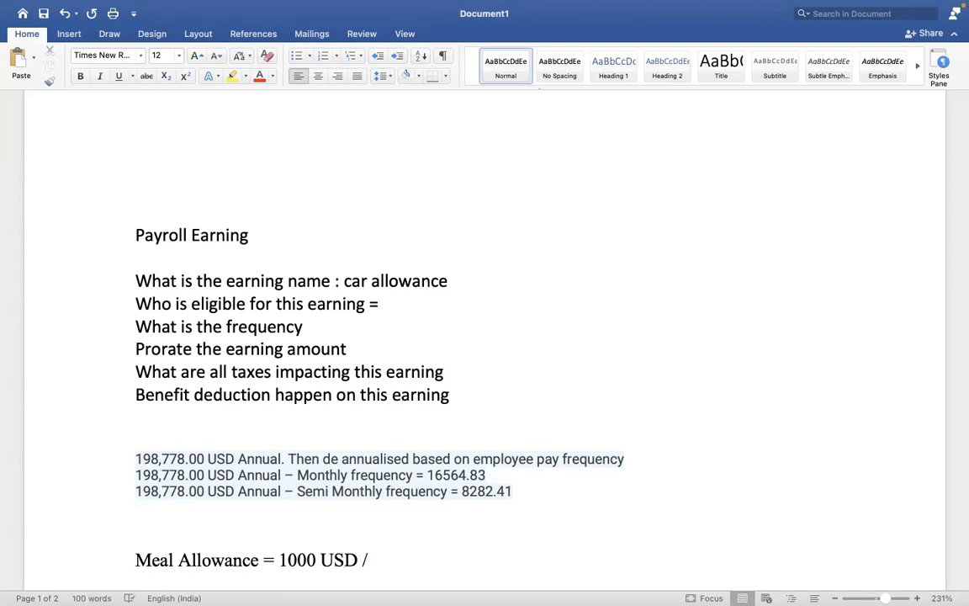
text(NTH)
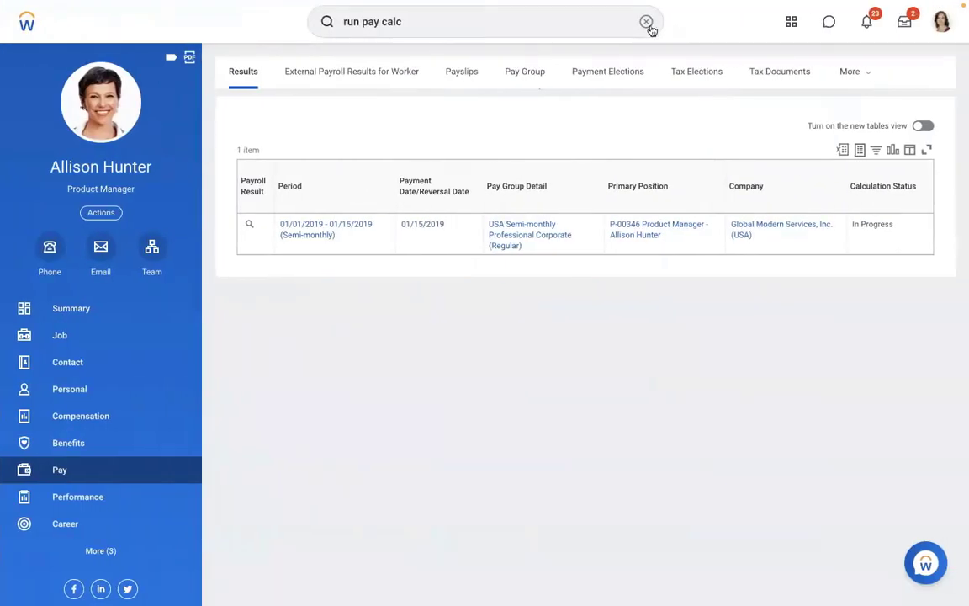
click(646, 22)
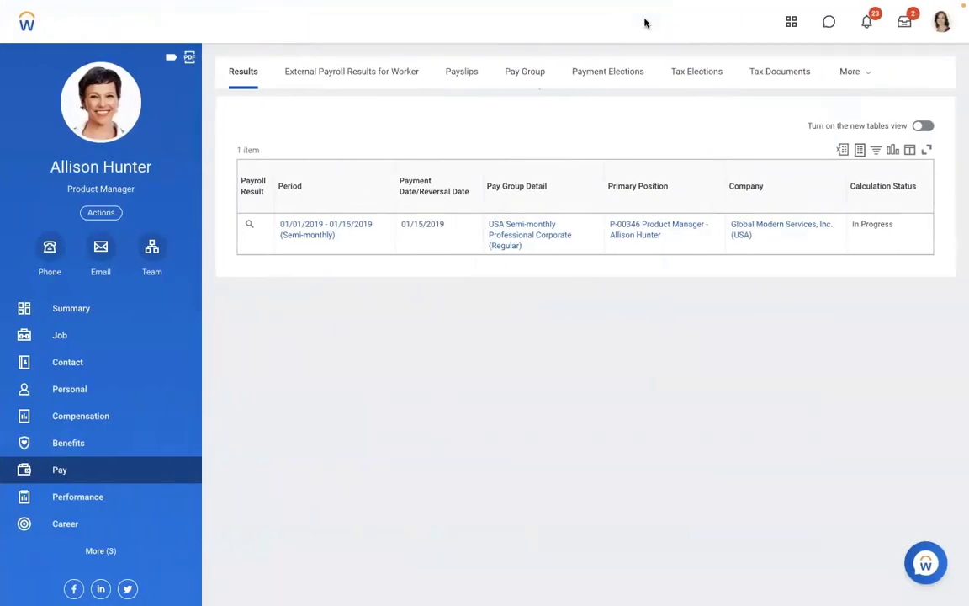
text(cREATE A)
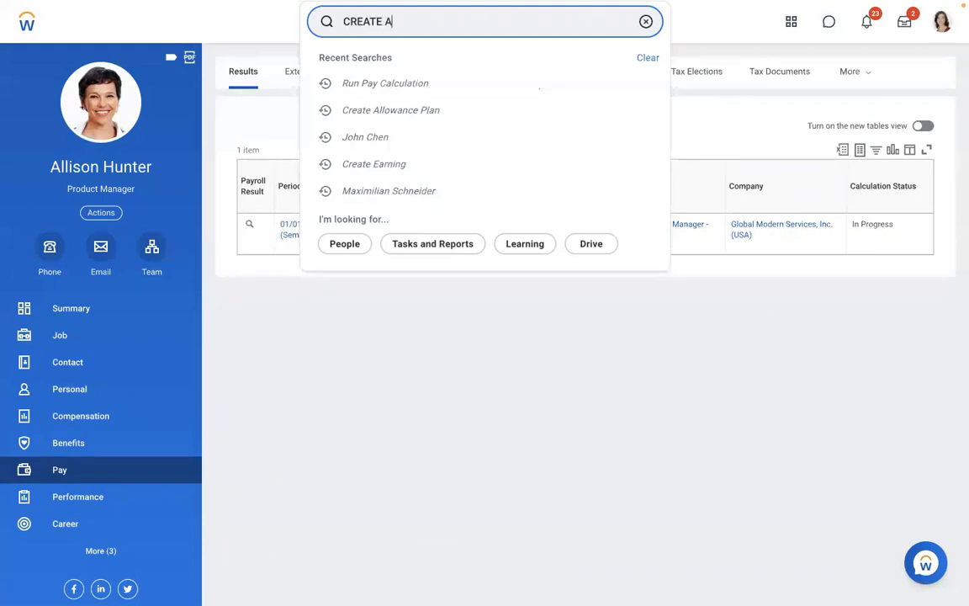
text(LLOW)
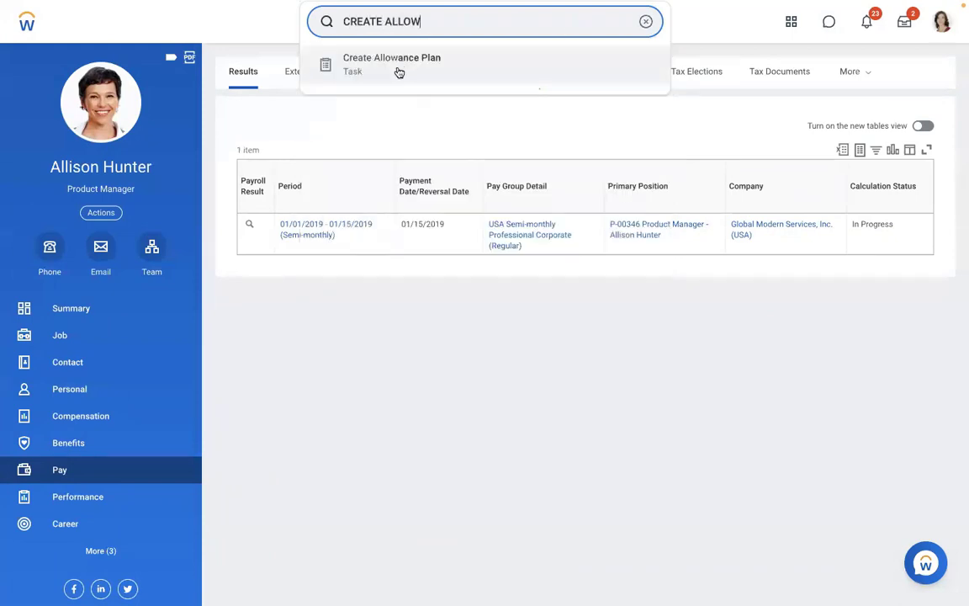
click(398, 71)
click(372, 169)
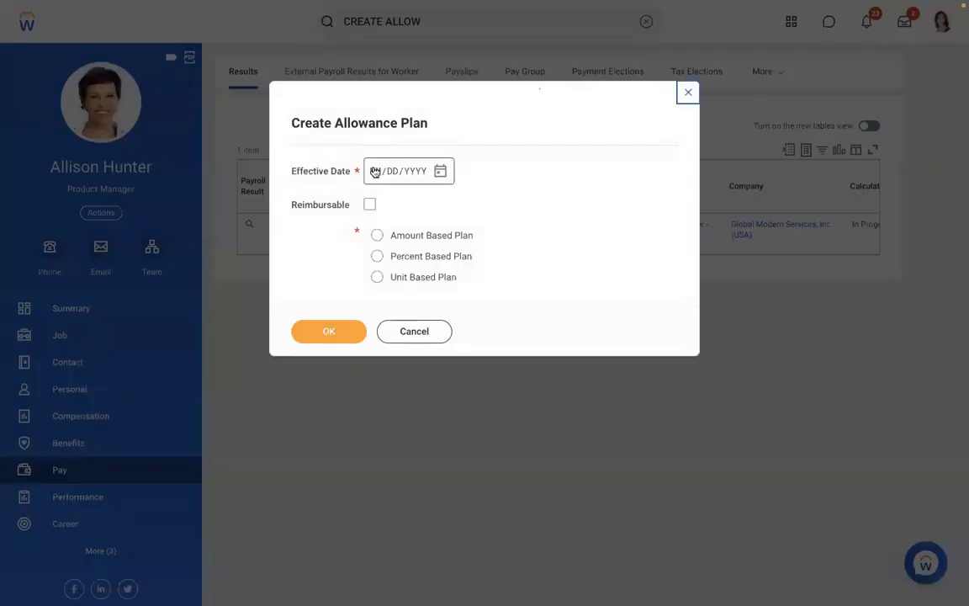
text(010120)
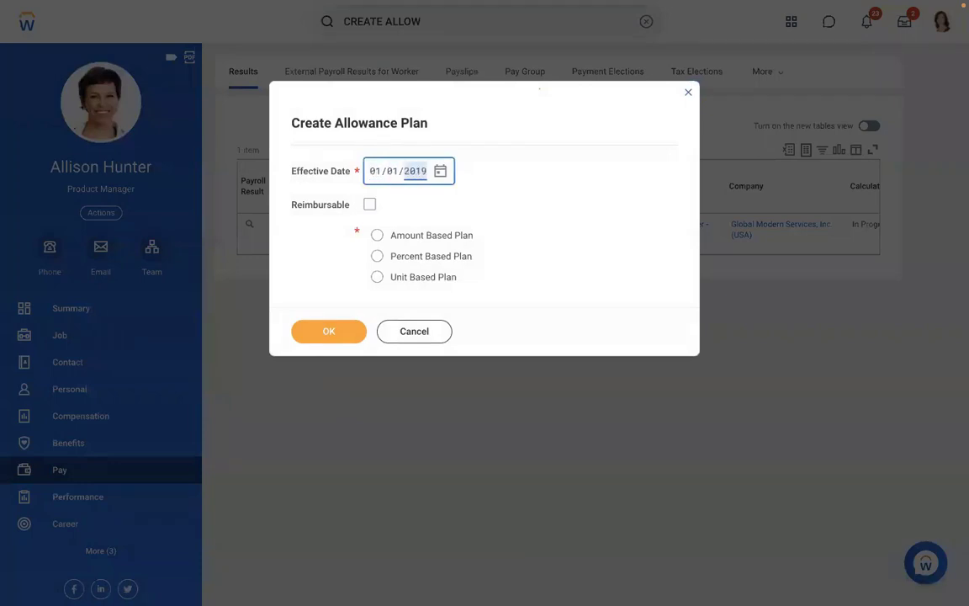
click(437, 236)
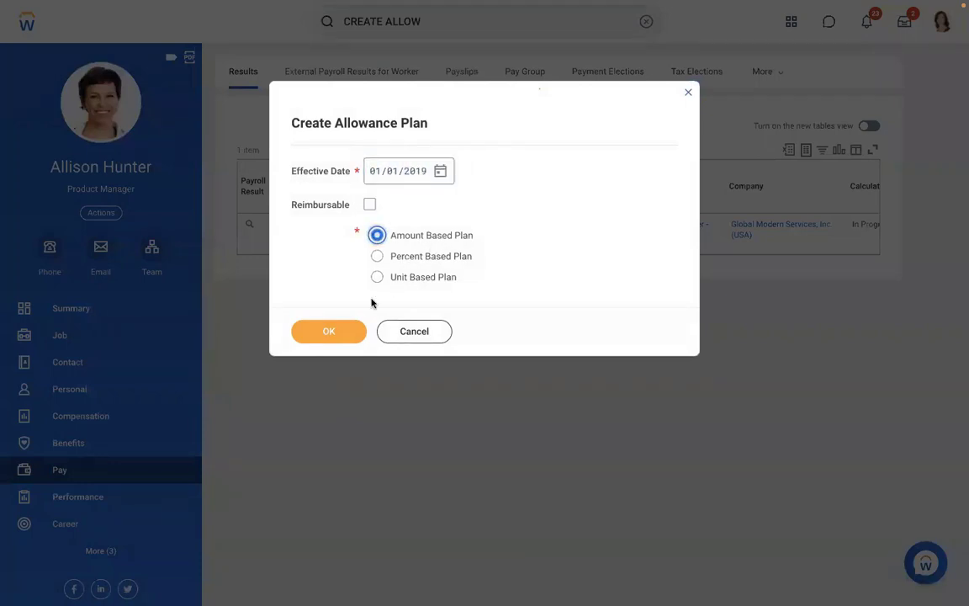
click(318, 335)
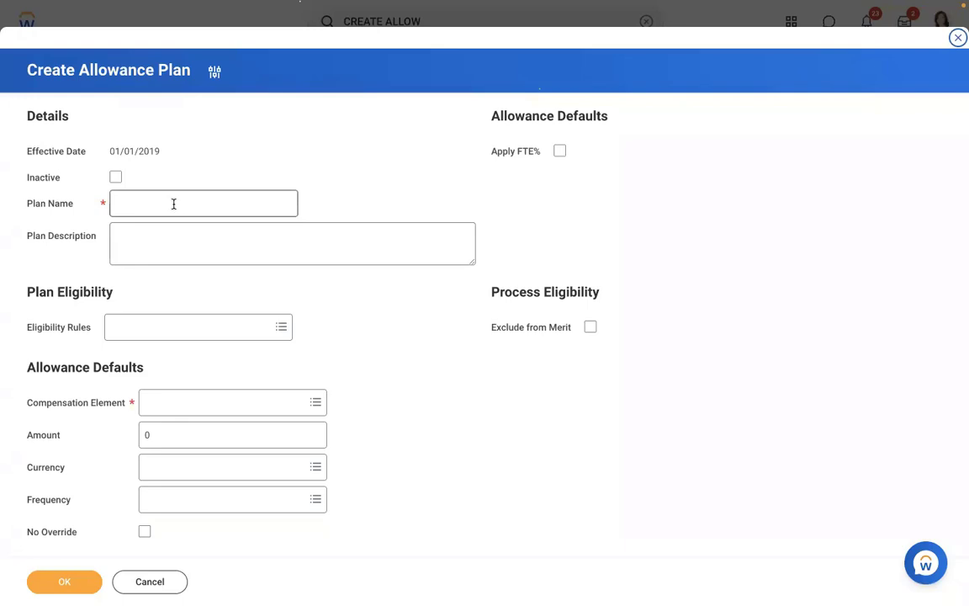
click(188, 410)
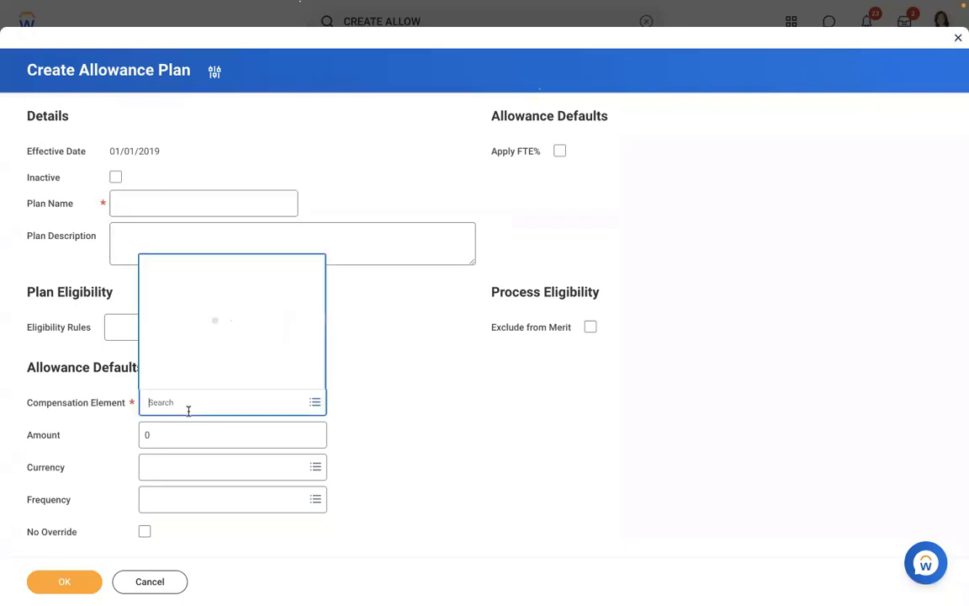
text(MEAL)
key(Return)
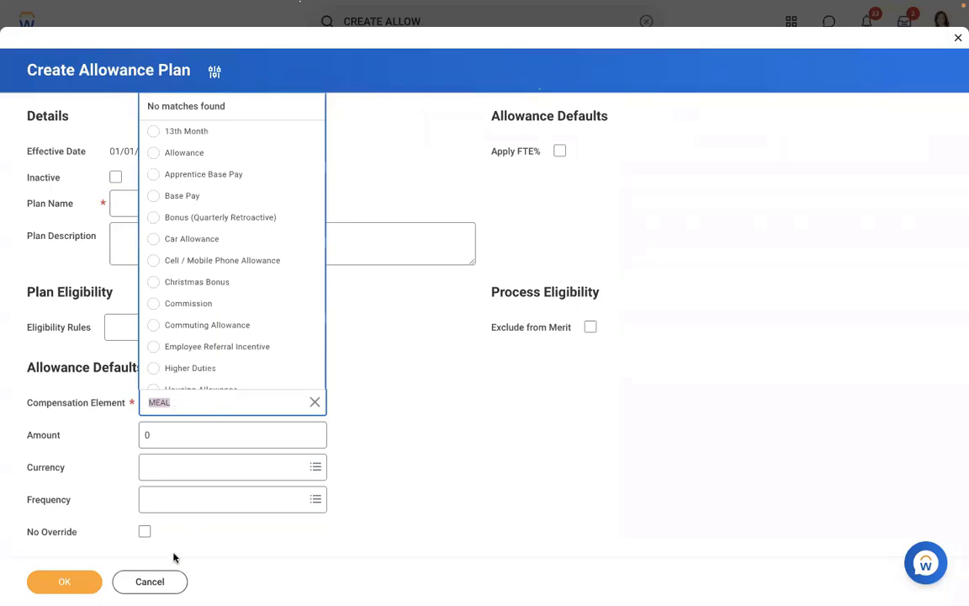
click(150, 584)
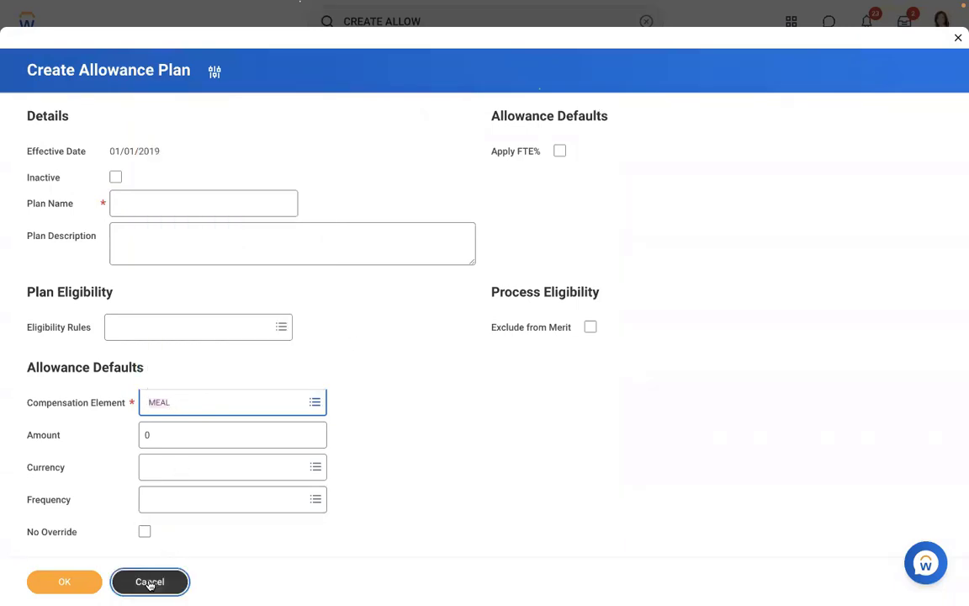
click(149, 584)
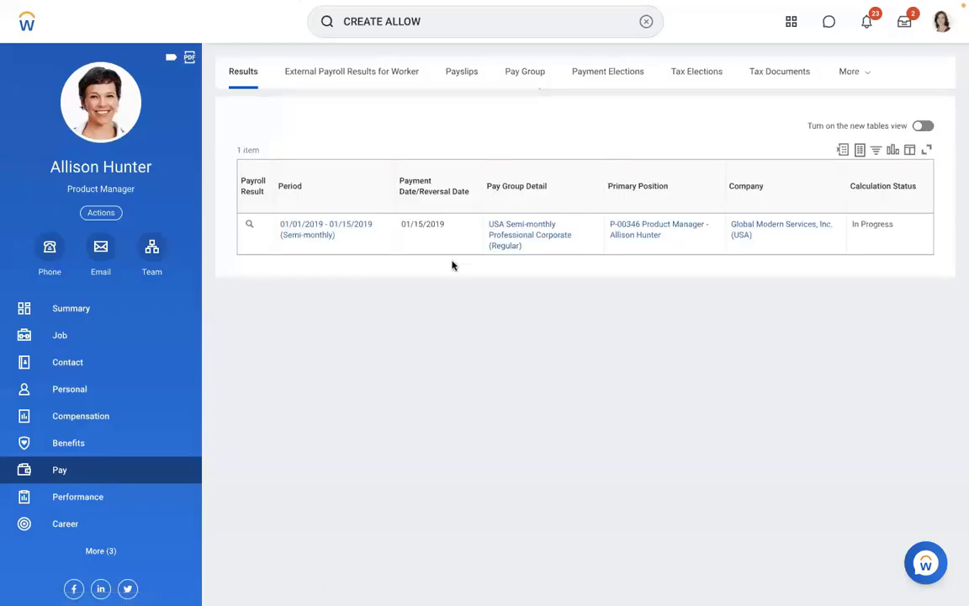
Open the Maintain Compensation Elements task through the search bar.
click(645, 20)
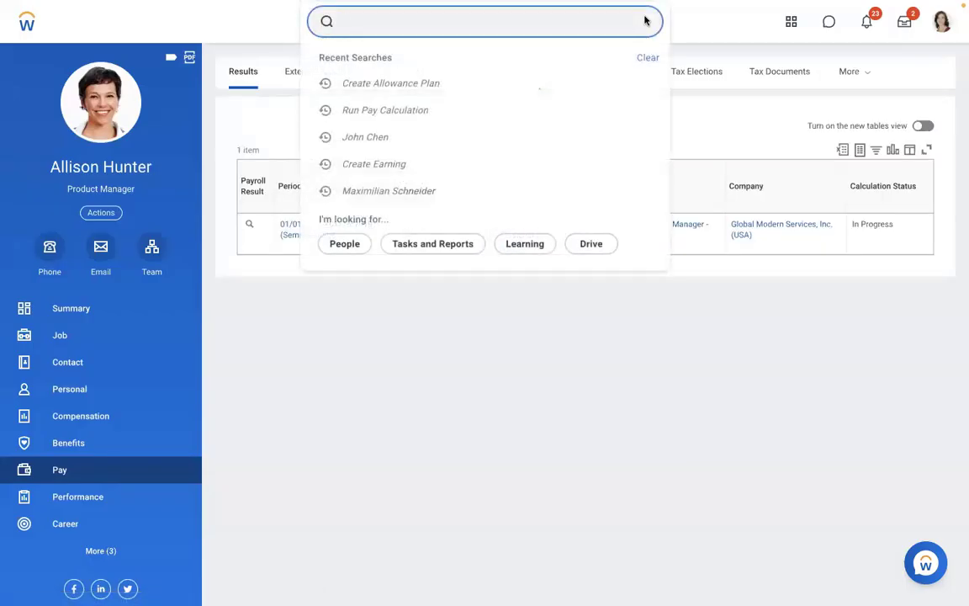
text(MAINTAIN COM)
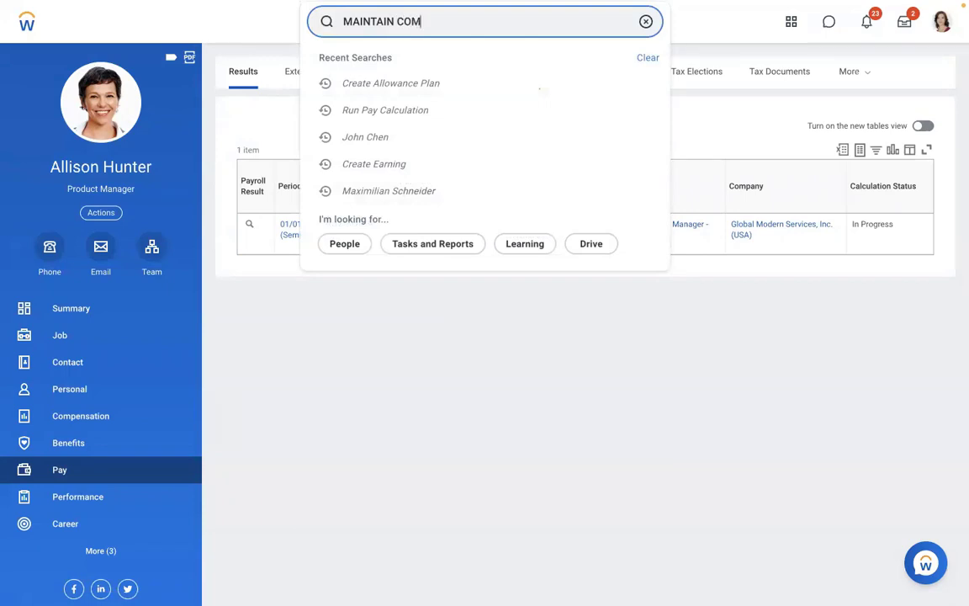
text(P ELEMEN)
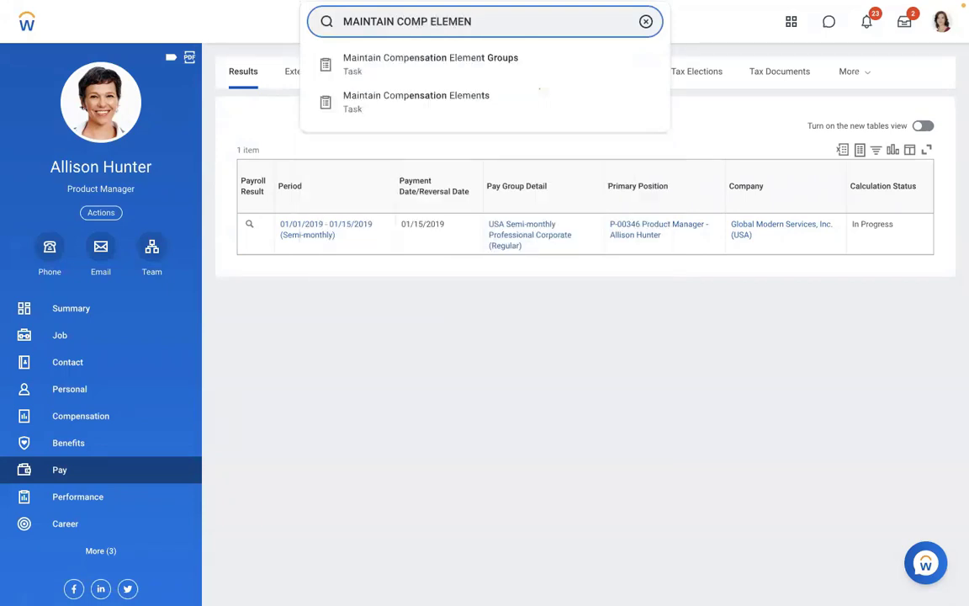
click(439, 101)
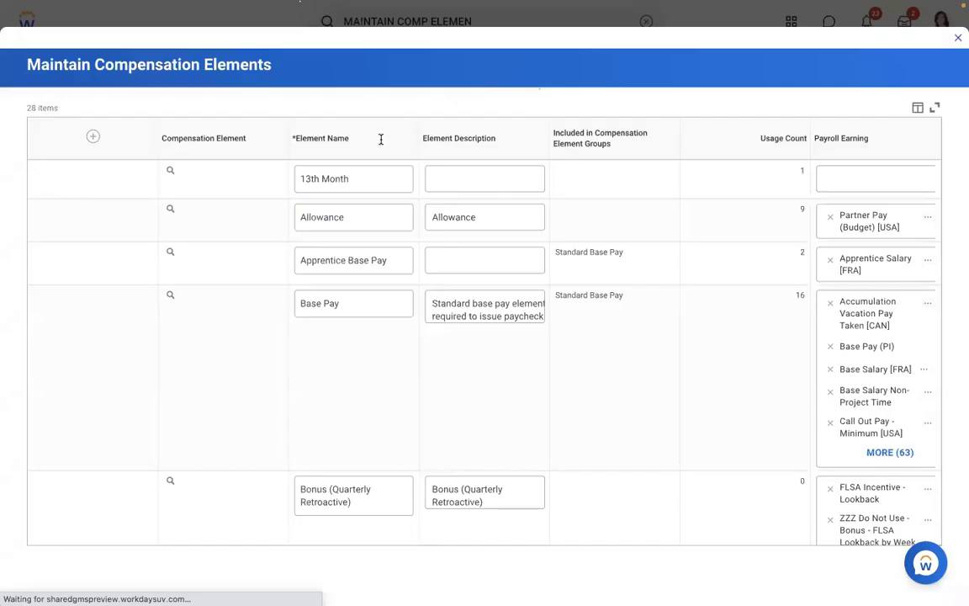
Add a row named Meal Allowance with description Meal Allowance, and save it.
click(59, 144)
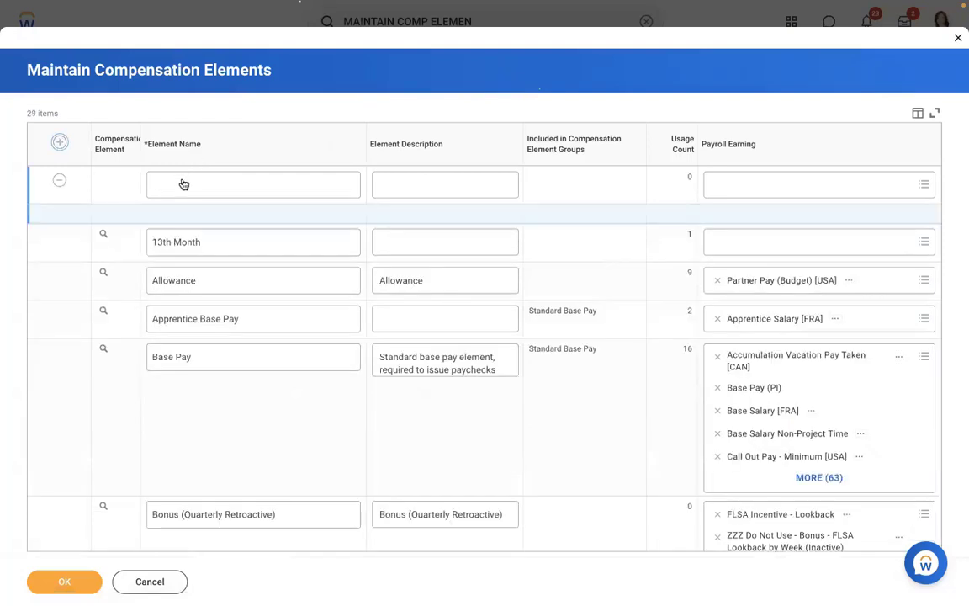
click(182, 181)
text(Meal Allowance)
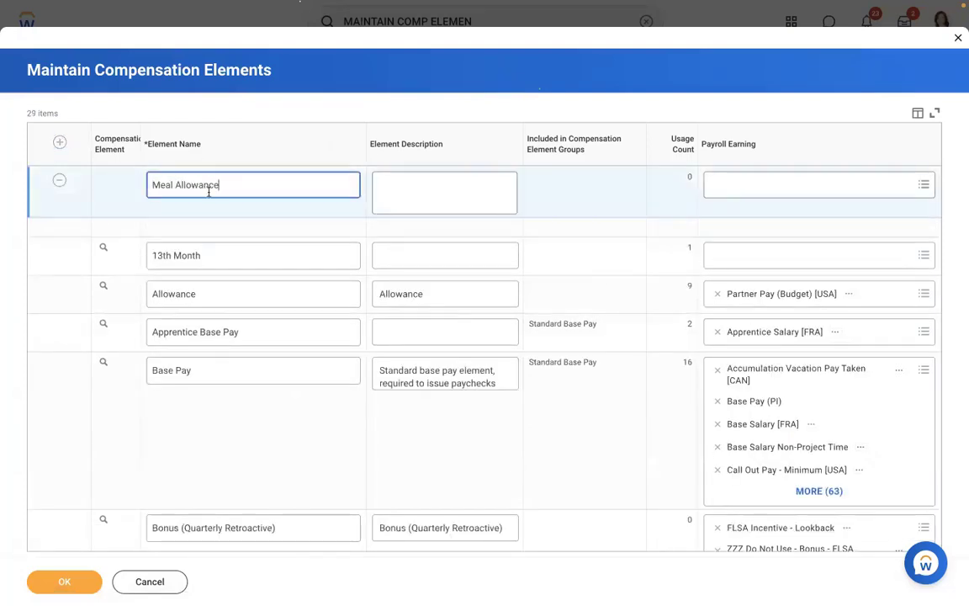
drag(235, 190, 78, 187)
key(ctrl+c)
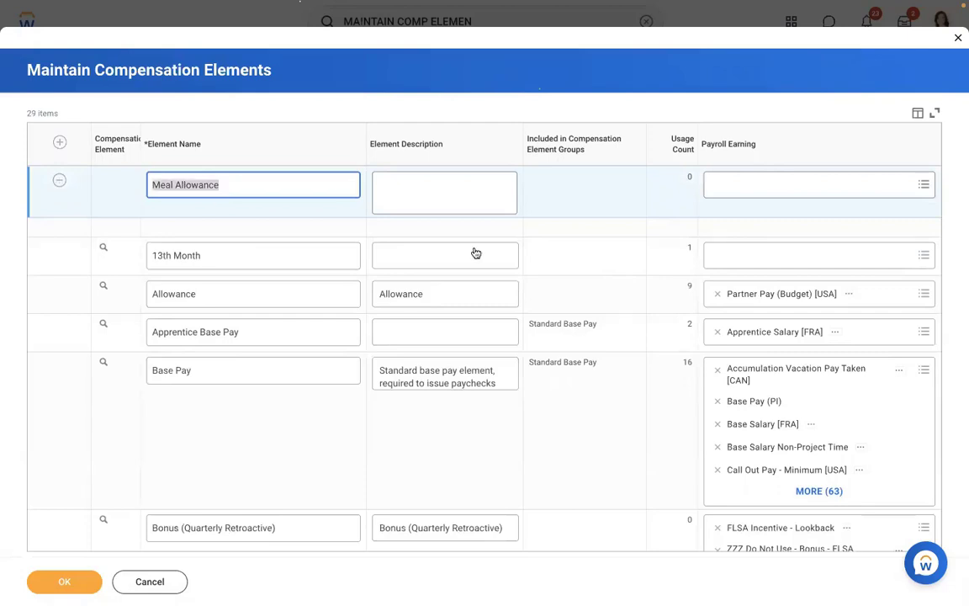
click(491, 190)
key(ctrl+v)
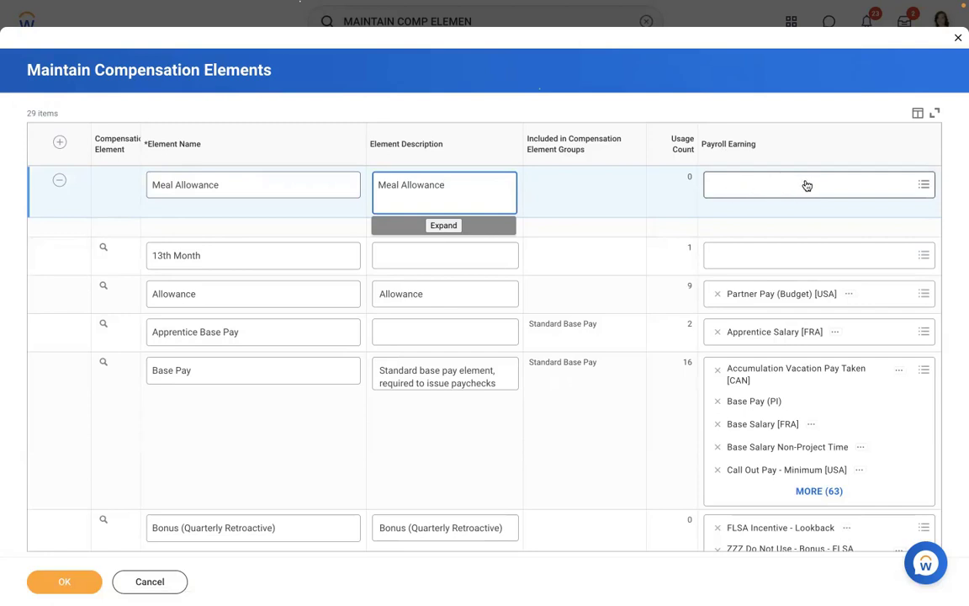
click(69, 581)
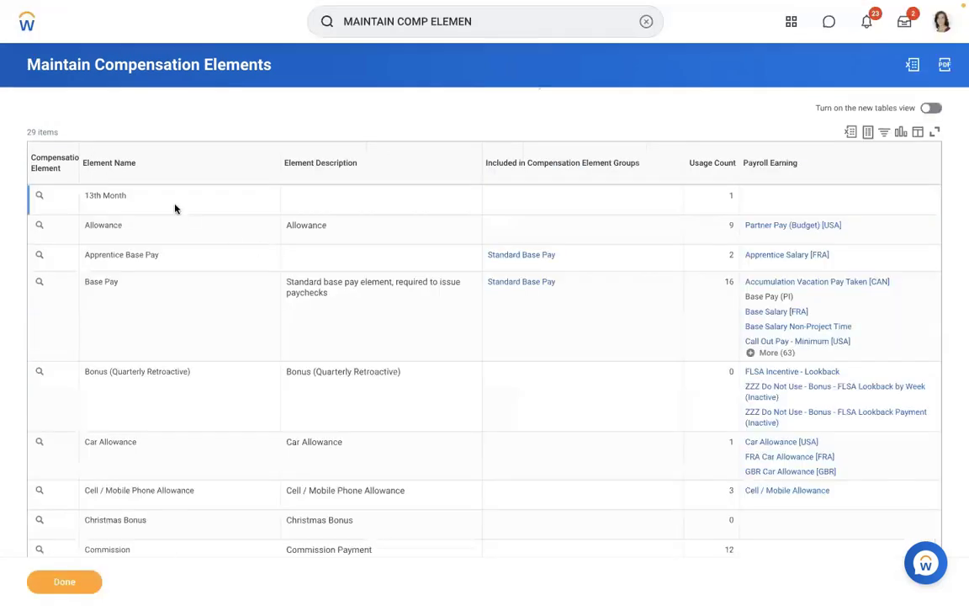
Search for 'create allowance plan' and open the Create Allowance Plan task.
click(646, 32)
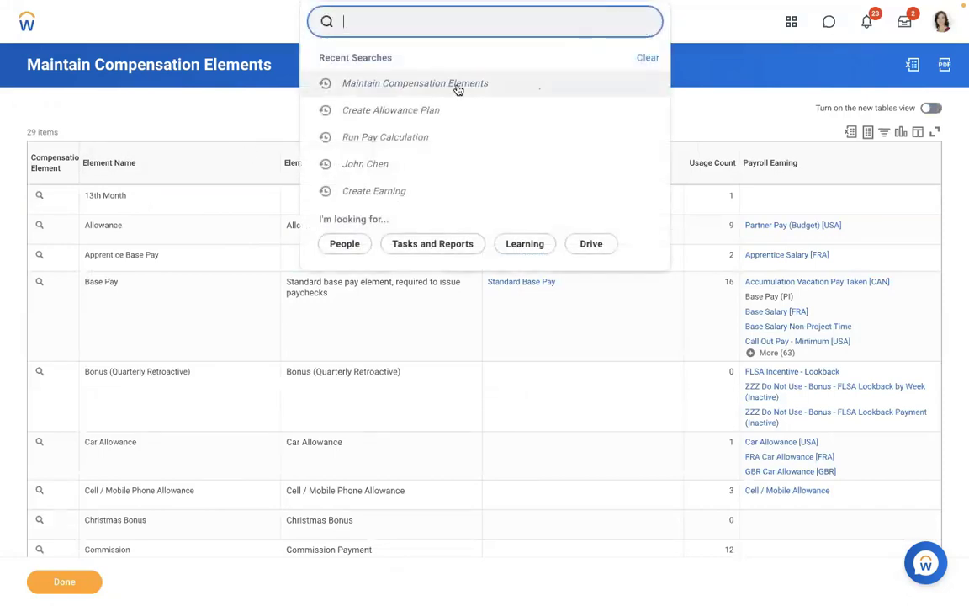
key(Escape)
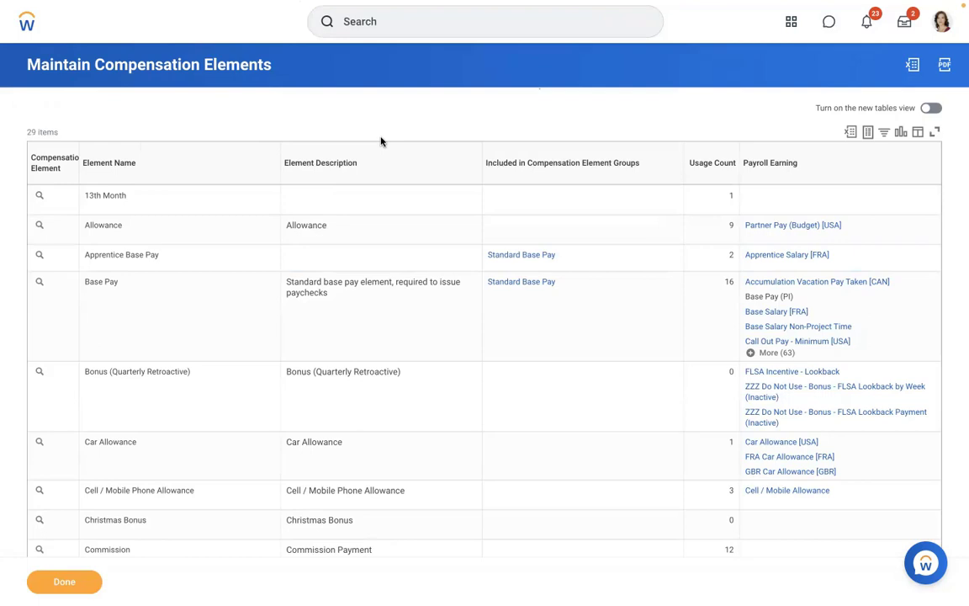
click(368, 24)
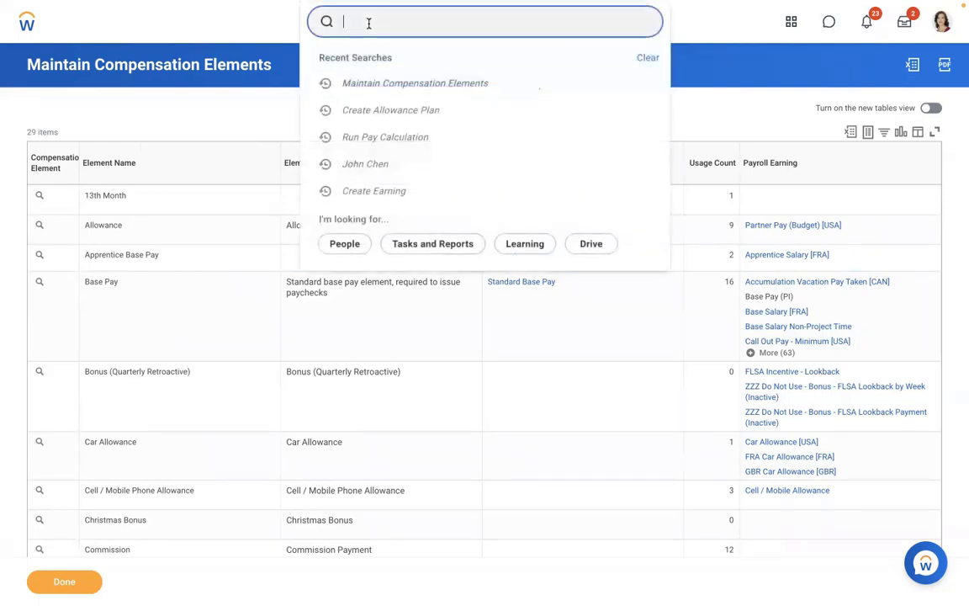
text(create allowance )
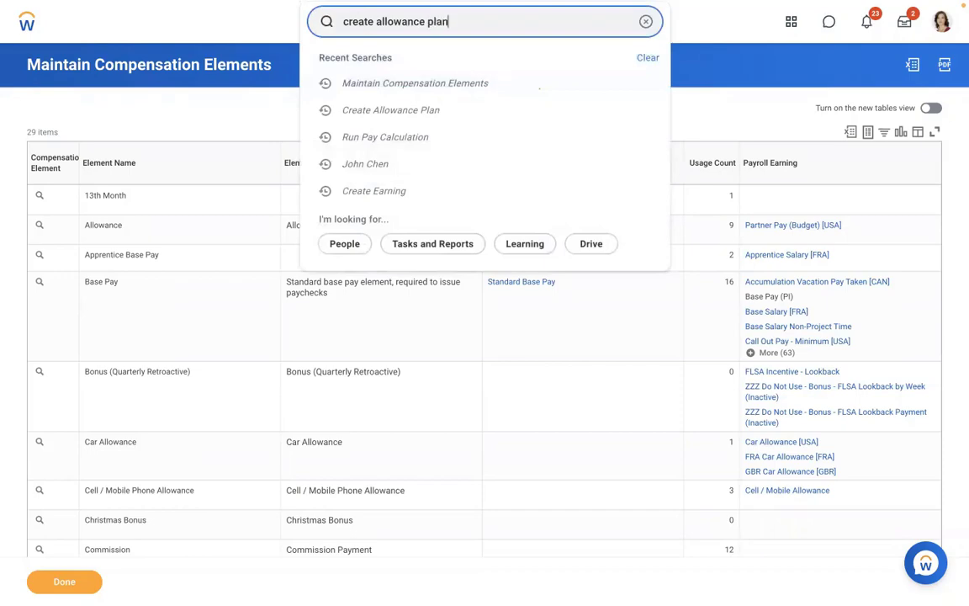
text(plan)
click(367, 61)
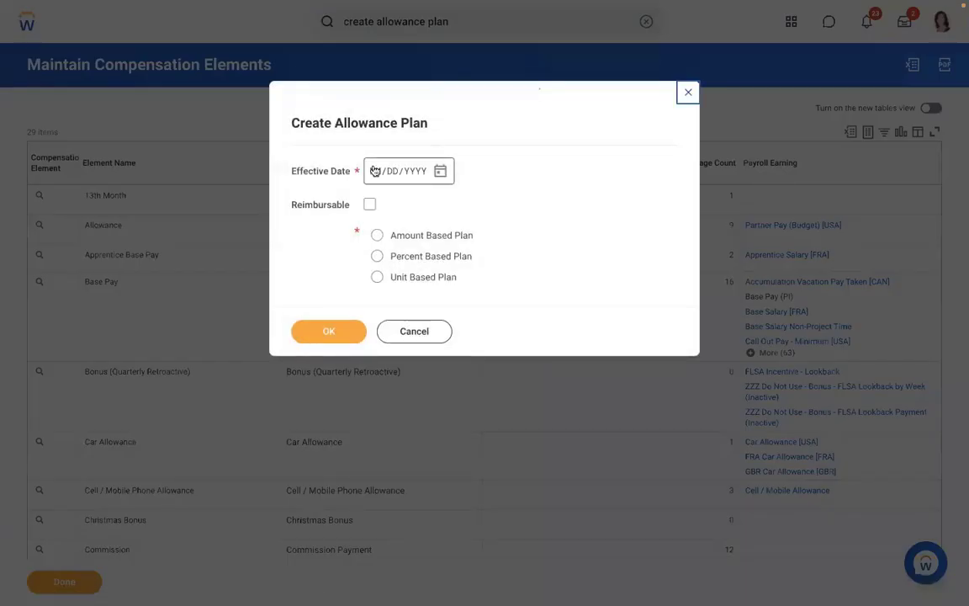
Make it an Amount Based Plan effective 01/01/2019, correcting the year before confirming.
click(375, 170)
text(01012022)
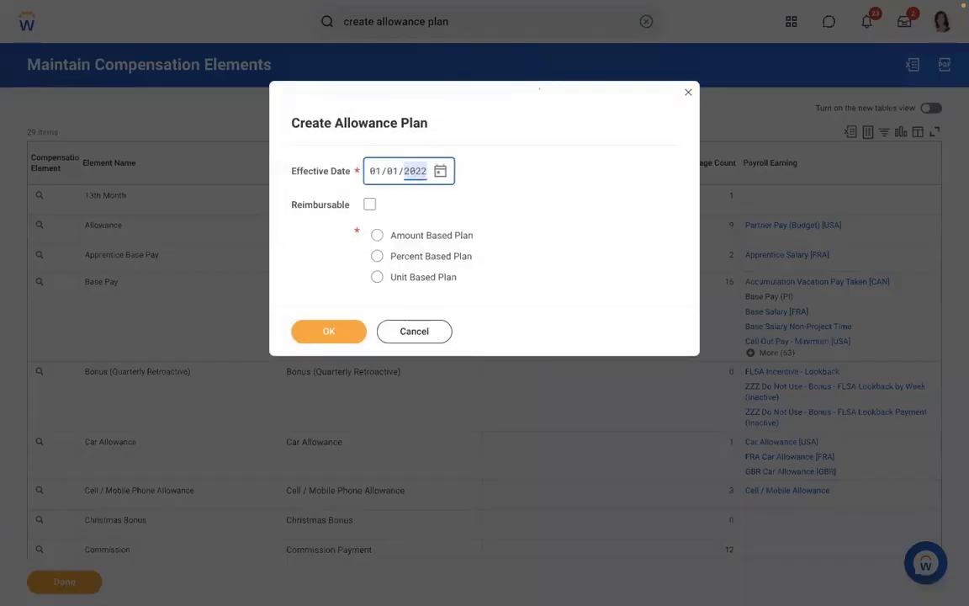
click(376, 235)
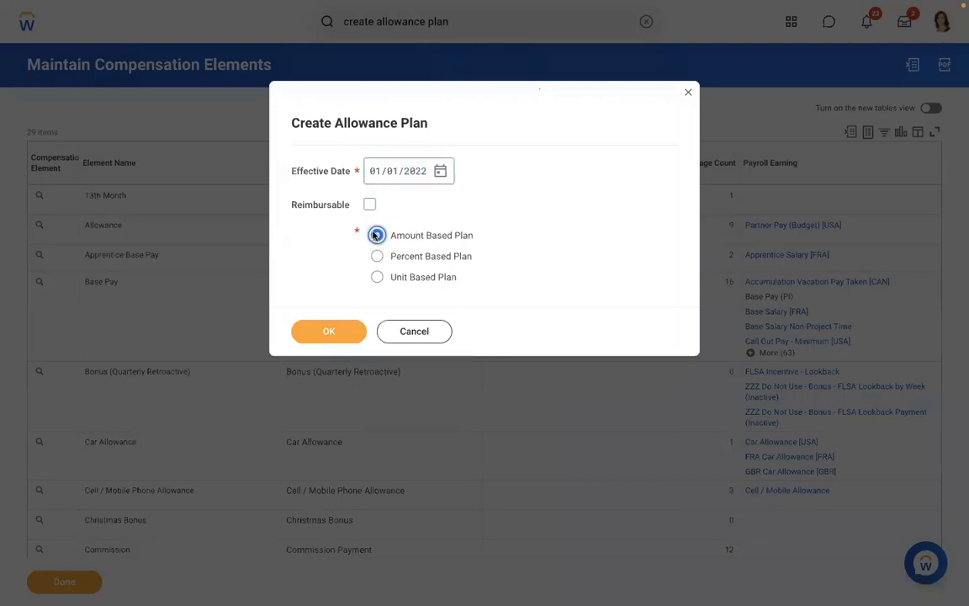
click(318, 336)
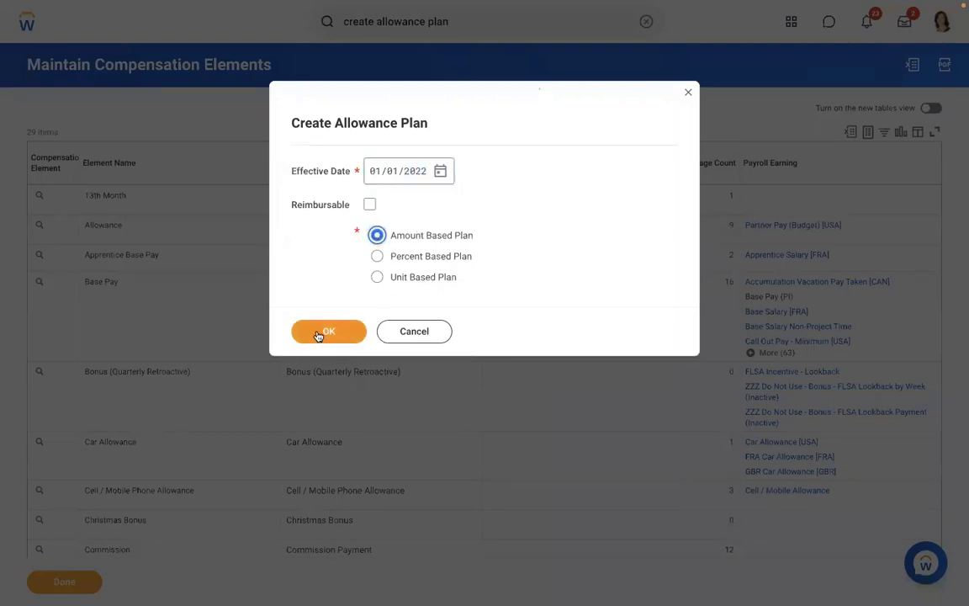
click(411, 172)
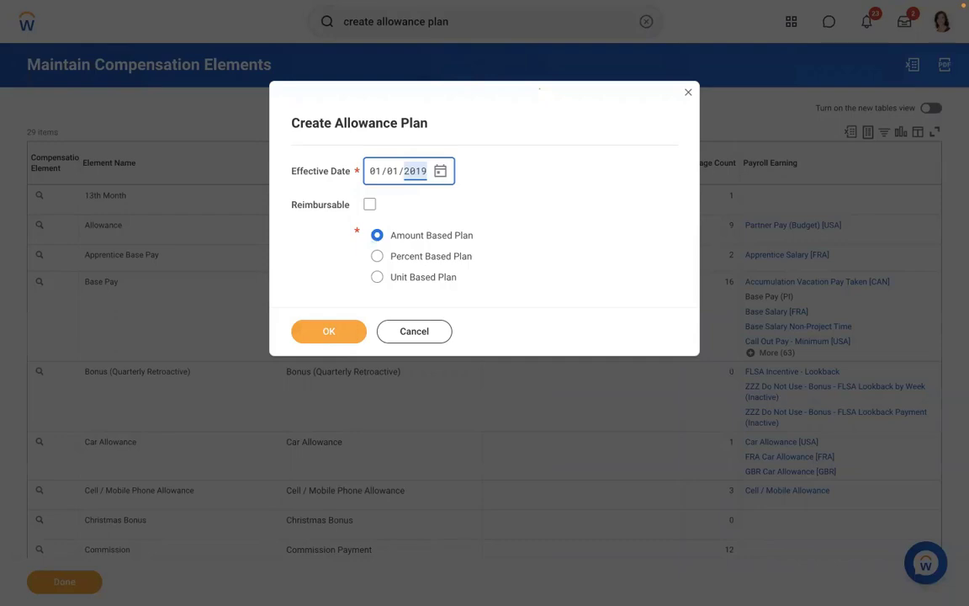
click(320, 336)
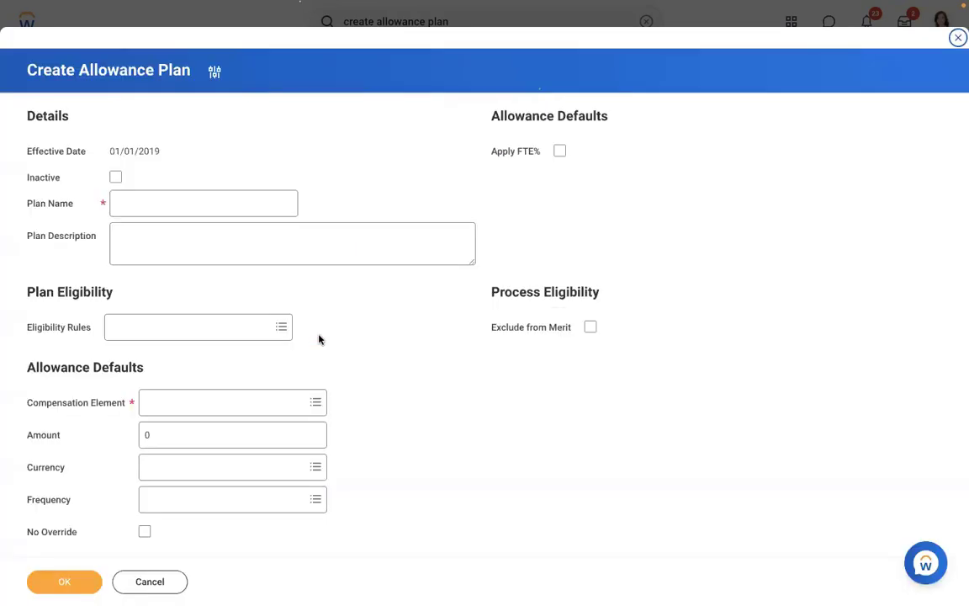
Name the allowance plan AMD - Meal Allowance.
click(149, 205)
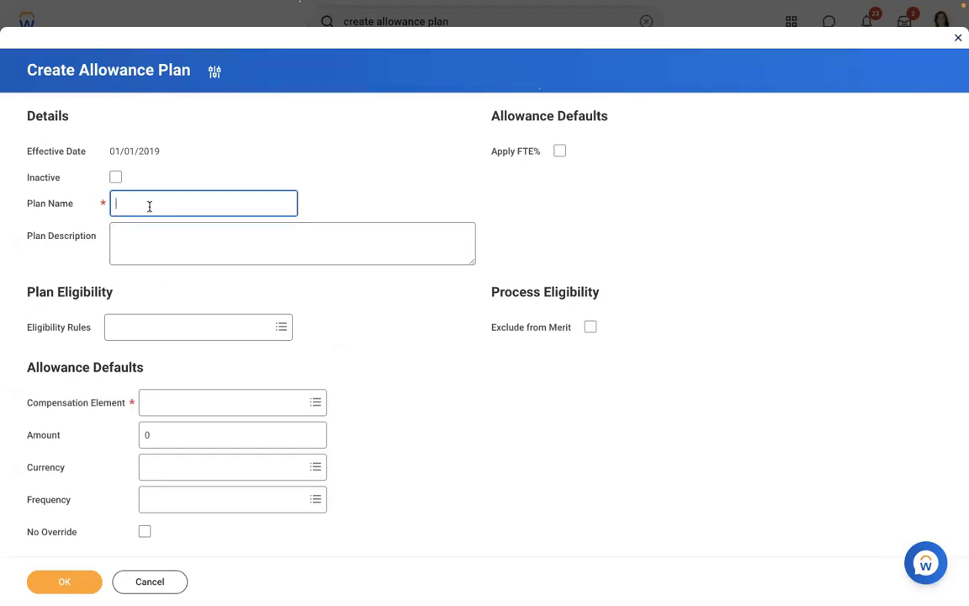
text(AMD - Meal Allowance)
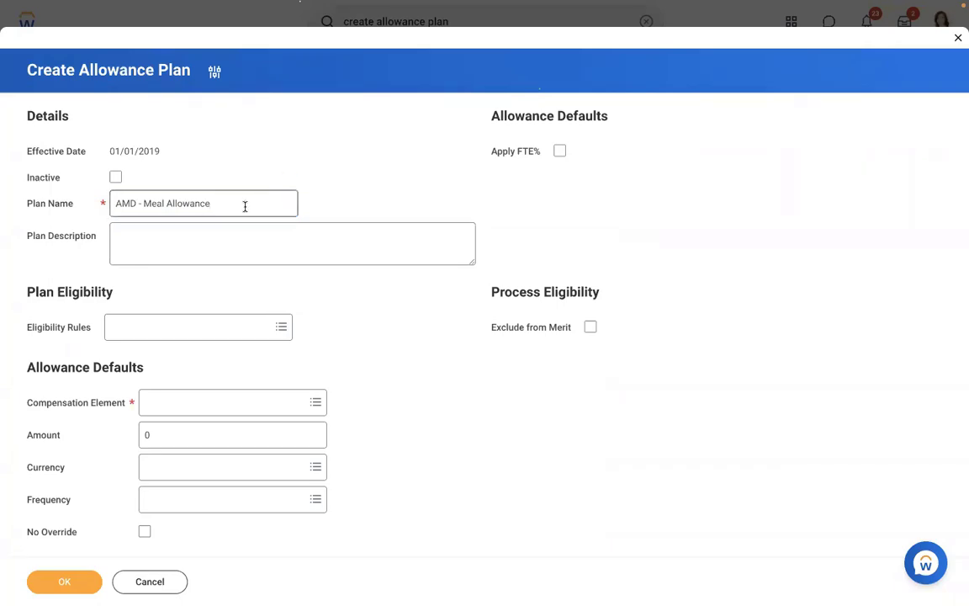
click(220, 219)
Set the plan's eligibility rule to Location - Home Office (USA).
click(161, 335)
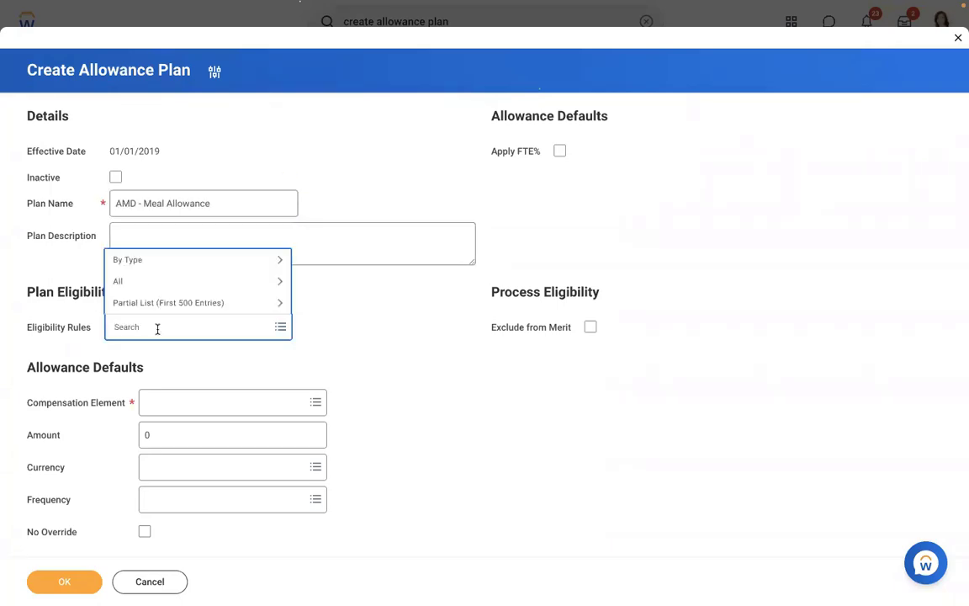
text(USA)
key(Return)
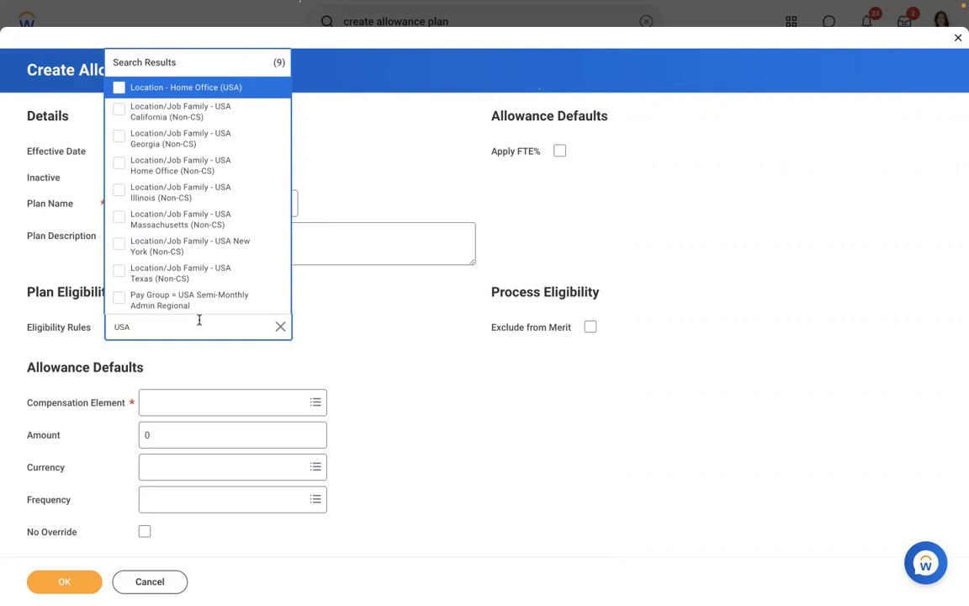
click(280, 327)
text(COUNTRY =)
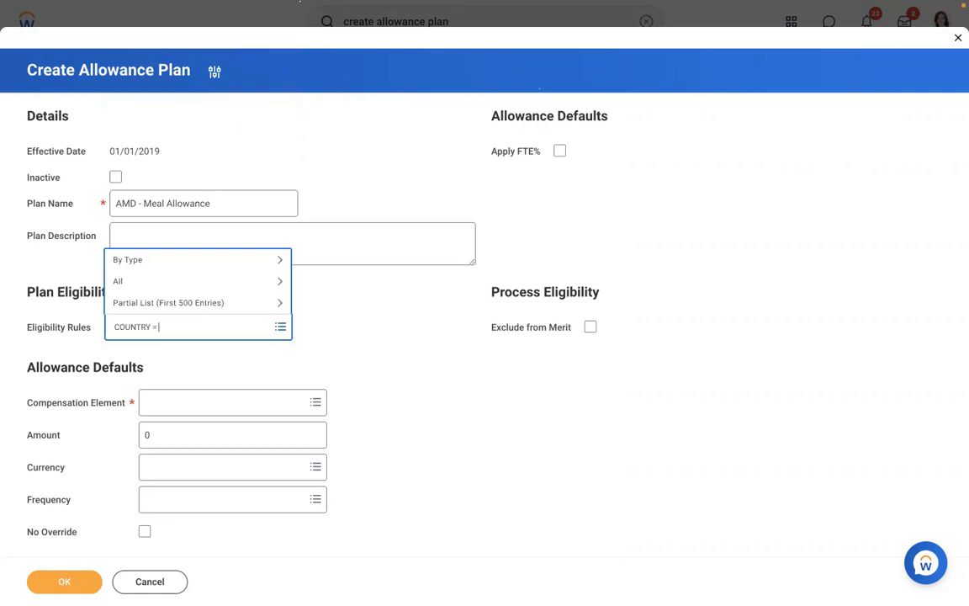
text( usa)
key(Return)
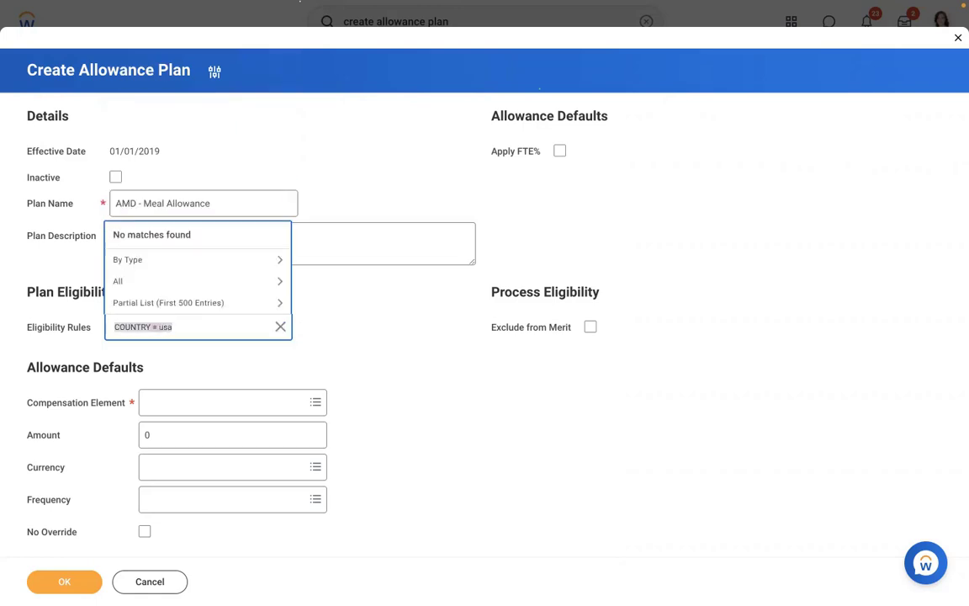
text(USA)
key(Return)
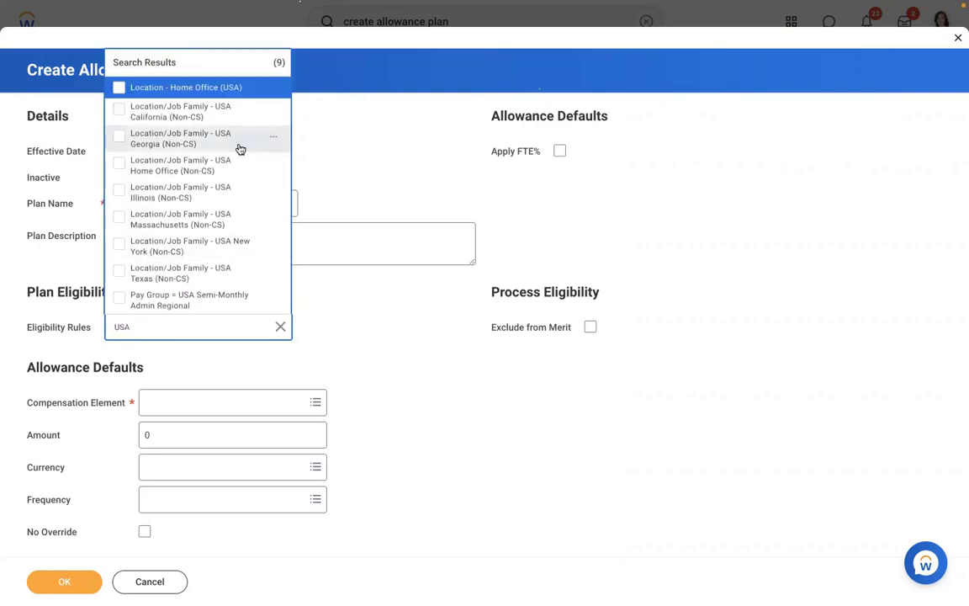
click(170, 95)
click(271, 91)
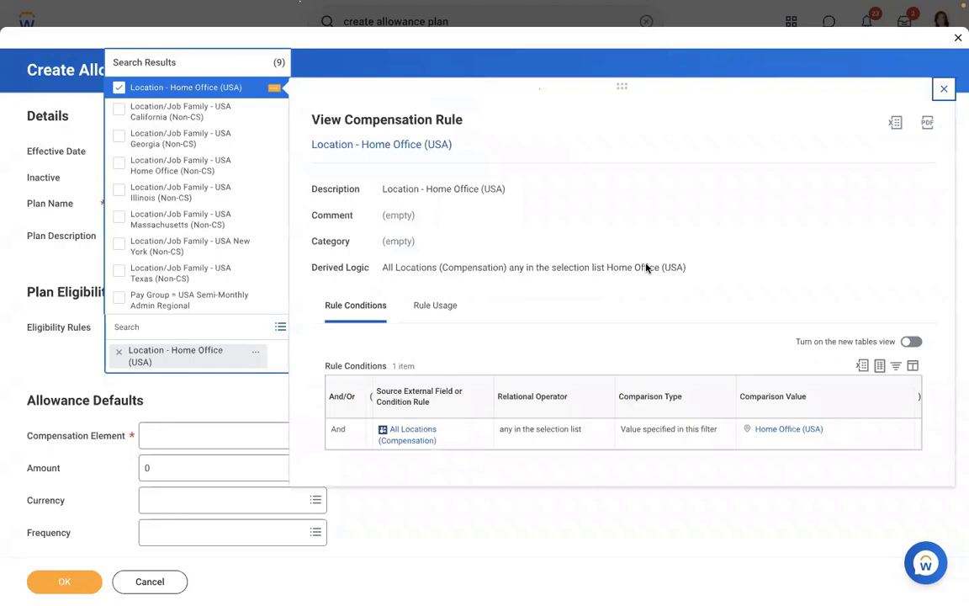
click(579, 525)
click(580, 525)
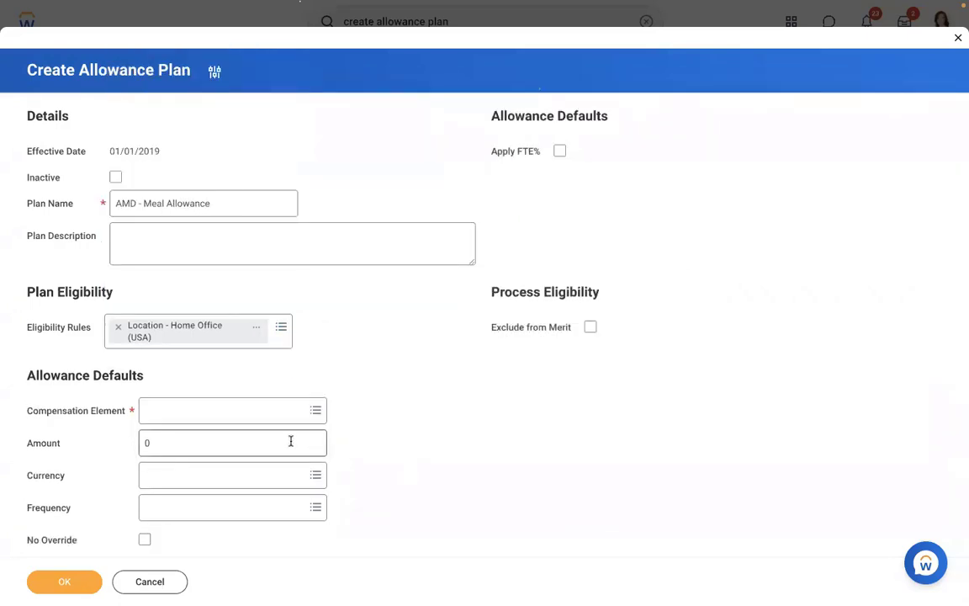
Use the Meal Allowance element at 1,000.00 USD Monthly and save the plan.
click(227, 412)
text(MEA)
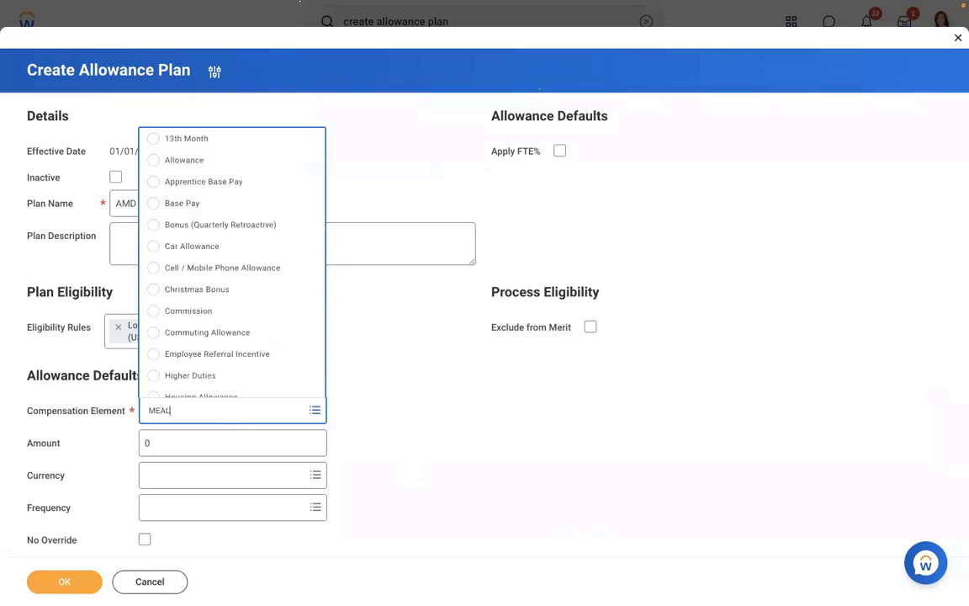
text(L)
key(Return)
click(193, 444)
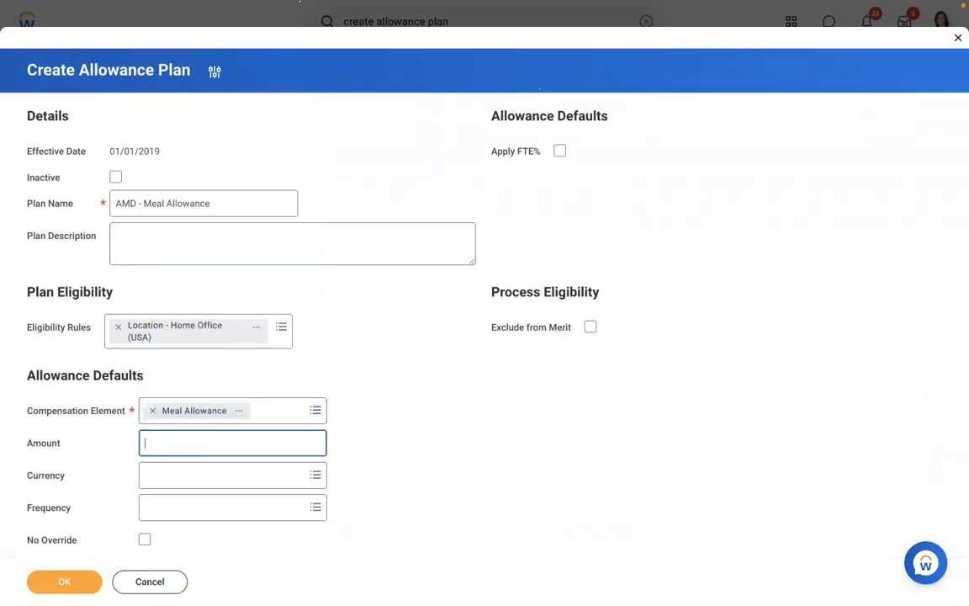
click(229, 472)
text(USD)
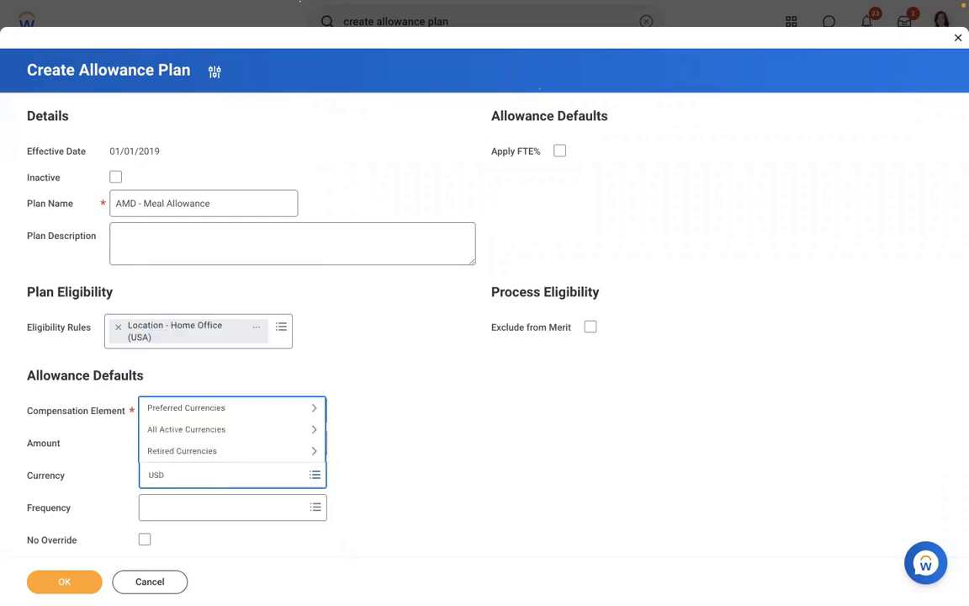
key(Return)
click(223, 509)
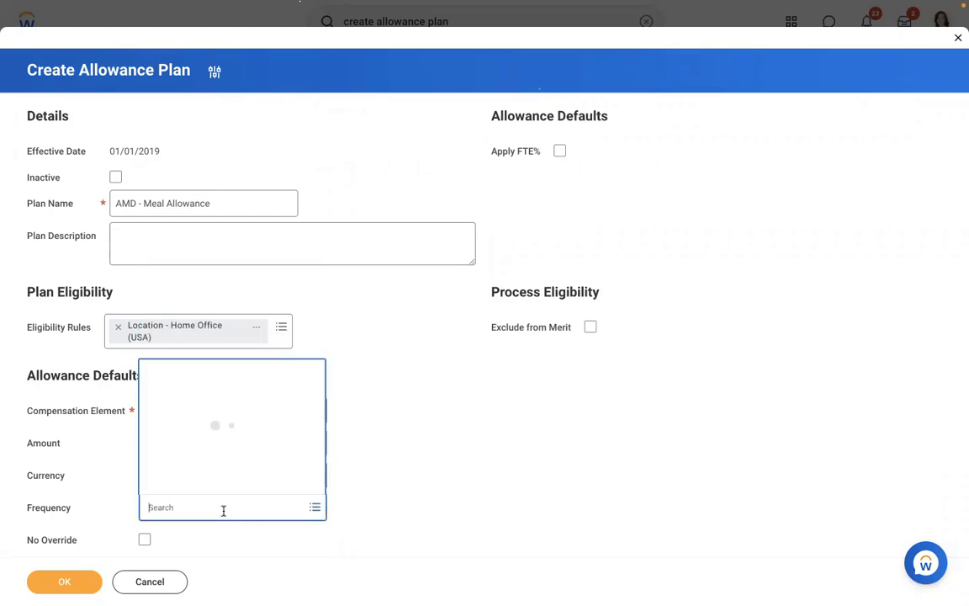
click(185, 421)
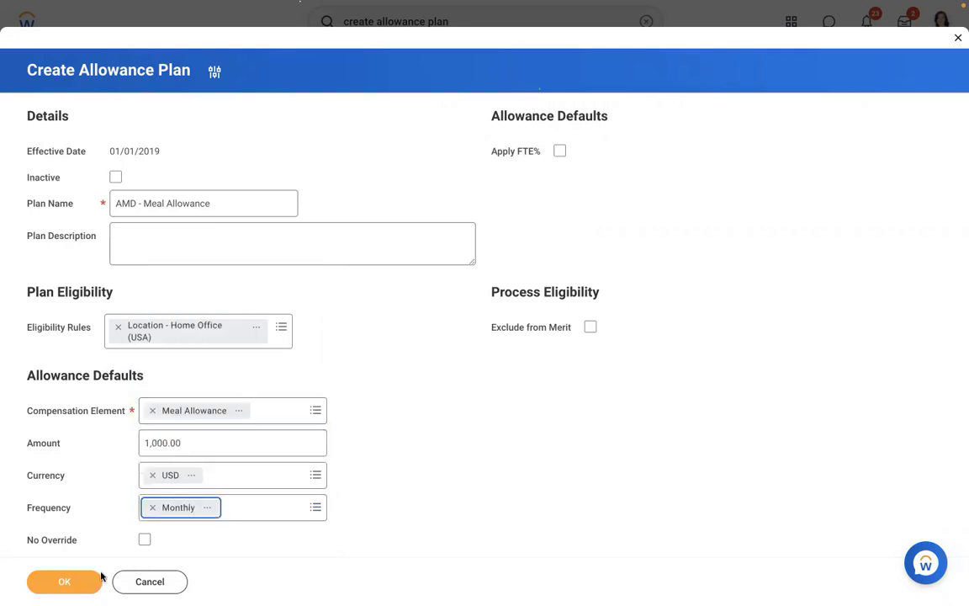
click(59, 582)
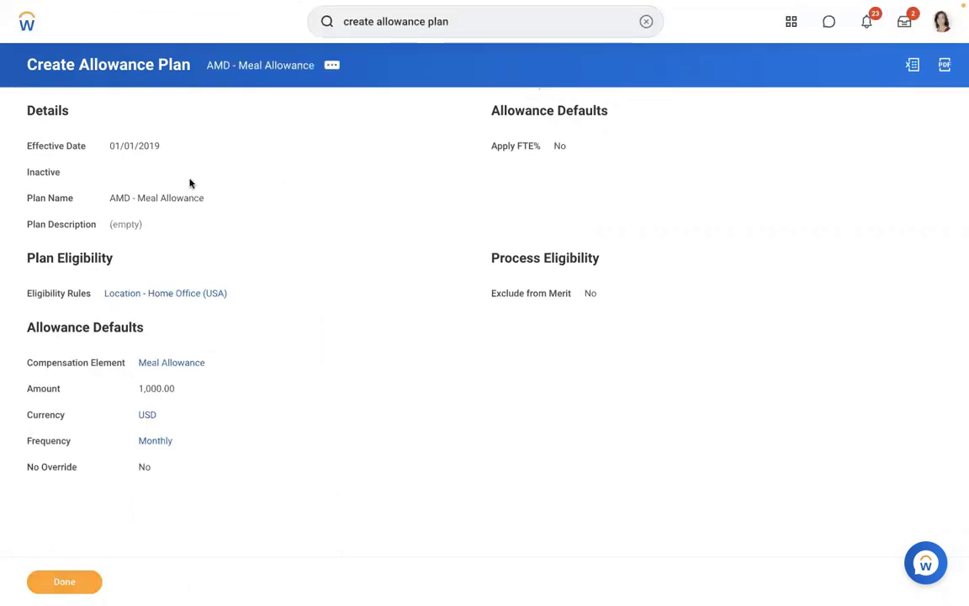
Search for the employee by name and open their worker profile.
click(646, 23)
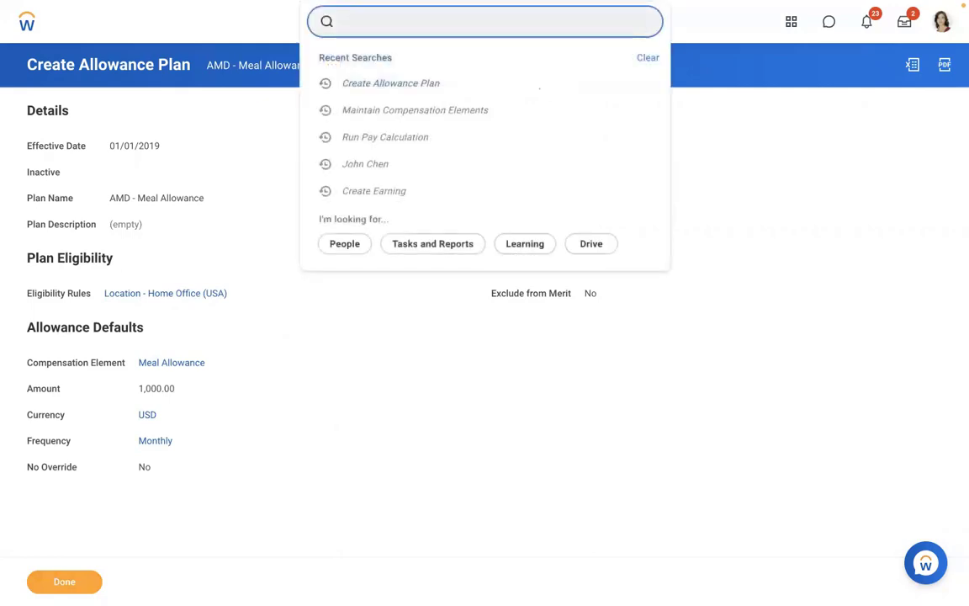
text(ALl HUN)
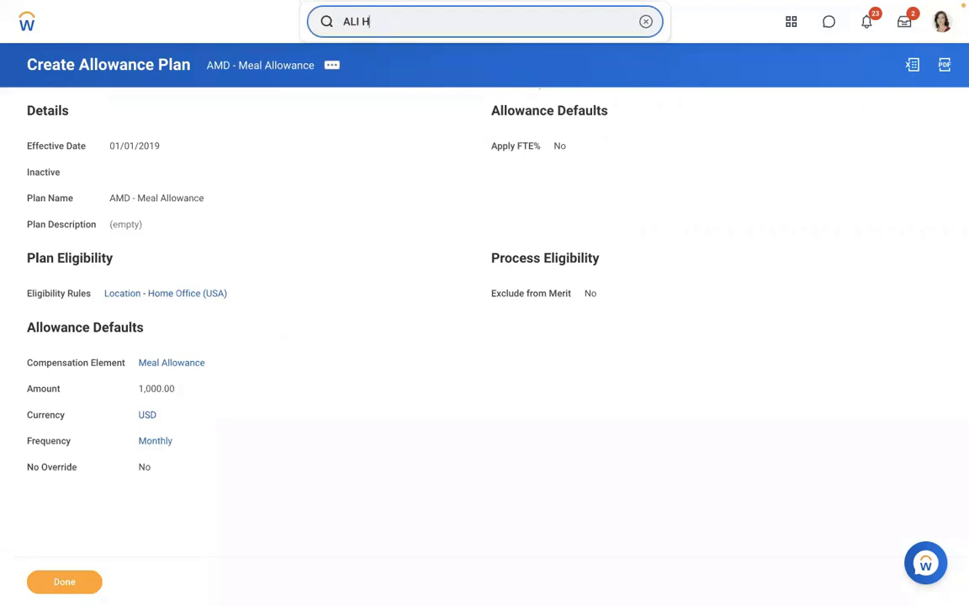
key(BackSpace)
key(BackSpace)
key(BackSpace)
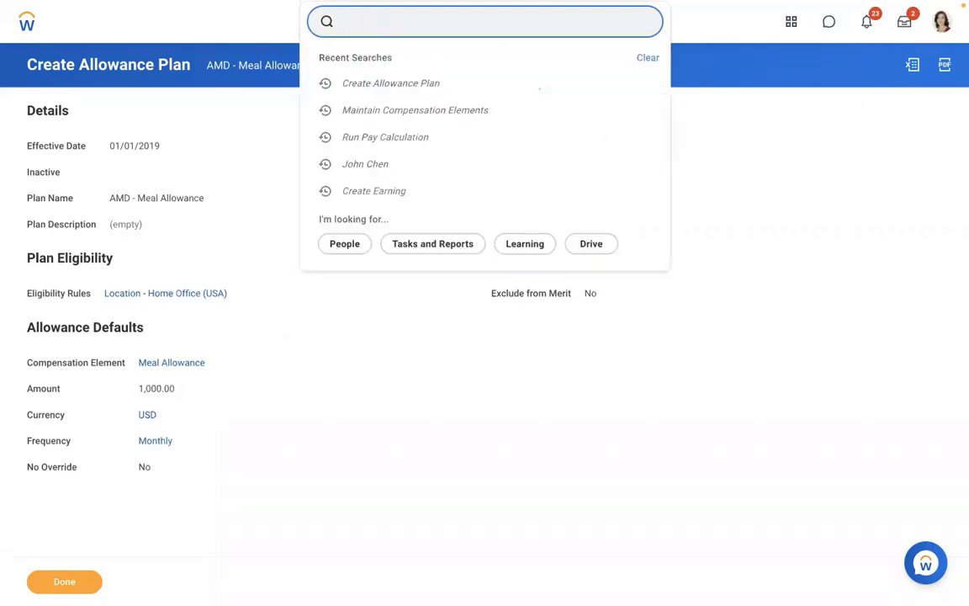
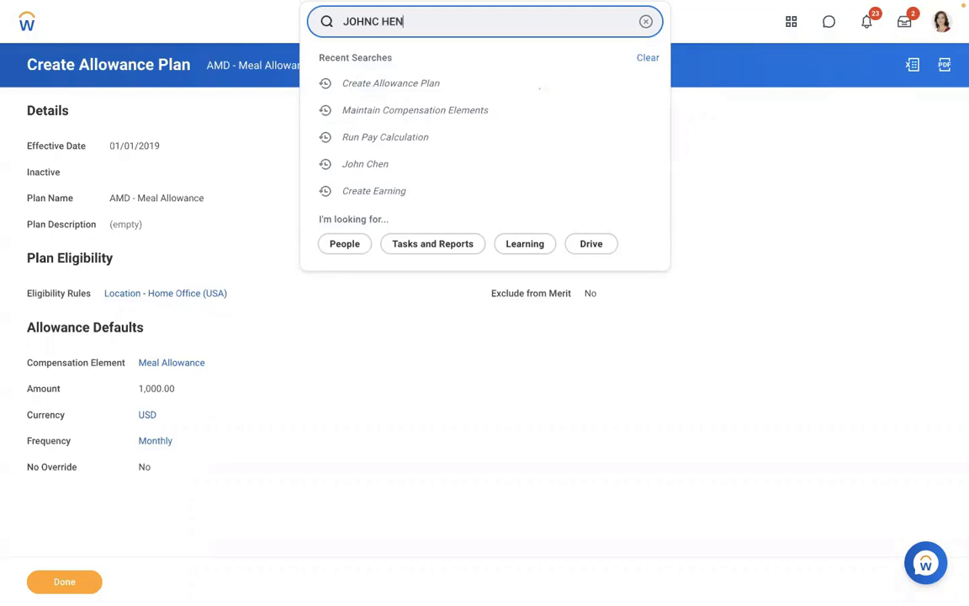
key(Return)
key(BackSpace)
key(BackSpace)
key(BackSpace)
key(BackSpace)
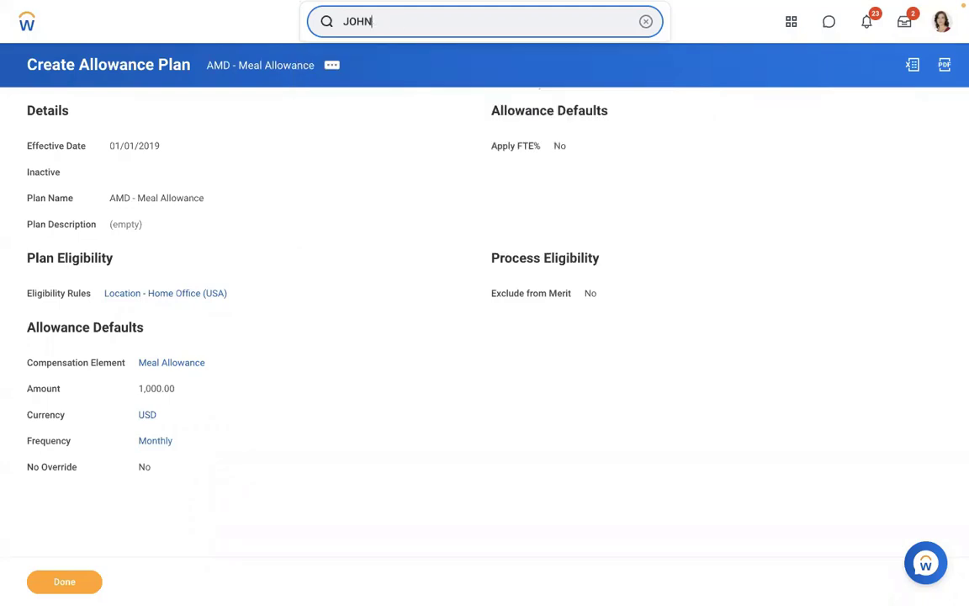
click(465, 83)
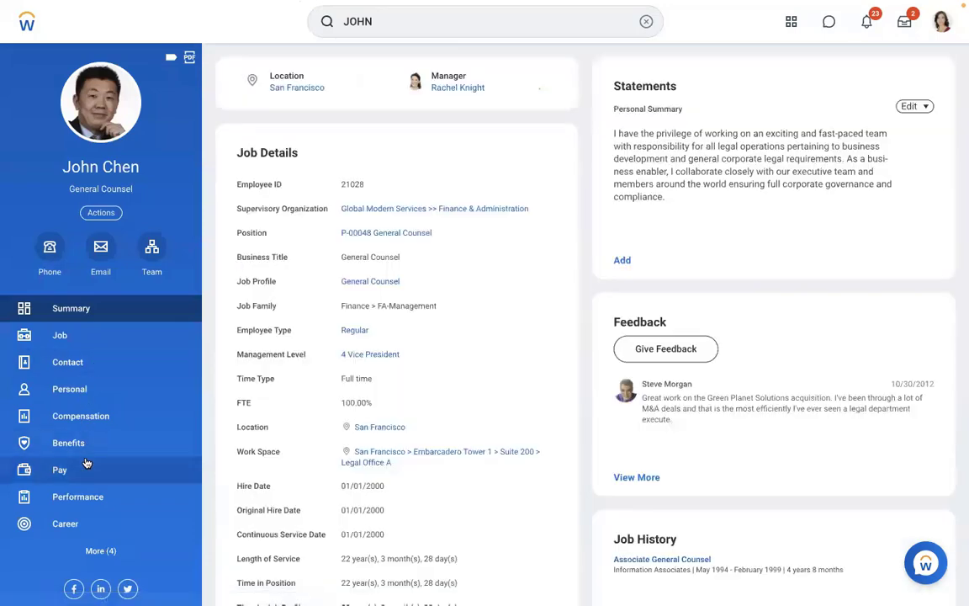
Show the worker's compensation plan assignments and open the Actions > Compensation menu.
click(86, 468)
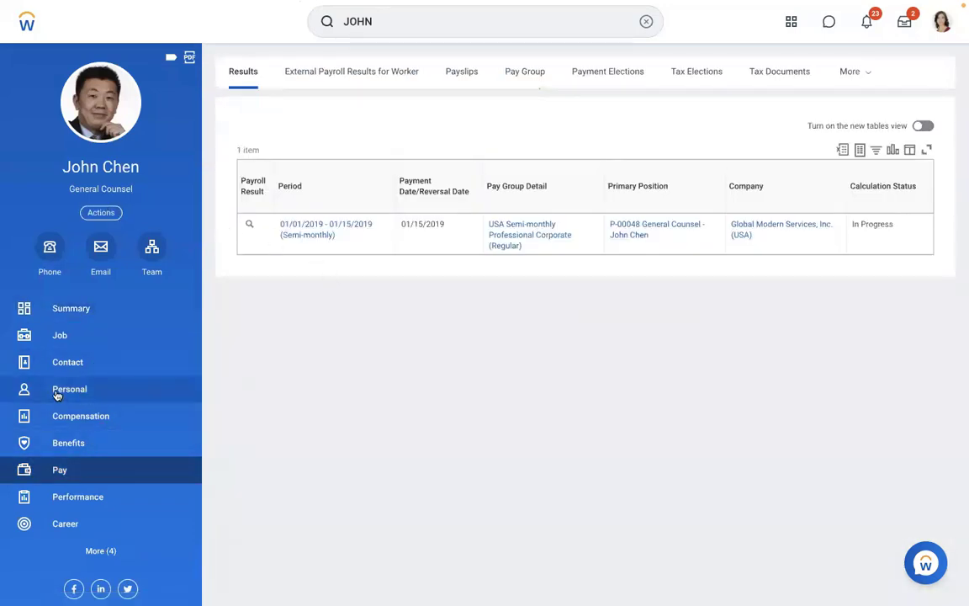
click(66, 421)
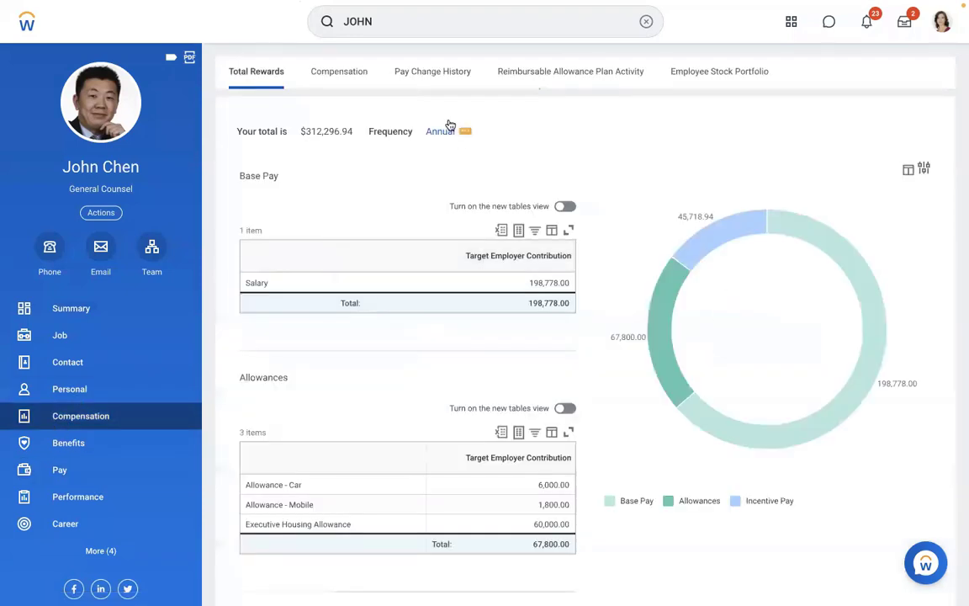
click(341, 76)
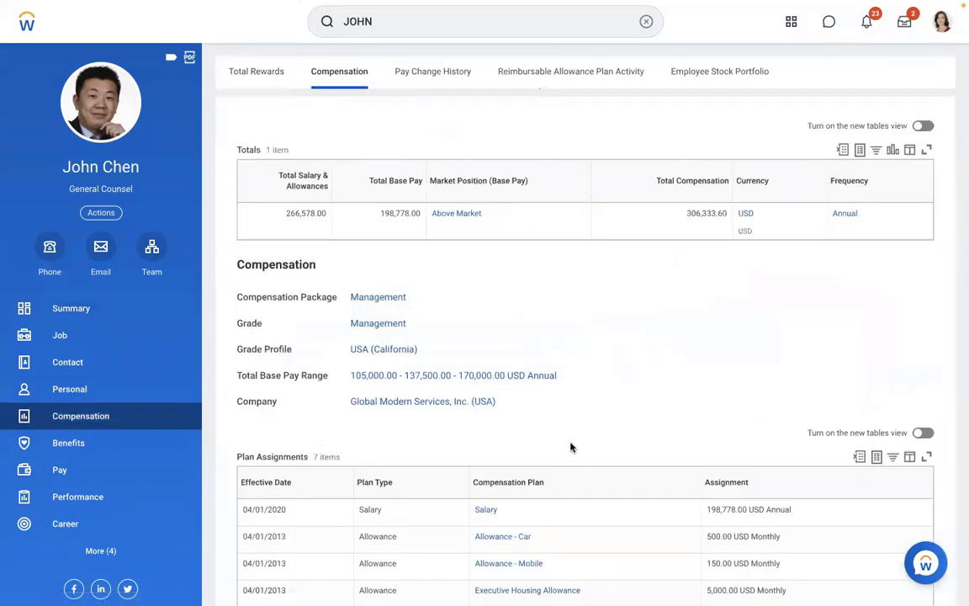
scroll(571, 447, down, 5)
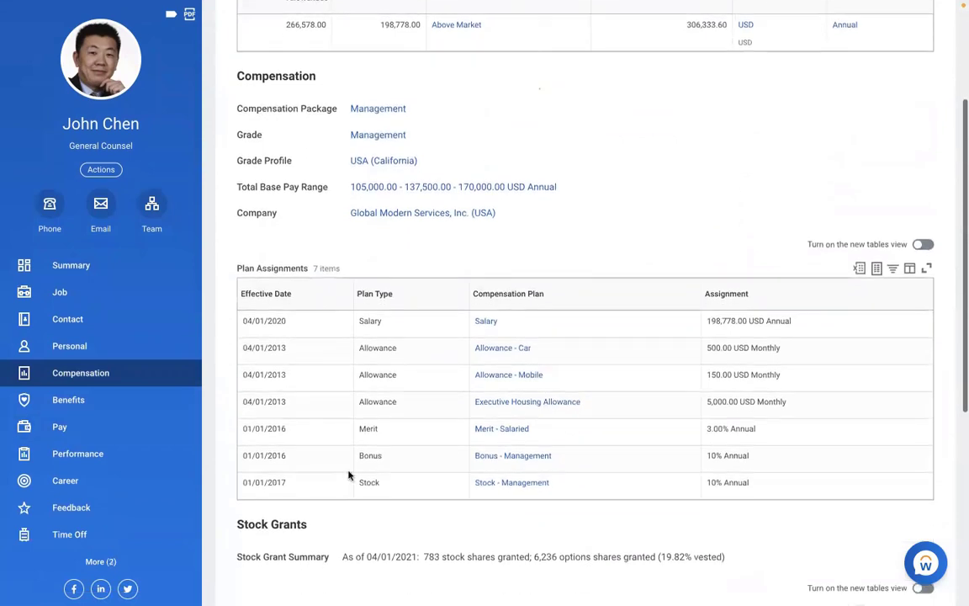
click(101, 170)
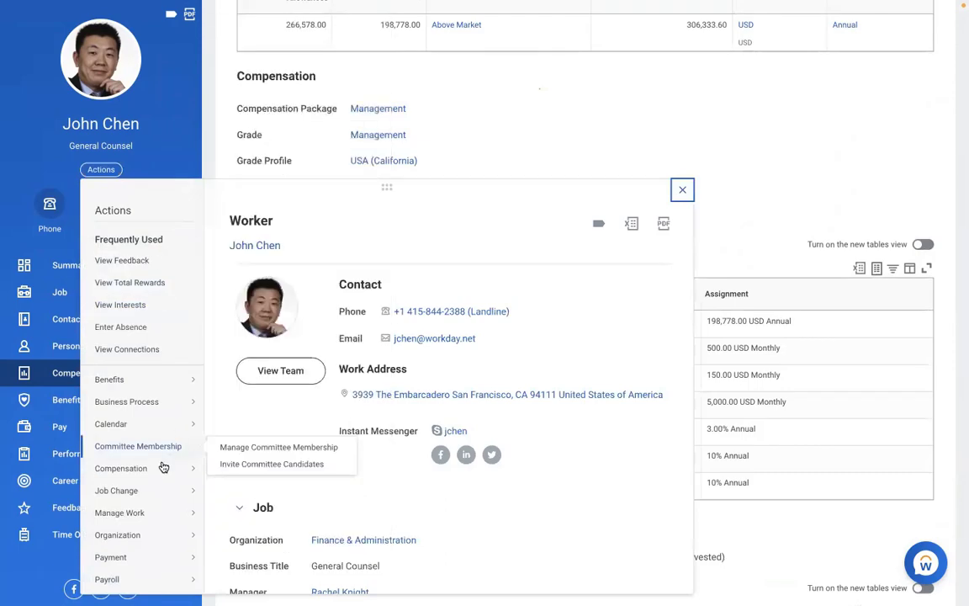
mouse_move(150, 473)
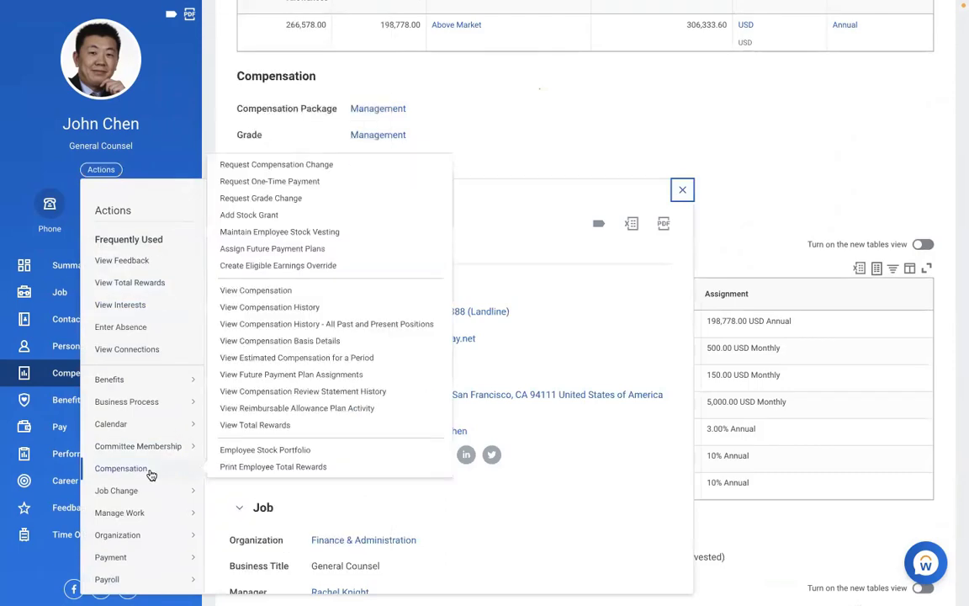
Start a compensation change effective 01/01/2019 with reason Adjustment > Ad-hoc.
click(233, 167)
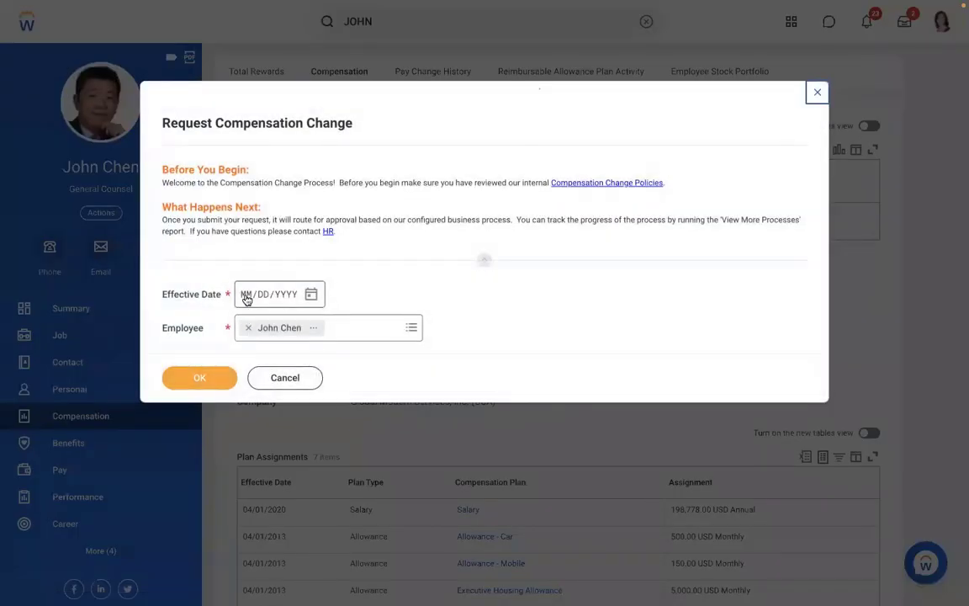
text(01/01/00)
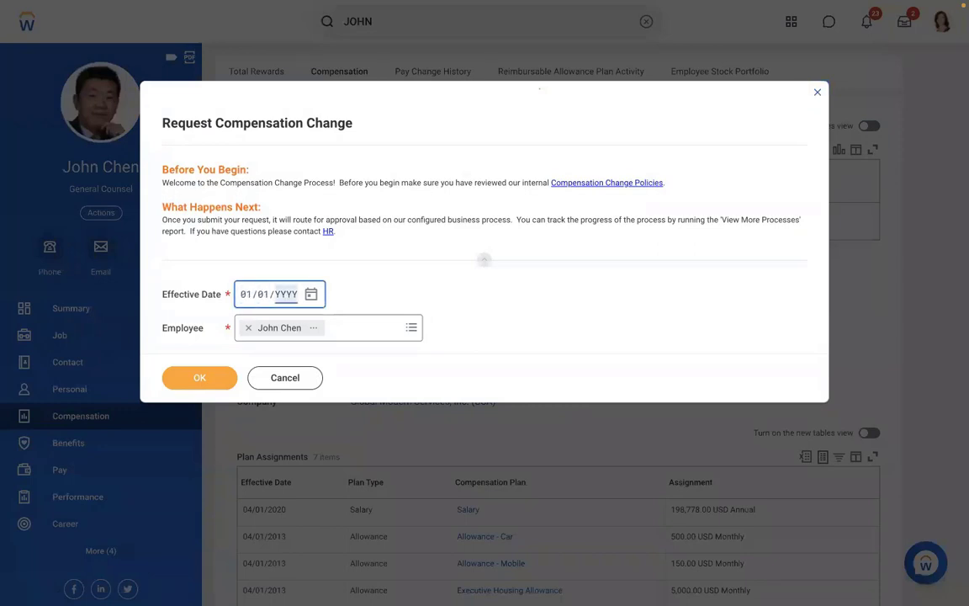
text(2019)
click(199, 378)
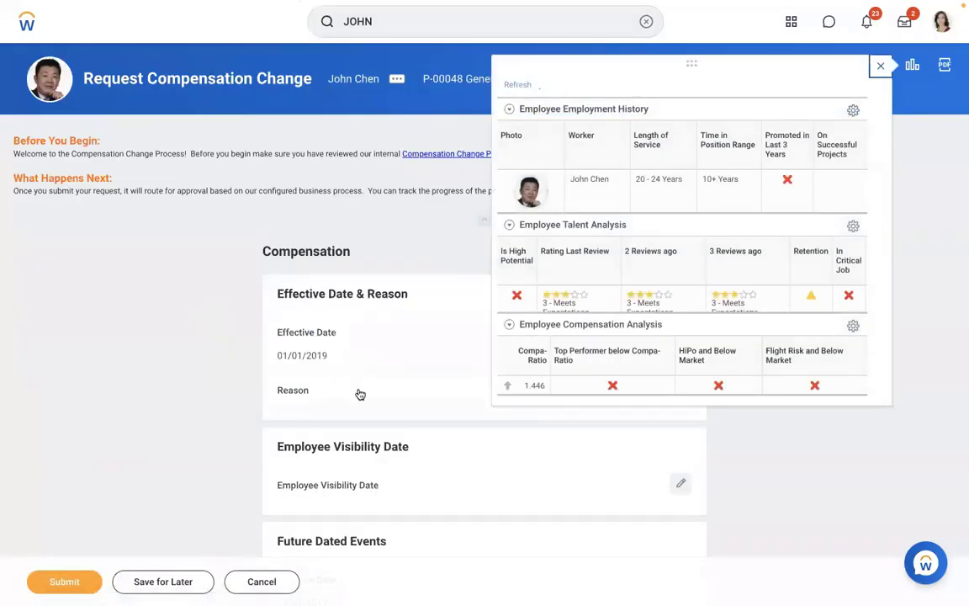
click(308, 415)
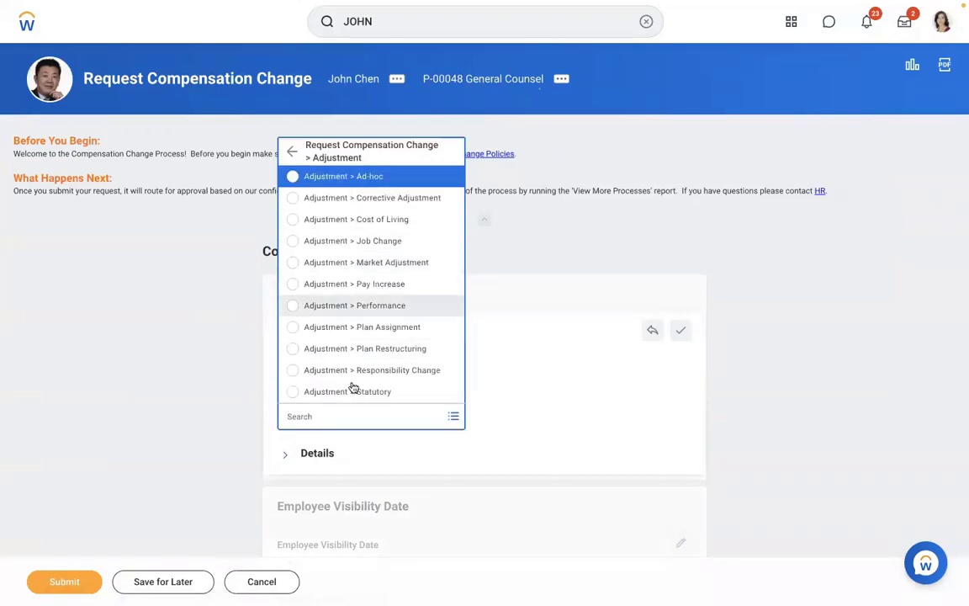
click(380, 176)
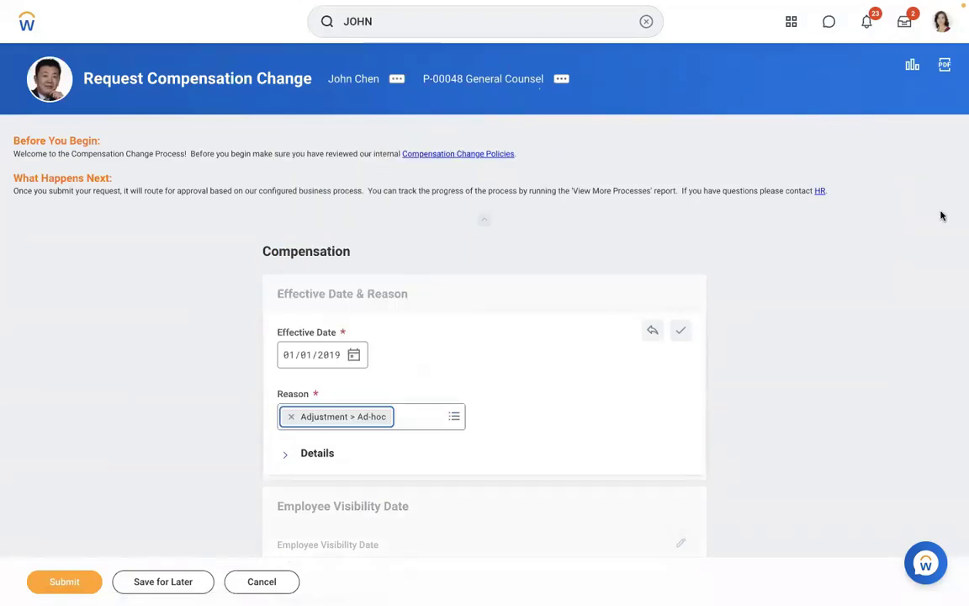
Add the AMD - Meal Allowance plan at 1,000.00 USD and submit the change.
scroll(890, 263, down, 6)
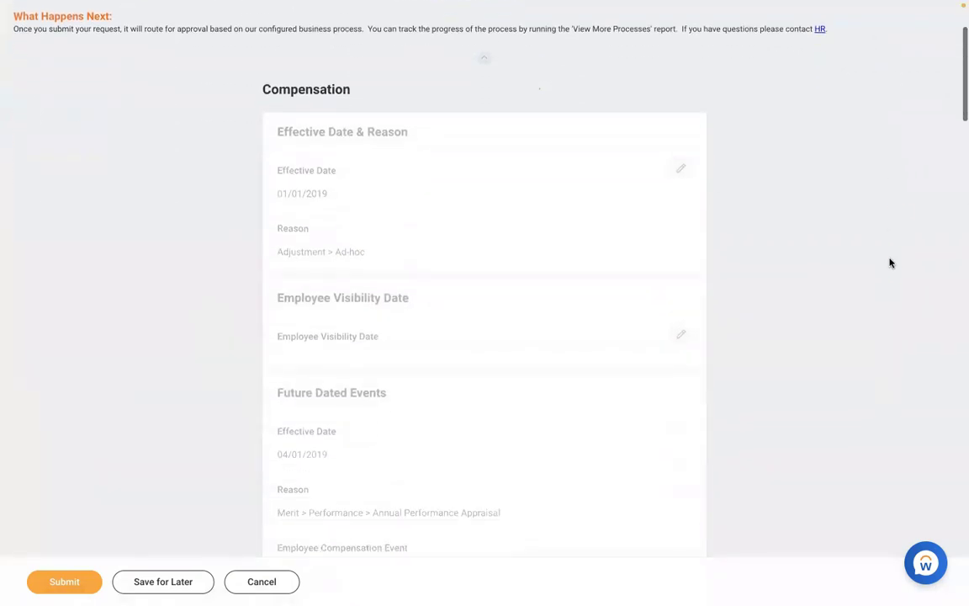
scroll(891, 263, down, 8)
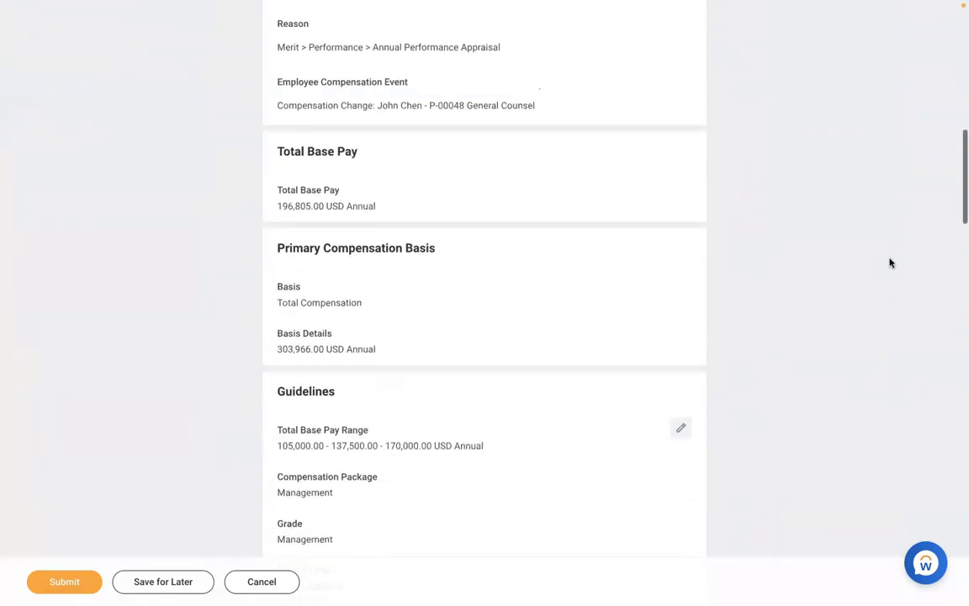
scroll(890, 263, down, 8)
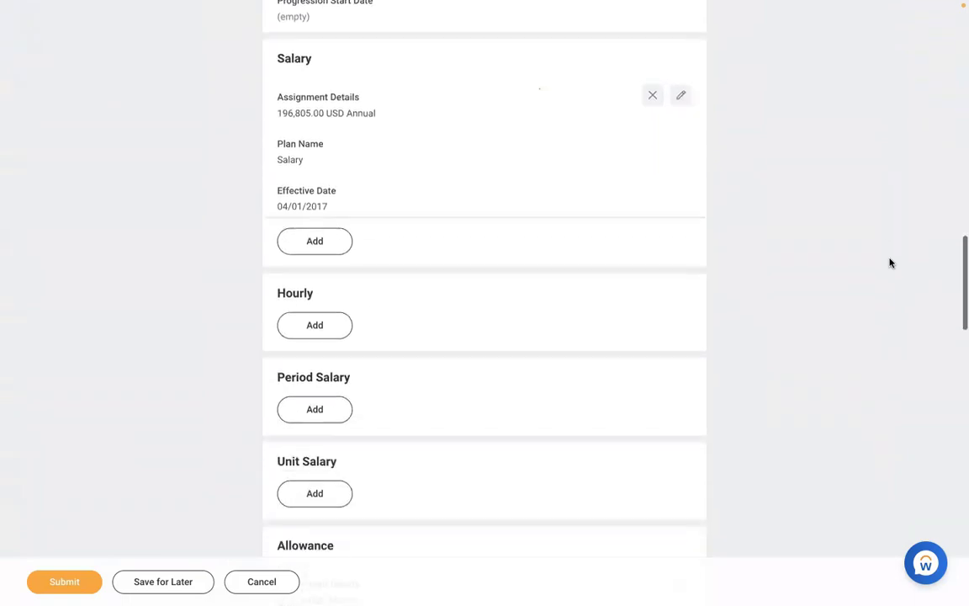
scroll(891, 264, down, 5)
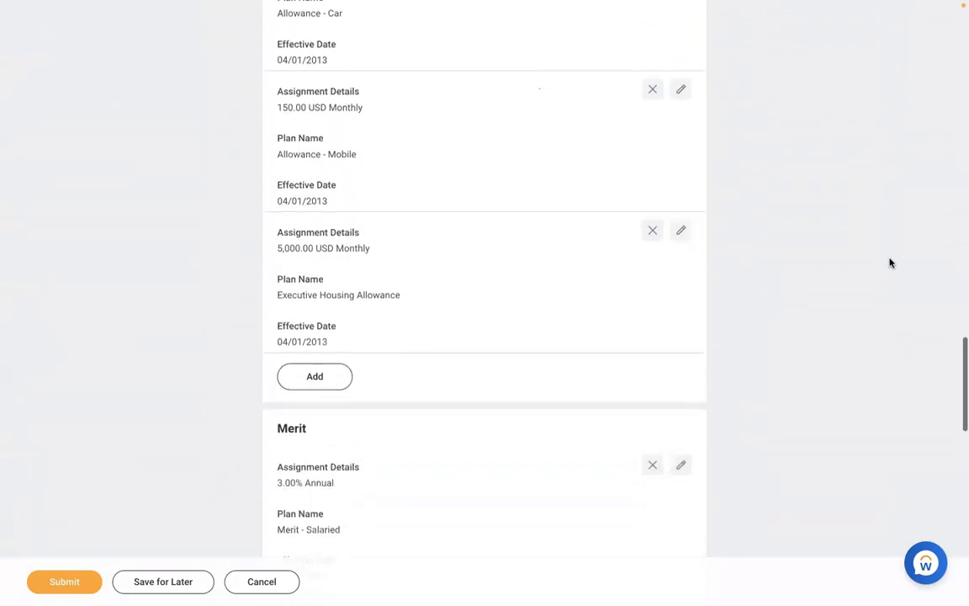
click(304, 391)
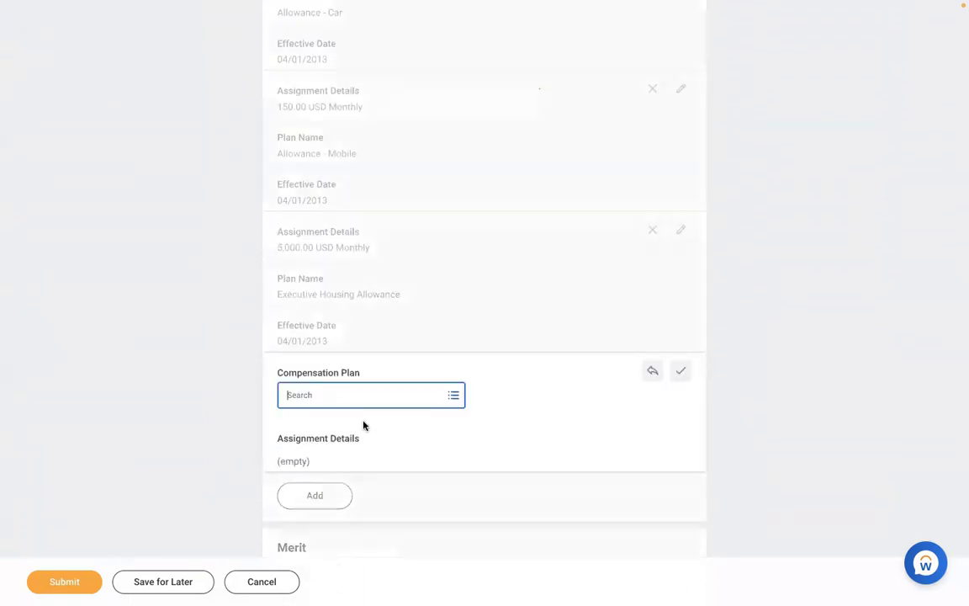
text(MEAL)
key(Return)
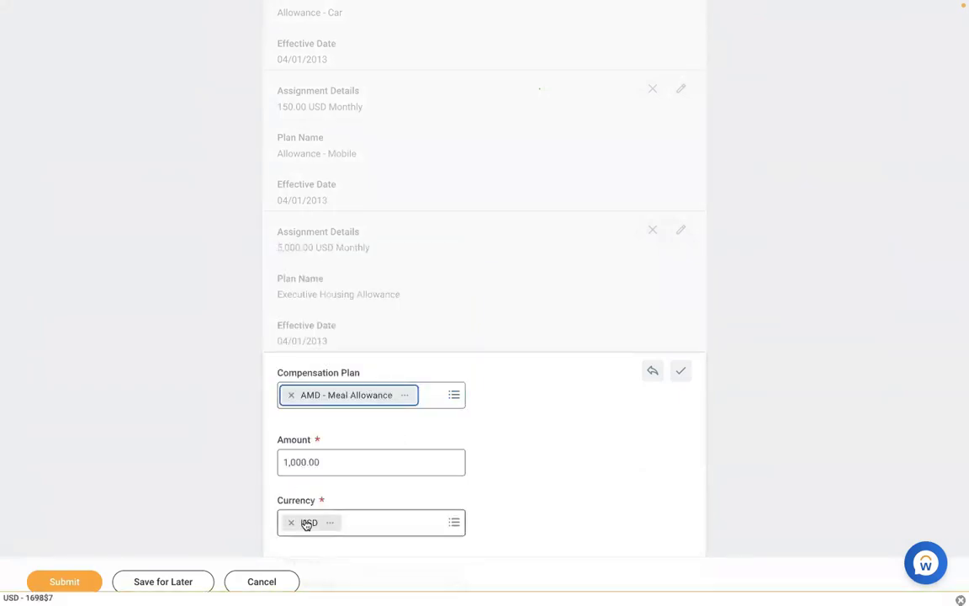
click(82, 587)
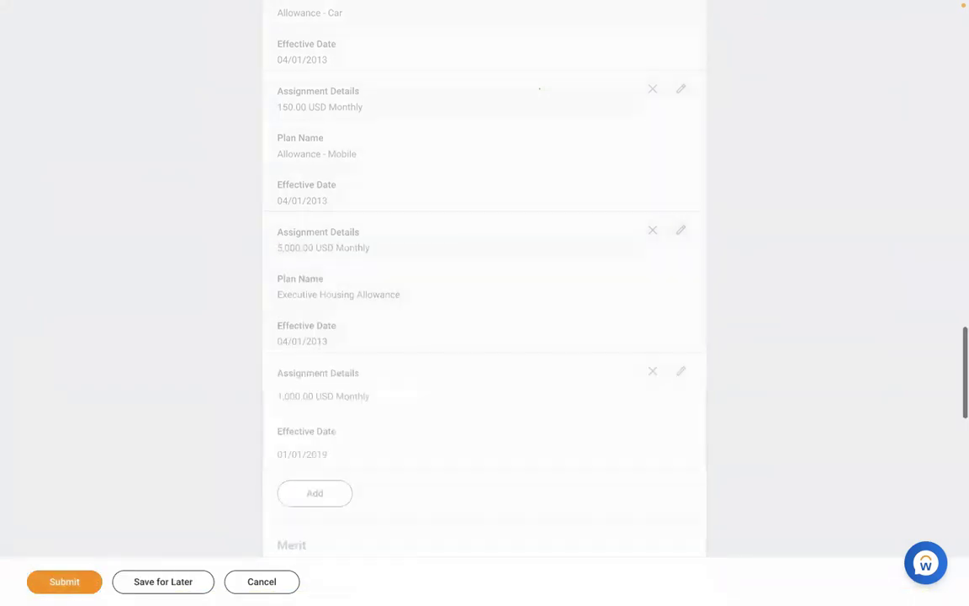
Confirm the submission and check AMD - Meal Allowance 1,000.00 USD Monthly among the 8 plan assignments.
click(82, 586)
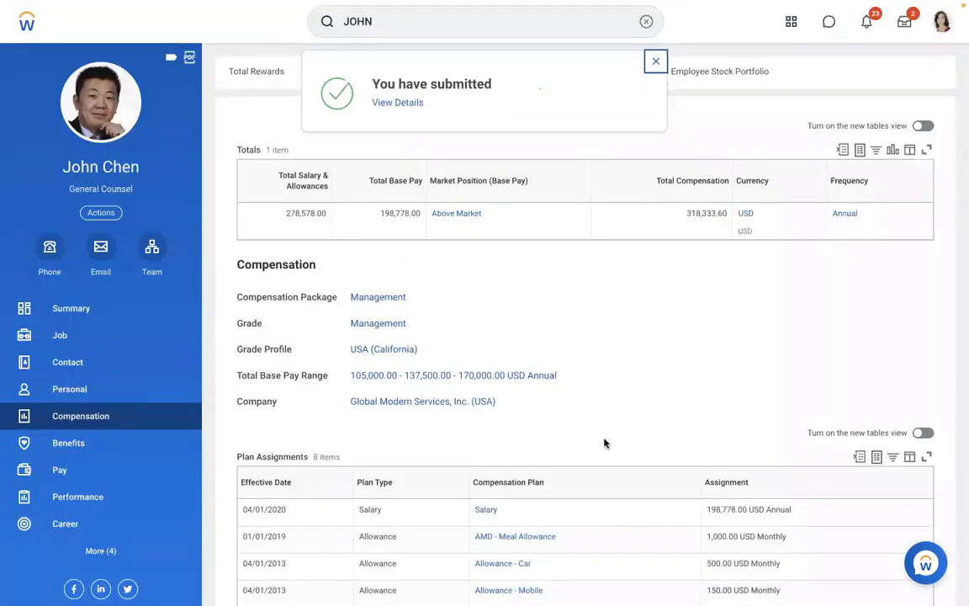
scroll(644, 422, down, 2)
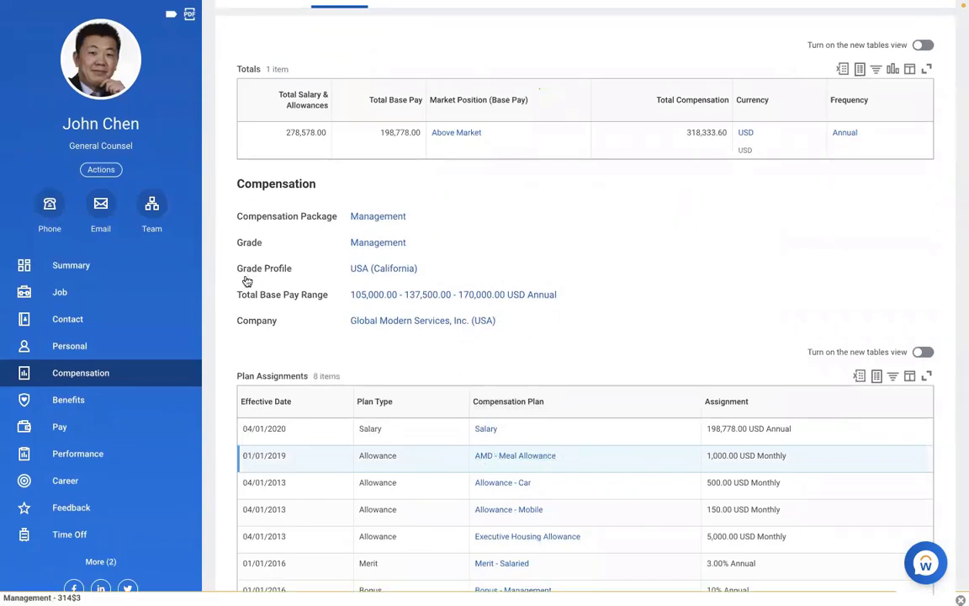
click(78, 430)
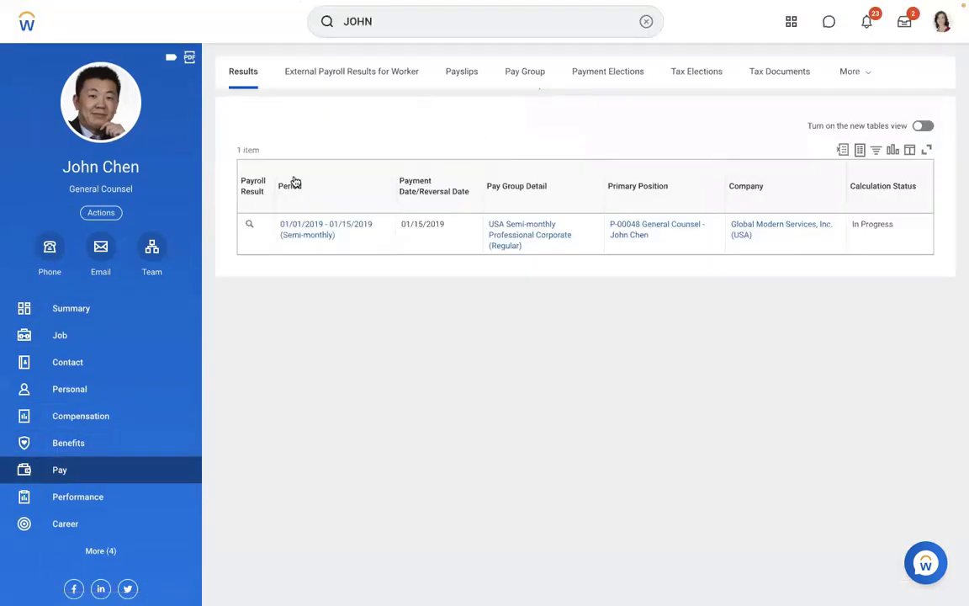
Open the payslip of the worker's 01/01/2019–01/15/2019 payroll result.
mouse_move(255, 226)
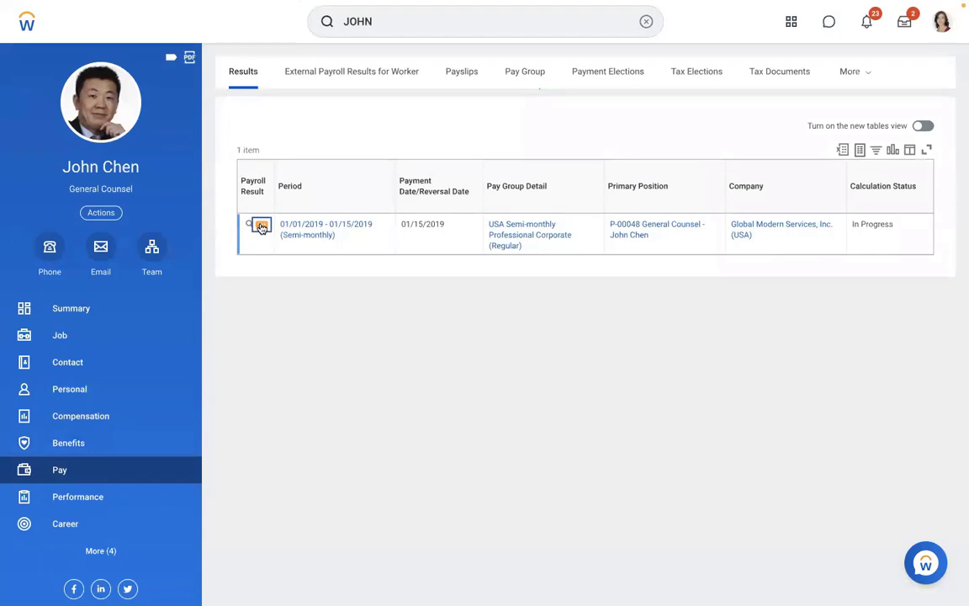
click(261, 227)
mouse_move(336, 278)
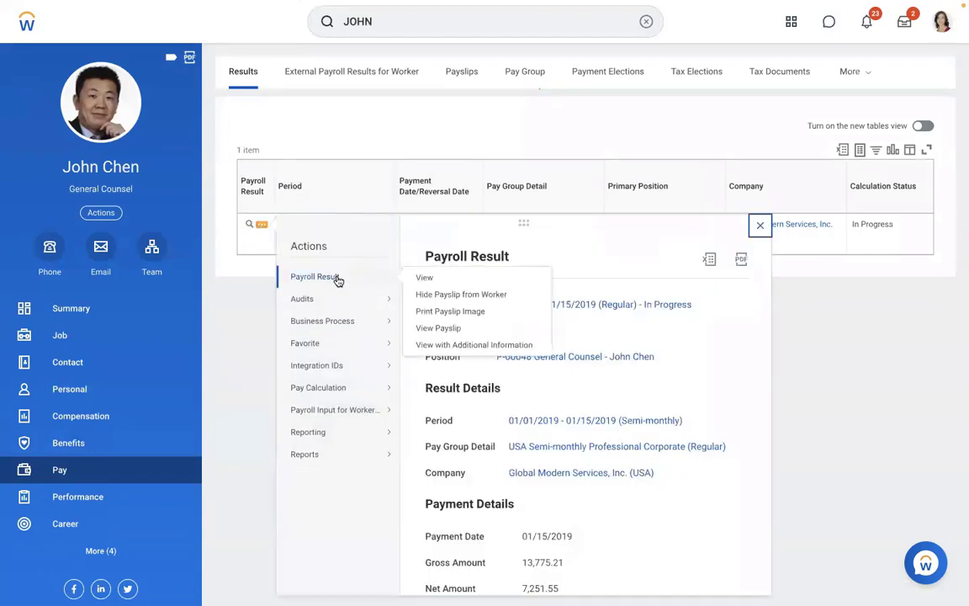
click(422, 330)
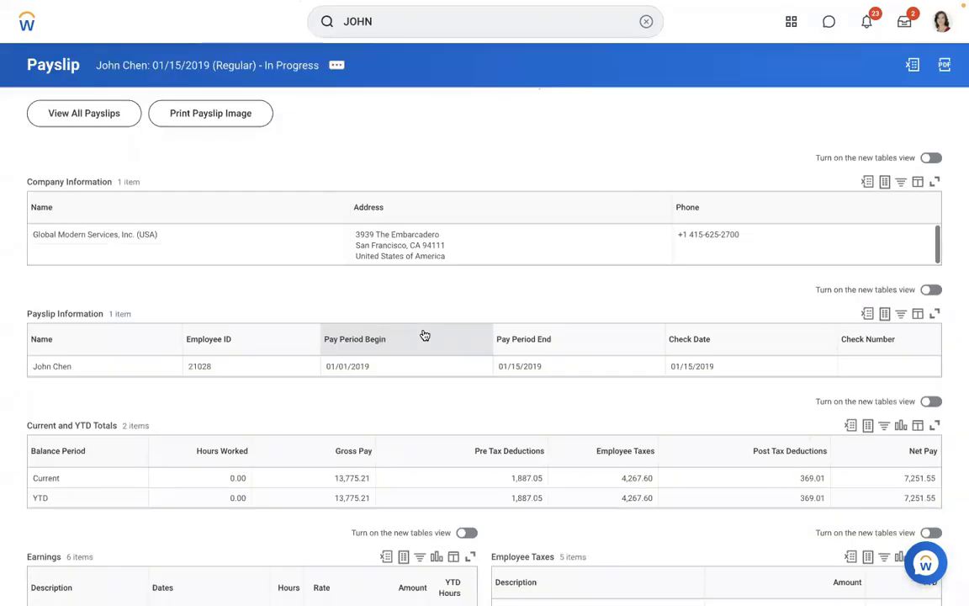
Review the payslip's six earnings lines, gross pay 13,775.21 and net pay 7,251.55.
scroll(308, 417, down, 2)
scroll(308, 416, down, 5)
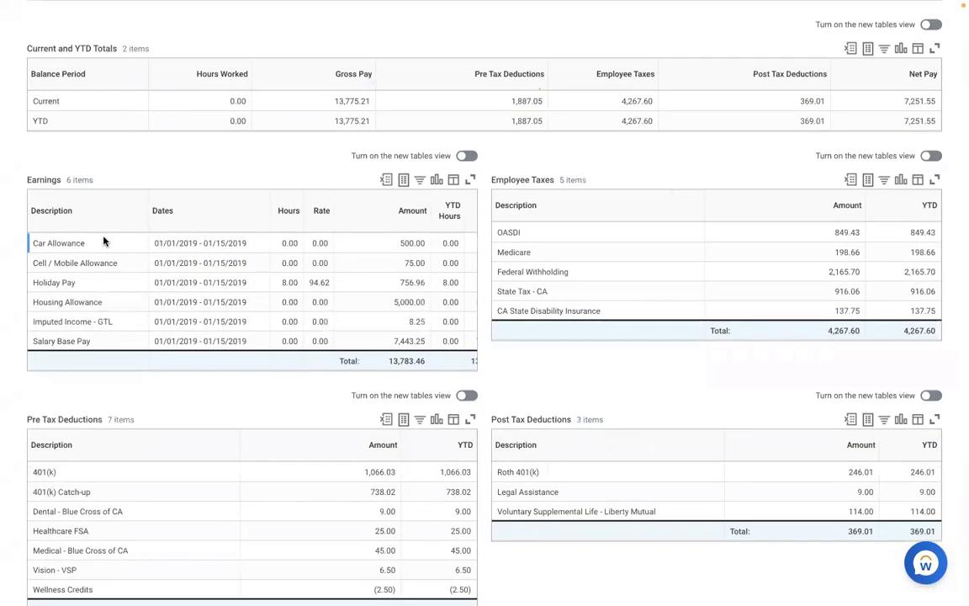
drag(92, 212, 120, 342)
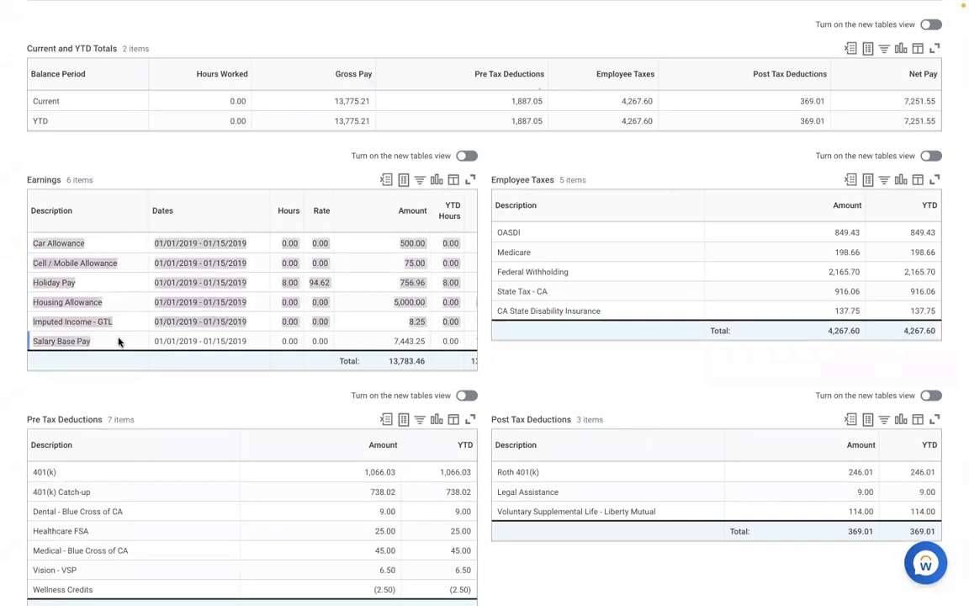
click(119, 401)
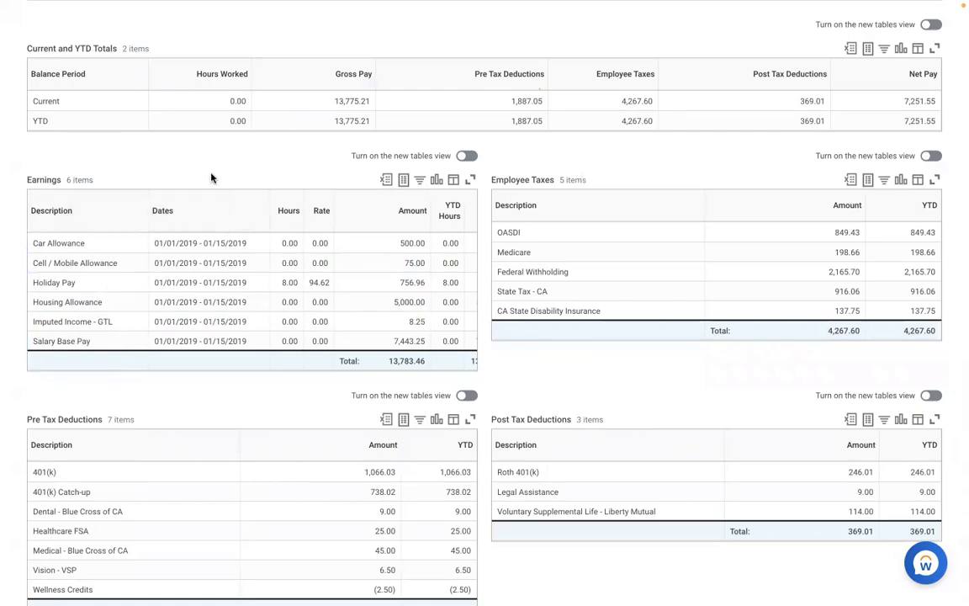
scroll(211, 177, up, 3)
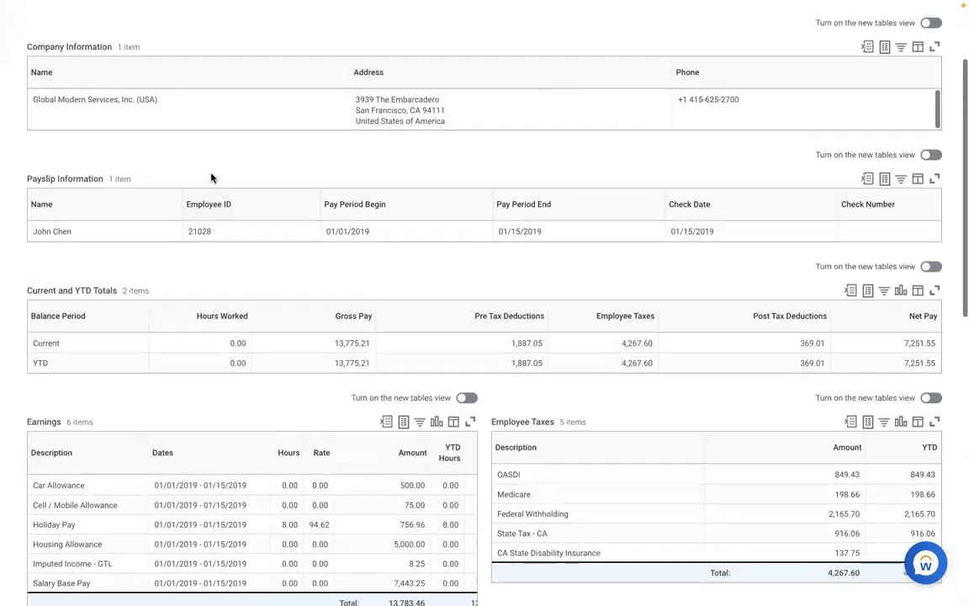
scroll(211, 178, up, 2)
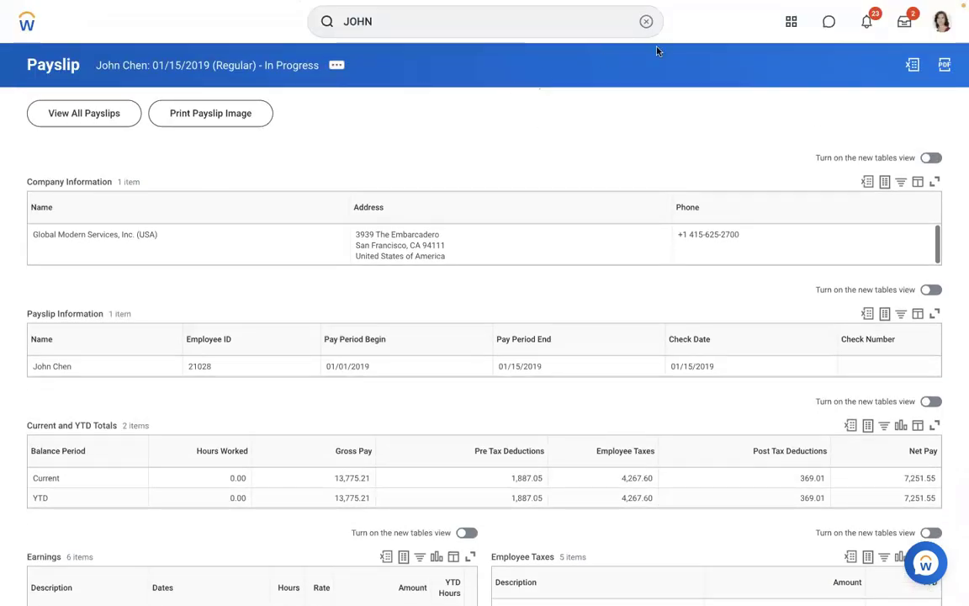
Search for 'create earning' and open the Create Earning task.
click(646, 21)
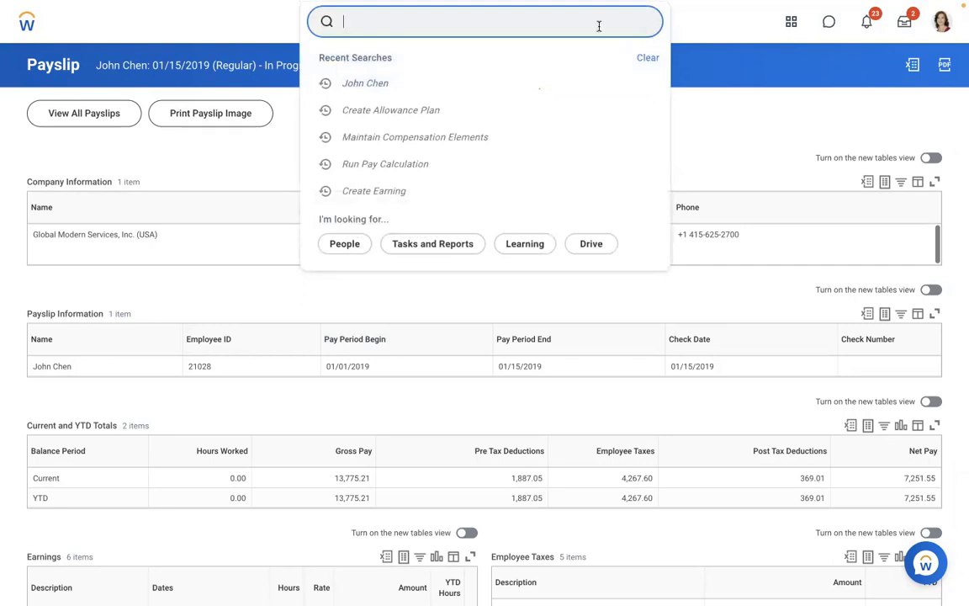
key(Escape)
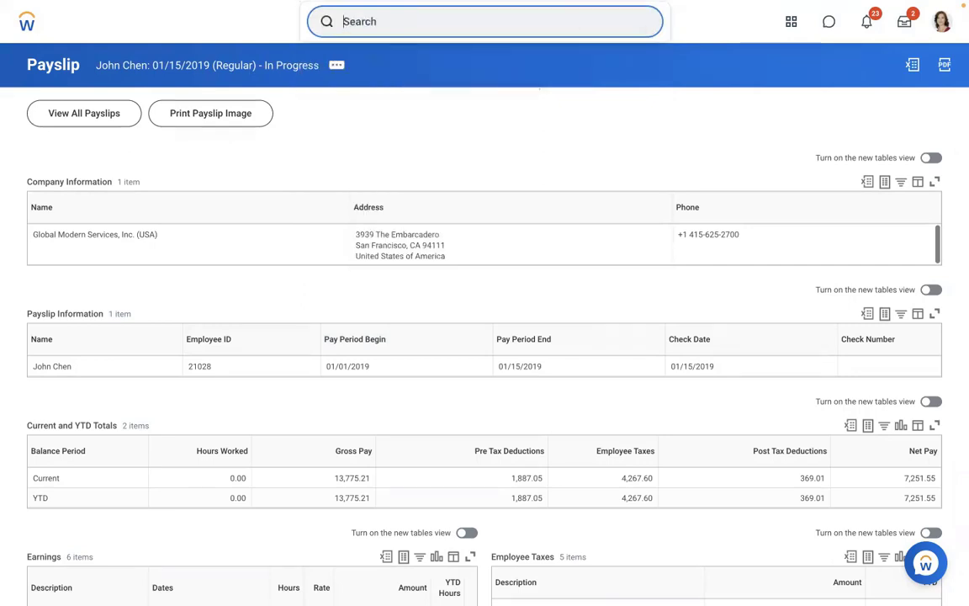
text(A)
key(BackSpace)
text(create ea)
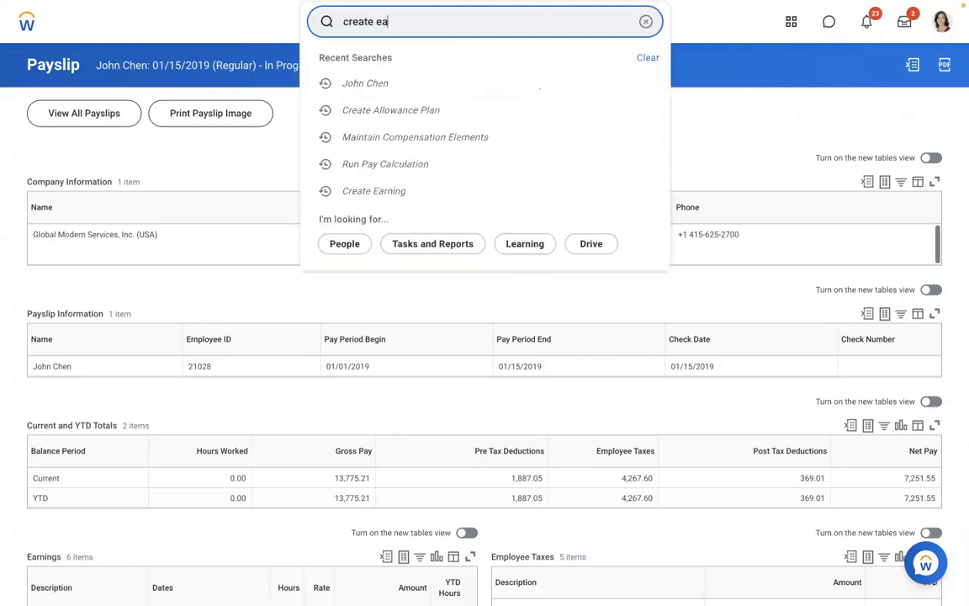
text(rning)
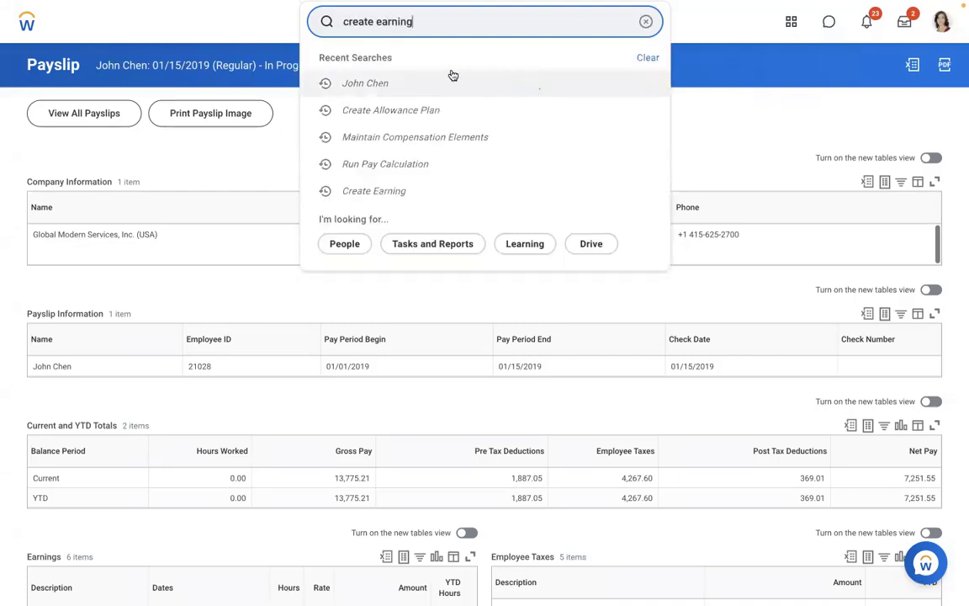
click(452, 72)
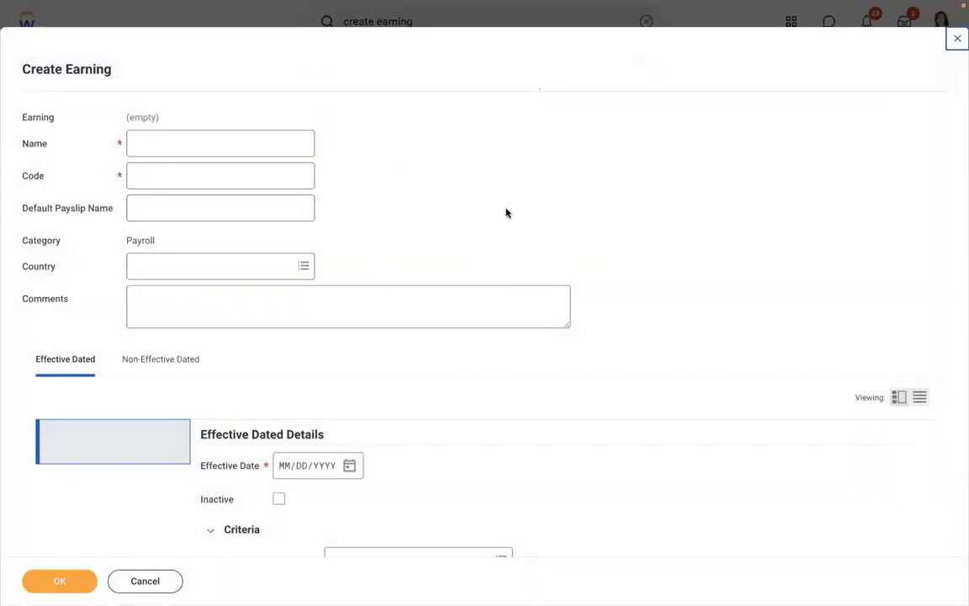
Enter AMD - Meal Allowance as the earning name and AMDMA as its code.
click(230, 147)
text(AMD )
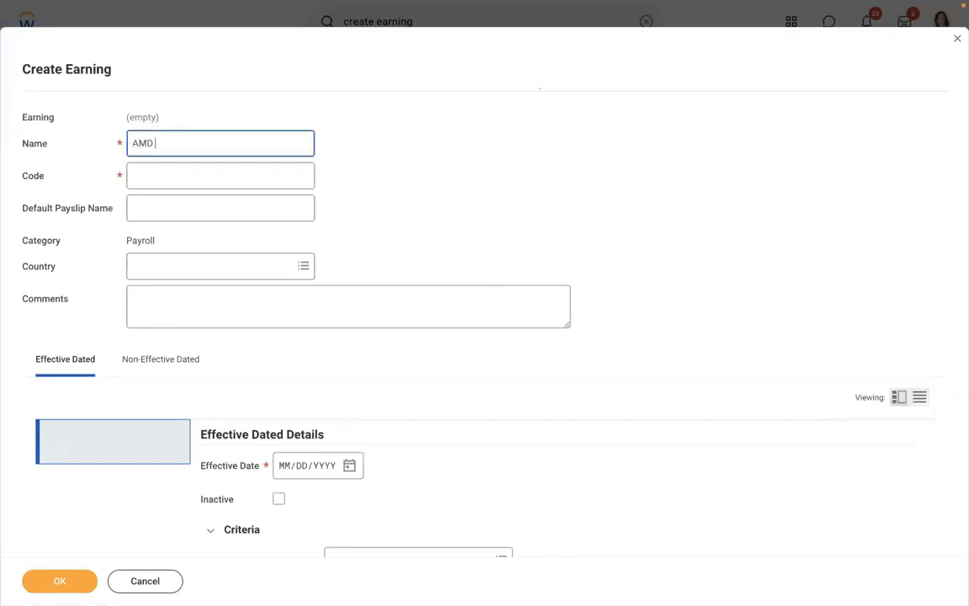
text(- Meal Allowance)
click(212, 177)
text(AMDMA)
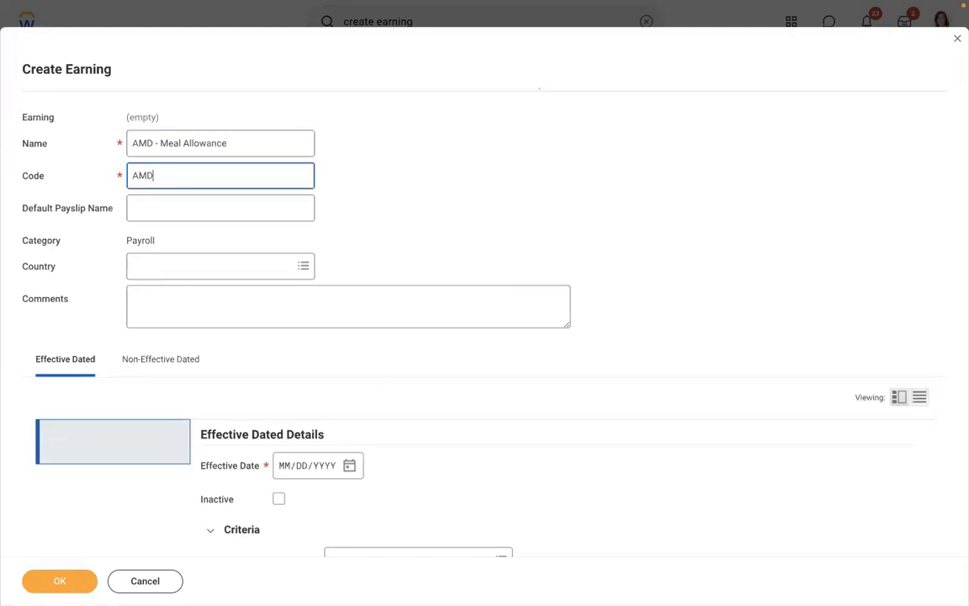
click(171, 213)
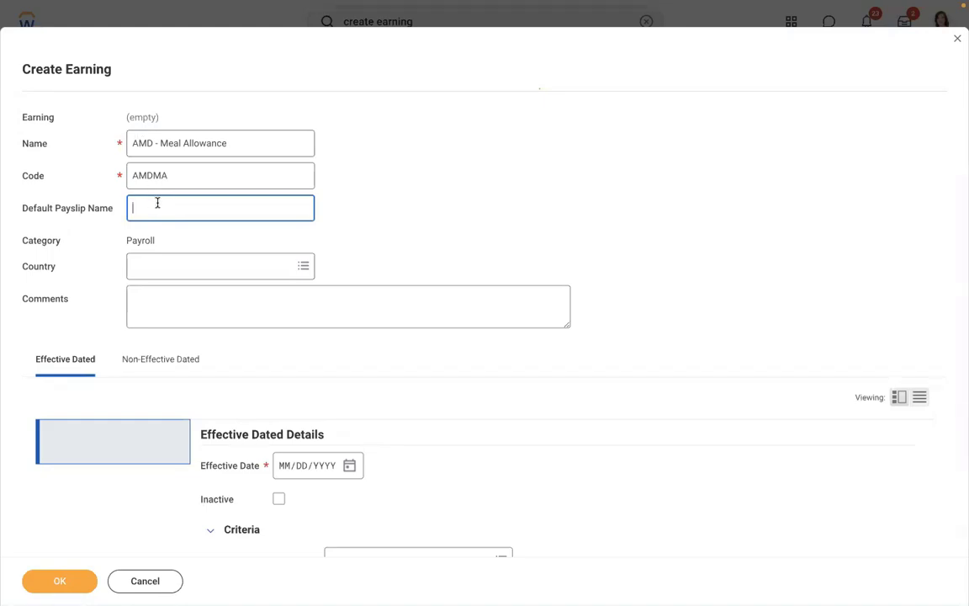
Clear the Default Payslip Name field so it is left blank.
click(240, 136)
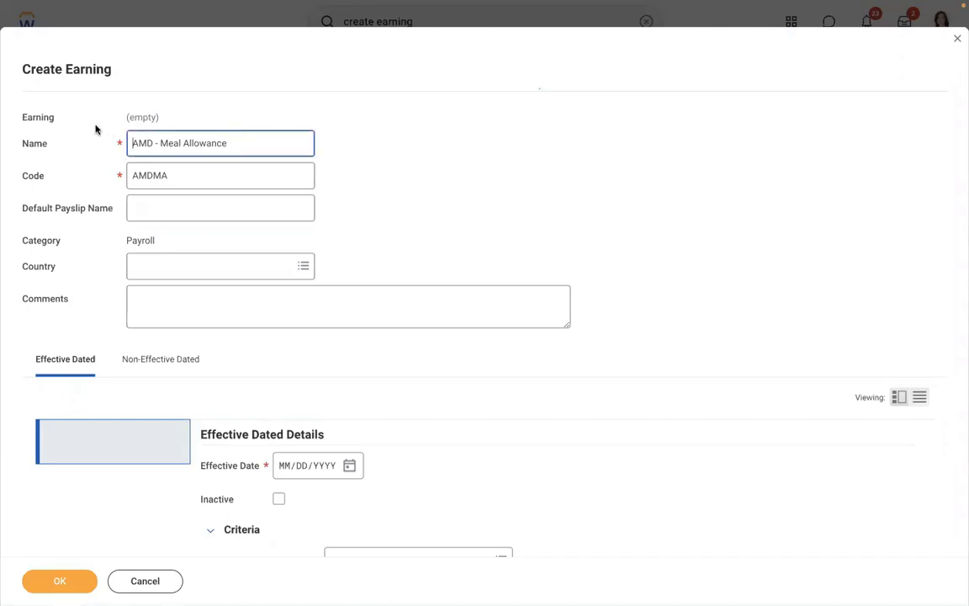
drag(227, 143, 133, 133)
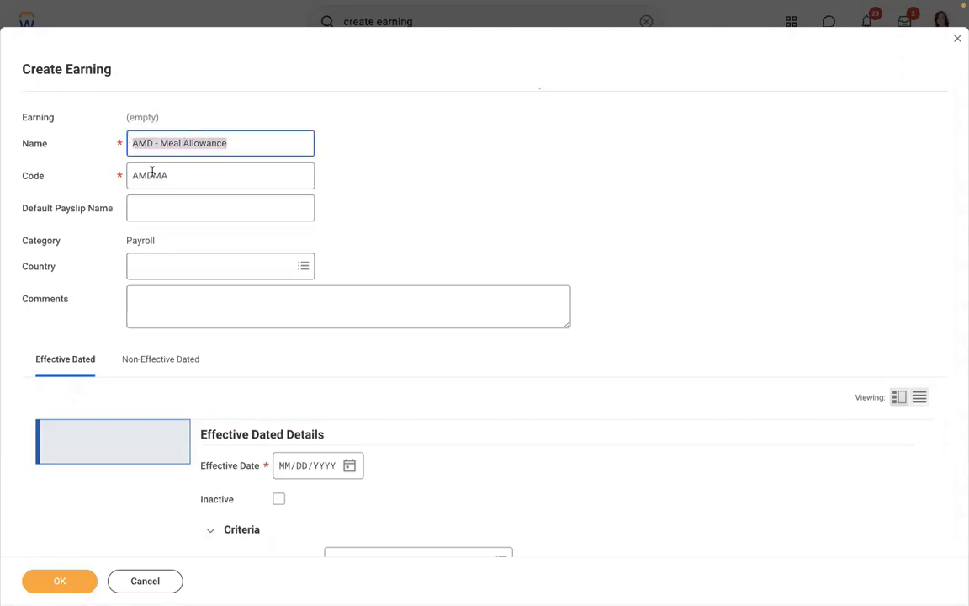
click(155, 216)
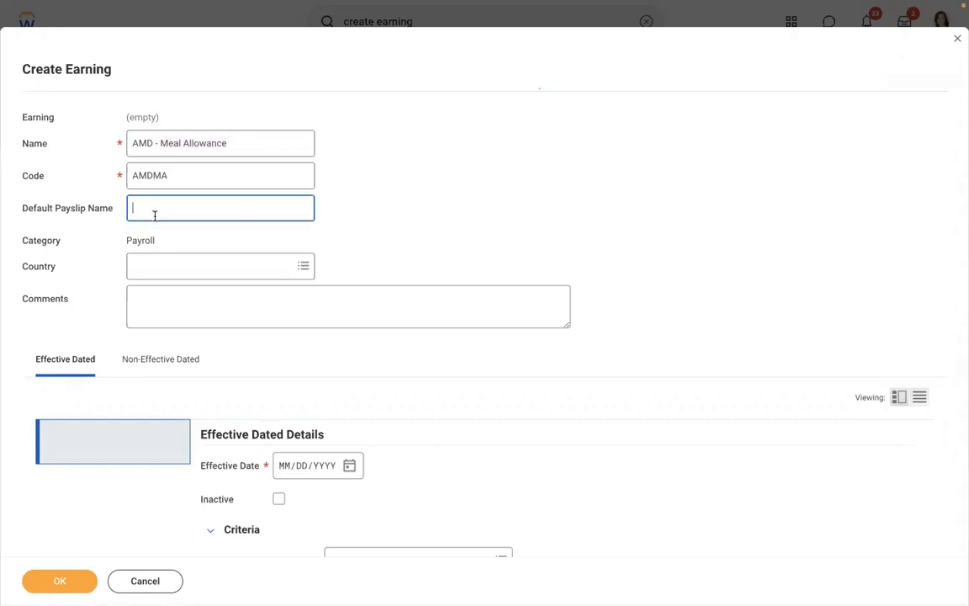
text(Meal Allowance)
key(ctrl+a)
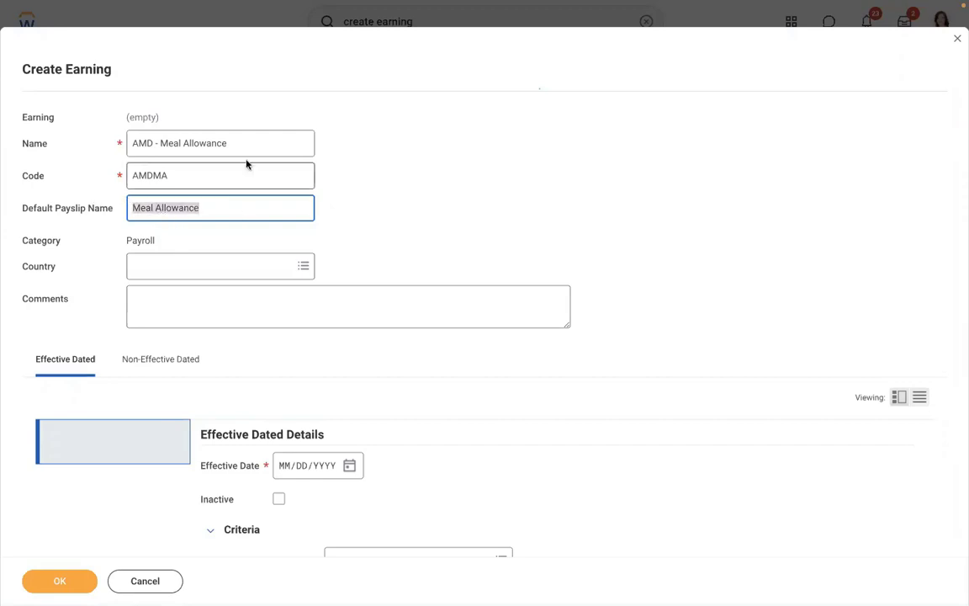
click(240, 145)
key(ctrl+a)
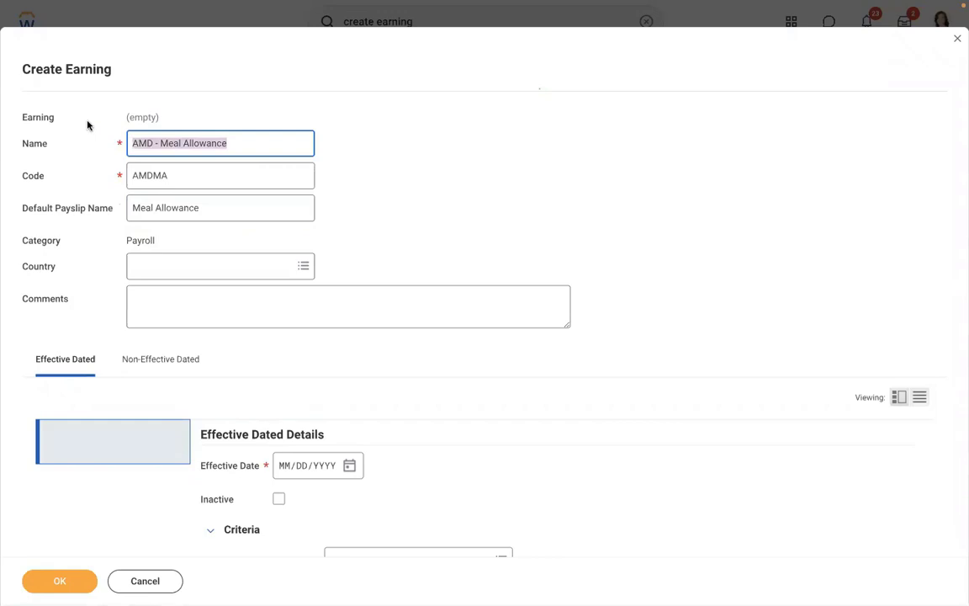
key(End)
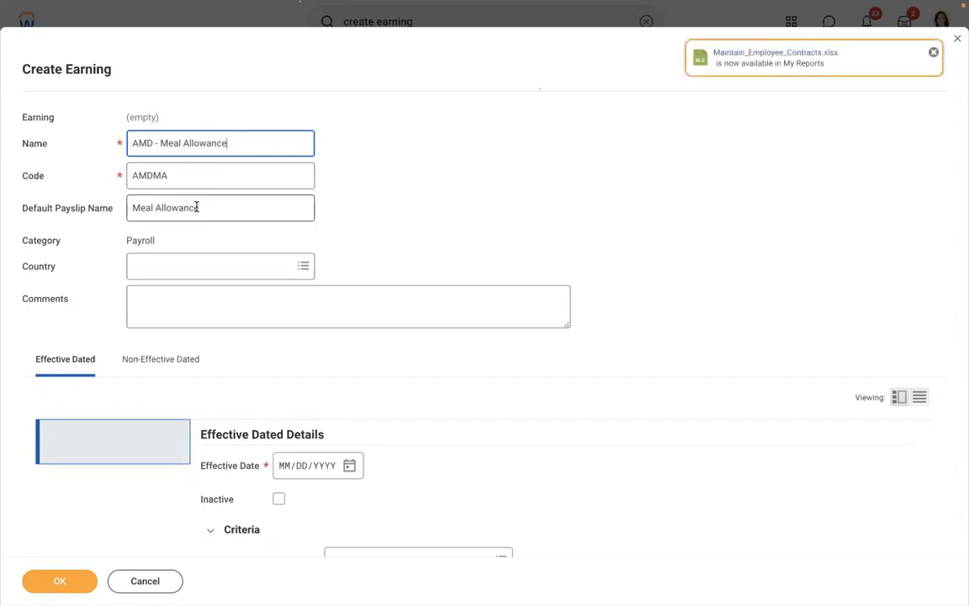
click(196, 207)
double_click(197, 209)
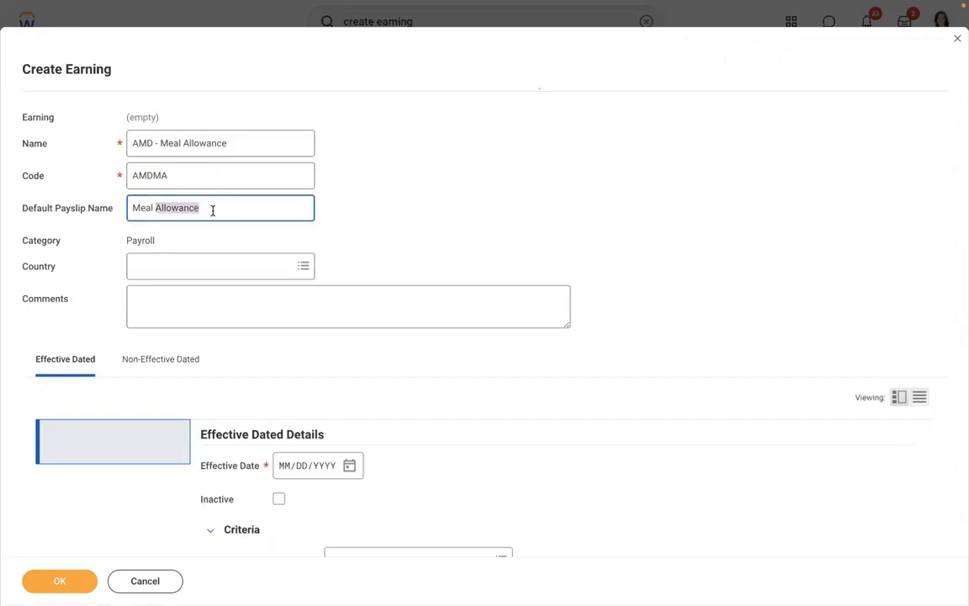
click(212, 210)
drag(202, 209, 136, 194)
key(BackSpace)
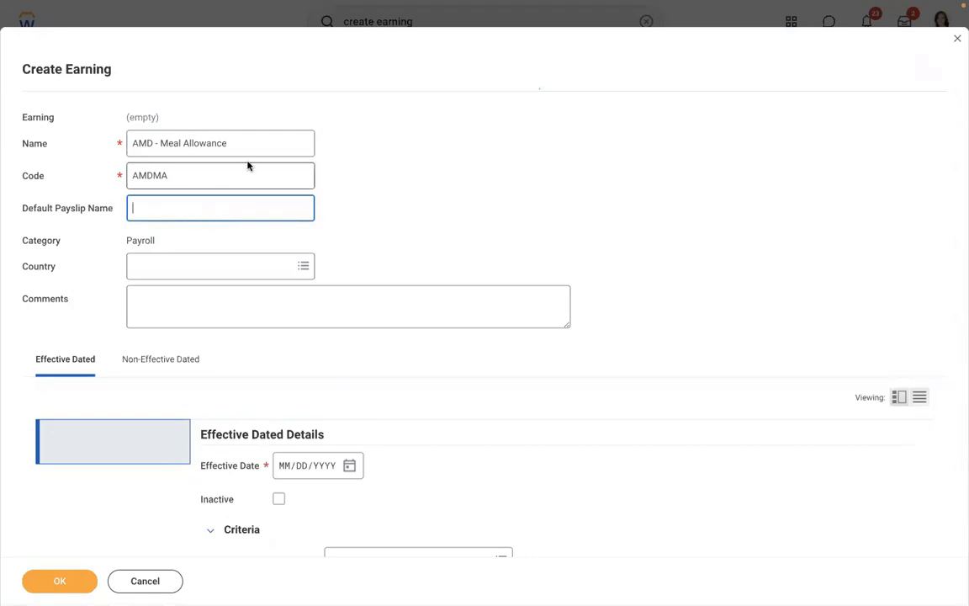
click(227, 141)
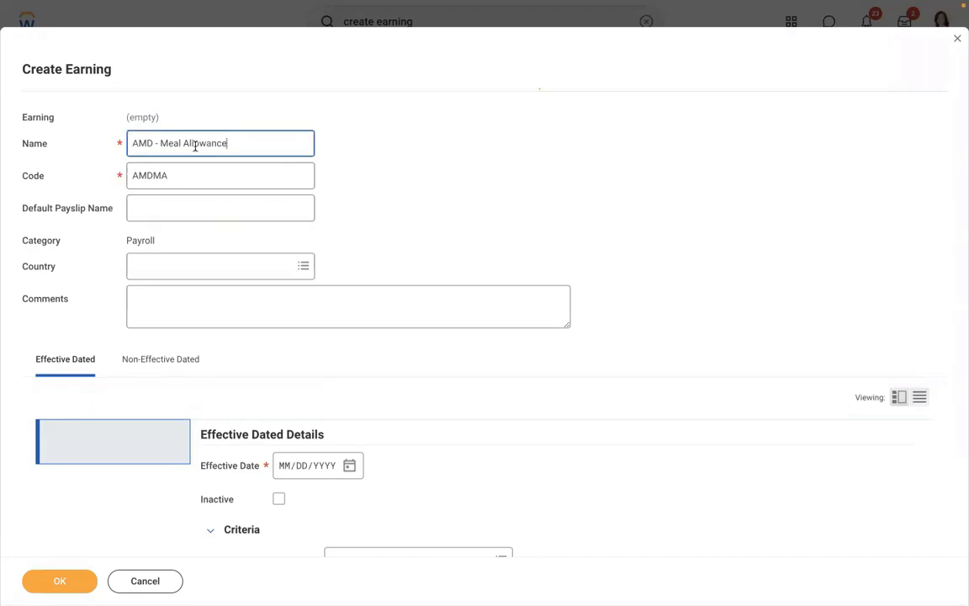
click(288, 116)
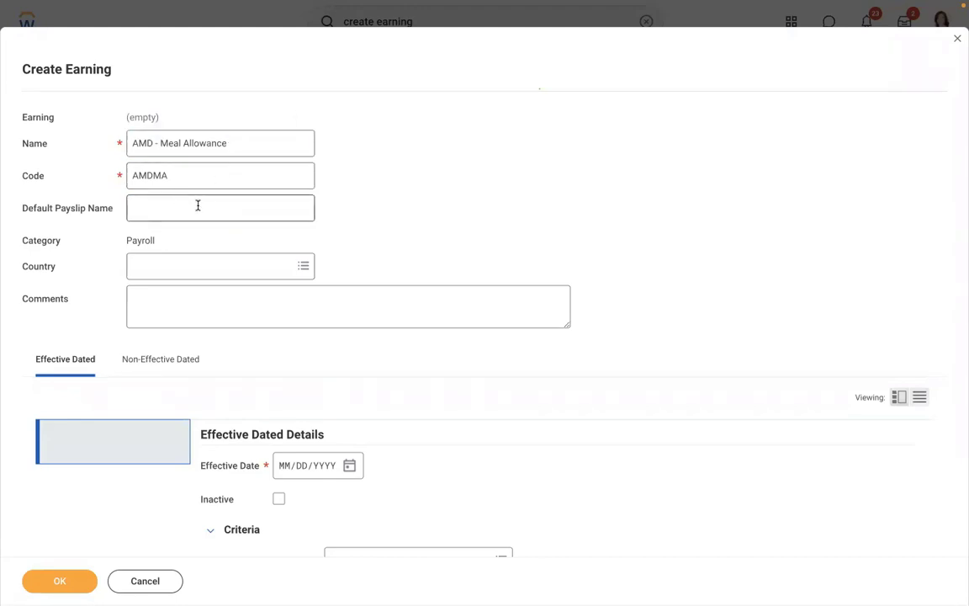
Set the earning's country to United States of America.
click(170, 265)
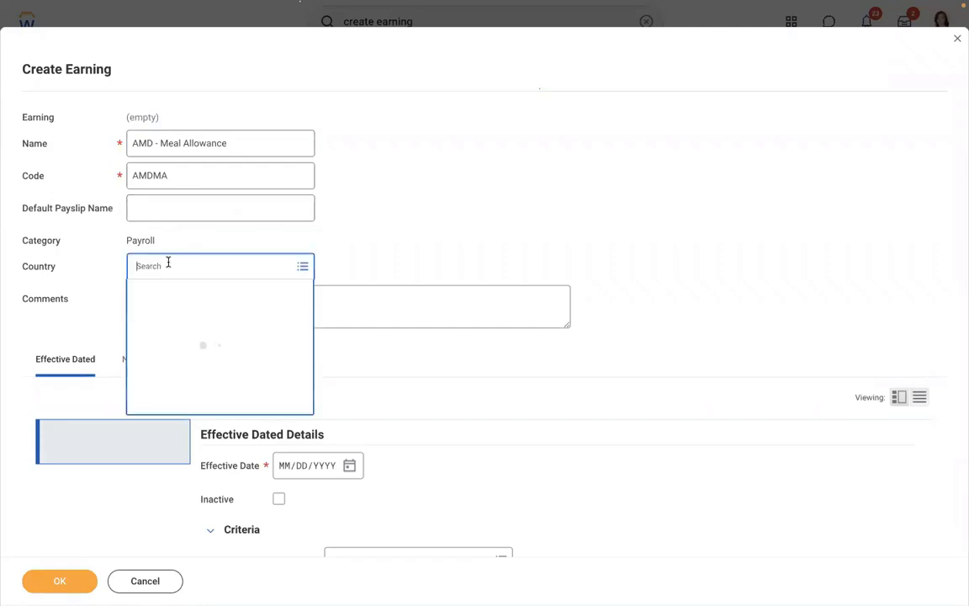
text(united)
key(Return)
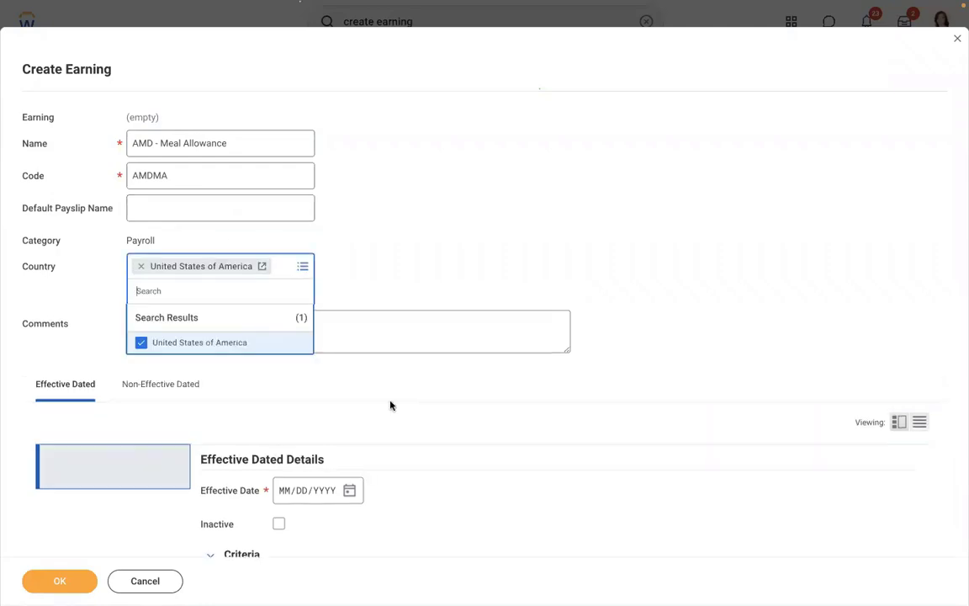
click(390, 405)
Enter 01/01/2019 as the earning's effective date.
scroll(390, 406, down, 3)
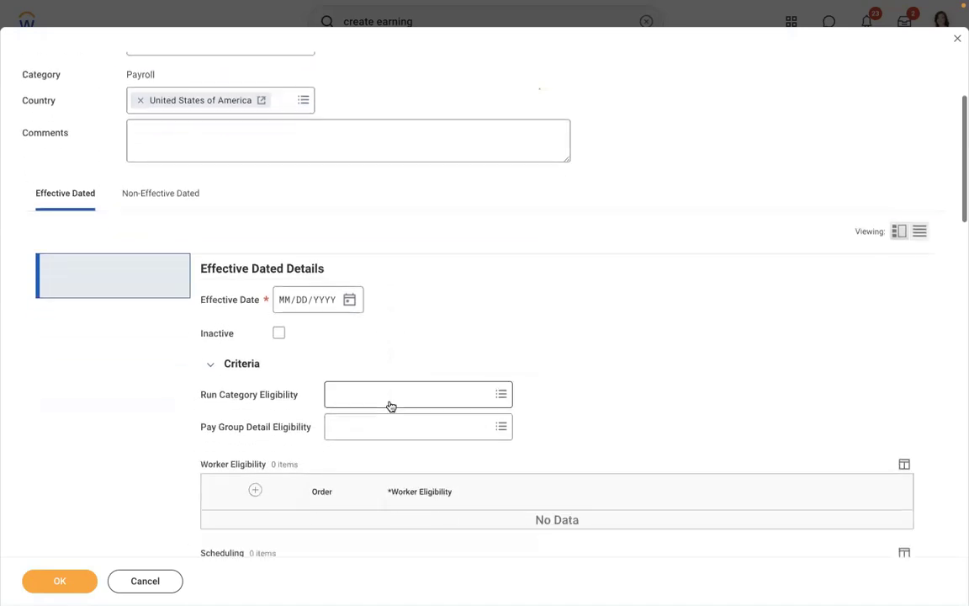
click(286, 251)
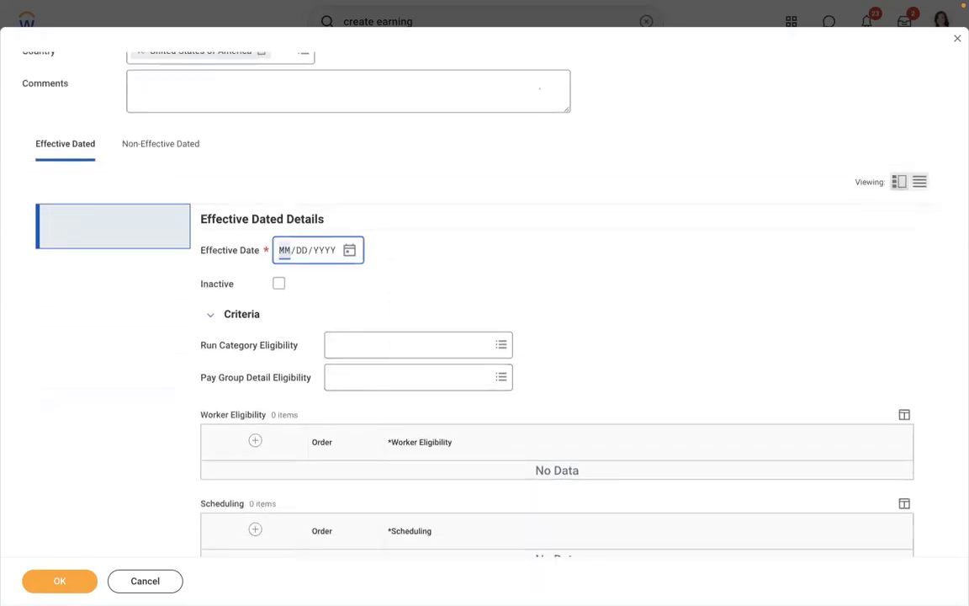
text(01/01/2019)
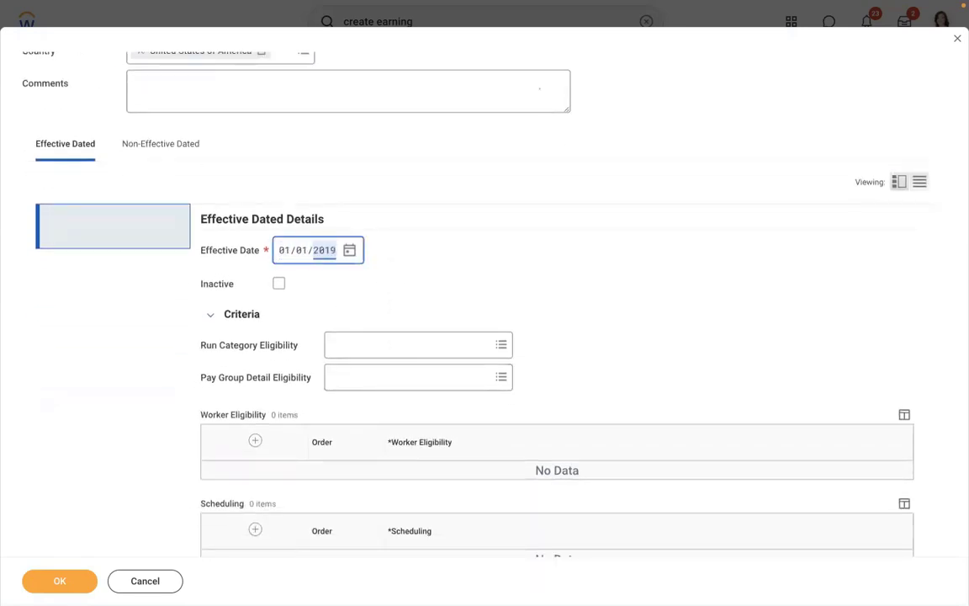
click(499, 231)
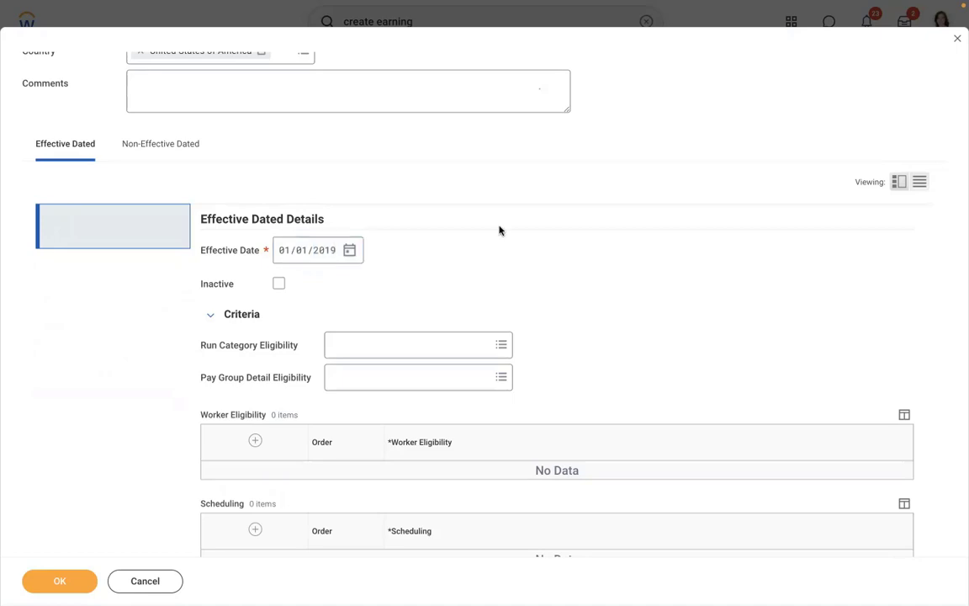
Set run category eligibility to Regular.
scroll(499, 231, down, 3)
click(424, 237)
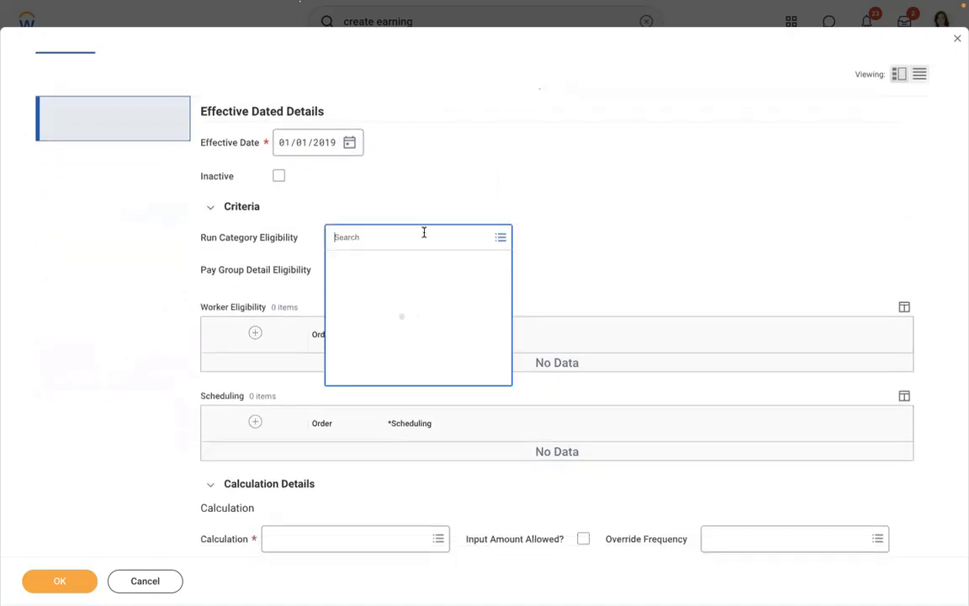
text(regul)
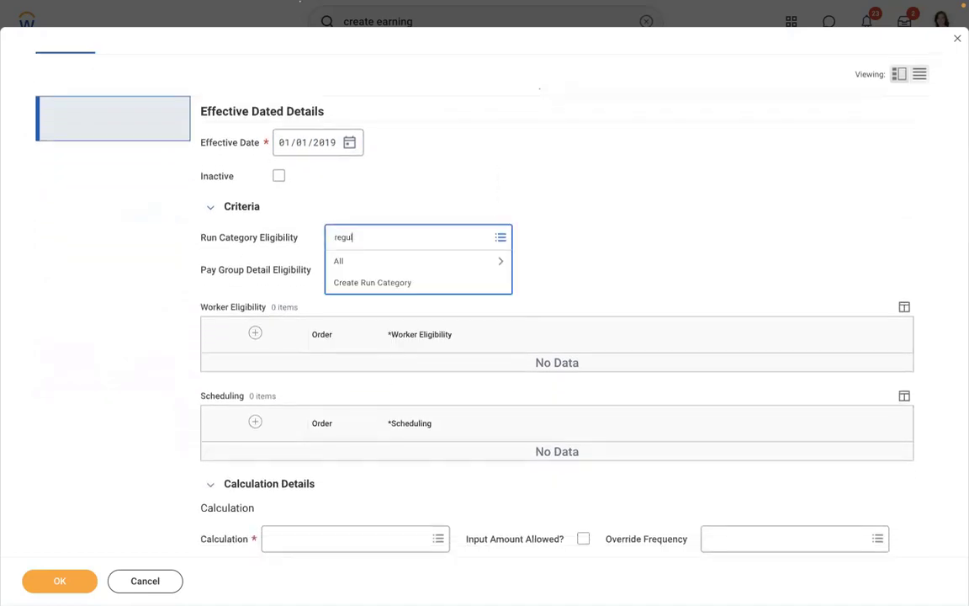
text(ar)
key(Return)
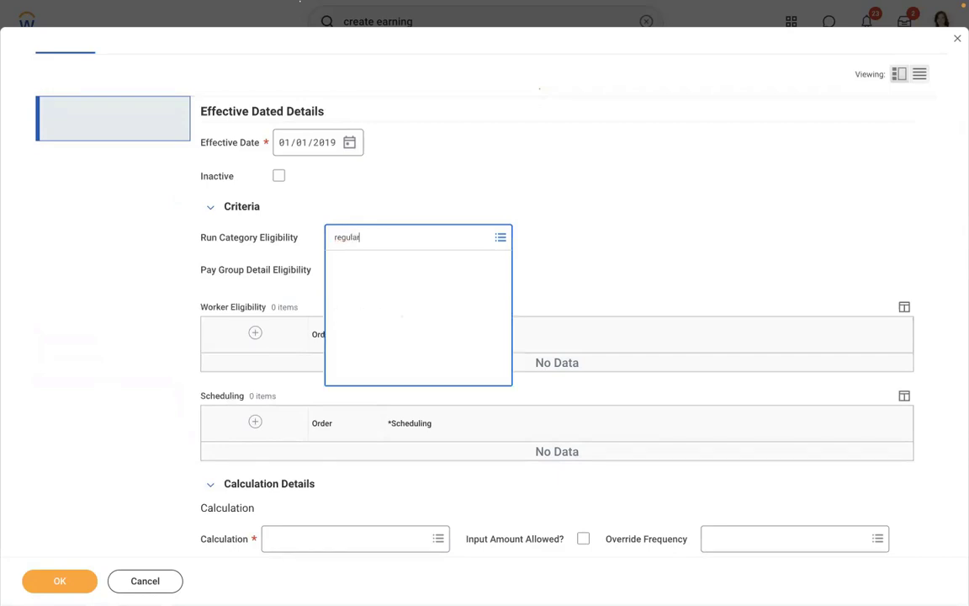
click(375, 290)
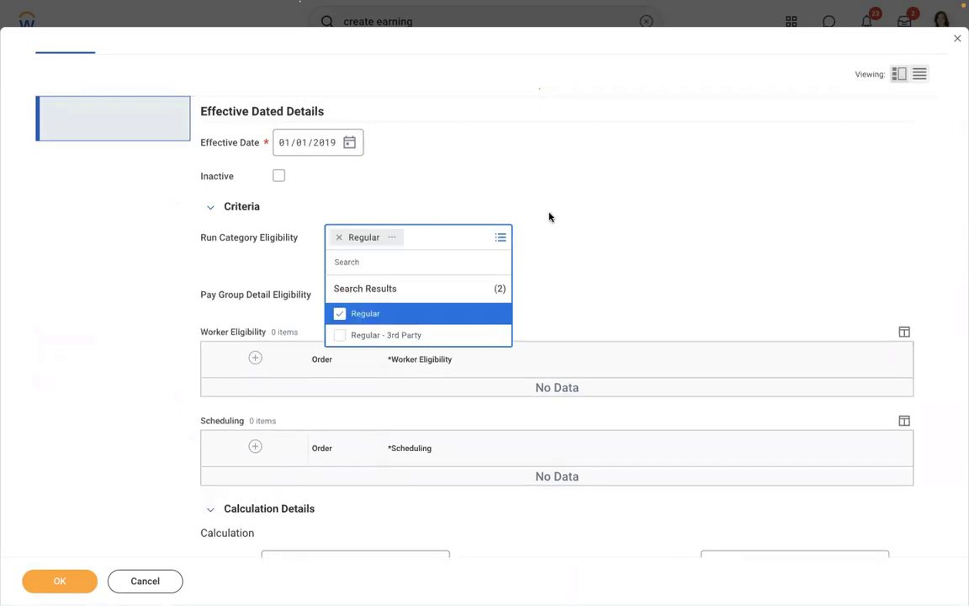
click(549, 216)
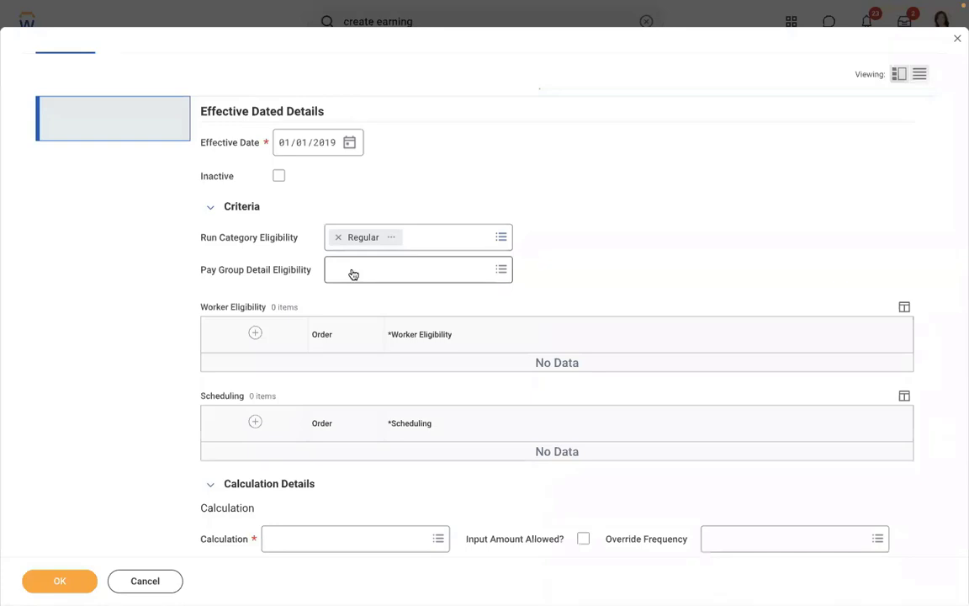
Look over pay group options without choosing, then remove Regular and browse run categories.
click(345, 272)
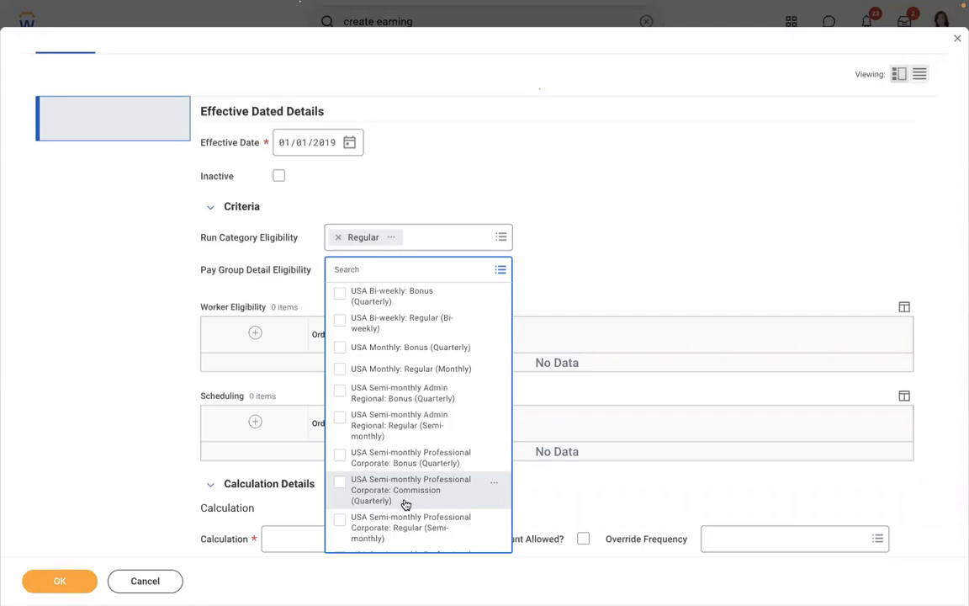
click(646, 189)
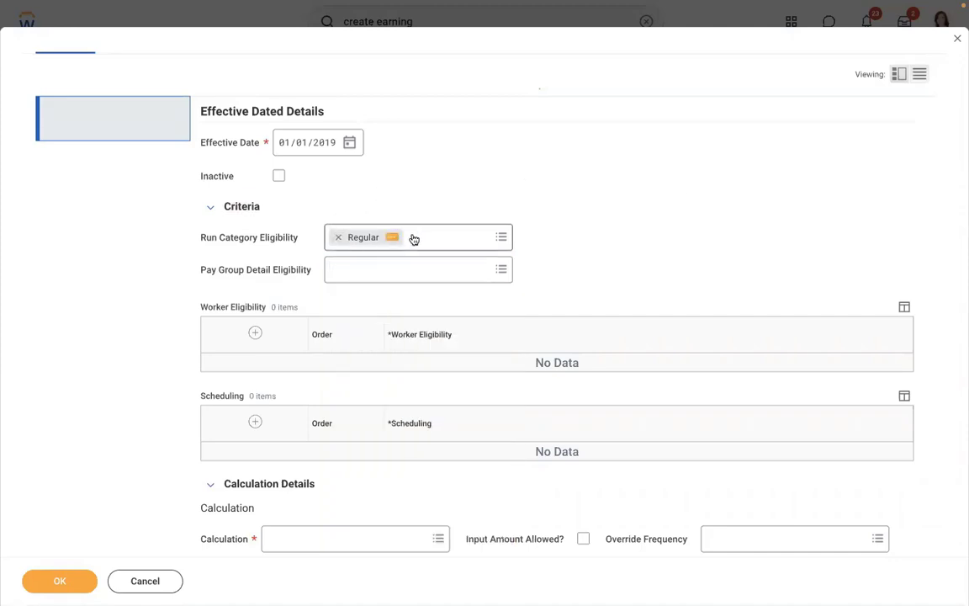
click(338, 244)
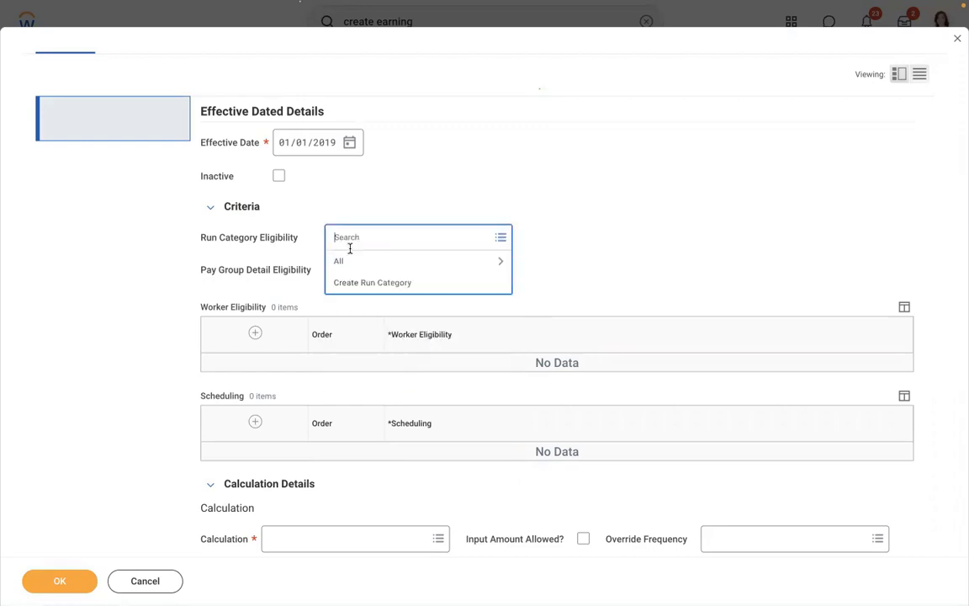
click(363, 262)
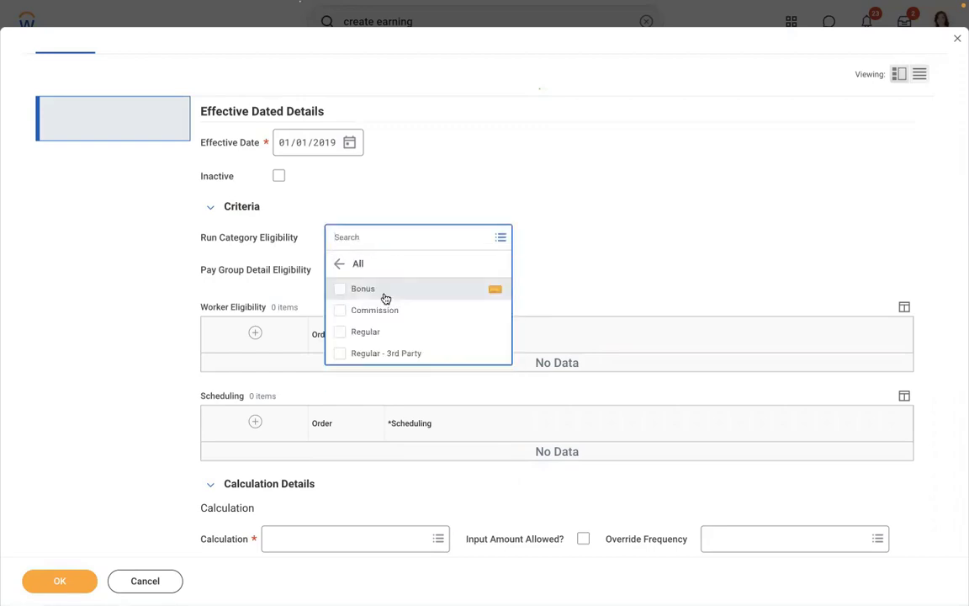
click(589, 230)
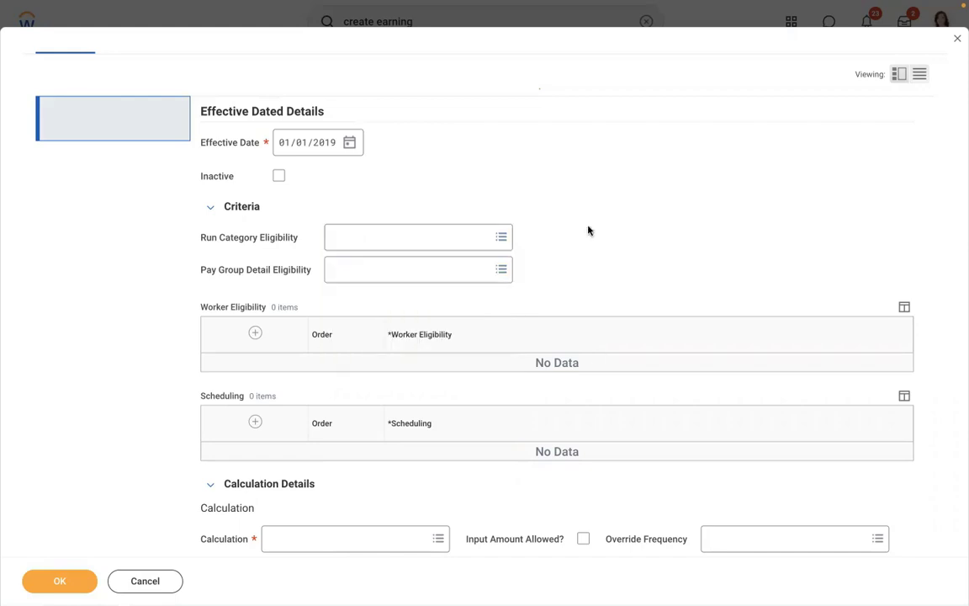
Reselect Regular as the only run category eligibility.
click(364, 239)
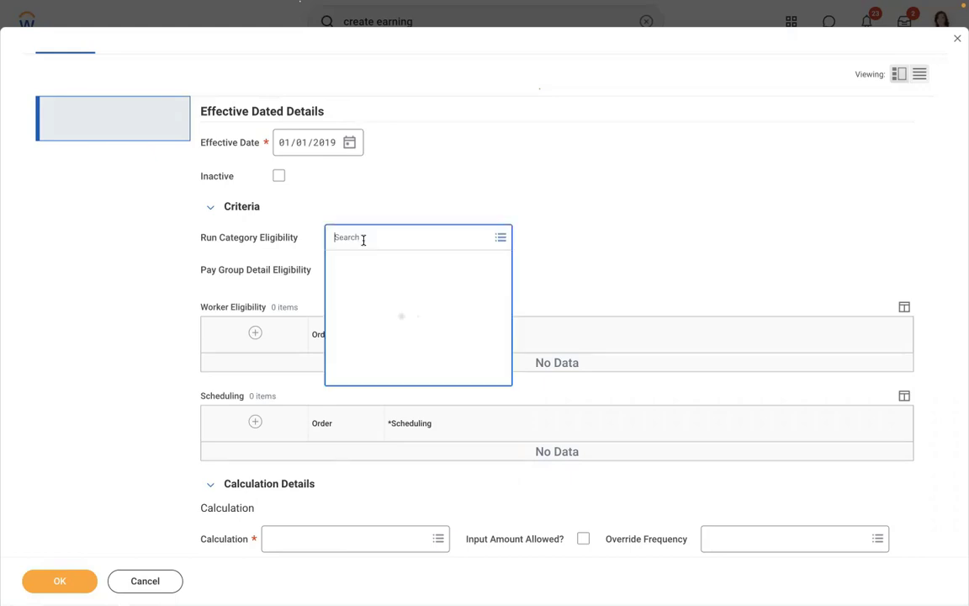
click(360, 263)
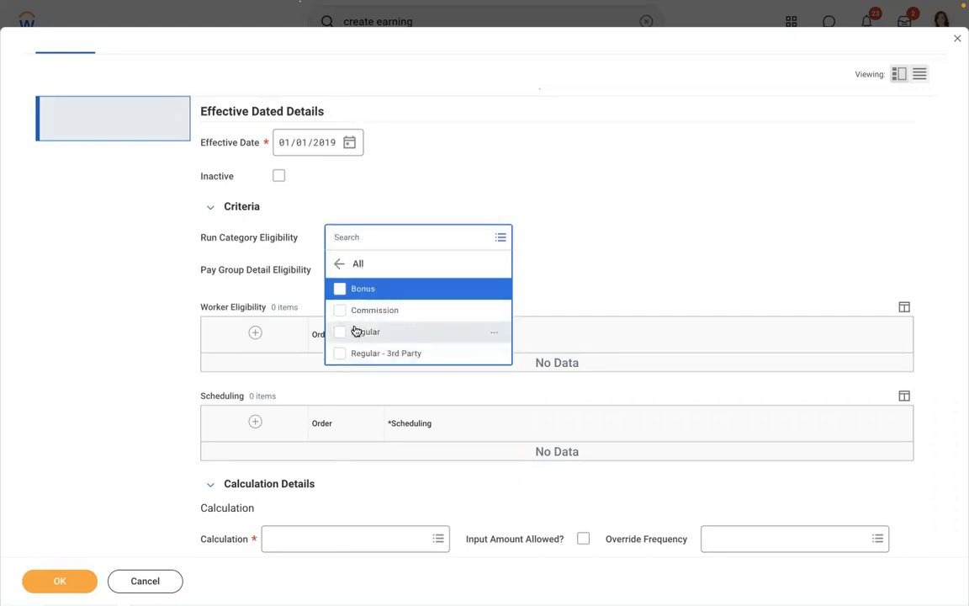
click(355, 332)
click(617, 188)
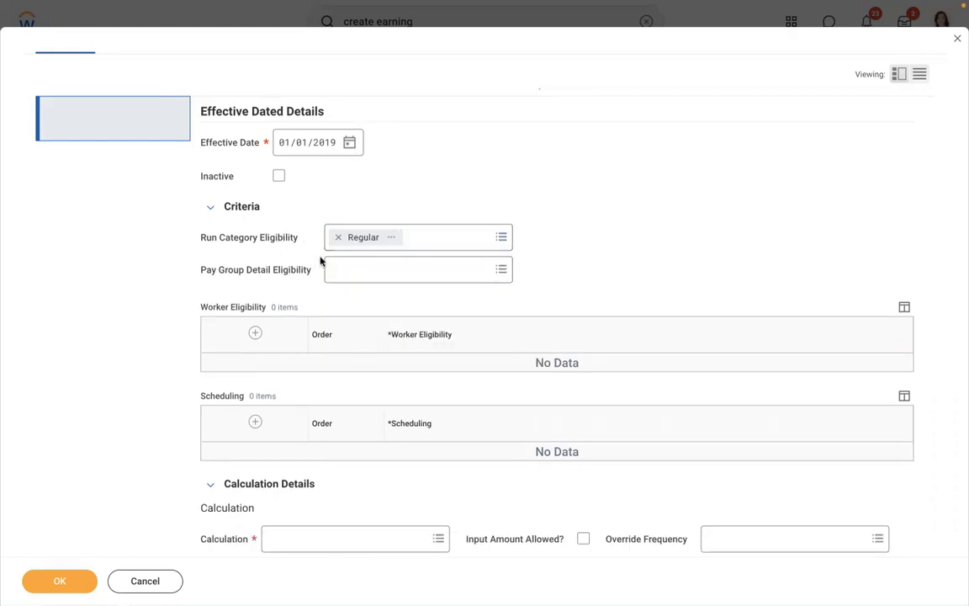
click(392, 237)
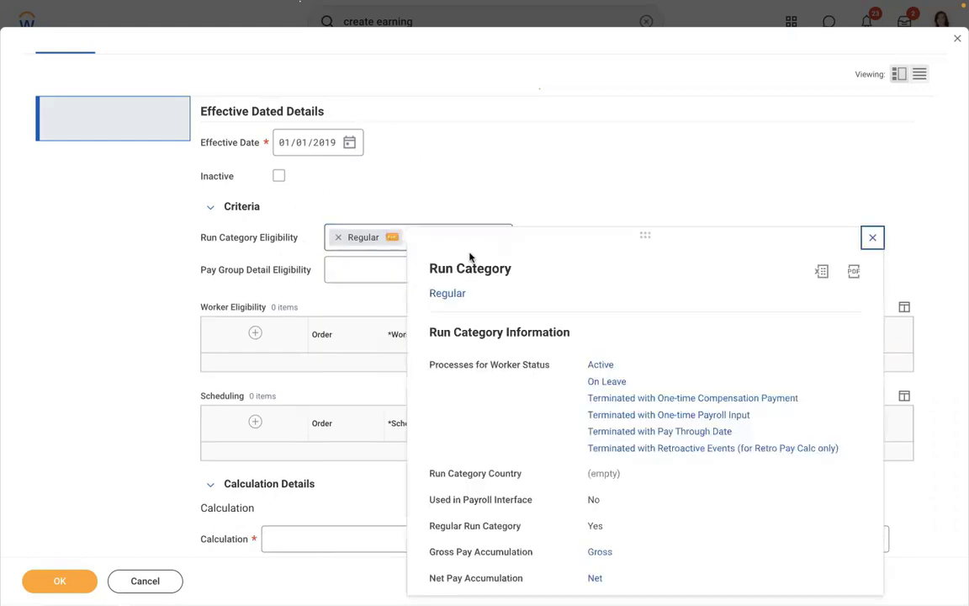
drag(645, 367, 578, 368)
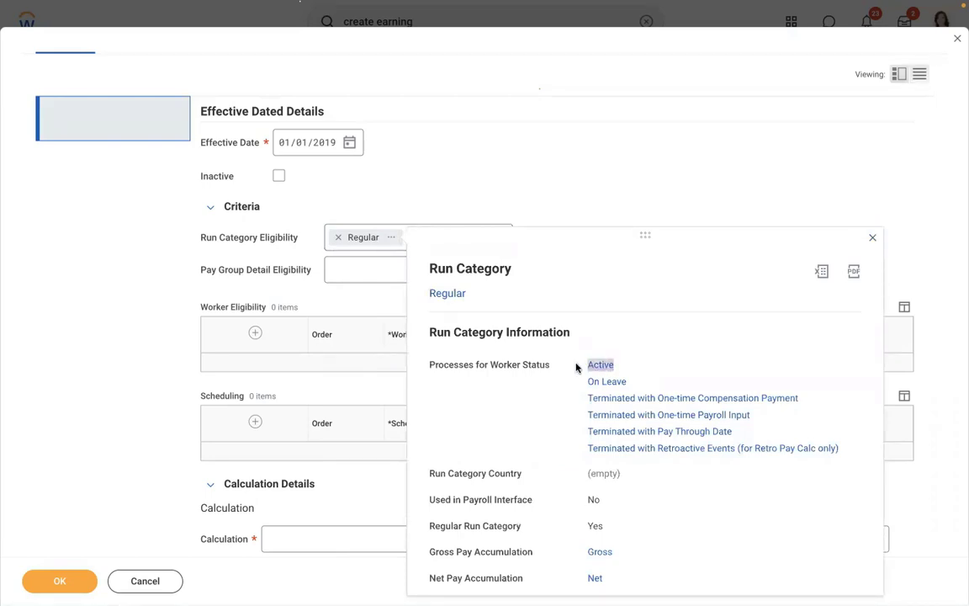
drag(628, 580, 602, 554)
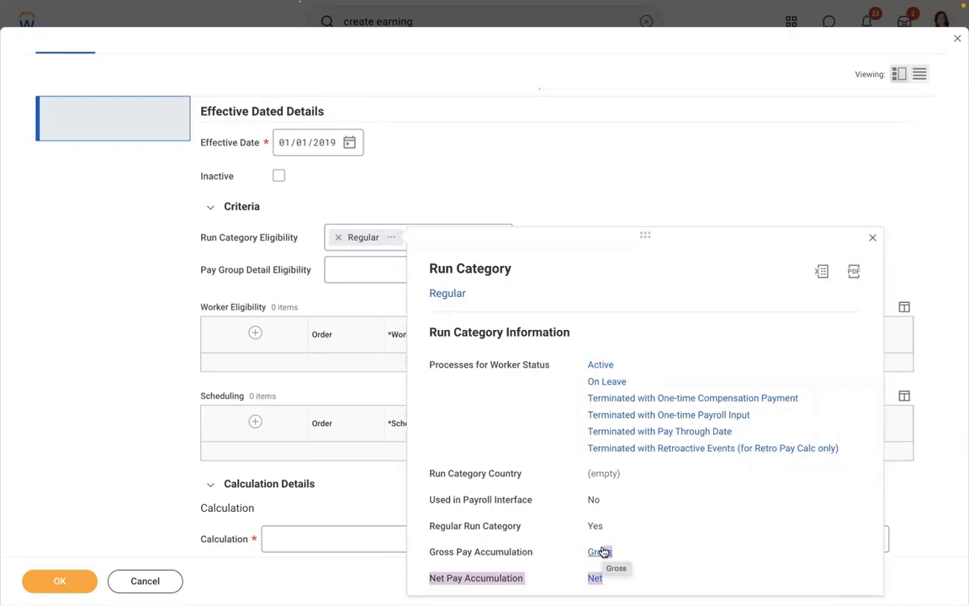
click(545, 180)
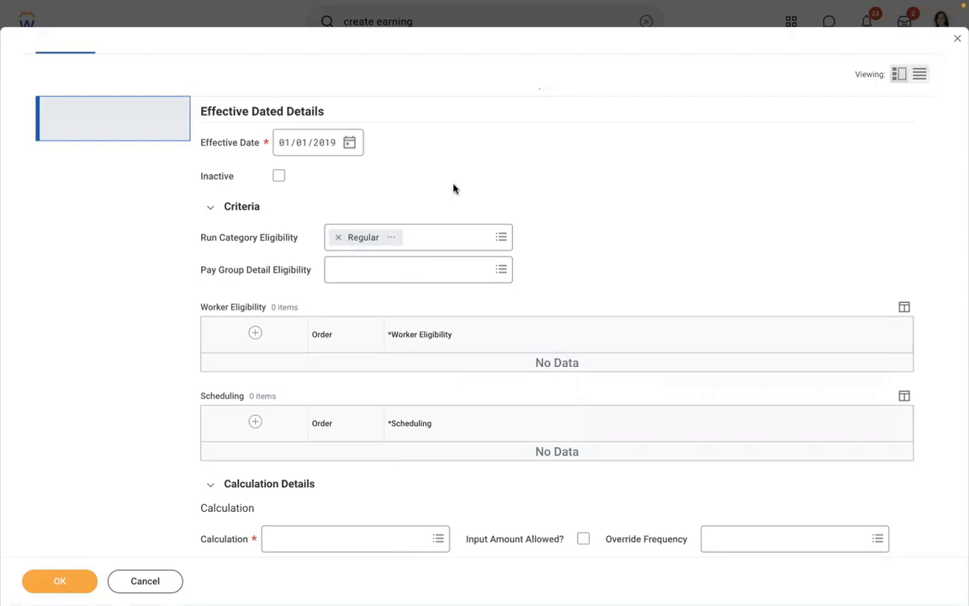
click(401, 269)
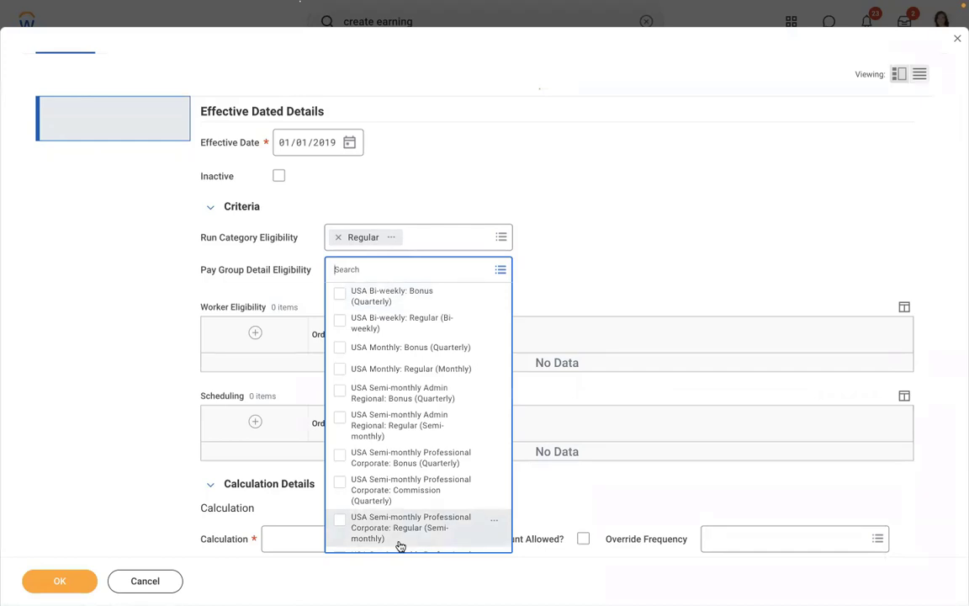
click(383, 412)
click(615, 207)
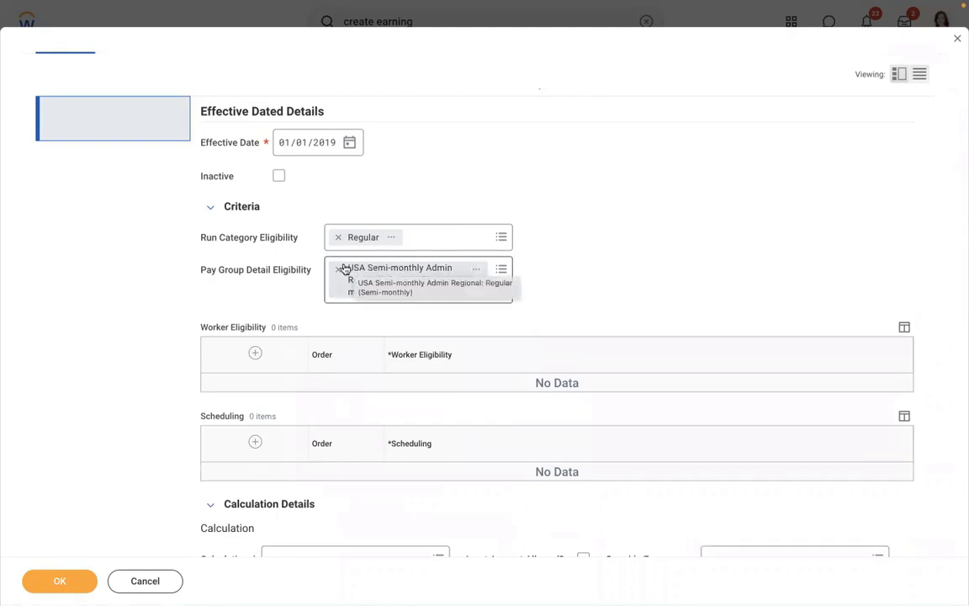
click(338, 270)
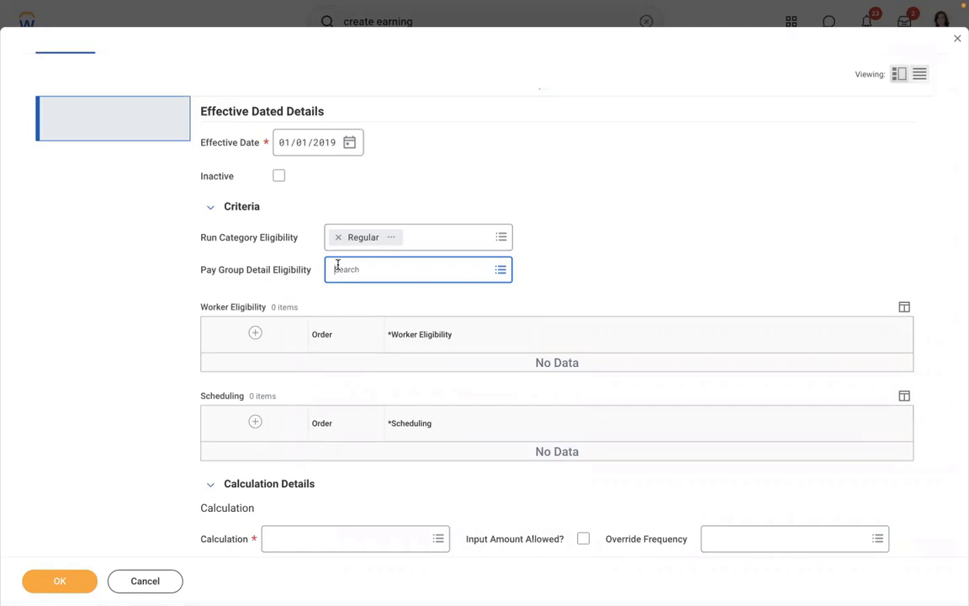
click(337, 267)
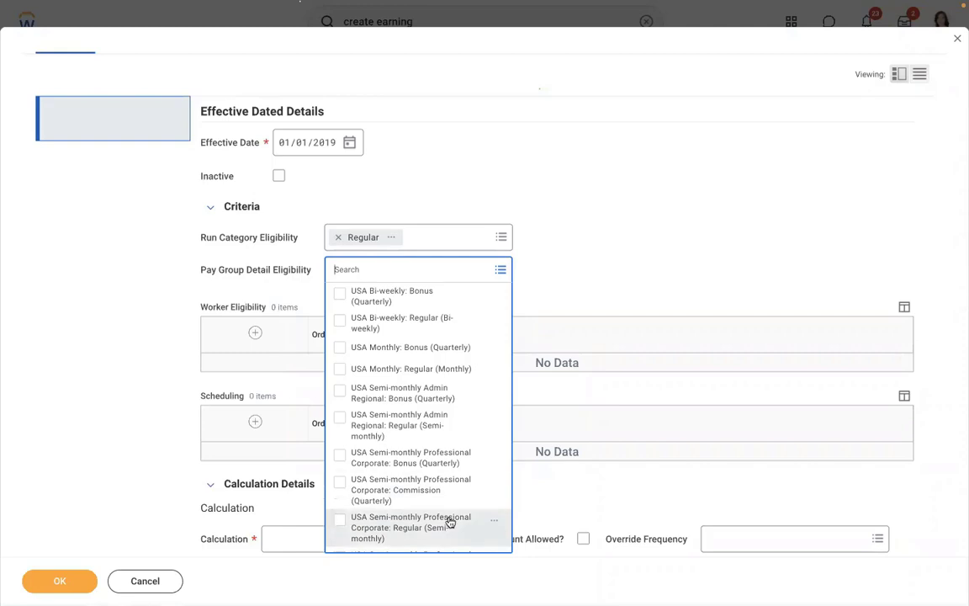
click(541, 261)
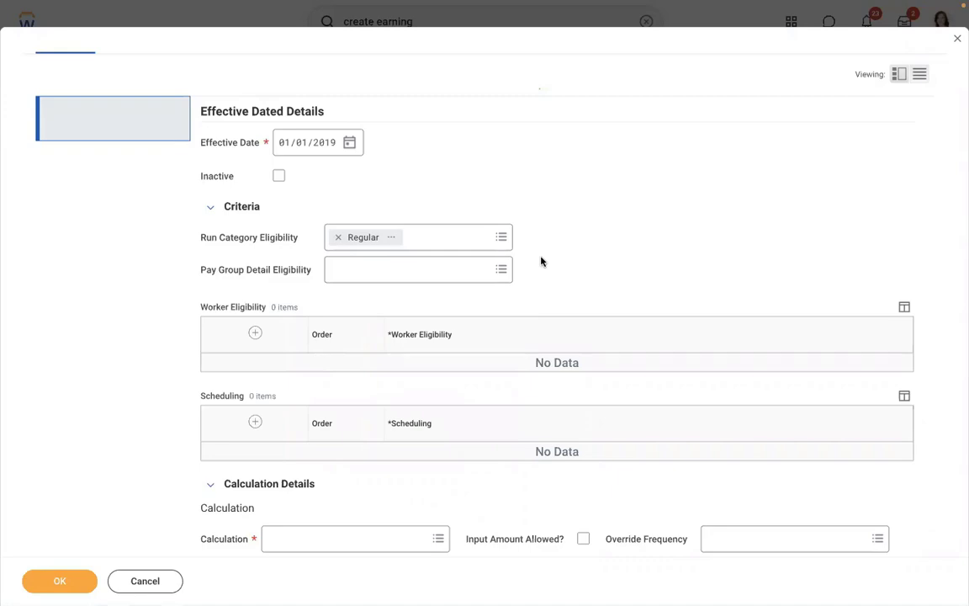
click(363, 264)
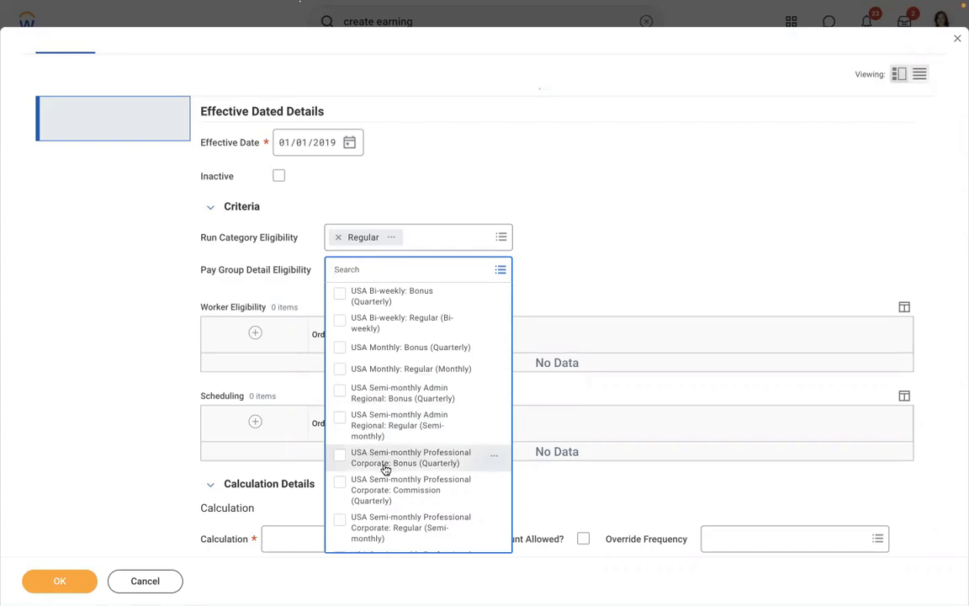
click(389, 523)
click(572, 233)
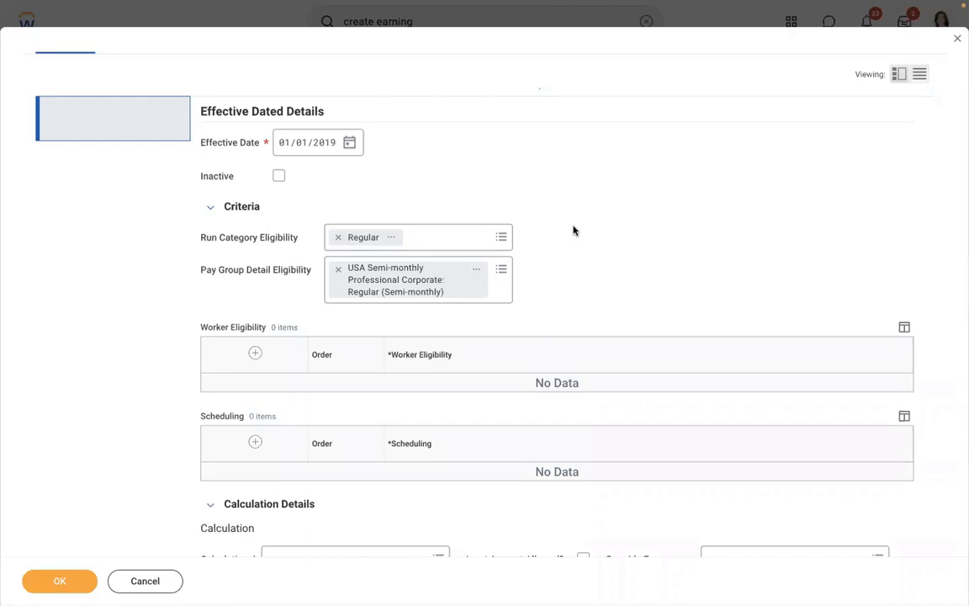
click(337, 274)
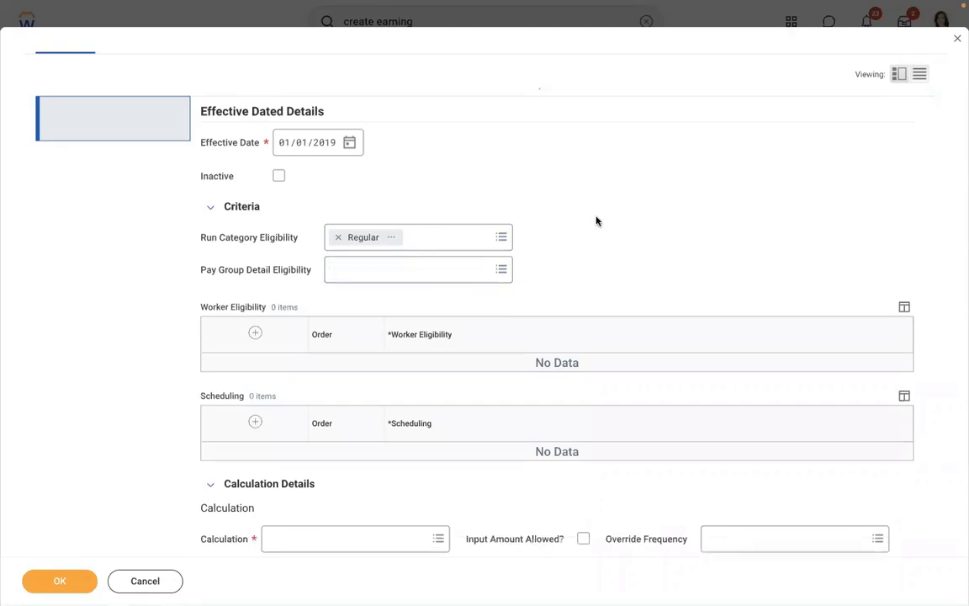
Add an empty row to the earning's Worker Eligibility table, then move to the Word notes.
click(255, 334)
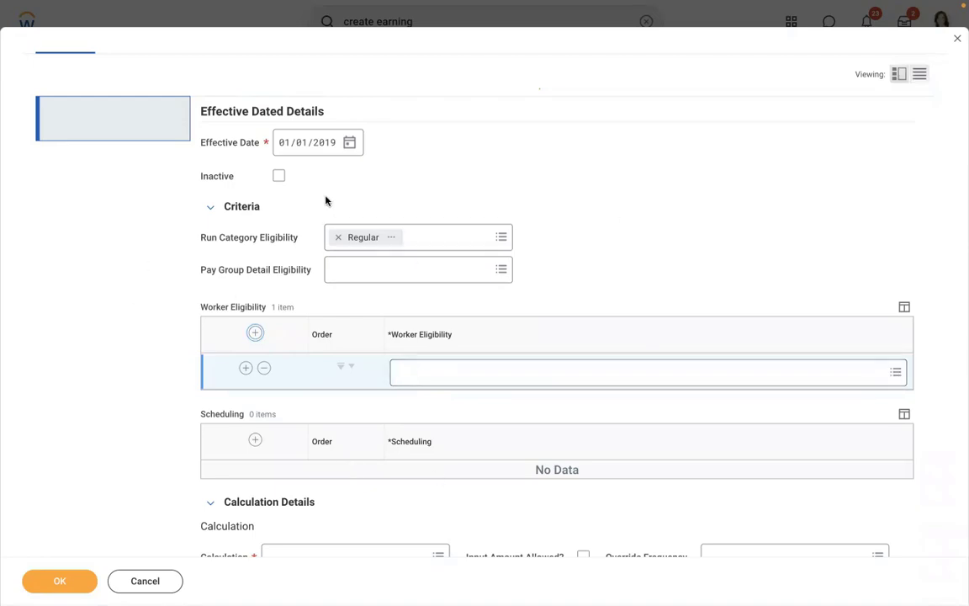
key(ctrl+Left)
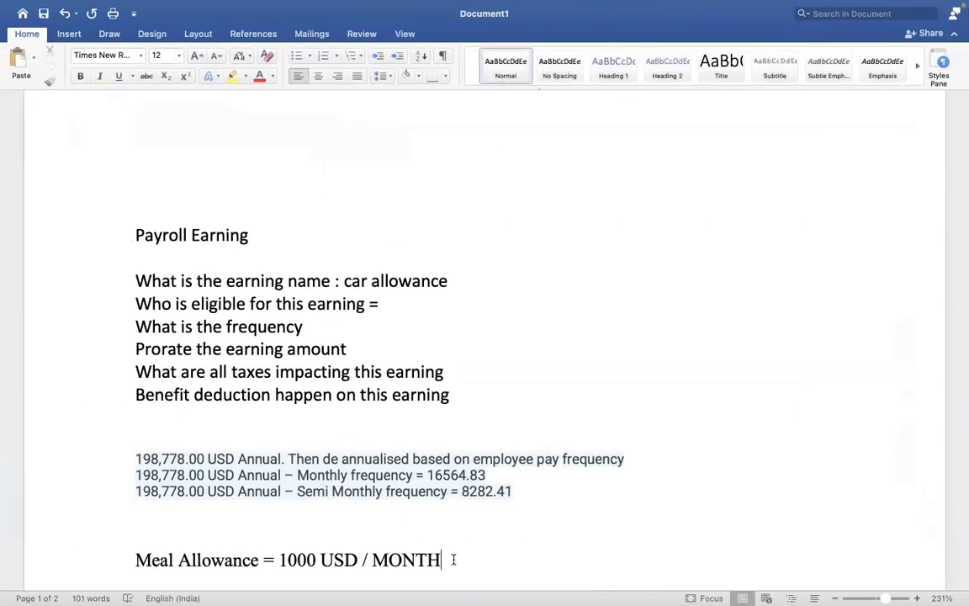
Add the note 'compensation plan = meal allowance eligible for this earning' below the Meal Allowance line.
scroll(453, 559, down, 5)
click(409, 503)
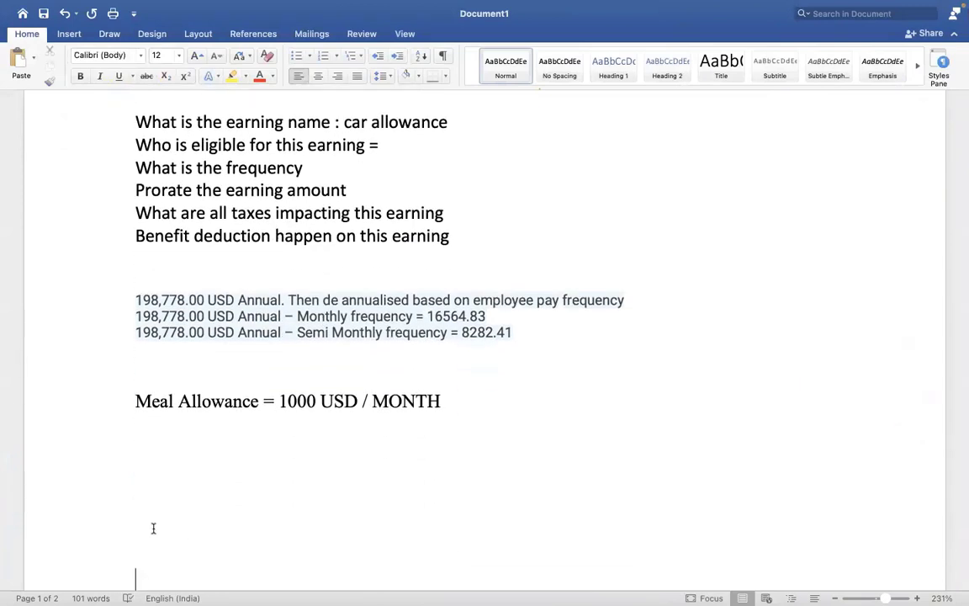
text(compensation)
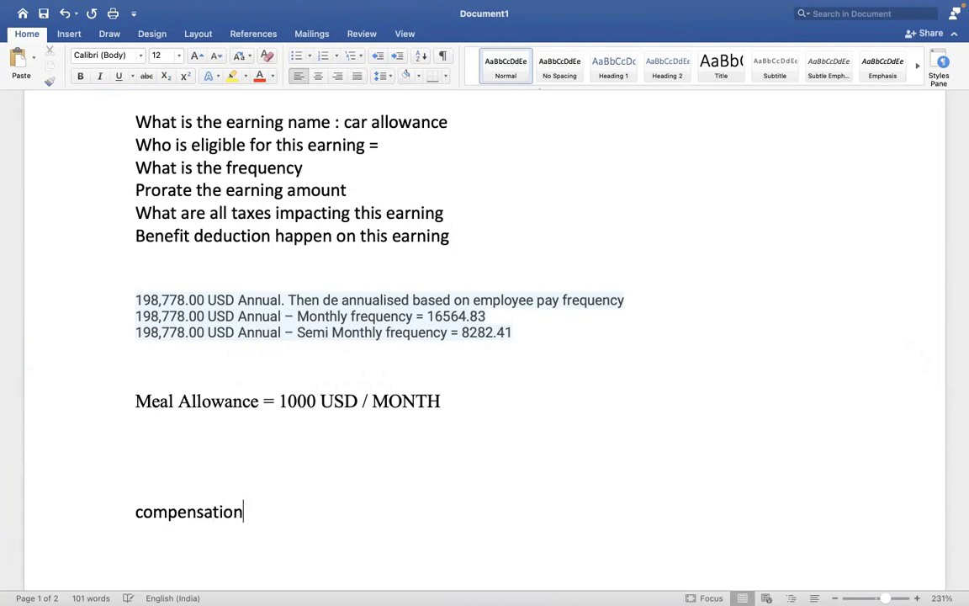
text( plan = m)
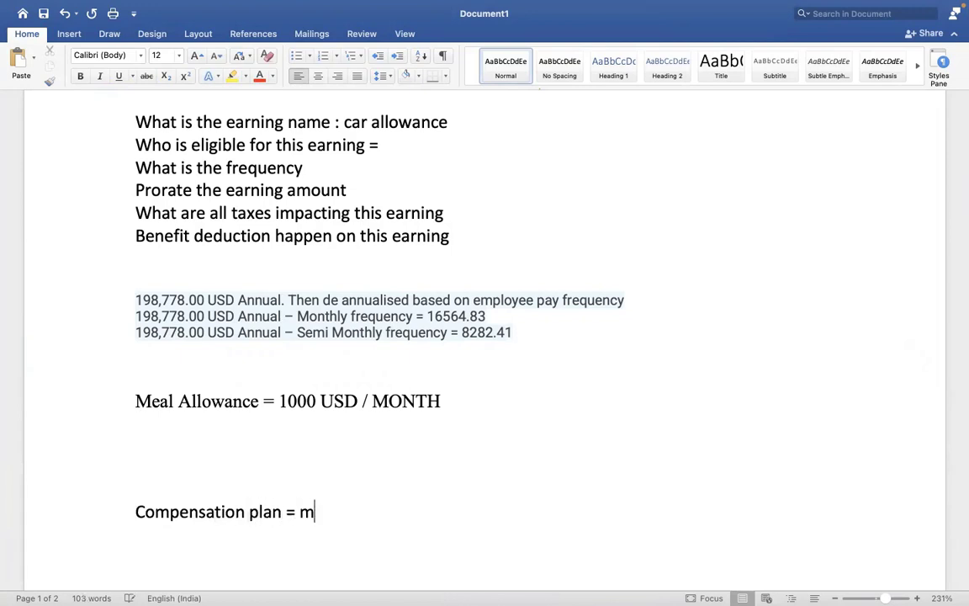
text(eal allowance )
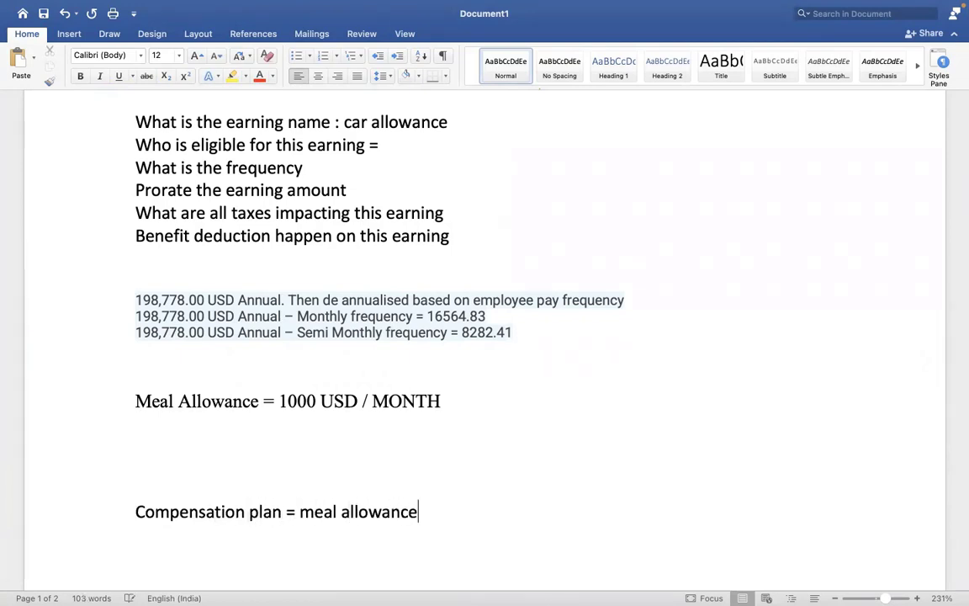
text(eligible fo)
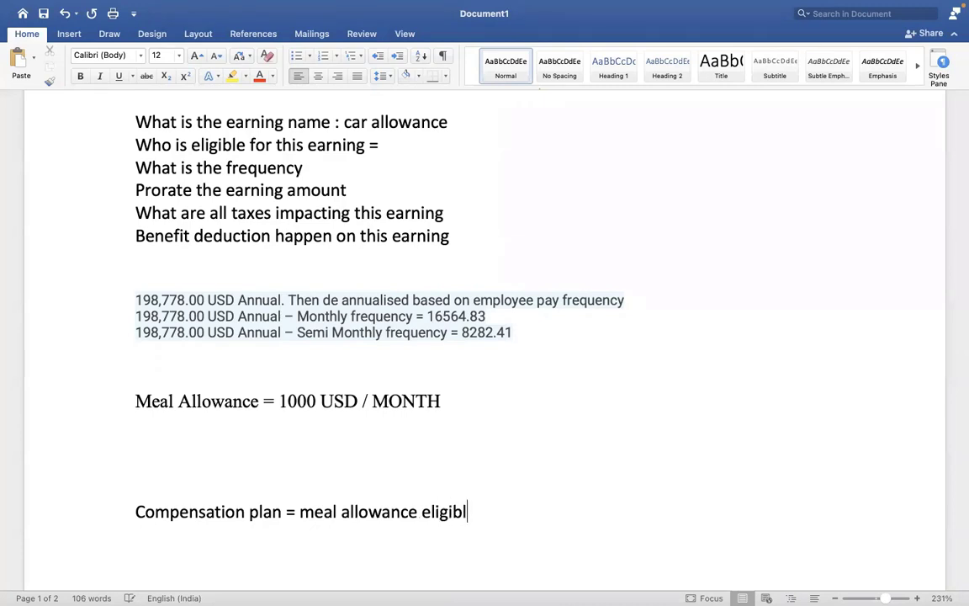
text(r this earning)
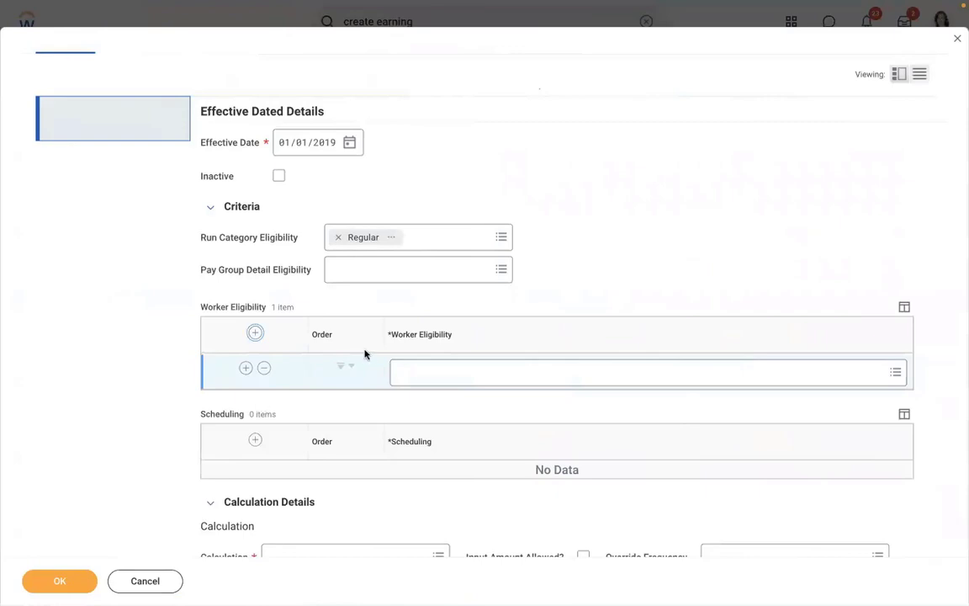
Set pay group eligibility to USA Semi-monthly Professional Corporate: Regular (Semi-monthly) and remove the empty eligibility row.
click(357, 270)
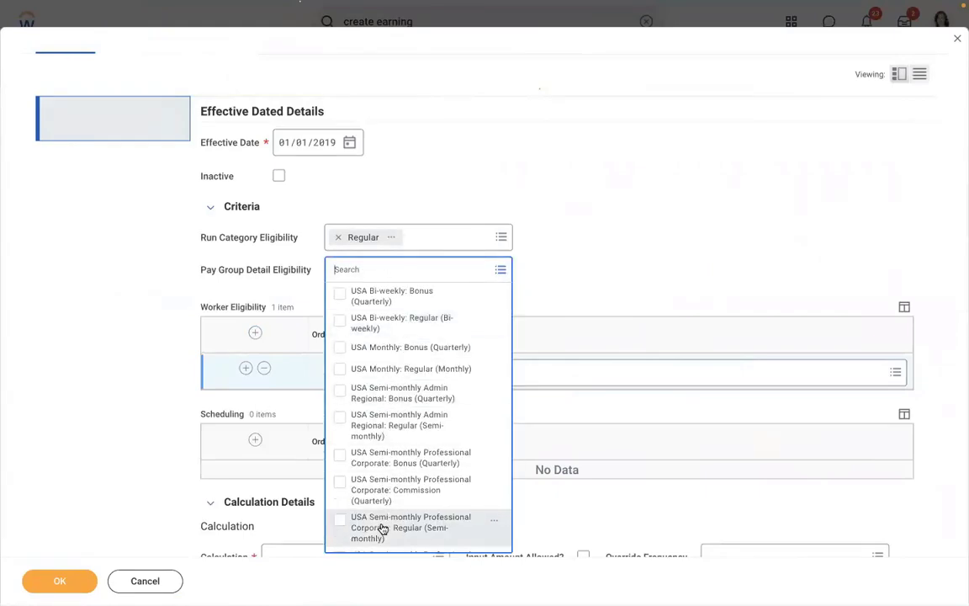
click(385, 527)
click(534, 208)
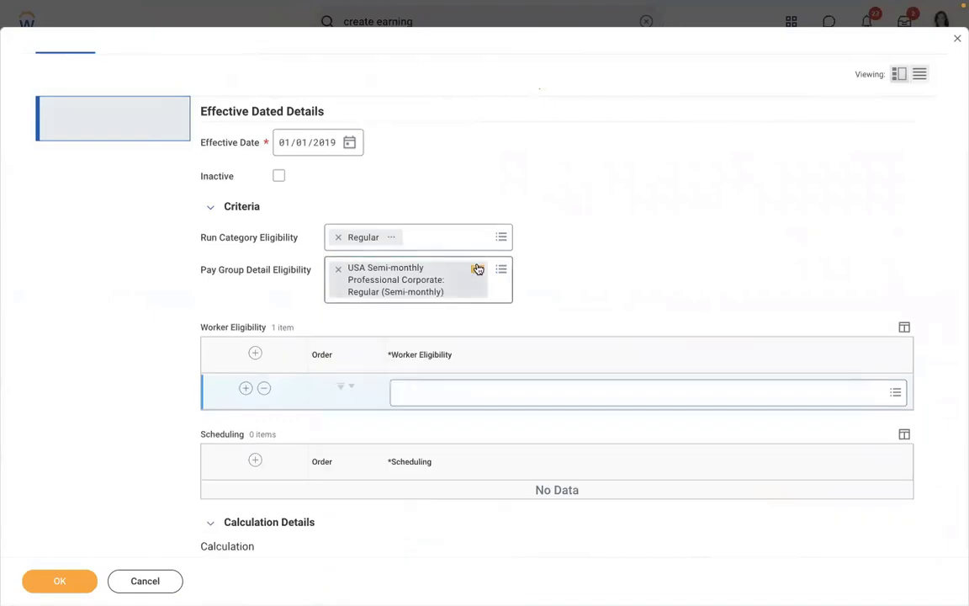
click(477, 269)
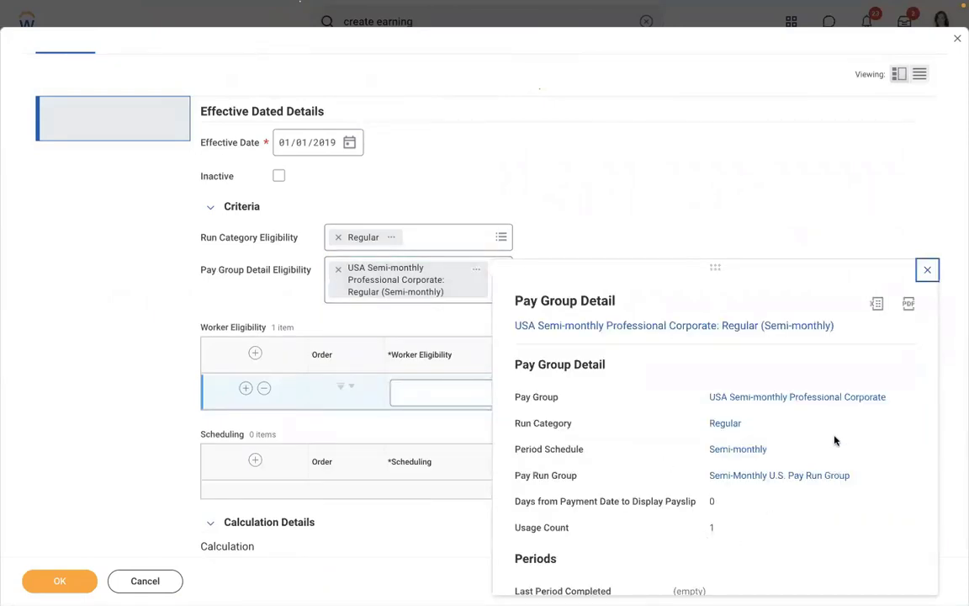
scroll(830, 431, down, 2)
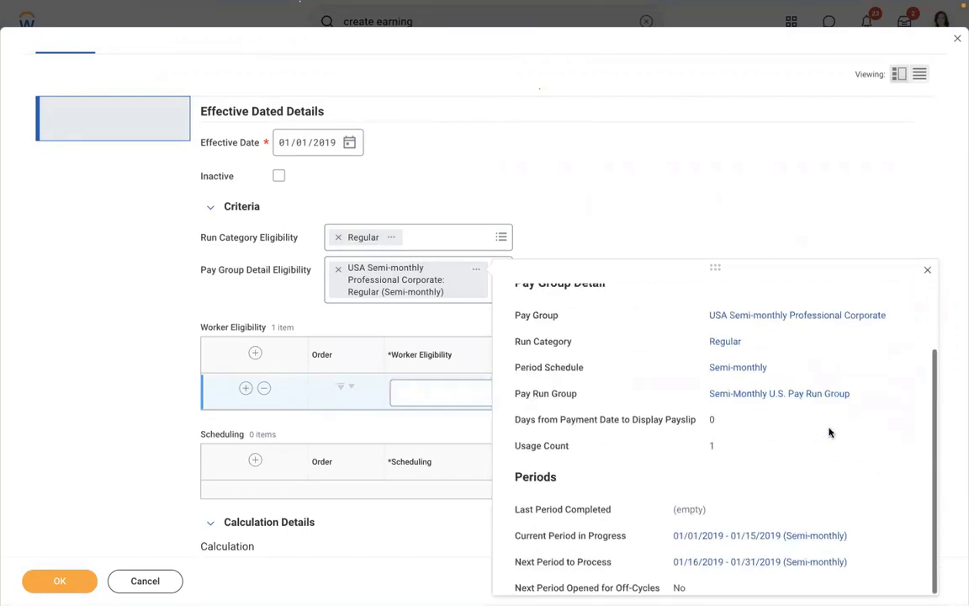
click(561, 244)
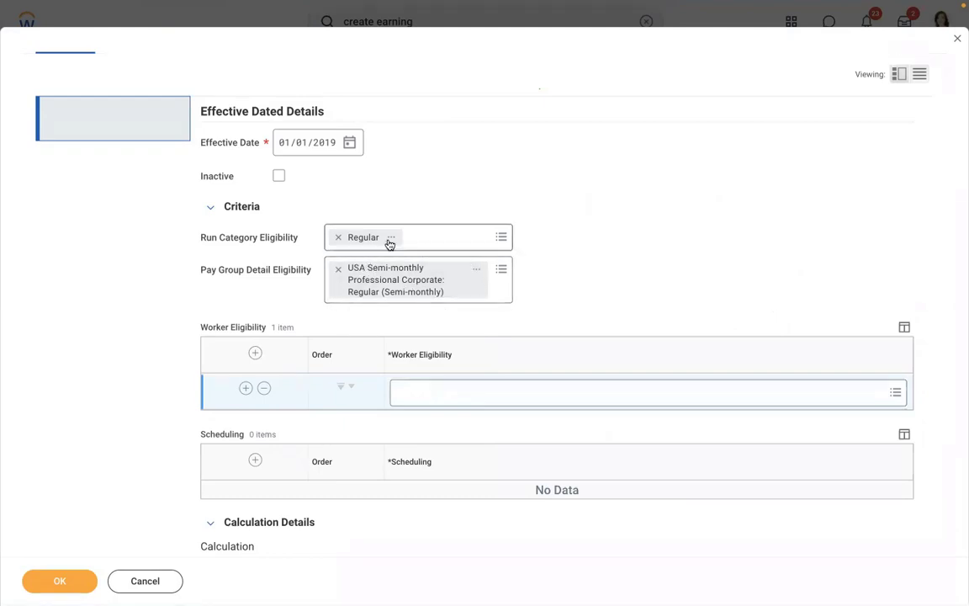
click(264, 390)
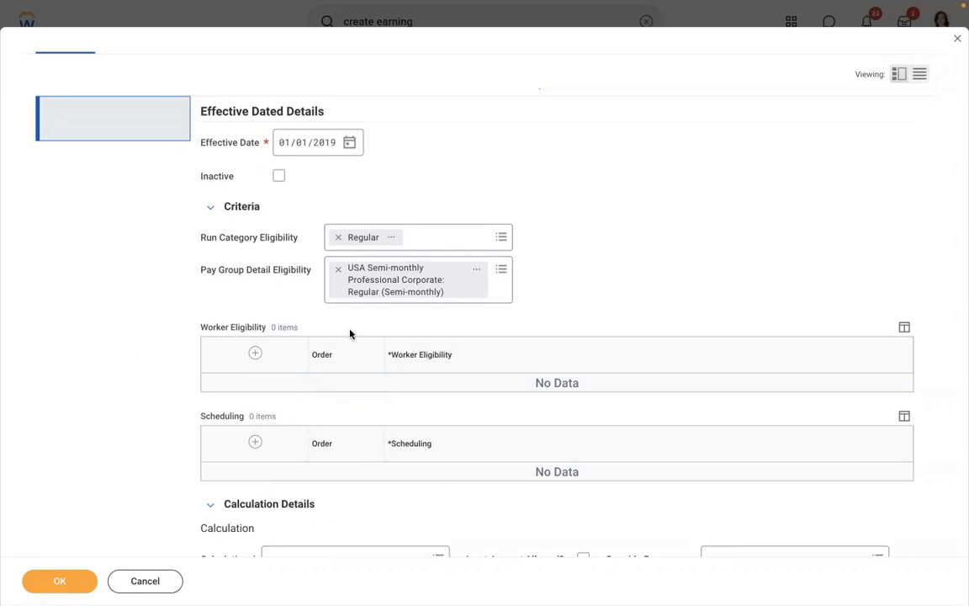
Add a new Worker Eligibility row and bring up its By Category / Create rule options.
click(254, 355)
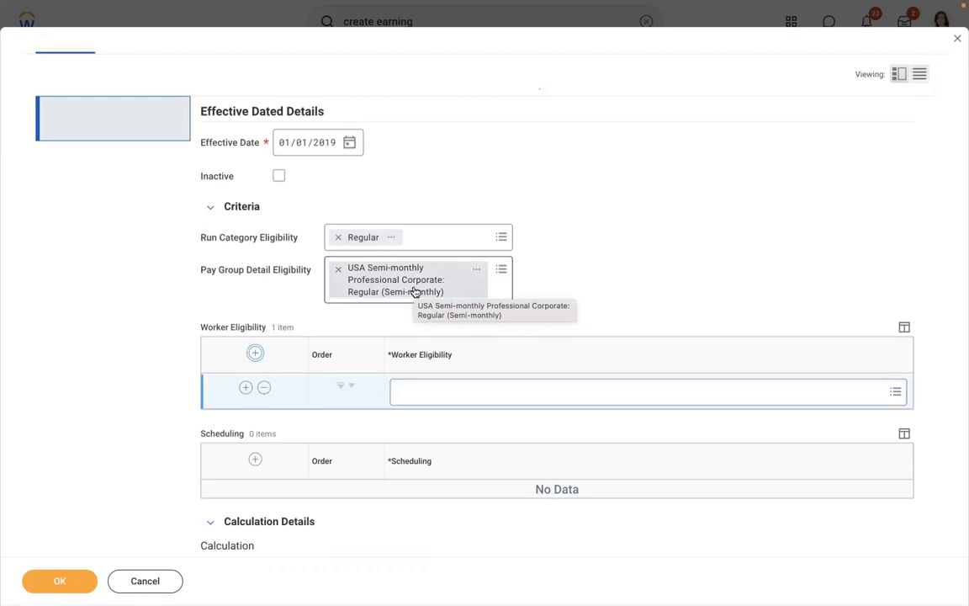
click(429, 392)
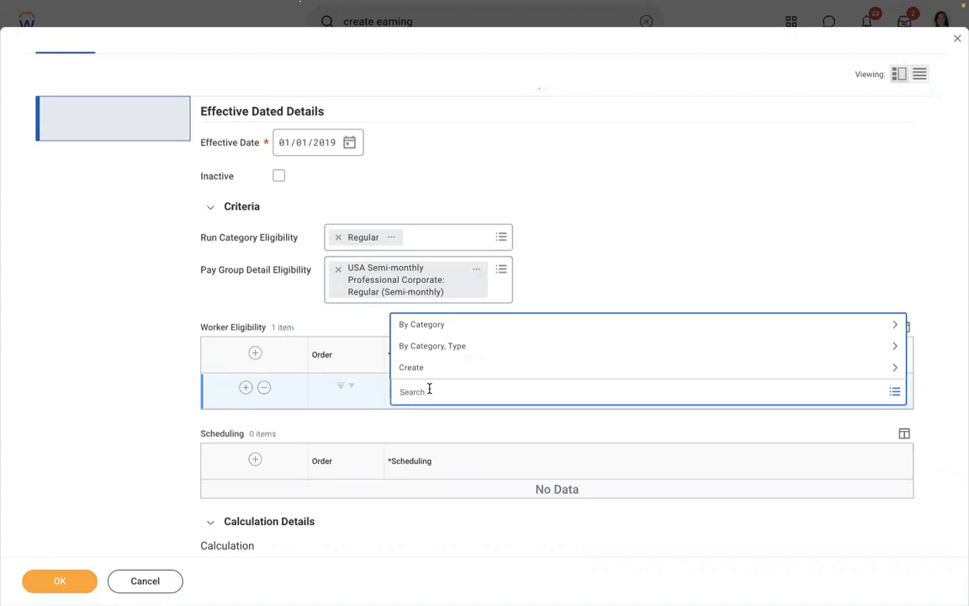
Remove the Professional Corporate pay group criterion and browse the options for creating an eligibility rule.
click(338, 268)
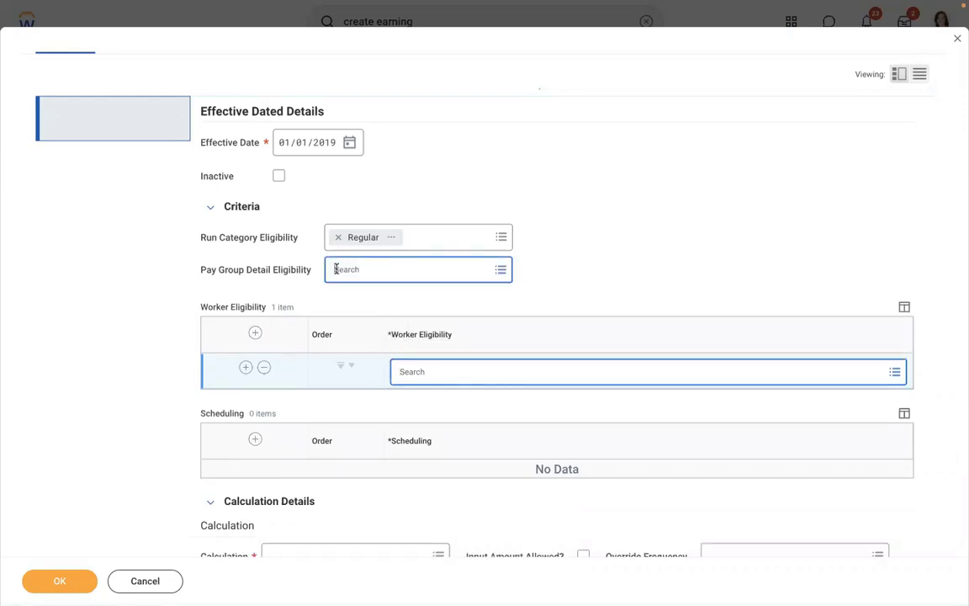
click(446, 372)
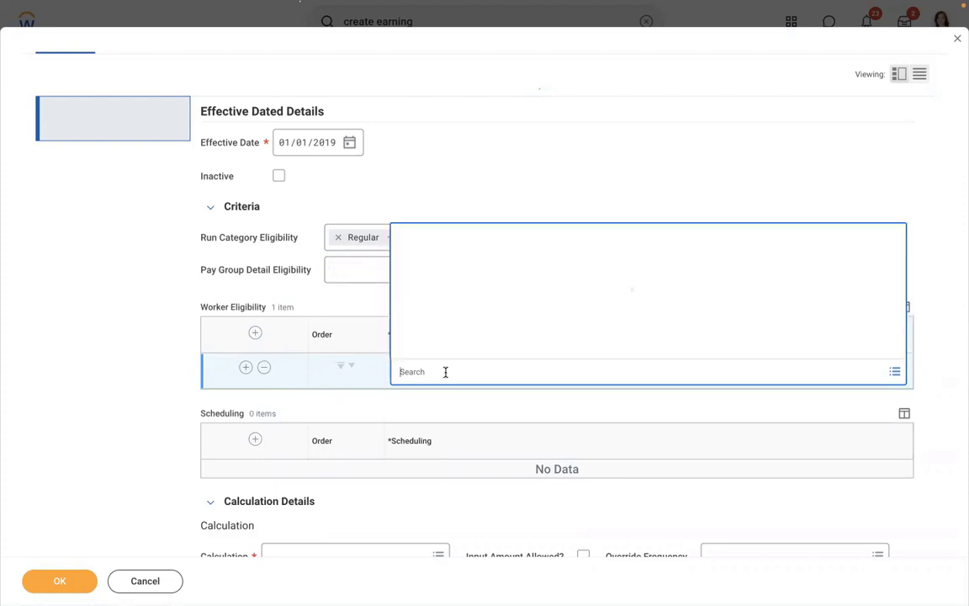
click(412, 349)
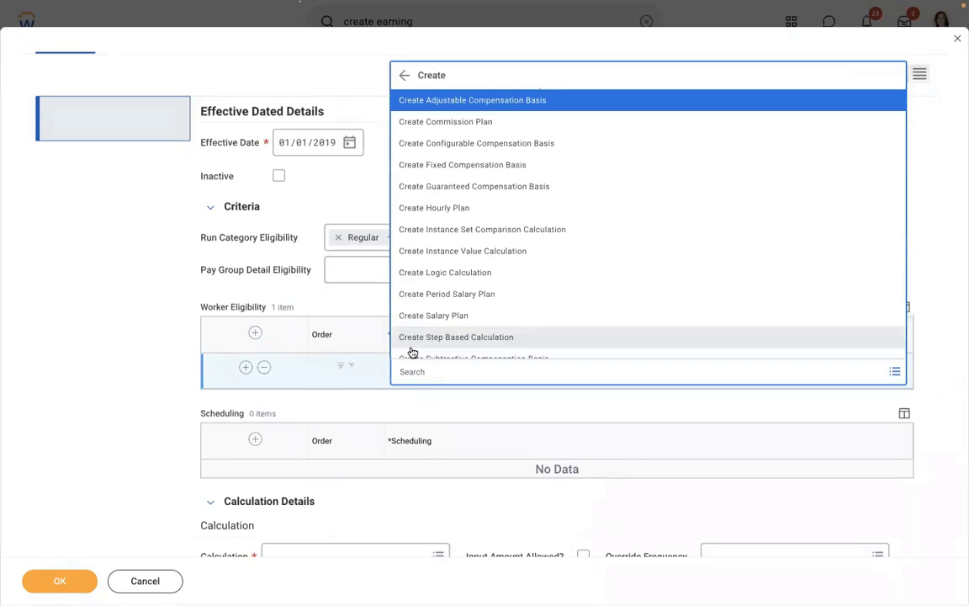
key(Down)
key(Down)
key(Down)
key(Down)
key(Down)
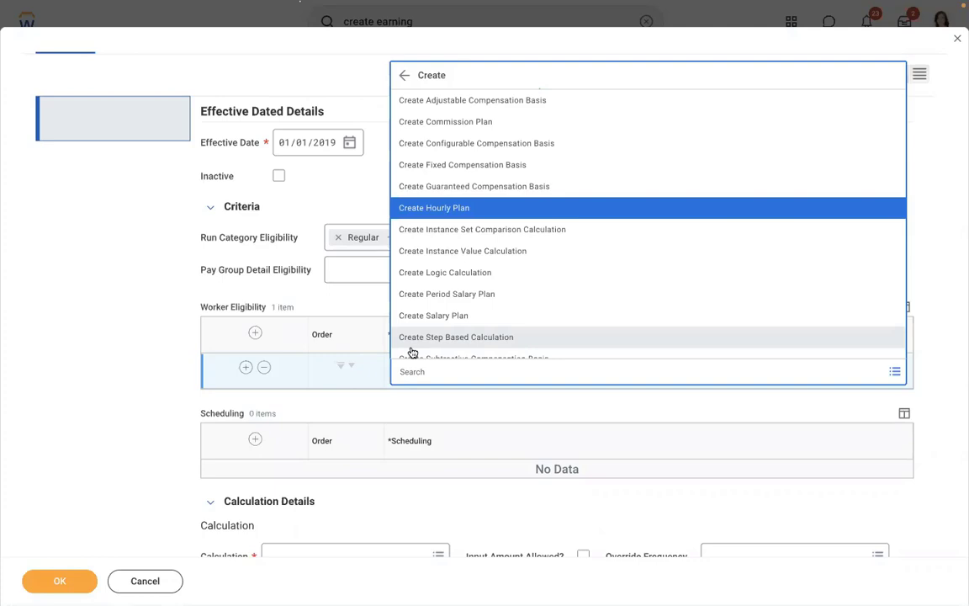
click(361, 521)
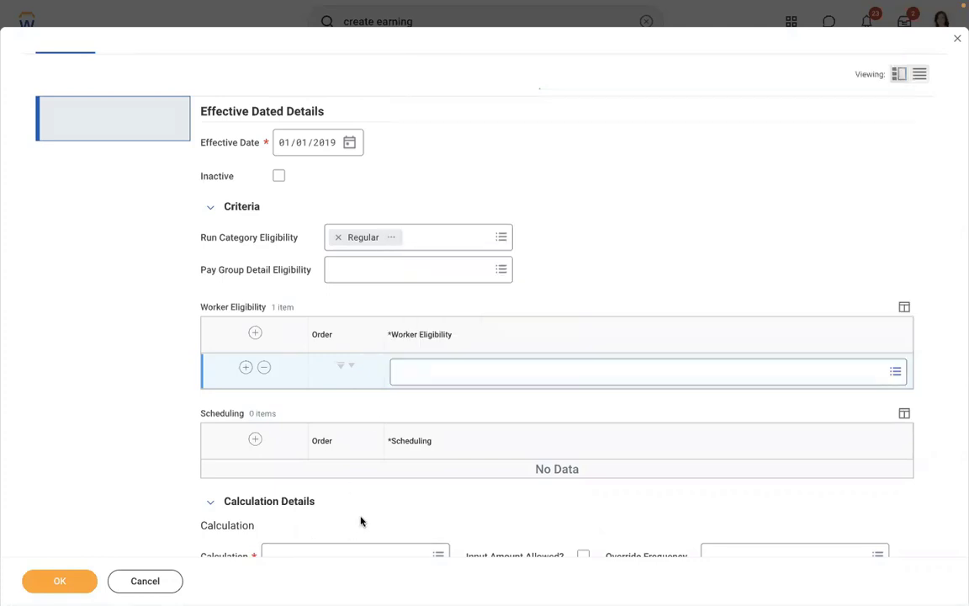
Choose Create Instance Set Comparison Calculation from the Worker Eligibility rule's Create options.
scroll(361, 497, down, 3)
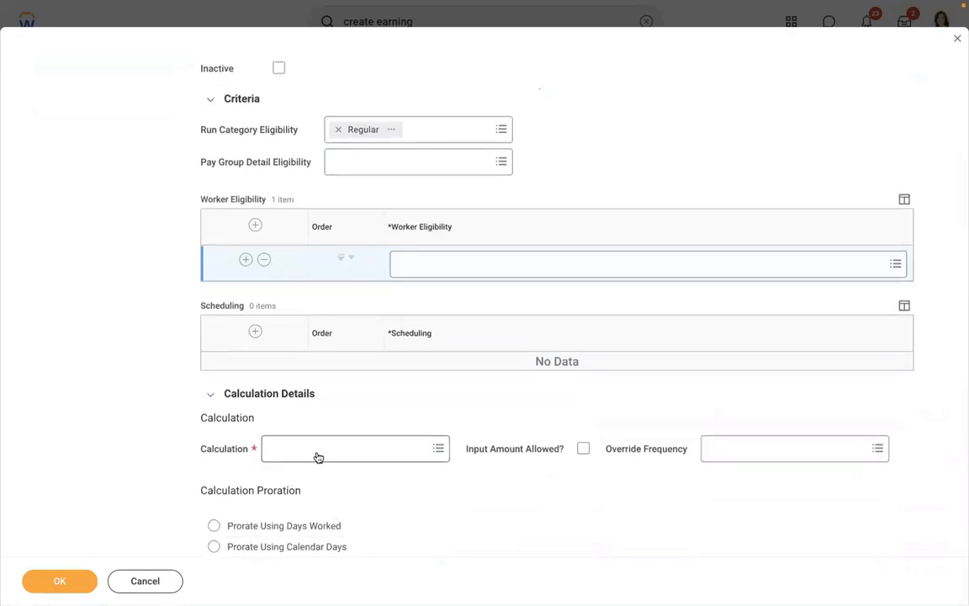
click(789, 262)
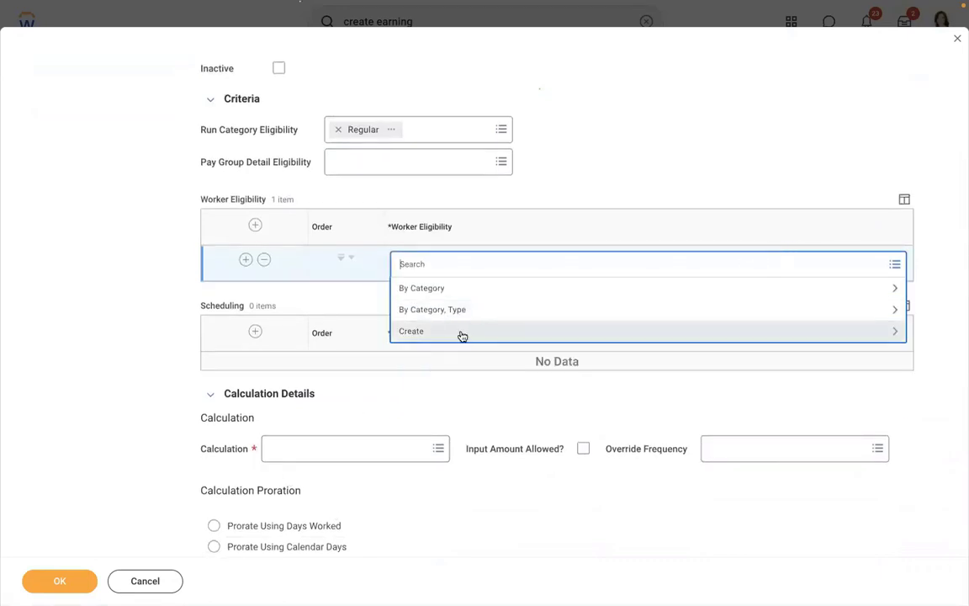
click(462, 335)
key(Down)
key(Down)
key(Down)
key(Down)
key(Down)
key(Down)
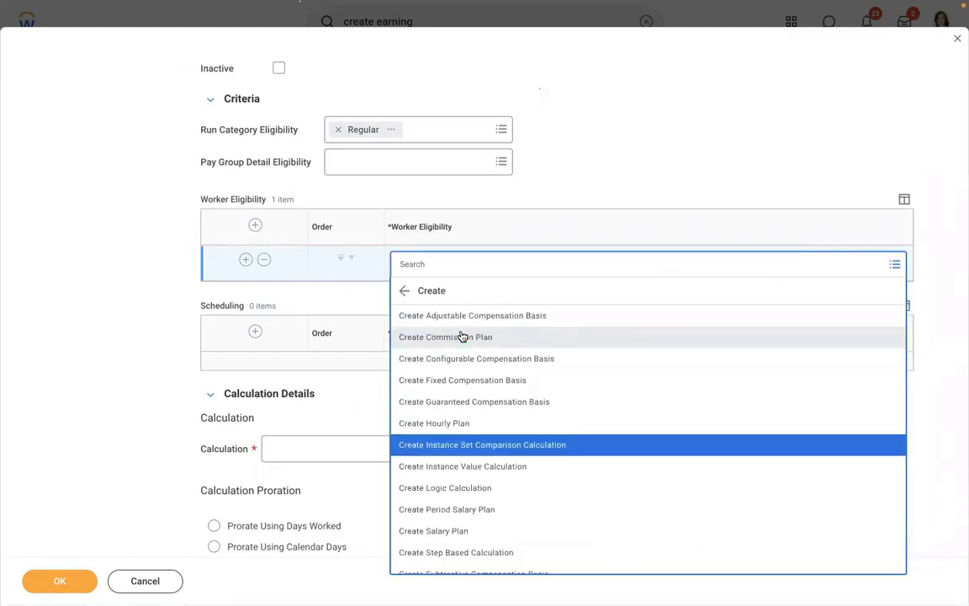
key(Return)
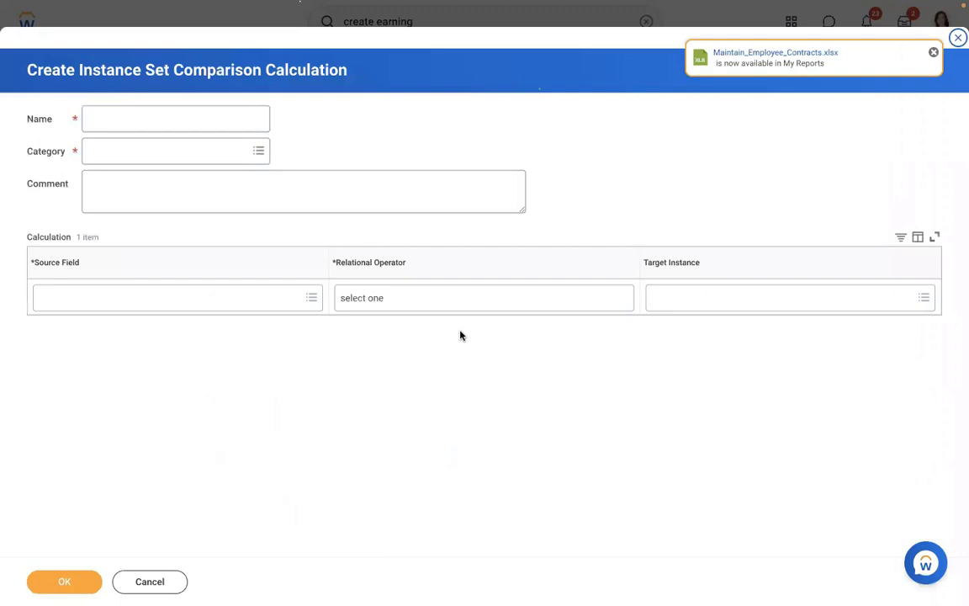
Name the calculation 'Allowance Plan = Meal Allowance' and put it in the Payroll category.
click(117, 120)
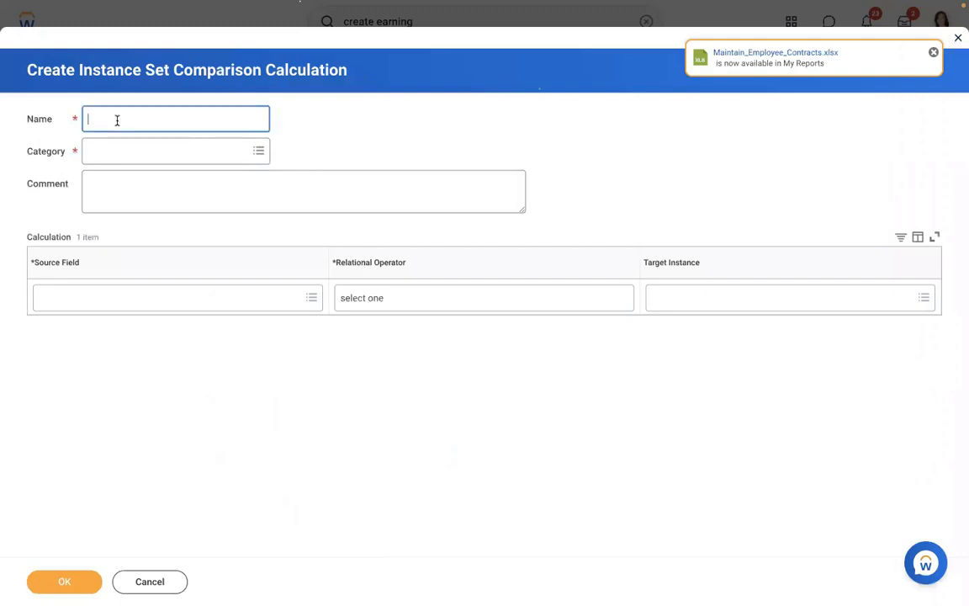
text(Allowance Plan = Meal Allow)
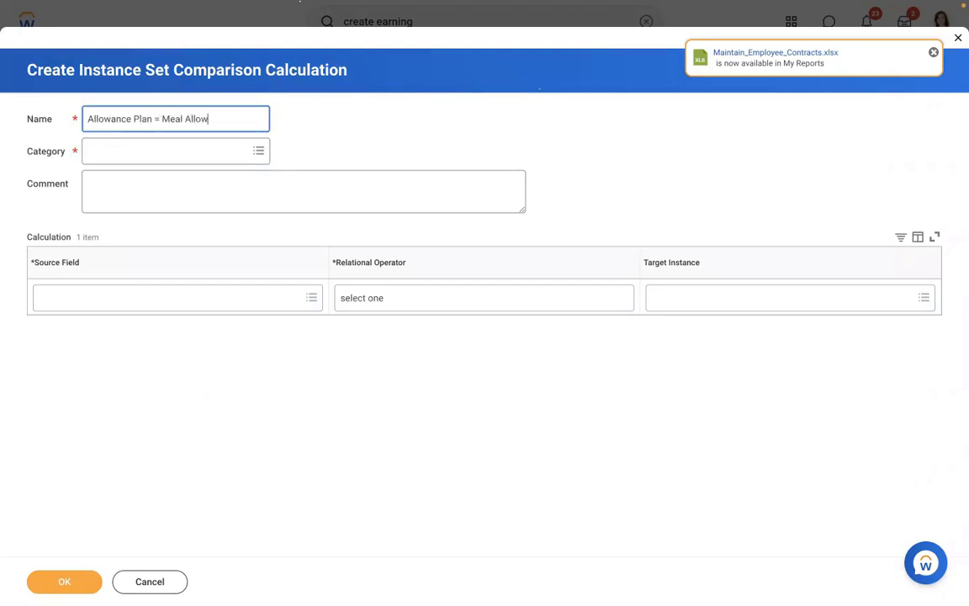
text(ance)
click(174, 150)
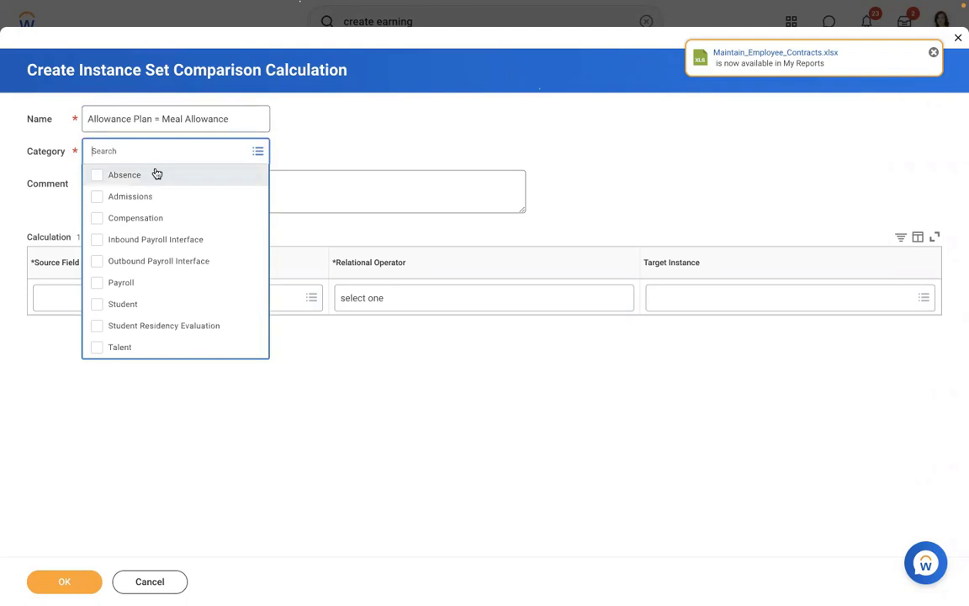
click(142, 283)
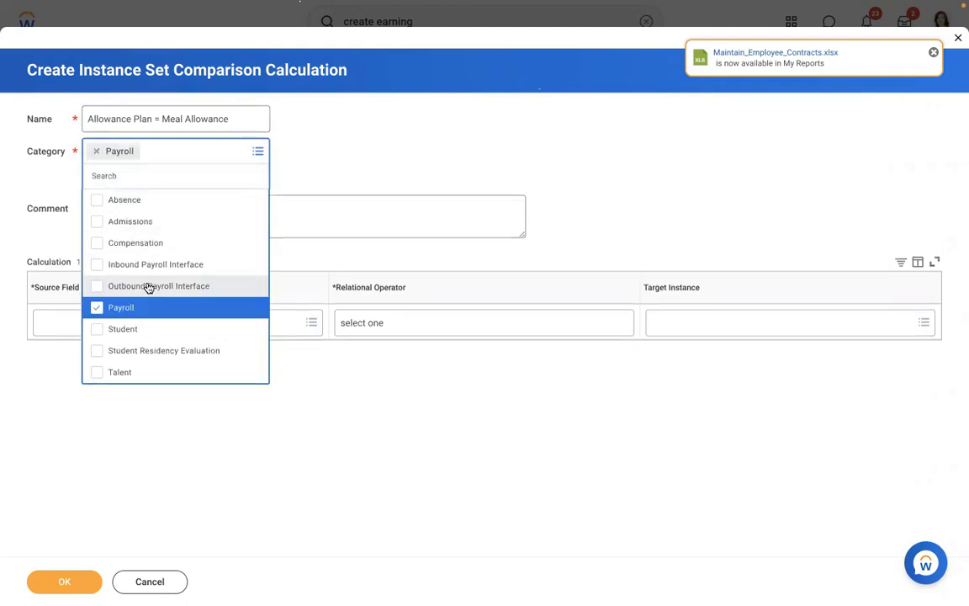
click(350, 152)
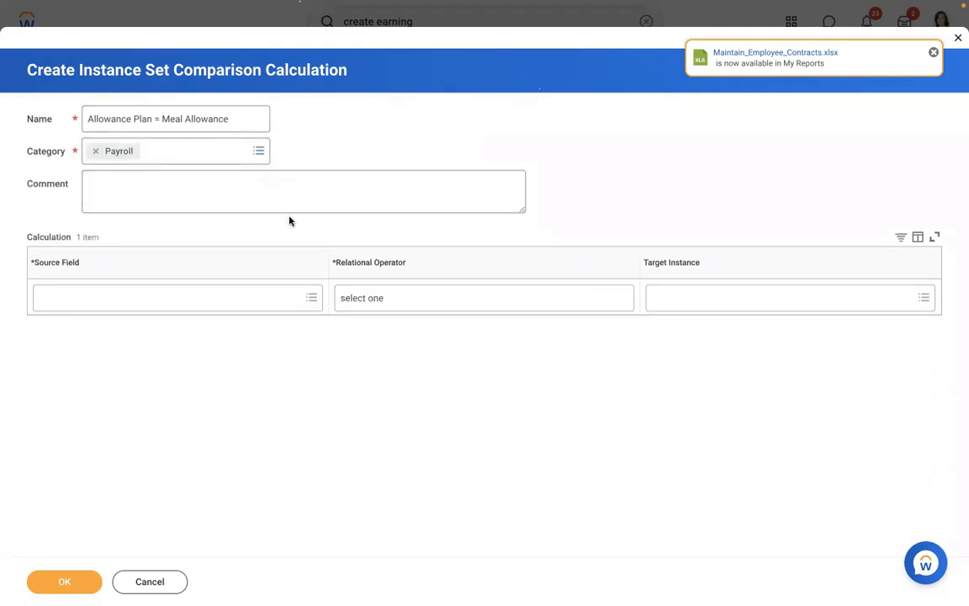
Require Compensation Plans as of Period End Date in the selection list AMD - Meal Allowance, then save.
click(169, 298)
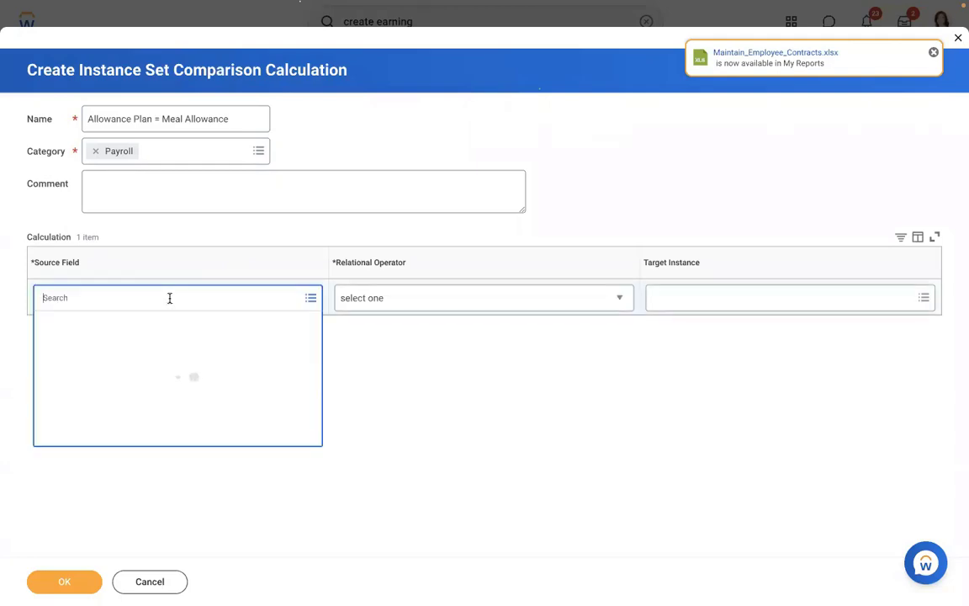
text(compensation plan)
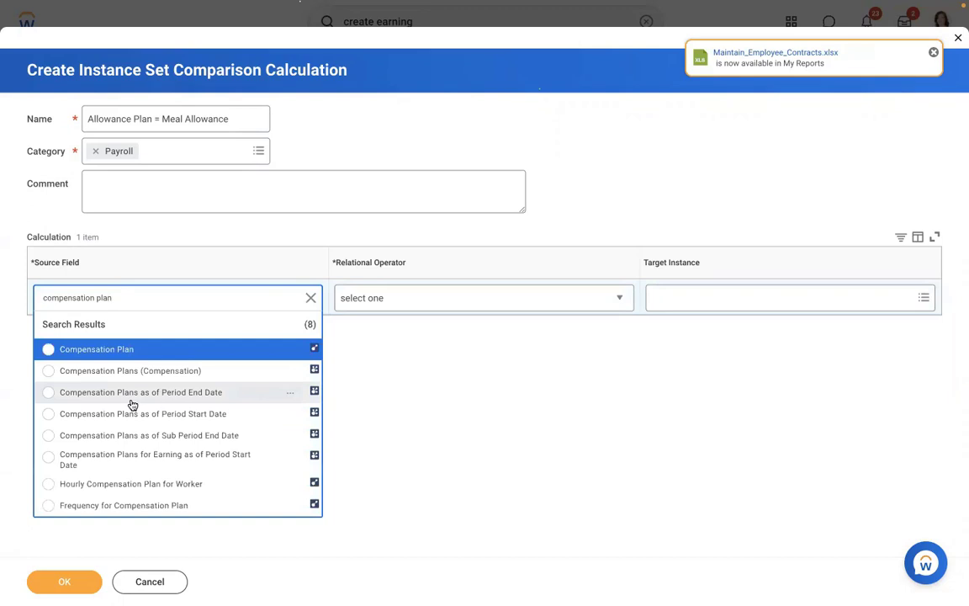
click(132, 401)
click(413, 295)
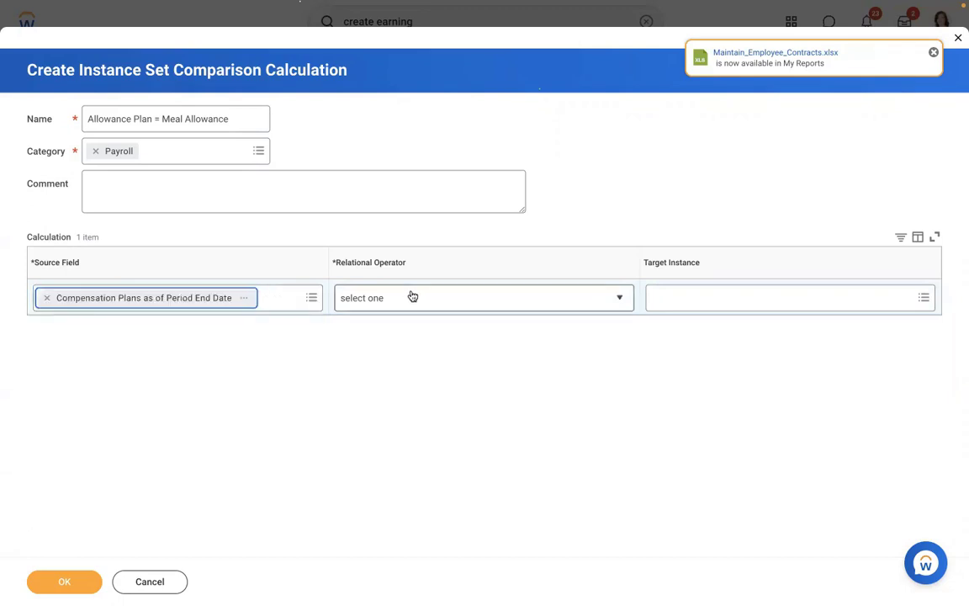
click(375, 366)
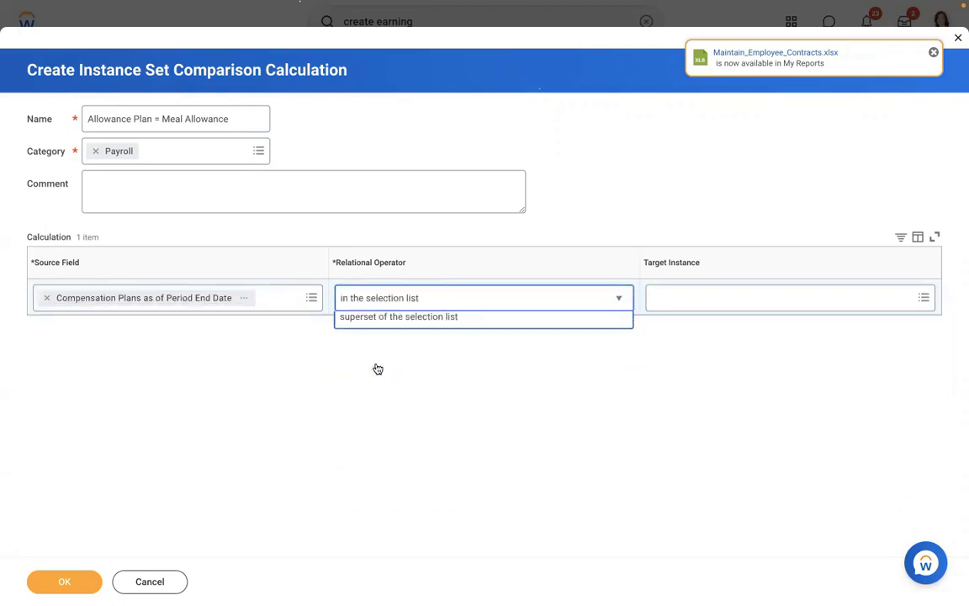
click(714, 301)
text(meal)
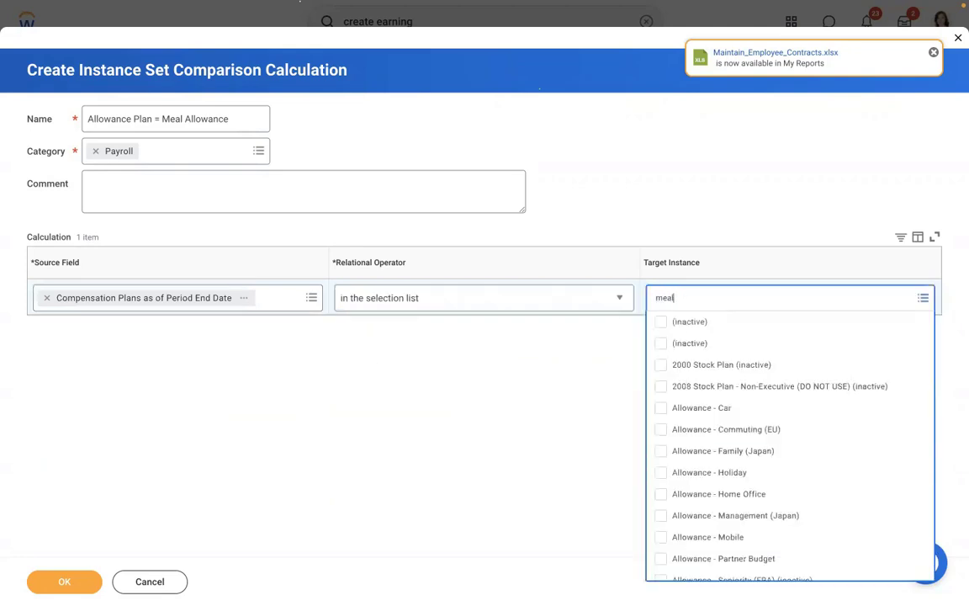
key(Return)
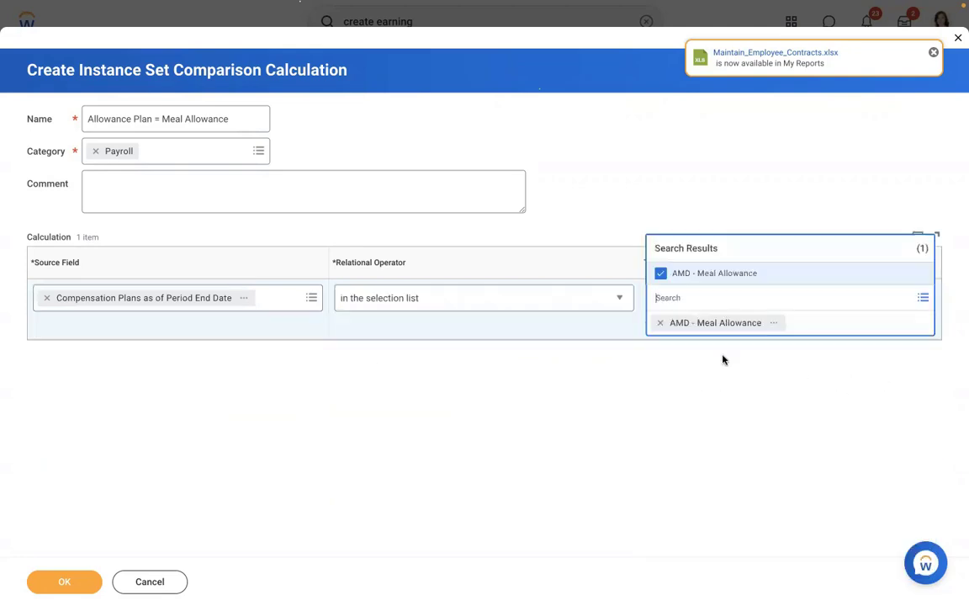
click(595, 436)
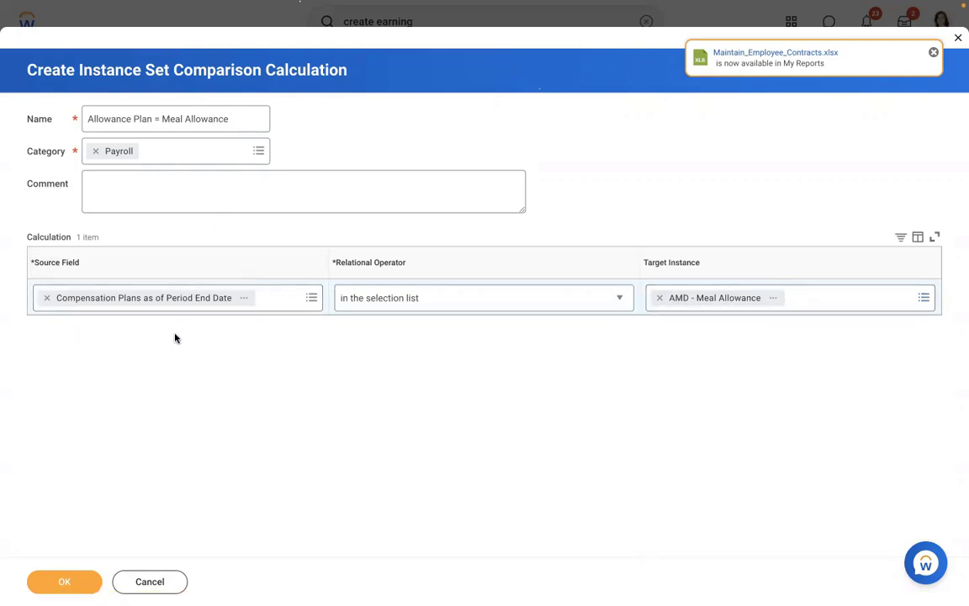
click(49, 585)
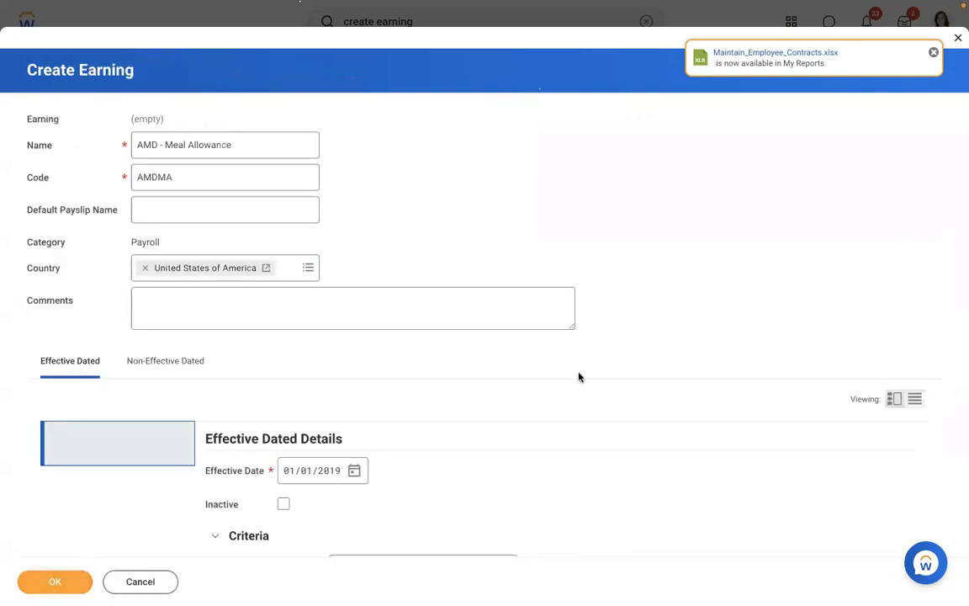
Choose Compensation: Compensation Element Value (using PC Freq Override) as the calculation and read its explanatory comment.
scroll(41, 281, down, 10)
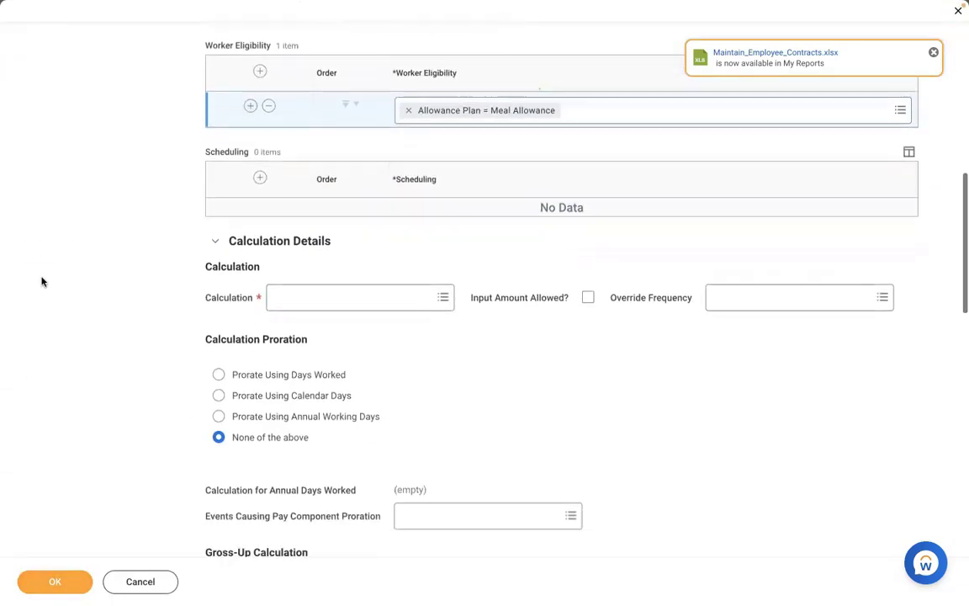
scroll(41, 281, down, 1)
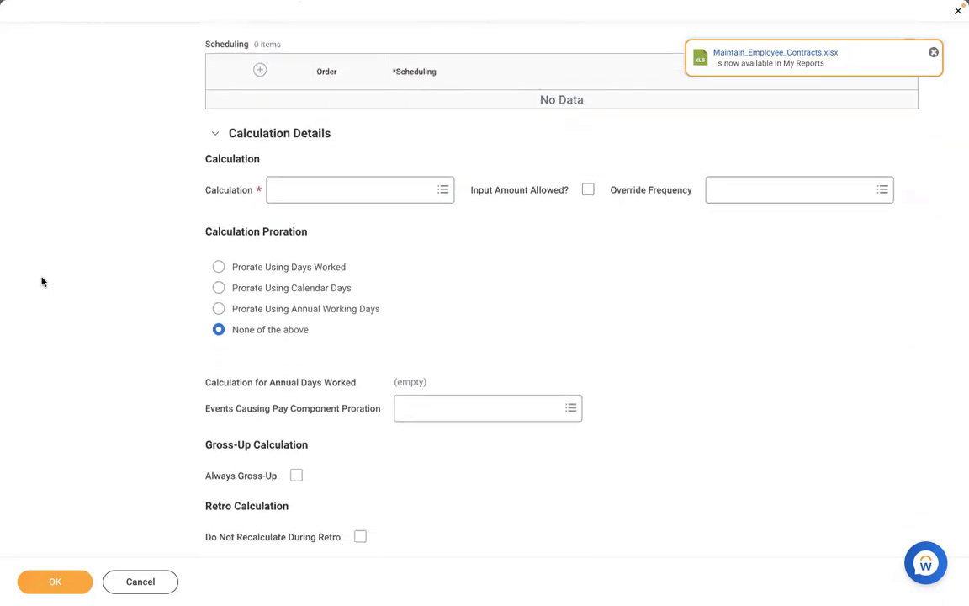
click(330, 200)
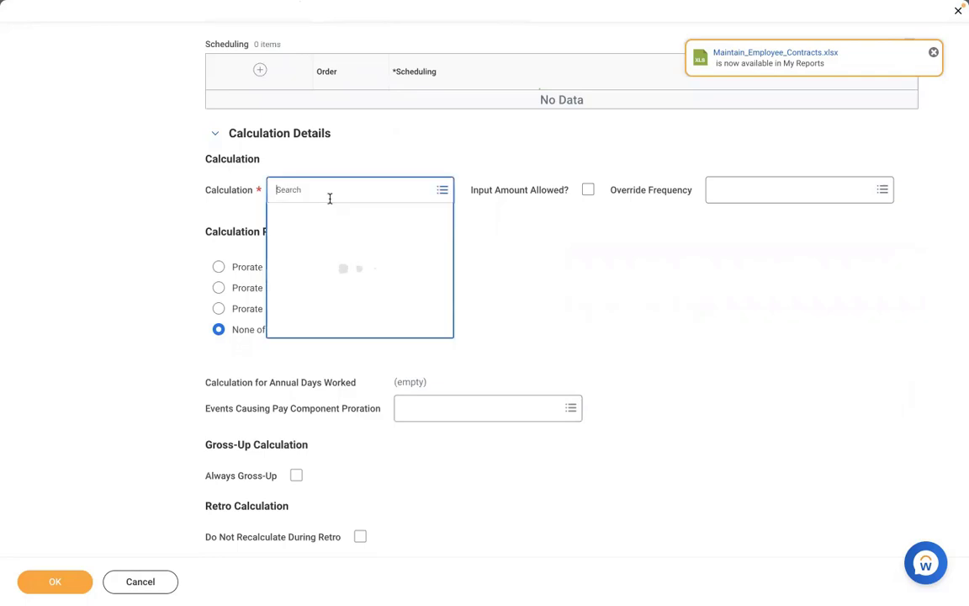
text(compen)
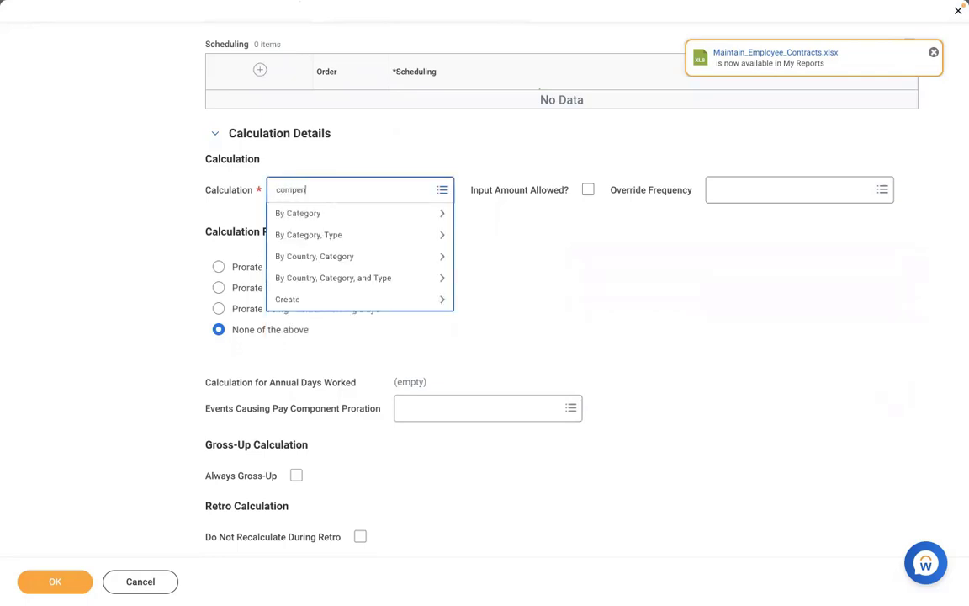
text(sation element value)
key(Return)
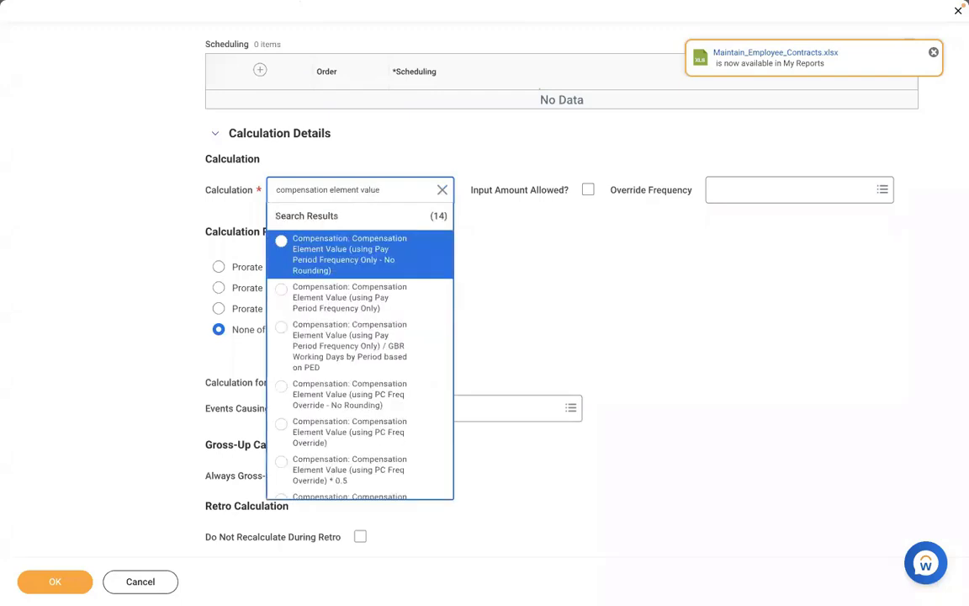
key(Down)
key(Down)
key(Down)
key(Down)
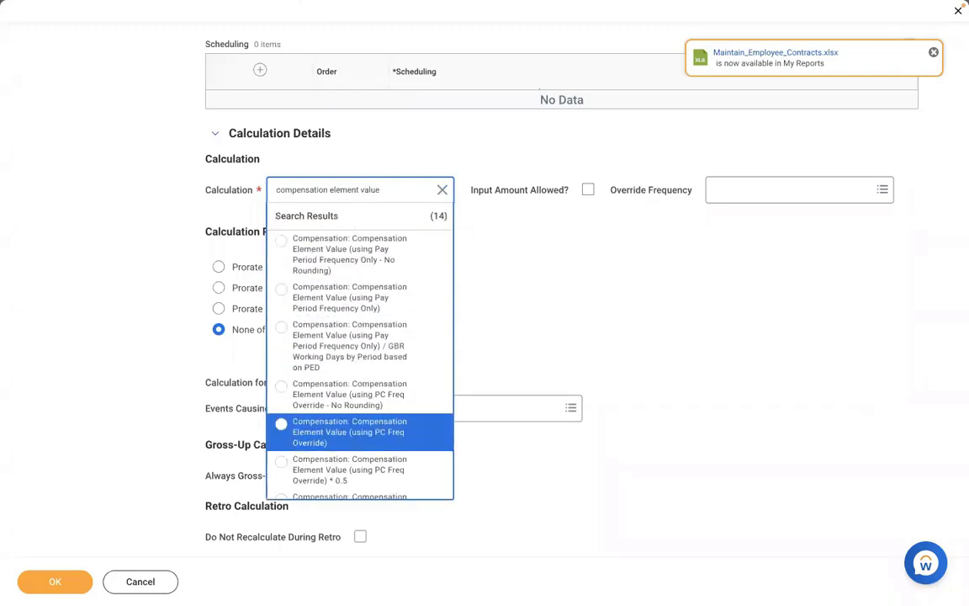
key(Return)
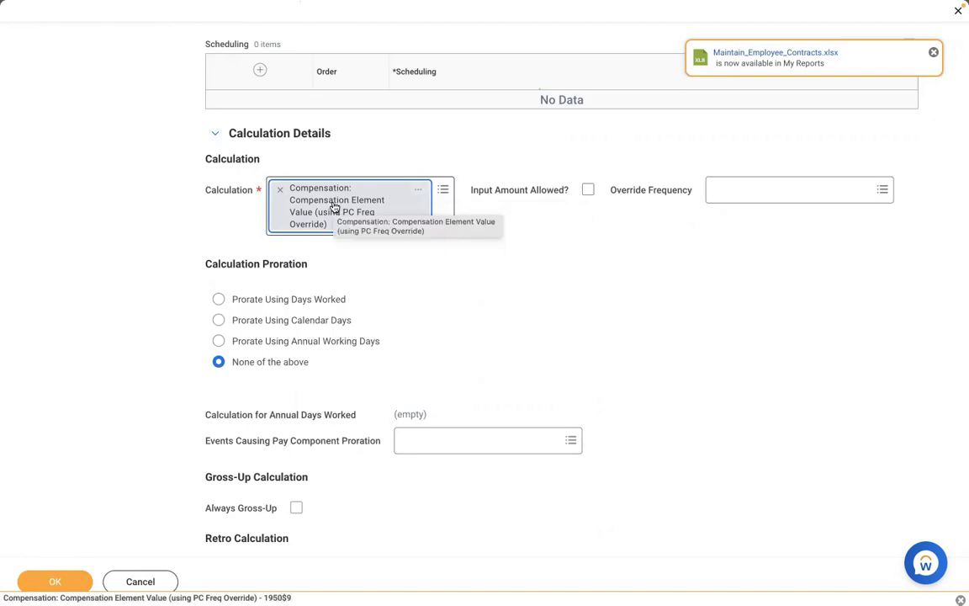
click(418, 193)
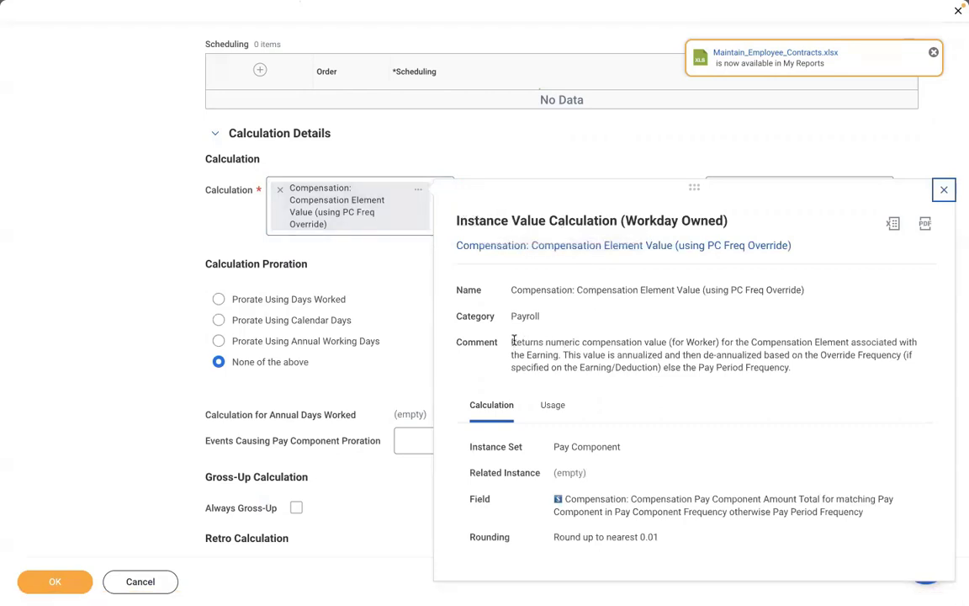
drag(513, 340, 790, 371)
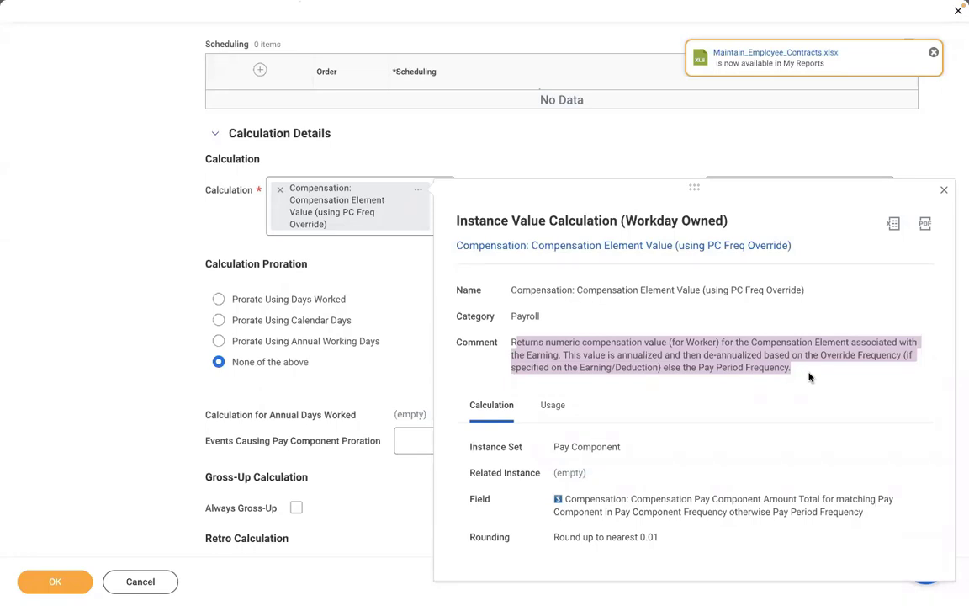
In Word, start a new notes page headed '3 TYPES' with 'AMOUNT = 1000 USD'.
key(ctrl+Left)
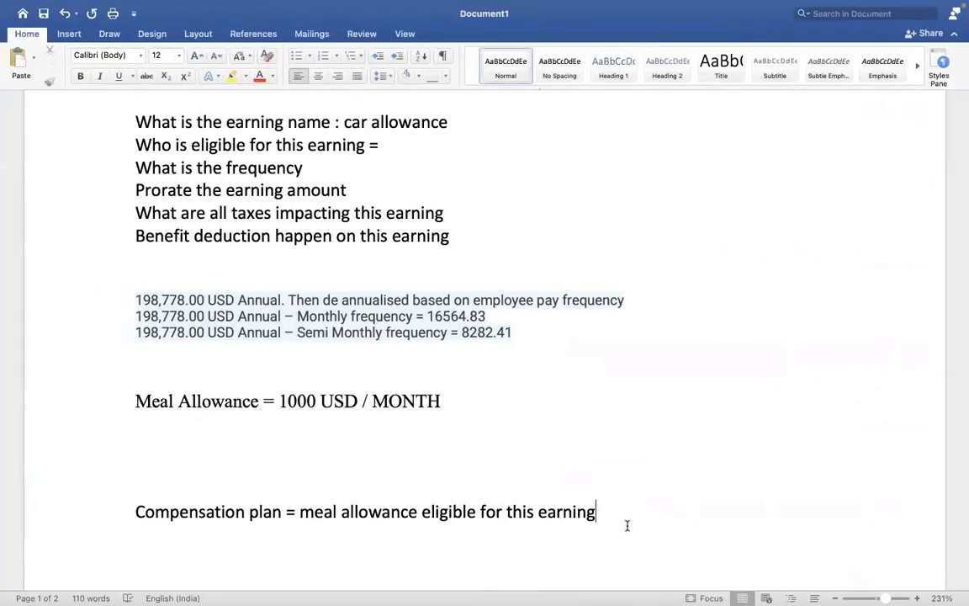
key(Return)
key(Return)
key(Return)
key(Return)
key(Return)
key(Return)
key(Return)
key(Return)
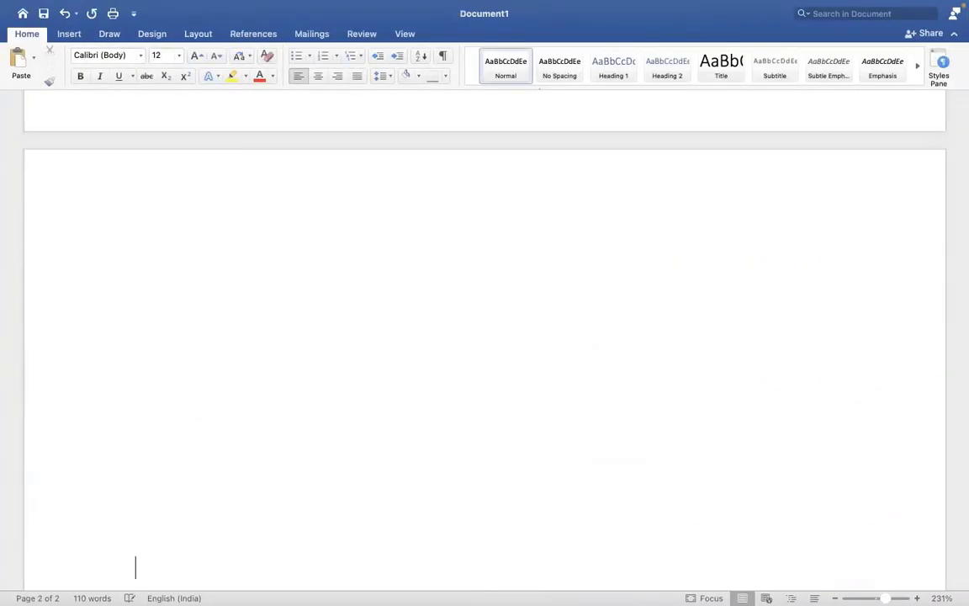
click(213, 230)
text(3 TYPE)
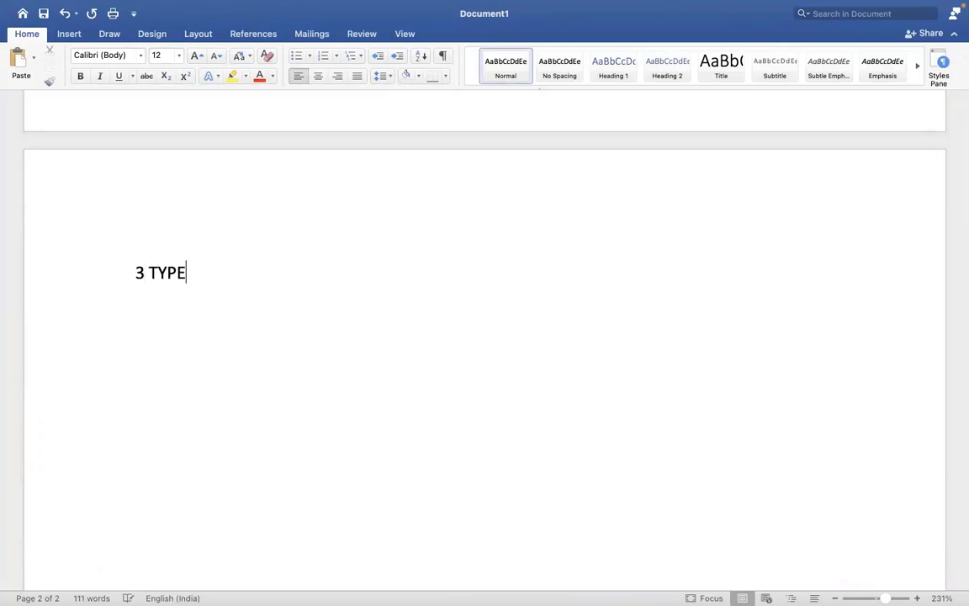
text(S)
key(Return)
text(AM)
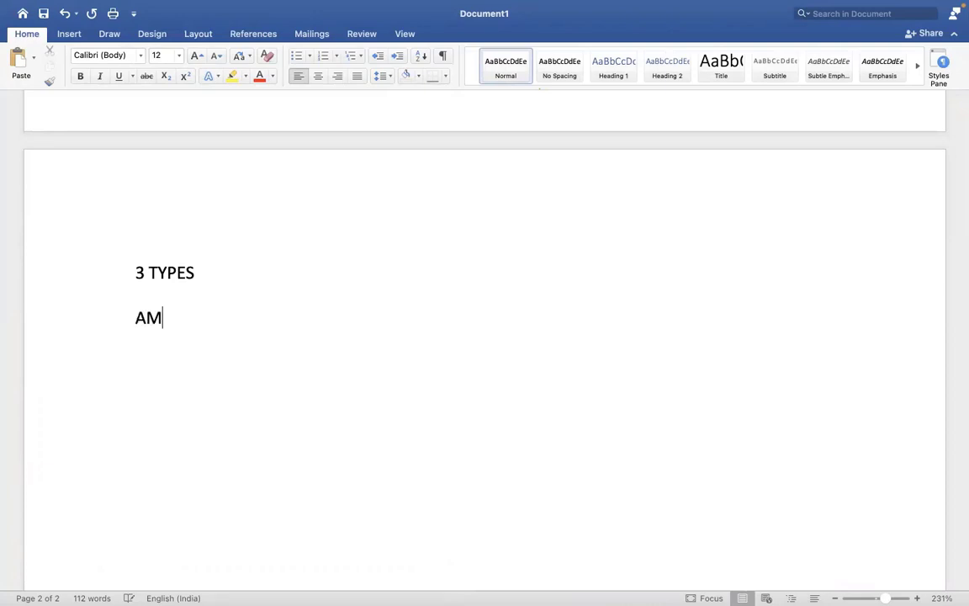
text(OUNT =)
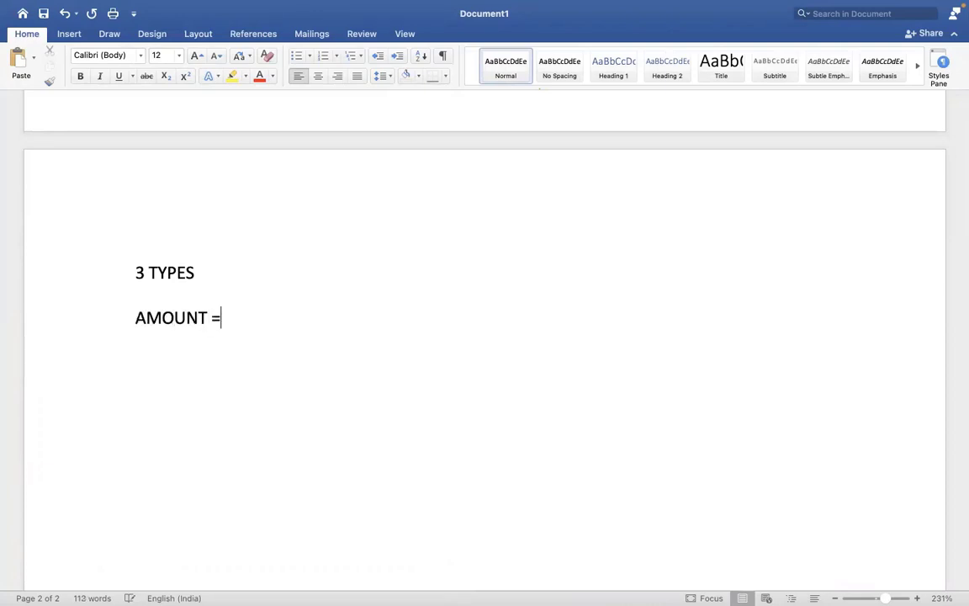
text( 1000 USD)
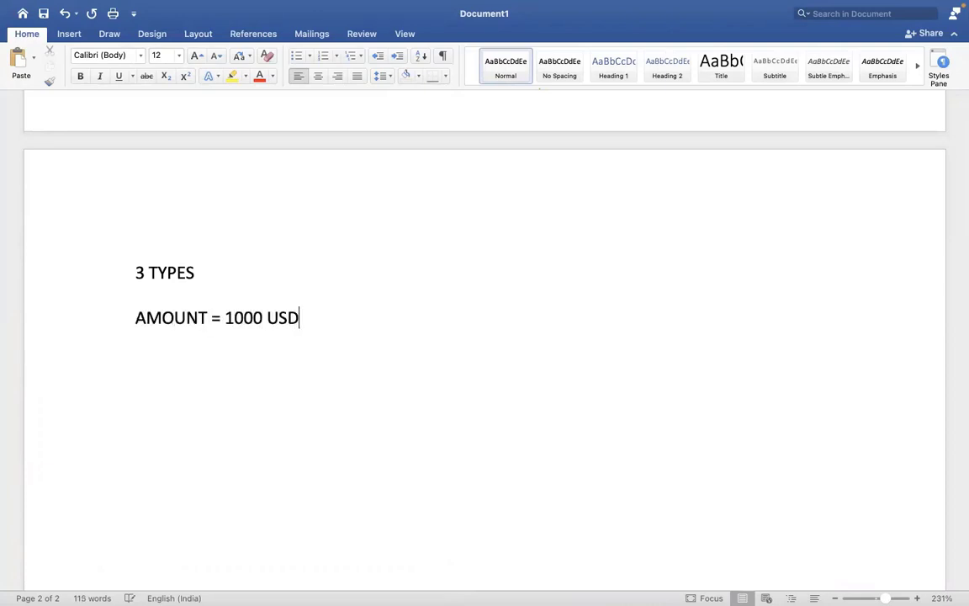
Add the lines 'PERCENTAGE = 1000=10%' and 'RATE = 100 USD', then select the AMOUNT line.
key(Return)
text(PERCENTAGE =)
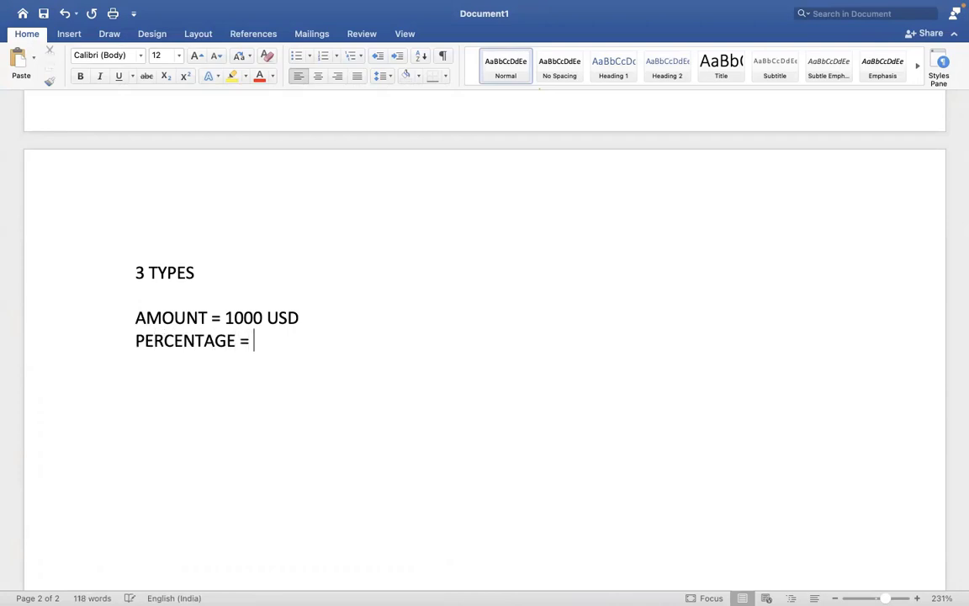
text( 1000/10%)
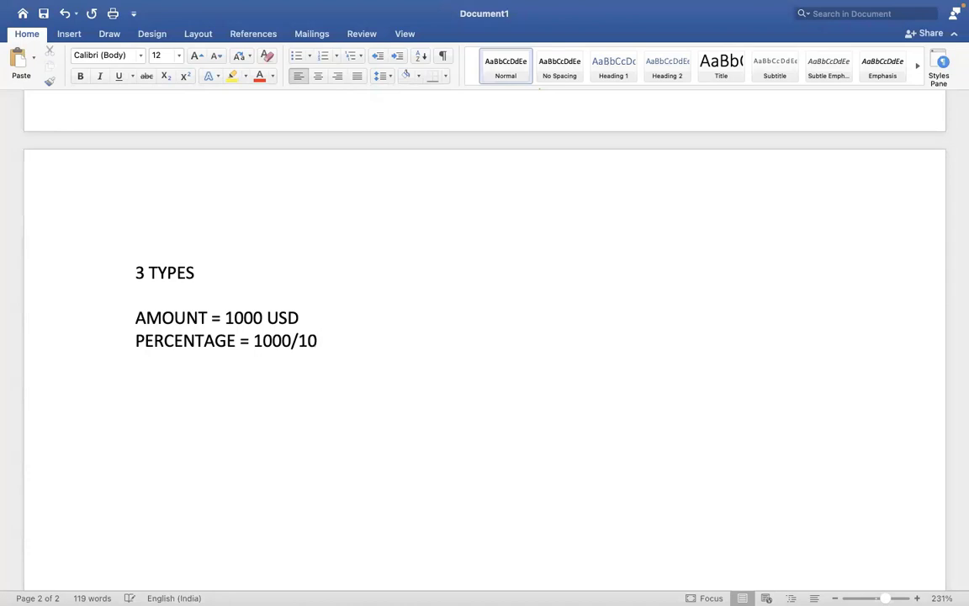
key(BackSpace)
key(BackSpace)
key(BackSpace)
key(BackSpace)
key(BackSpace)
text(0=10%)
key(Return)
text(RATE = )
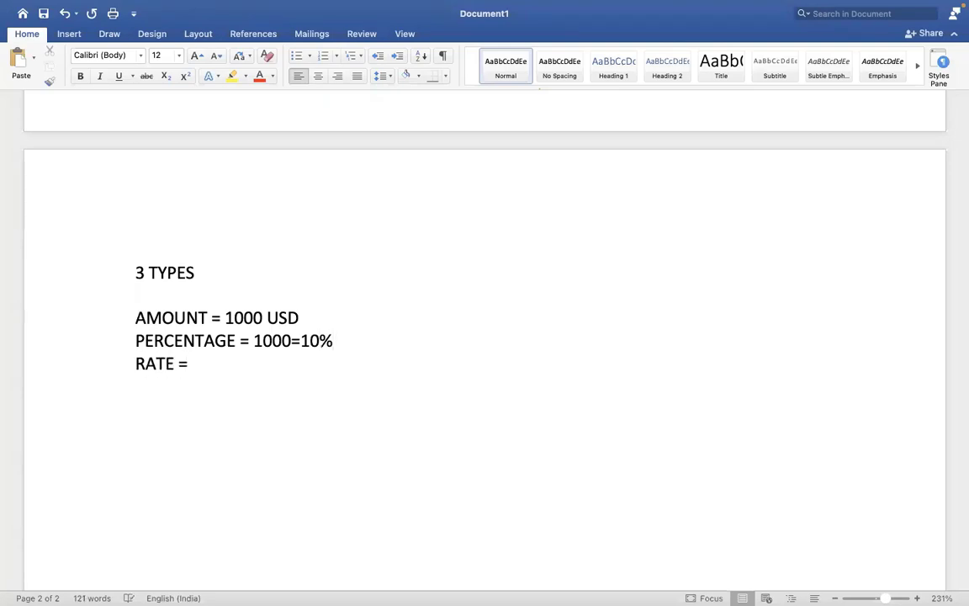
text(100 USD)
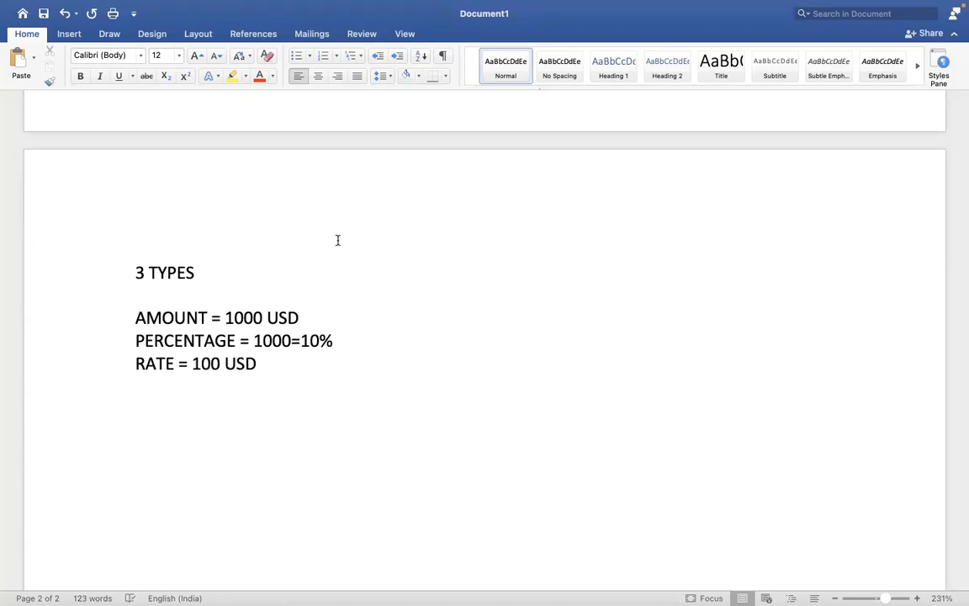
click(314, 313)
drag(314, 313, 186, 294)
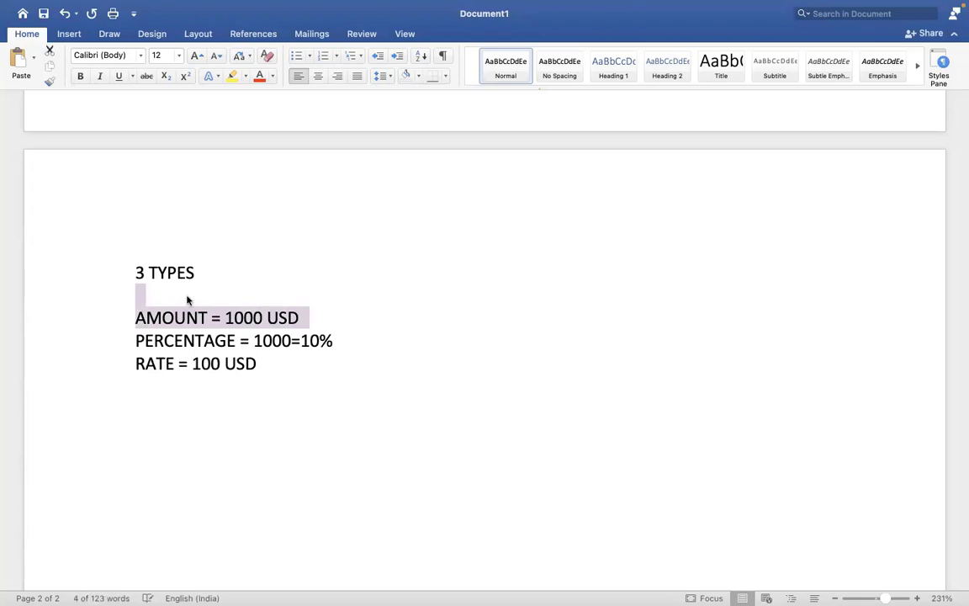
key(ctrl+Right)
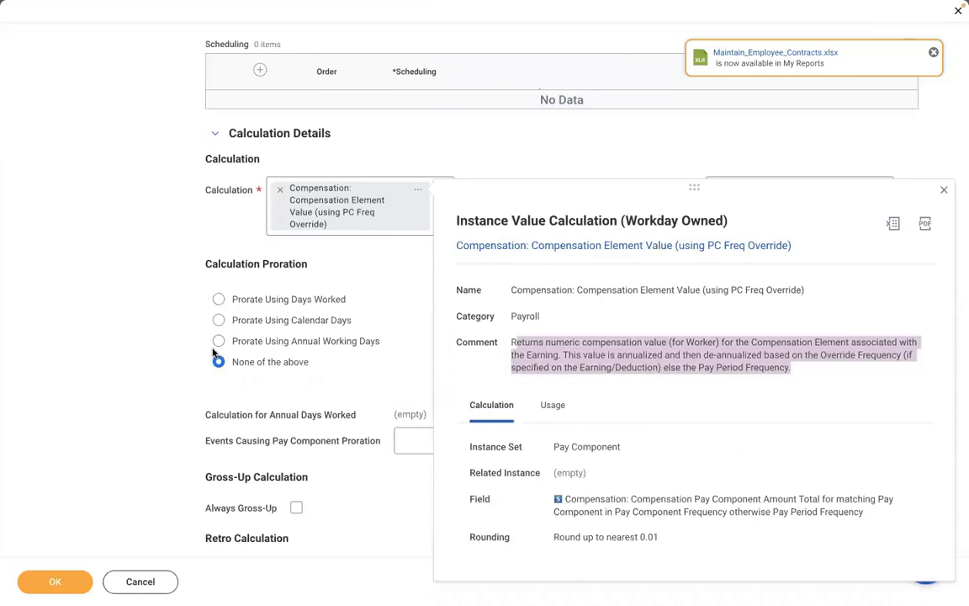
Dismiss the Instance Value Calculation popup and scroll down to the Compensation Element section.
click(135, 246)
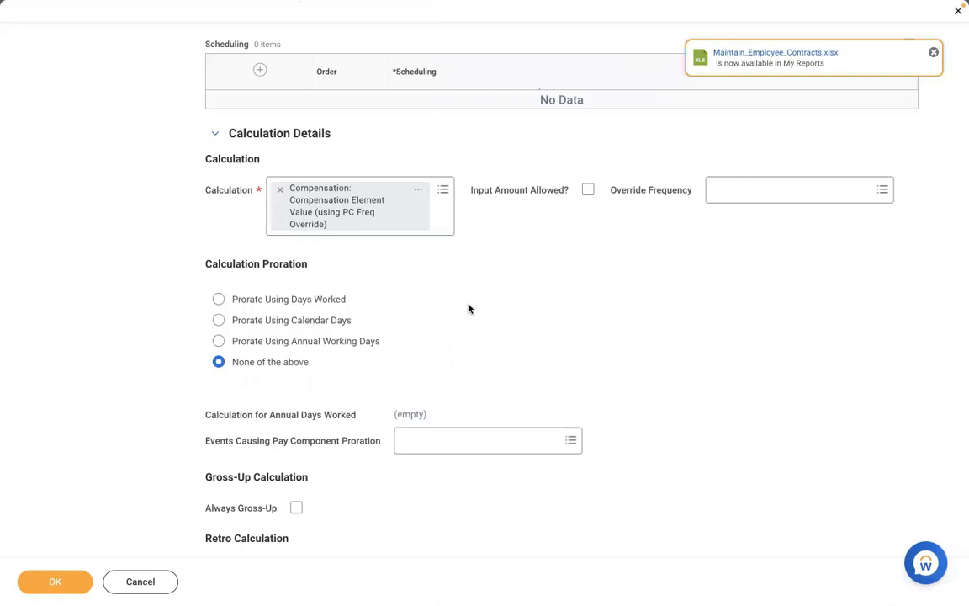
scroll(469, 308, down, 2)
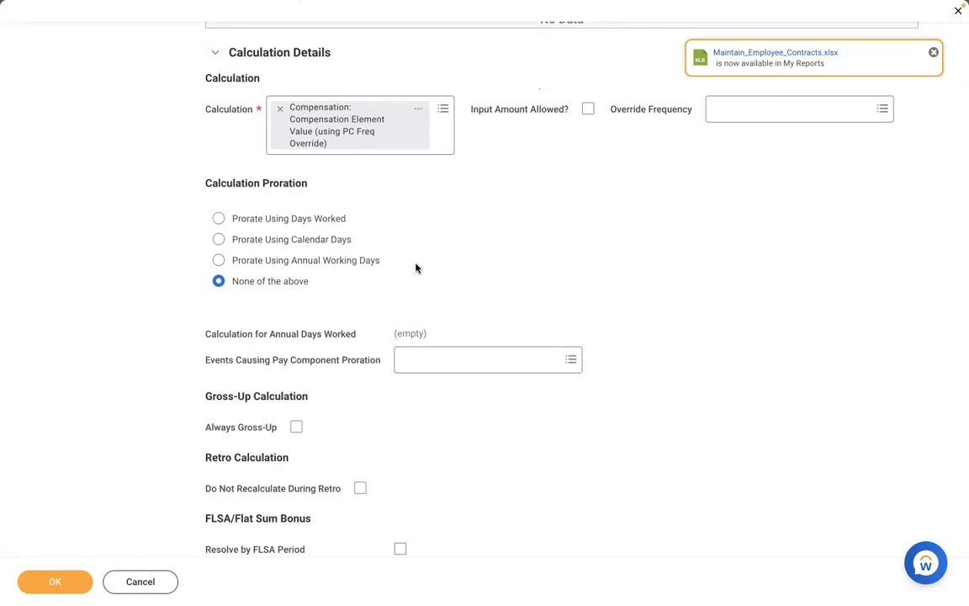
scroll(416, 269, down, 6)
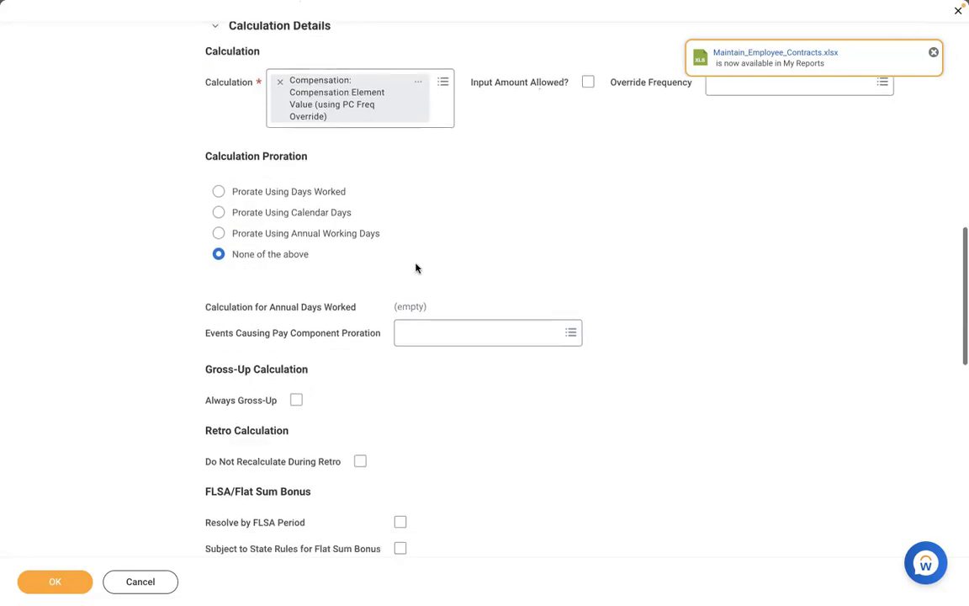
scroll(416, 269, down, 3)
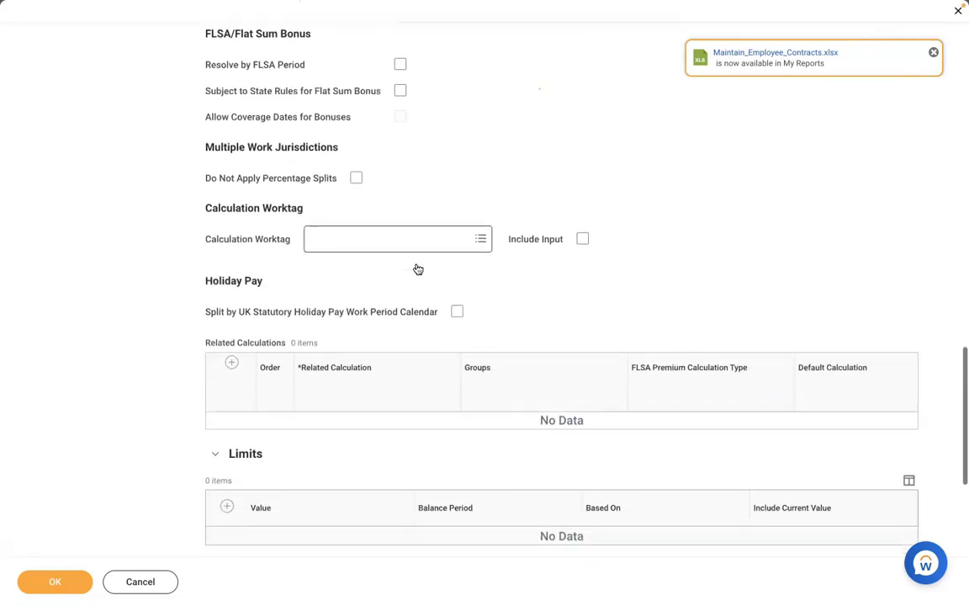
scroll(415, 268, down, 1)
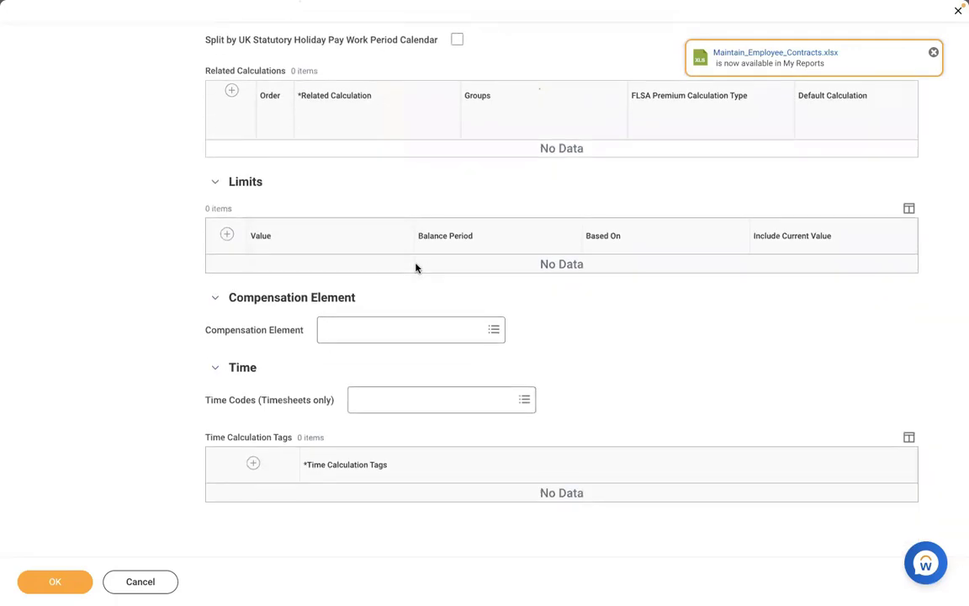
Set the earning's Compensation Element to Meal Allowance.
click(366, 329)
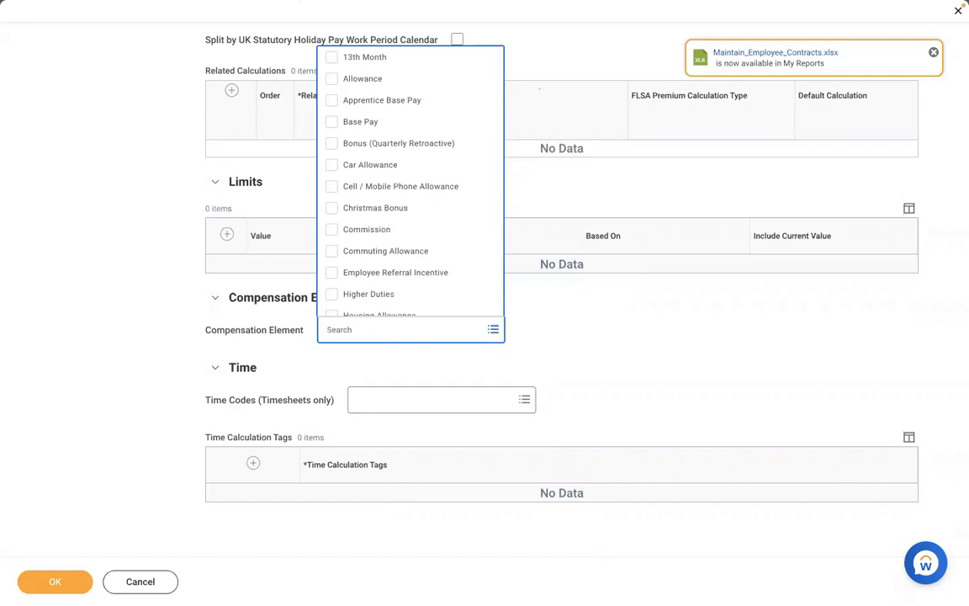
text(MEAL)
key(Return)
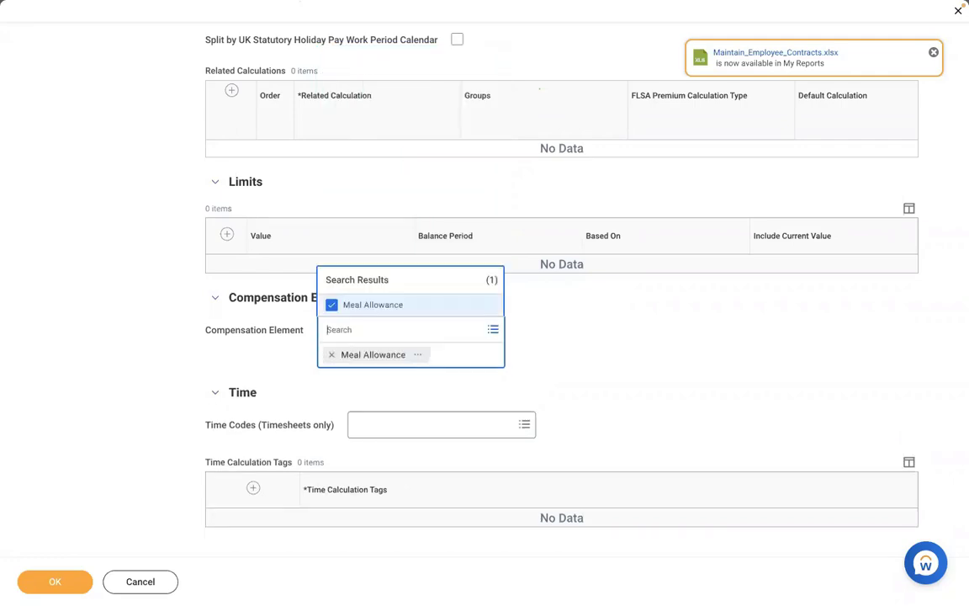
click(141, 342)
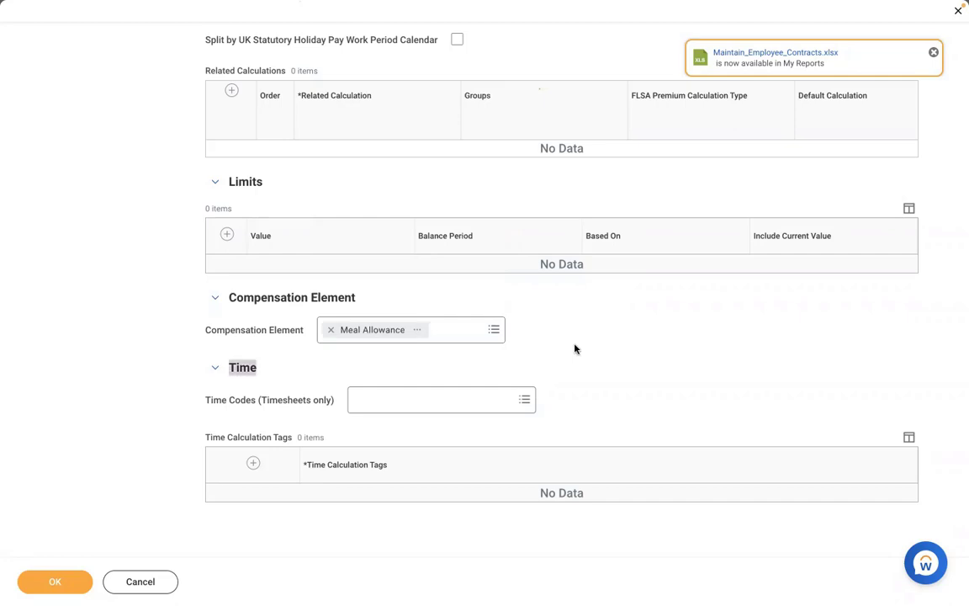
Scroll back up and show the earning's Non-Effective Dated settings.
scroll(575, 348, up, 5)
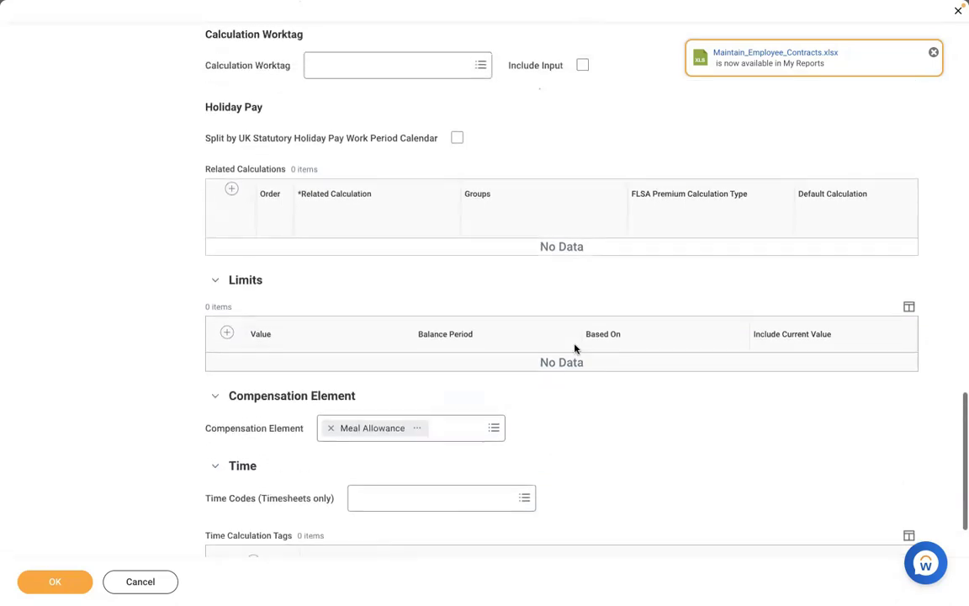
scroll(575, 348, up, 8)
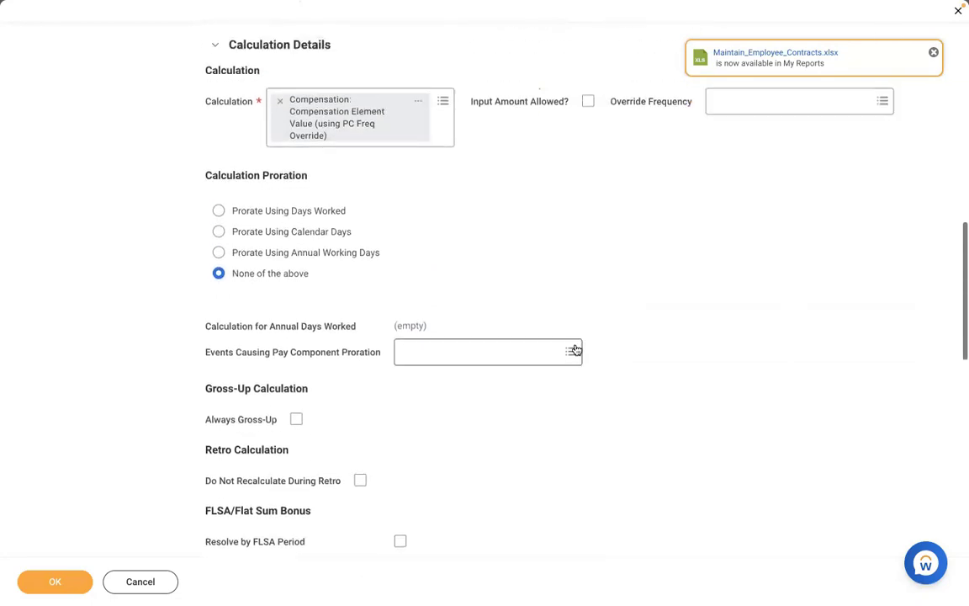
scroll(575, 349, up, 3)
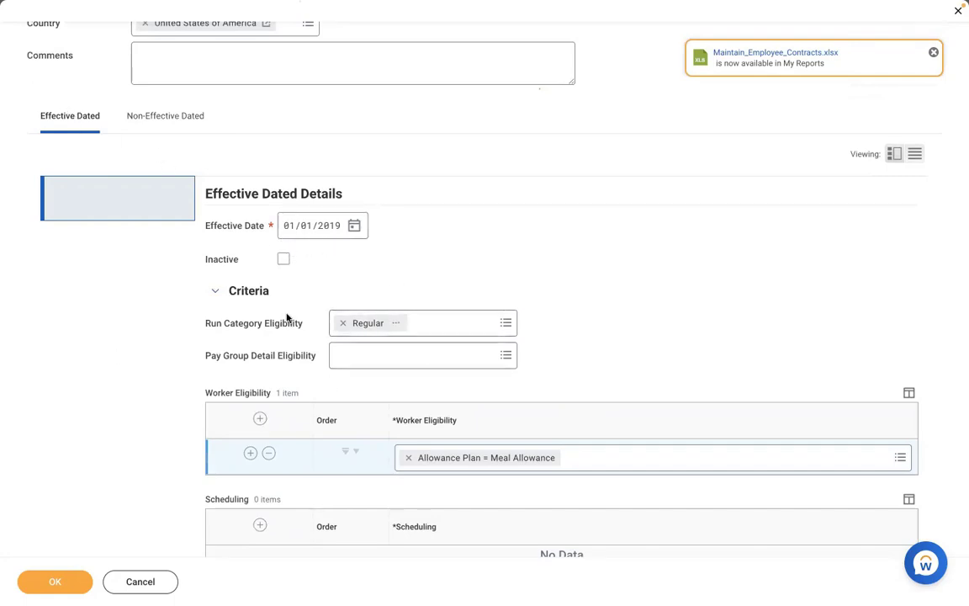
click(175, 131)
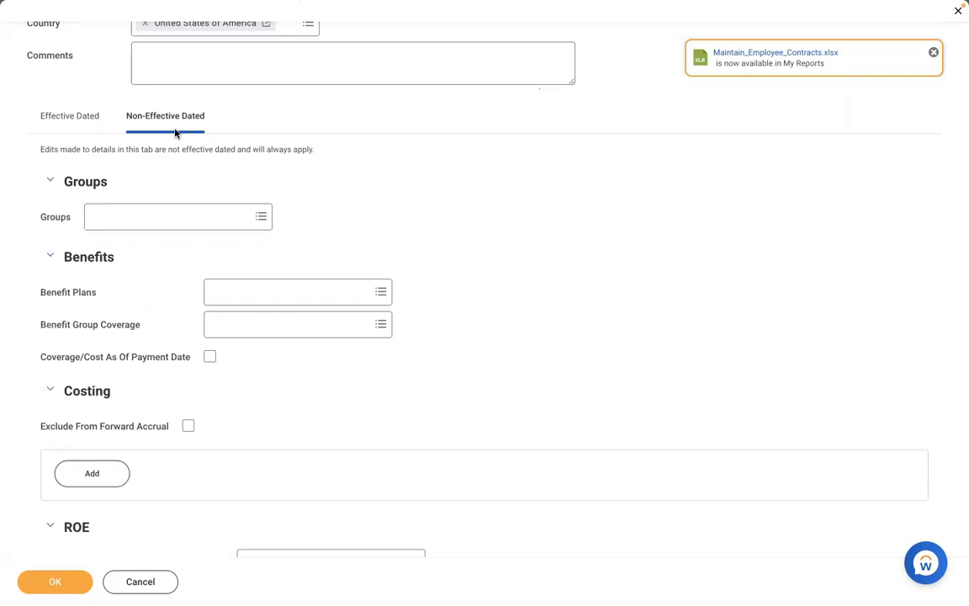
Add the Adds to Gross [CAN USA] and Federal Taxable (Withhold Taxes) [USA] groups.
click(145, 215)
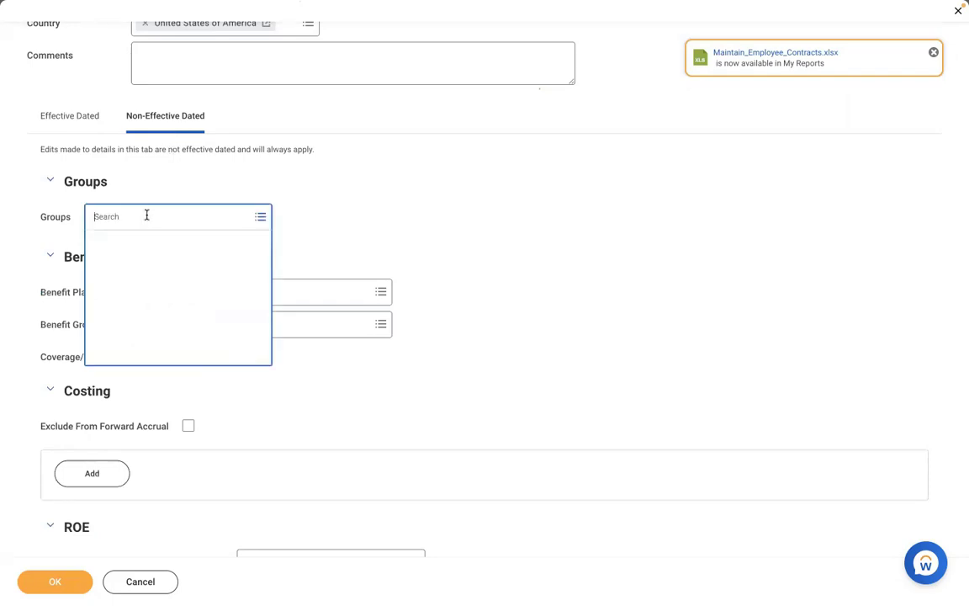
text(ADD TO GROSS)
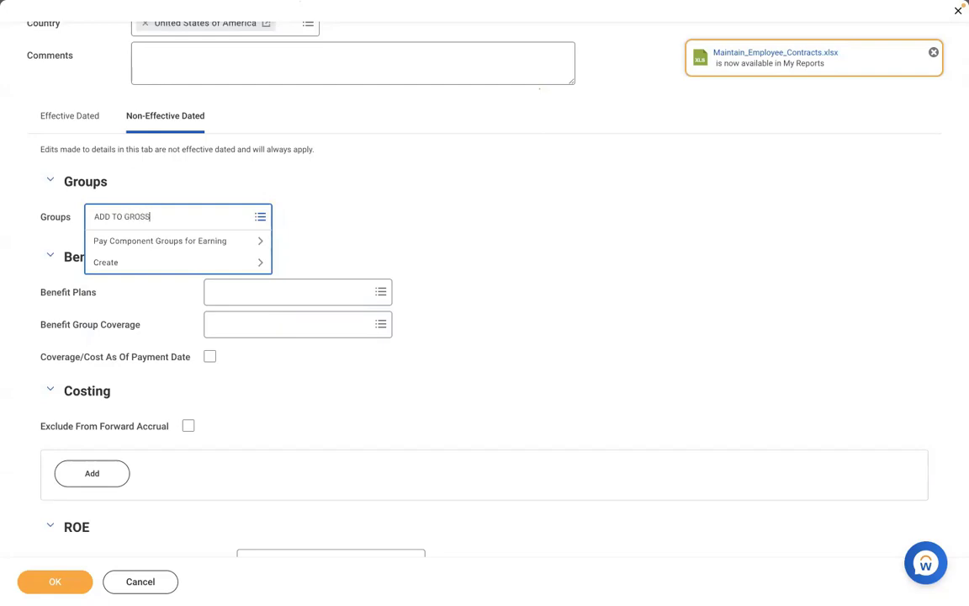
key(Return)
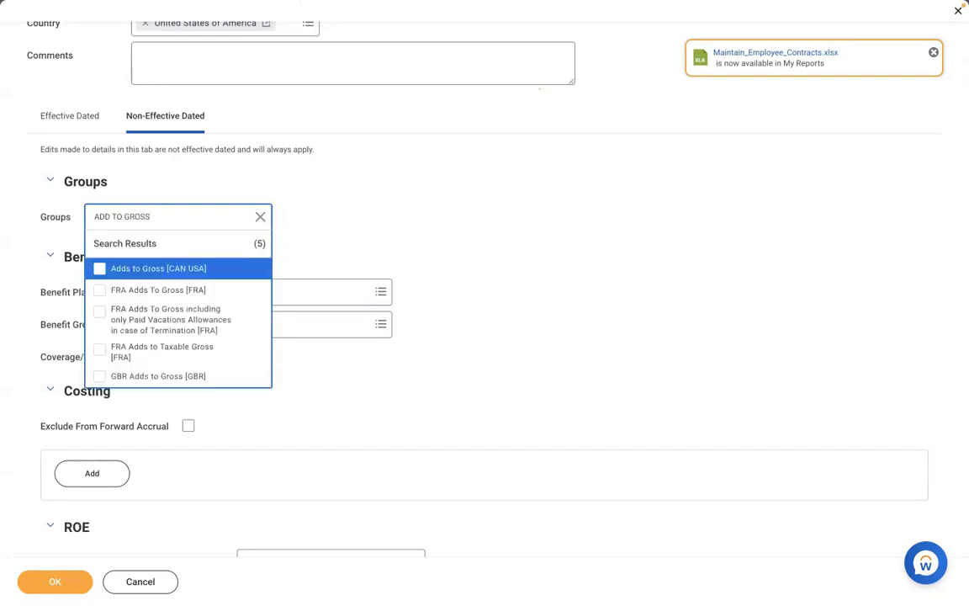
click(123, 271)
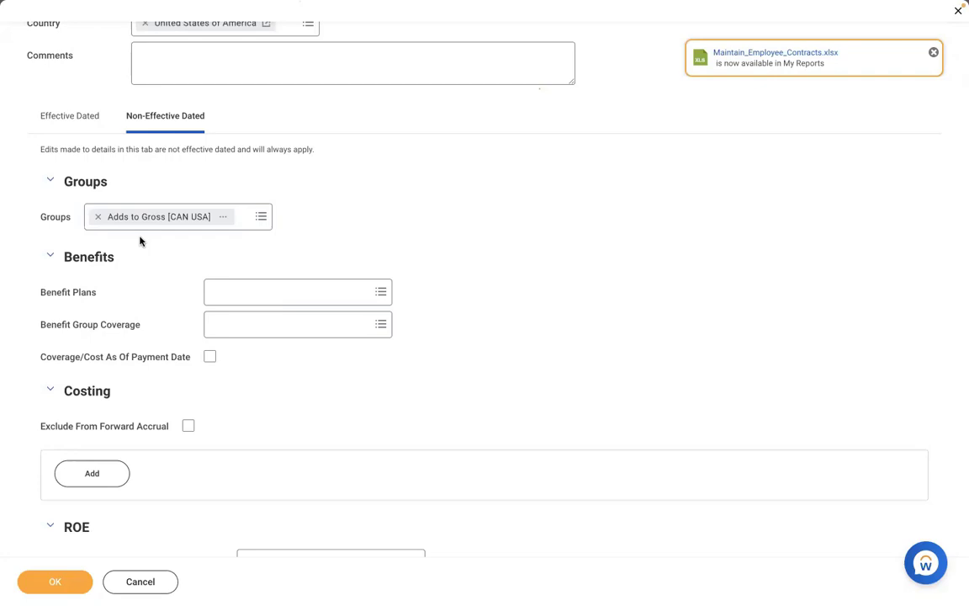
click(247, 219)
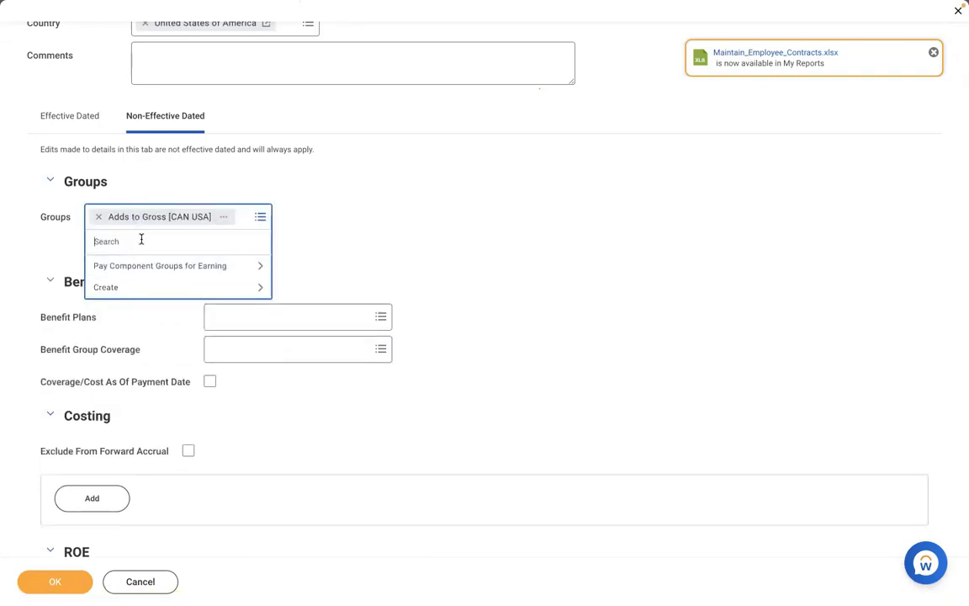
text(FEDERAL)
key(Return)
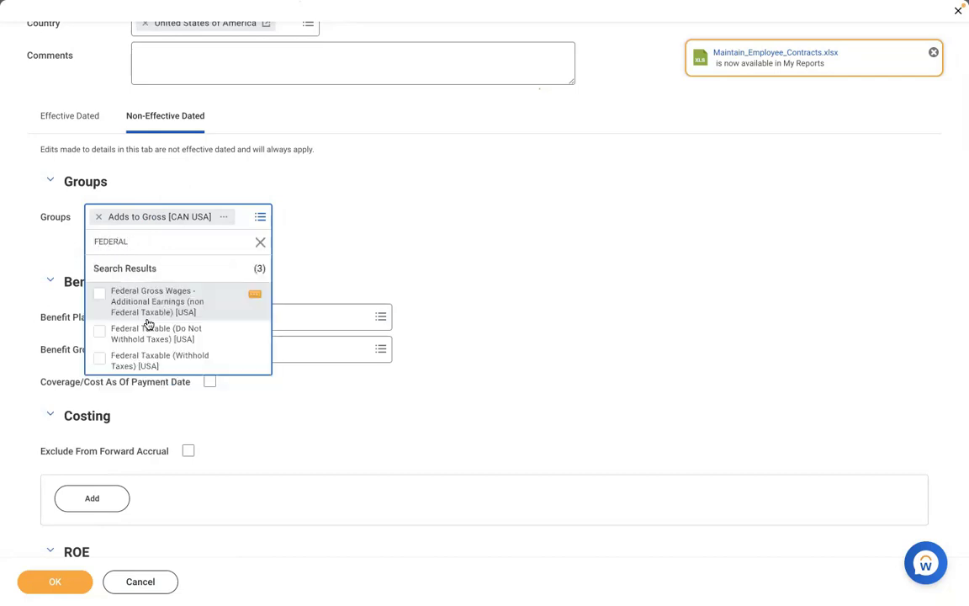
click(145, 363)
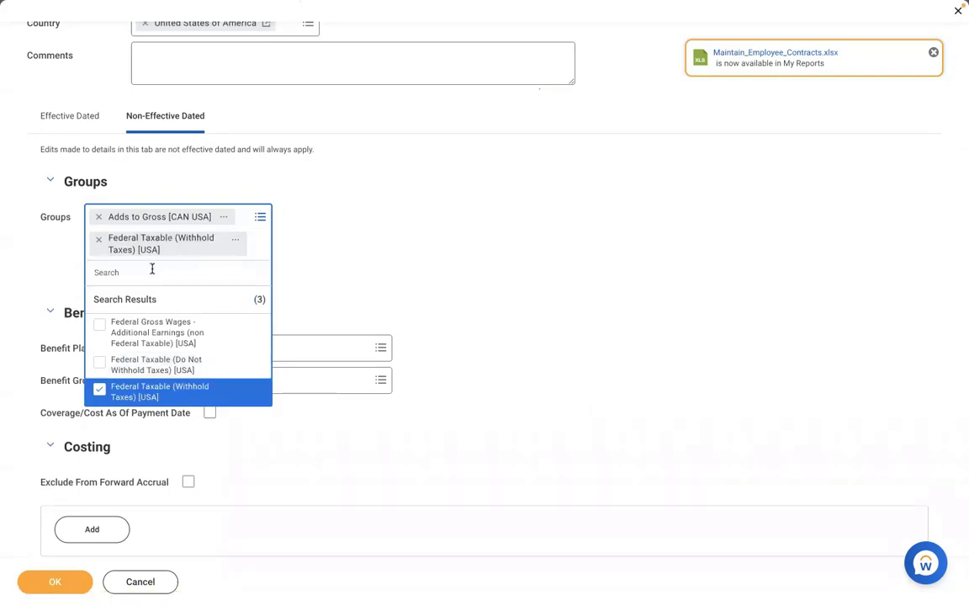
Add the State and Local Withholding Taxable, SUI Taxable and FUI Taxable [USA] groups.
text(STATE)
key(Return)
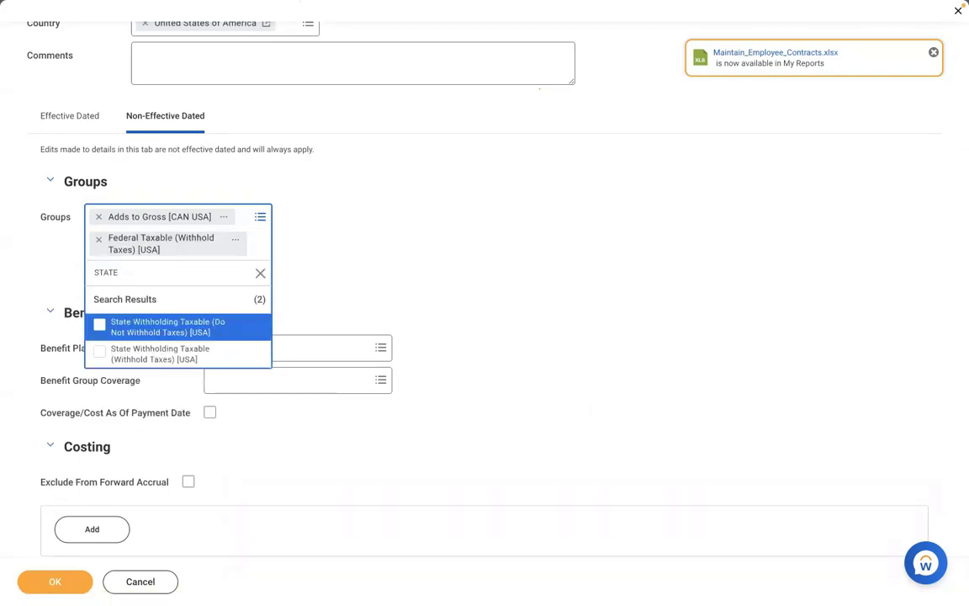
click(155, 354)
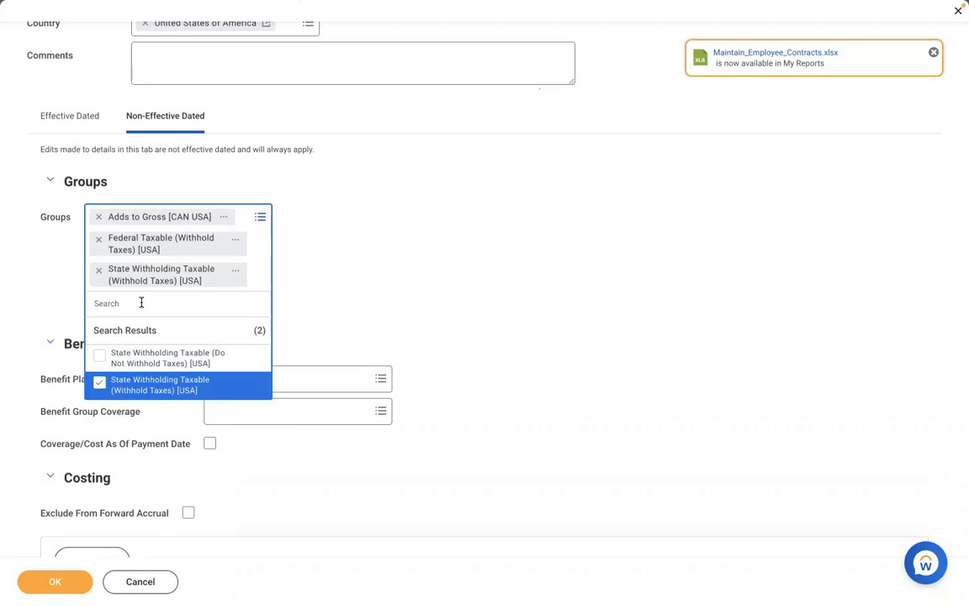
text(CIR)
text(TY)
key(Return)
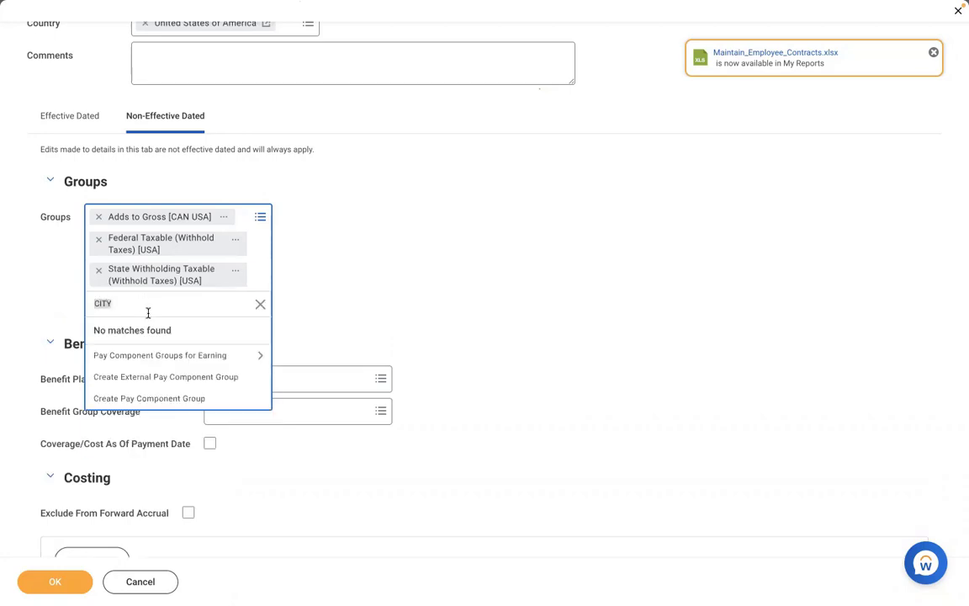
text(LOCAL)
key(Return)
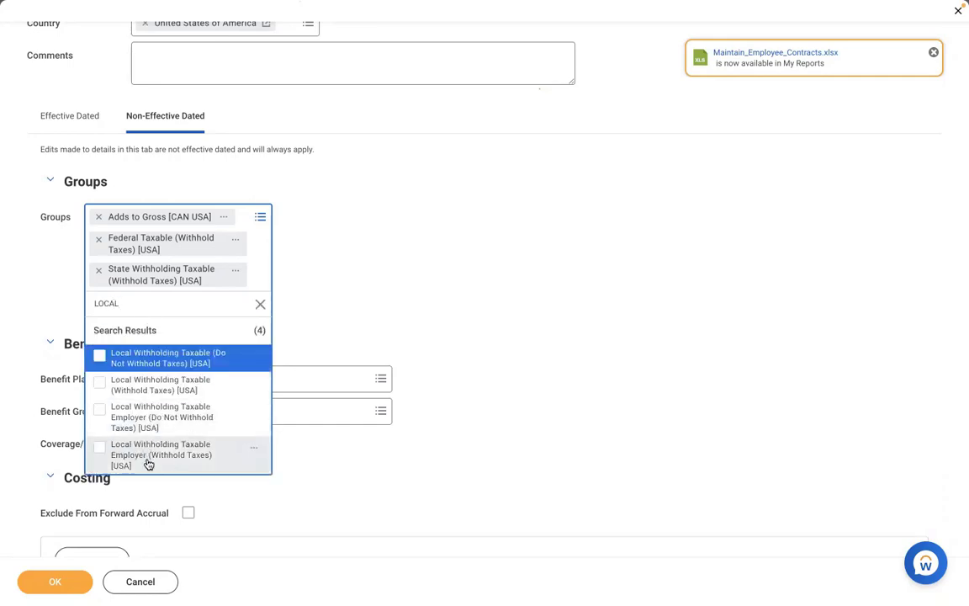
click(124, 383)
text(SUI)
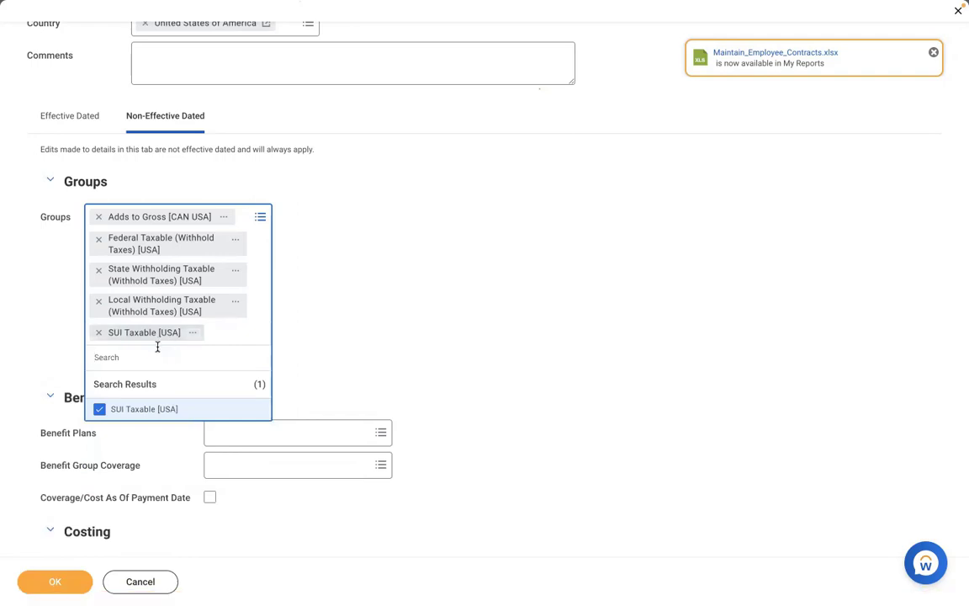
text(FUI)
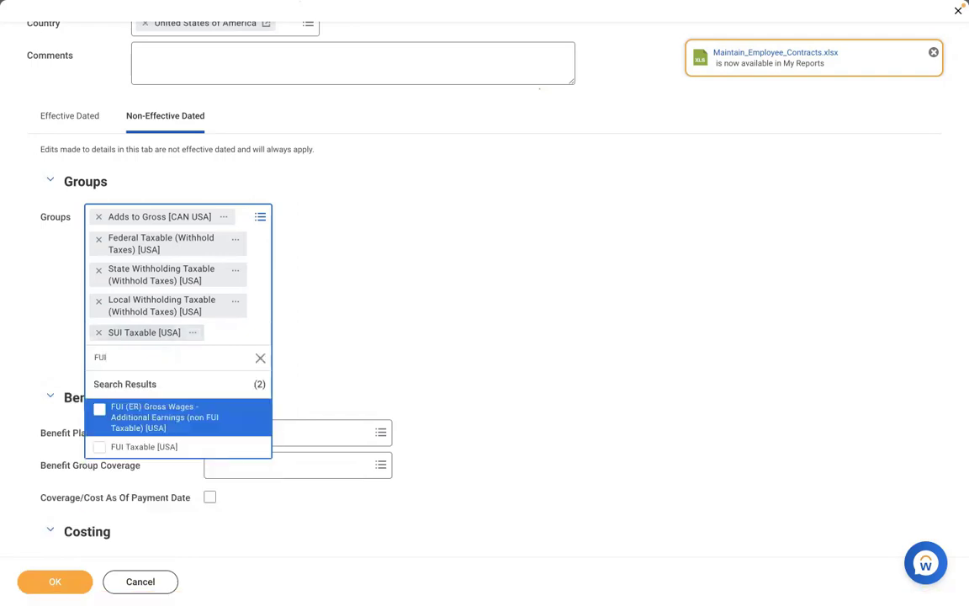
click(153, 449)
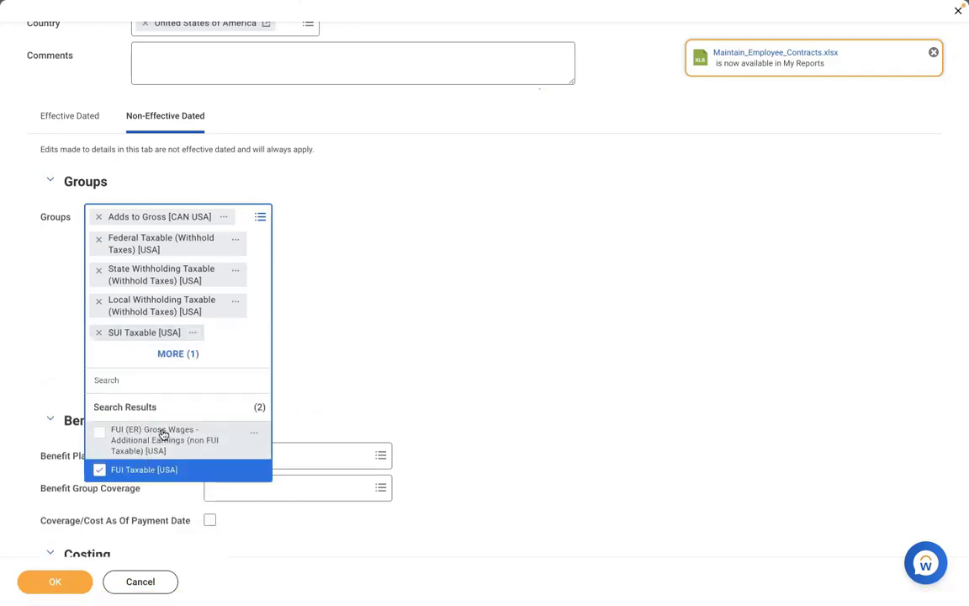
click(373, 361)
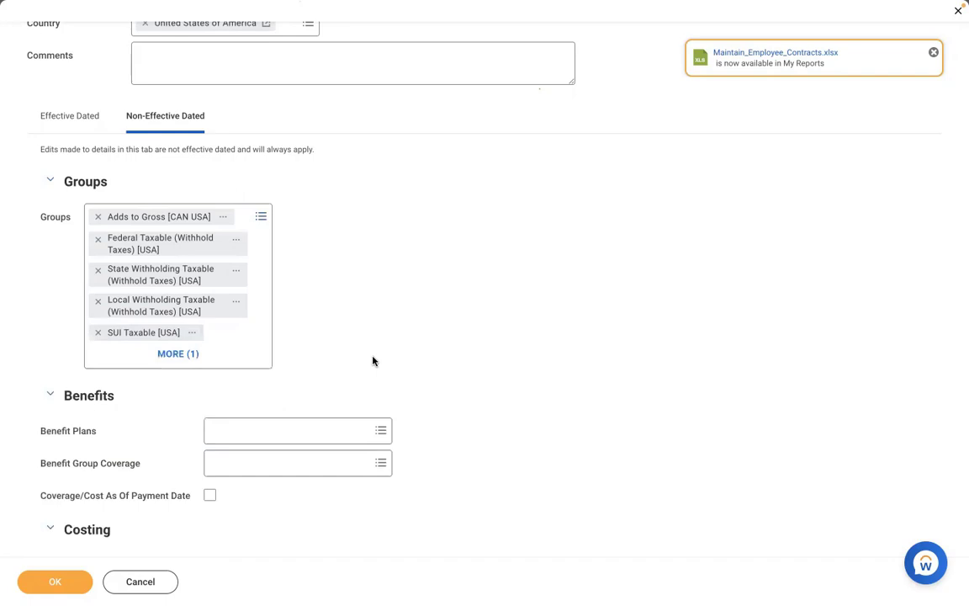
Review the effective-dated Calculation Details and submit the AMD - Meal Allowance earning.
click(87, 126)
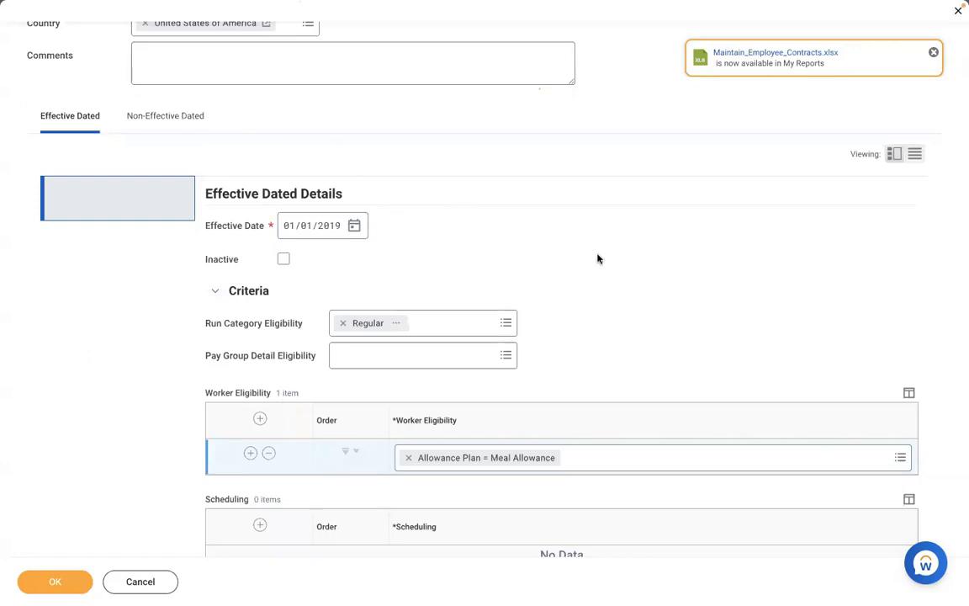
scroll(597, 259, down, 3)
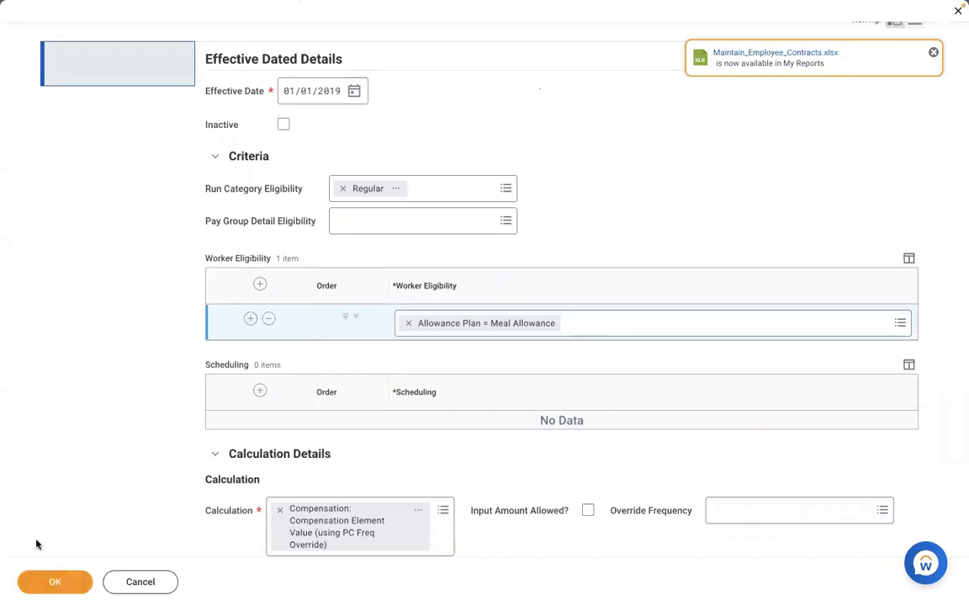
click(48, 584)
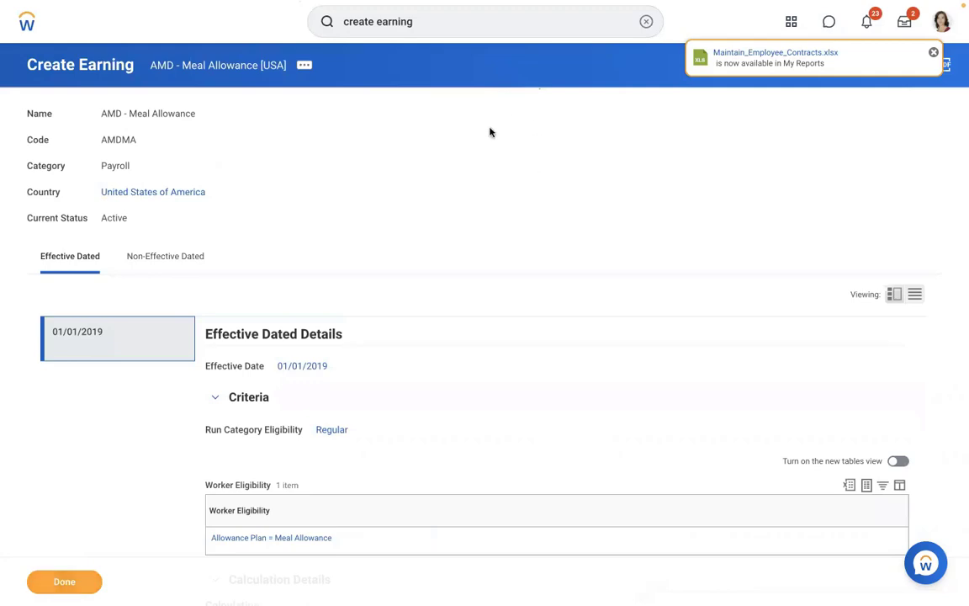
Search for the worker, open their profile and view the 01/01/2019–01/15/2019 Pay results.
click(645, 22)
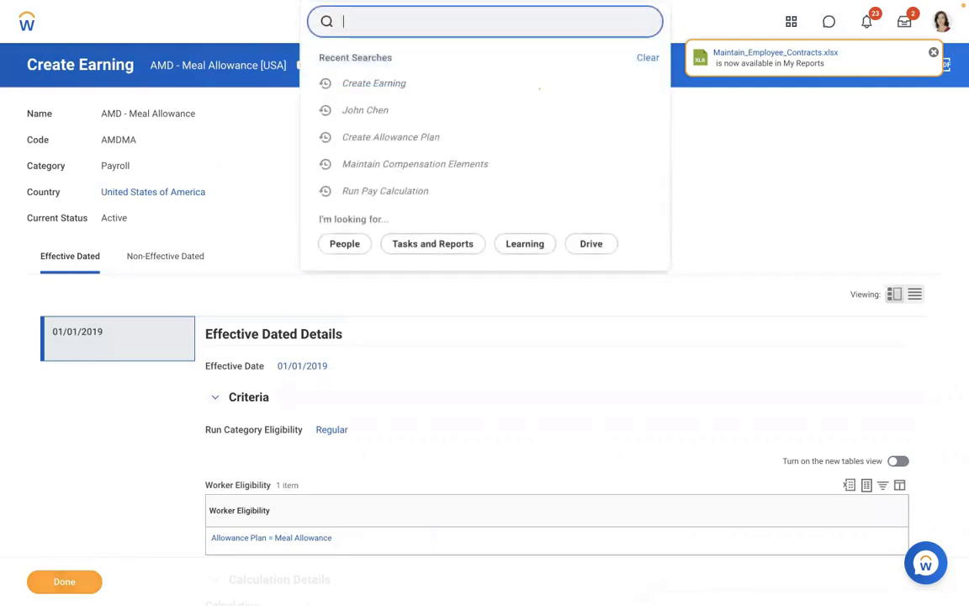
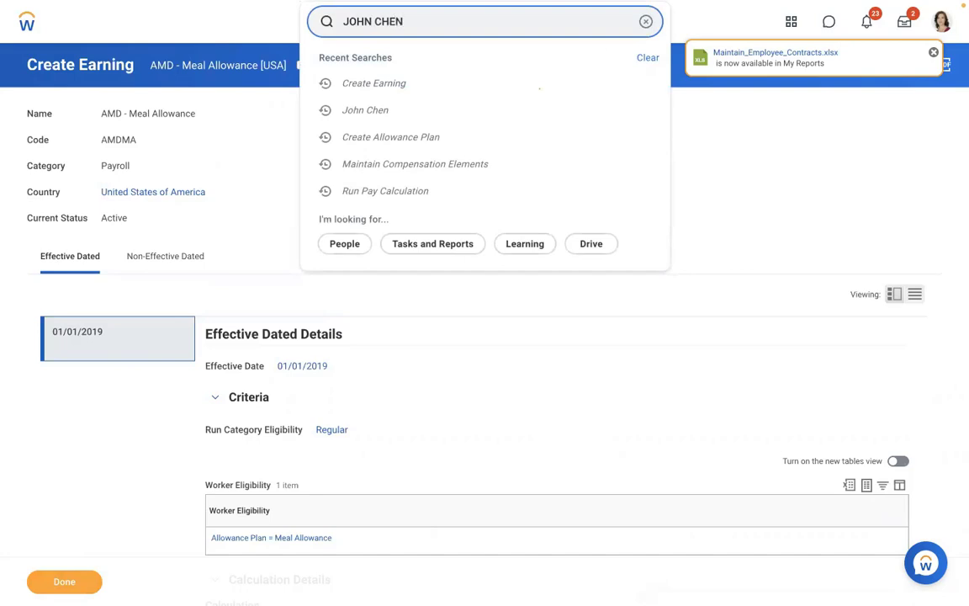
click(368, 71)
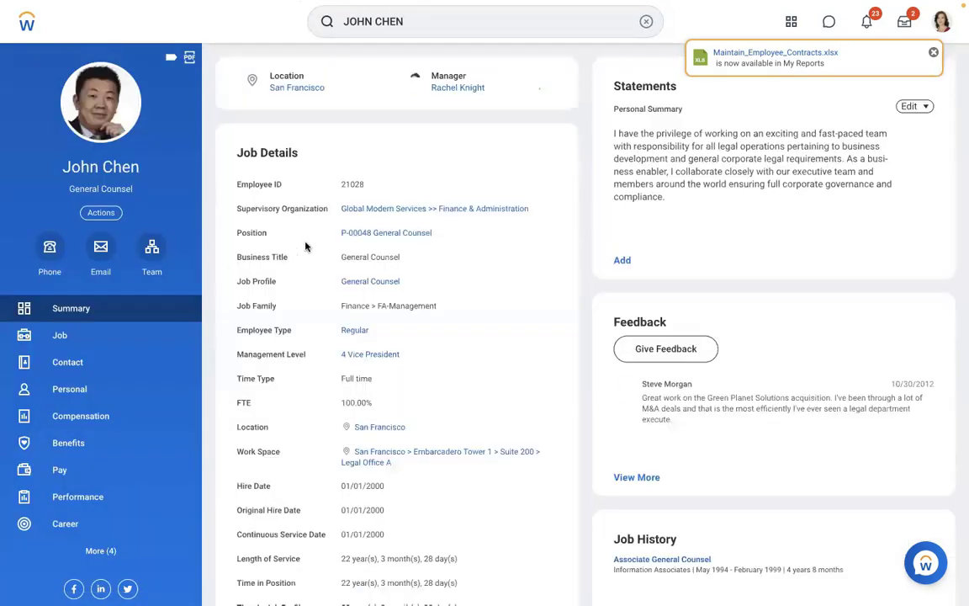
click(54, 497)
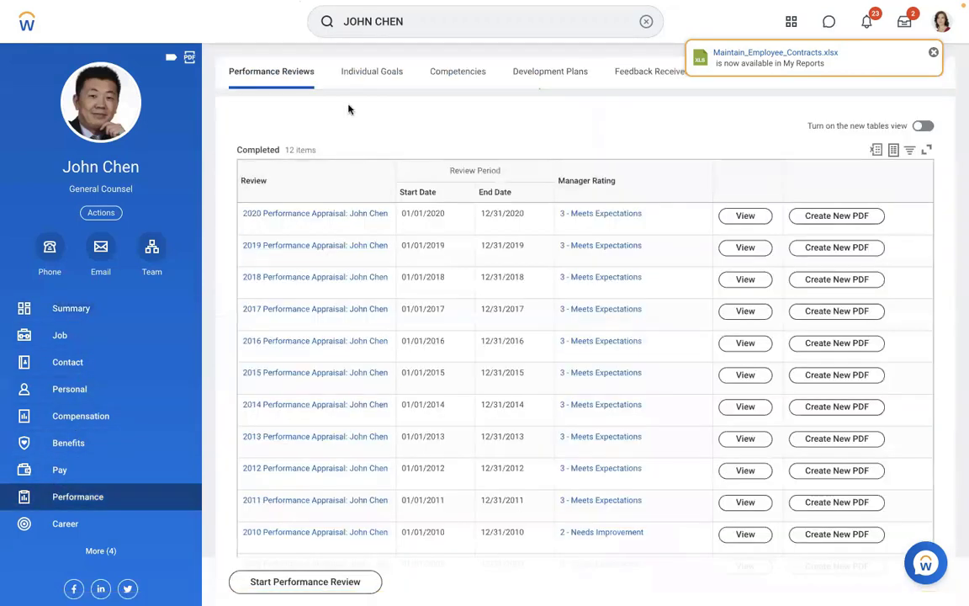
click(49, 482)
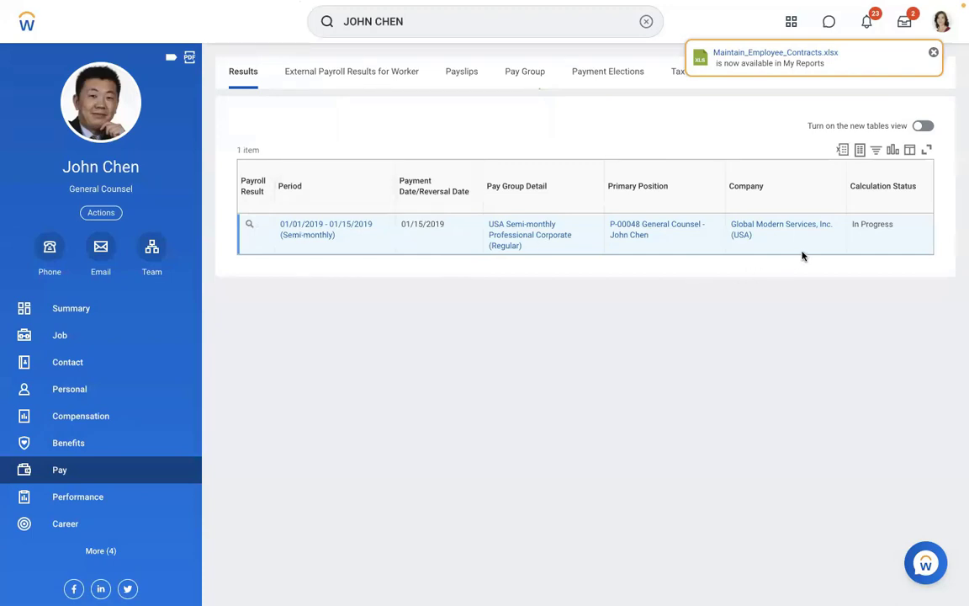
Choose Pay Calculation > Re-Calculate for the in-progress 01/15/2019 payroll result.
mouse_move(856, 224)
click(262, 225)
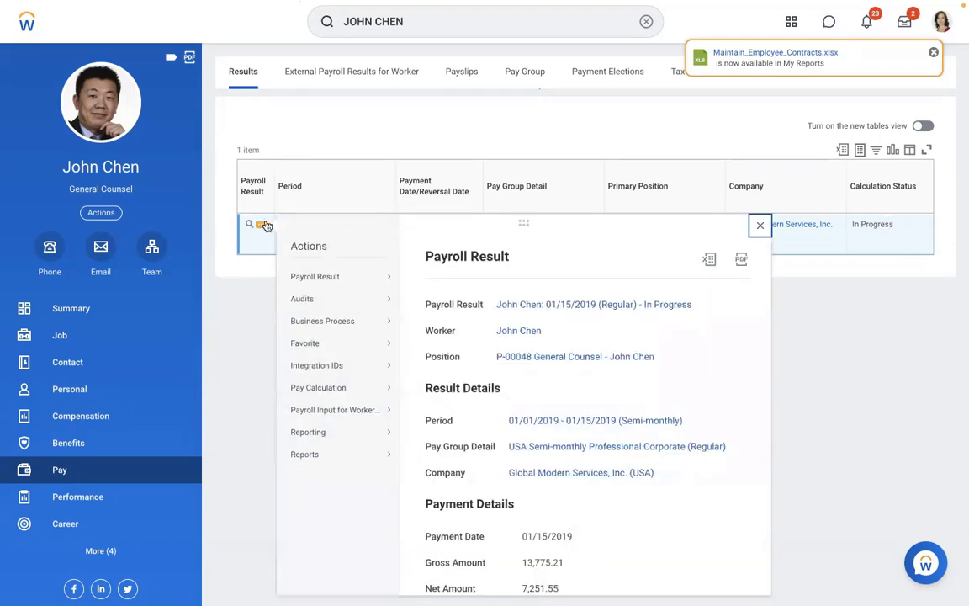
mouse_move(337, 393)
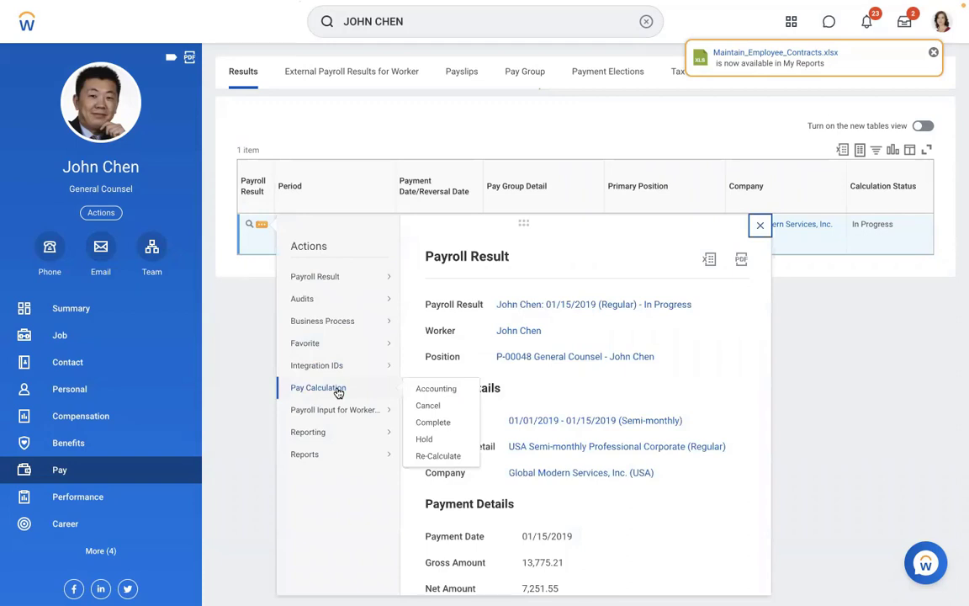
click(236, 266)
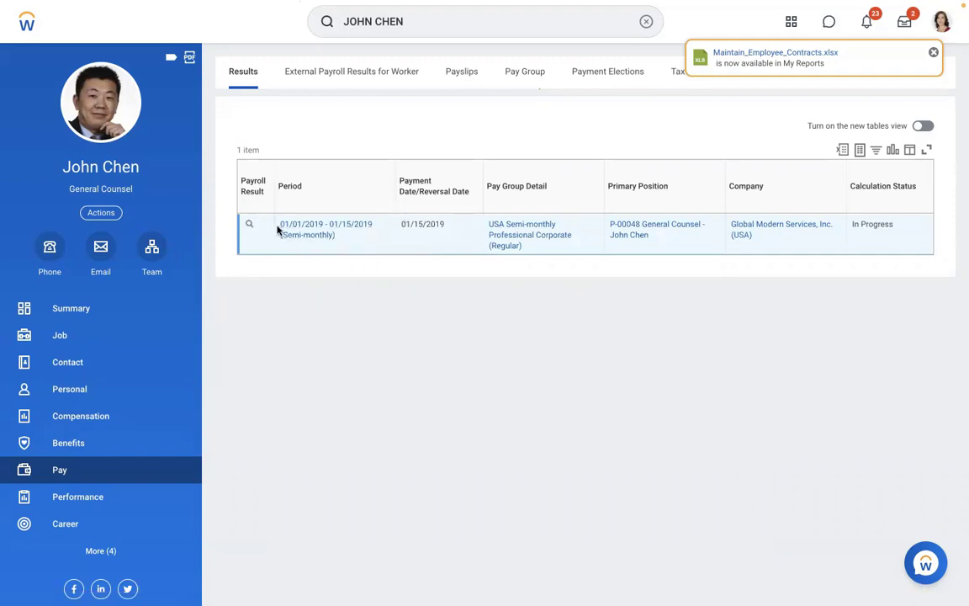
mouse_move(261, 228)
click(261, 227)
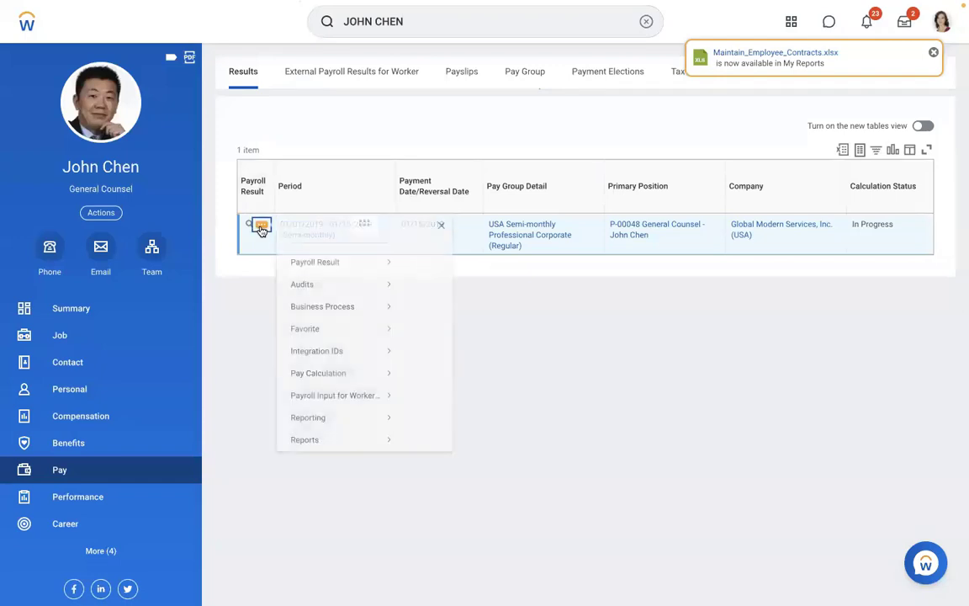
mouse_move(316, 279)
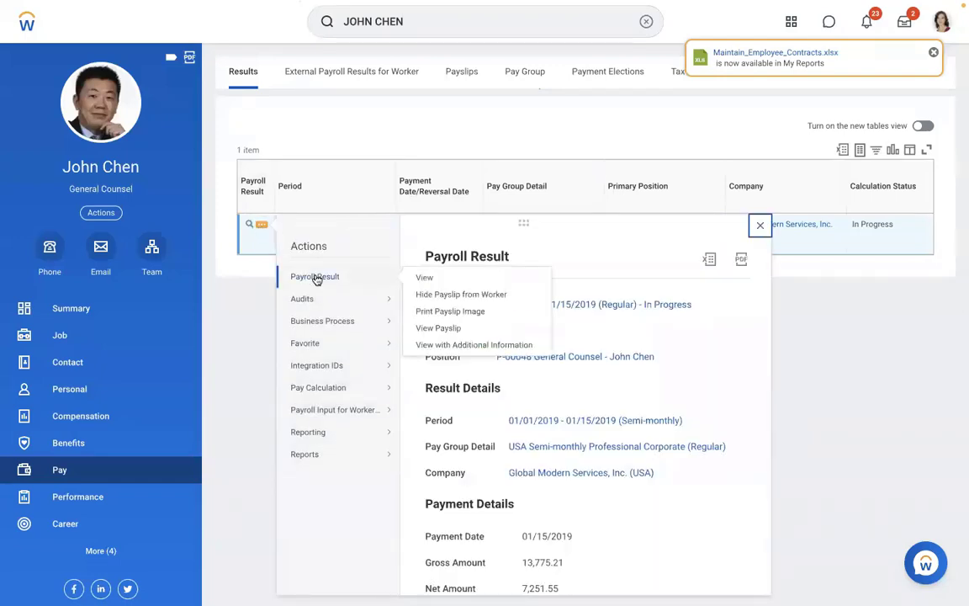
mouse_move(327, 385)
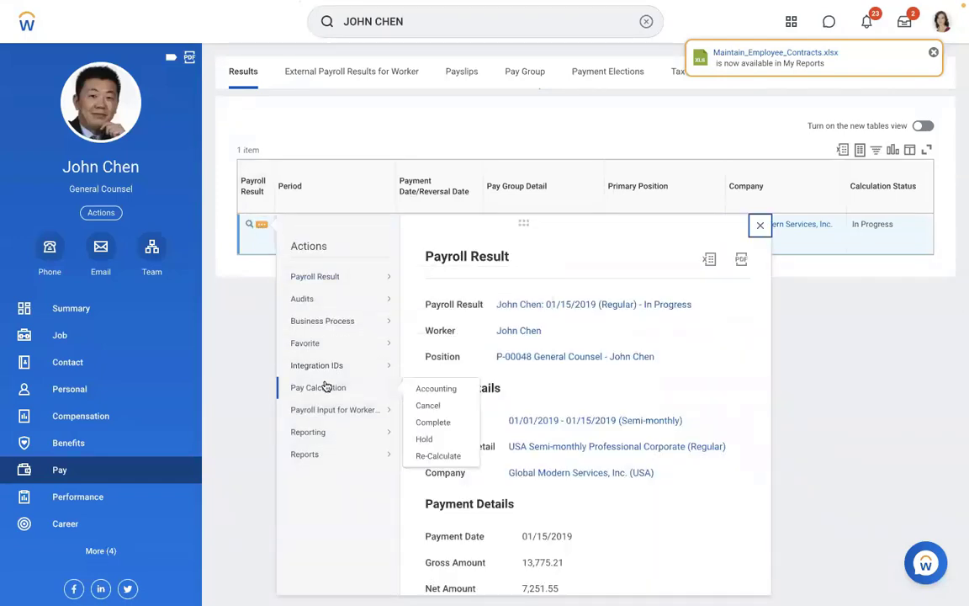
click(425, 456)
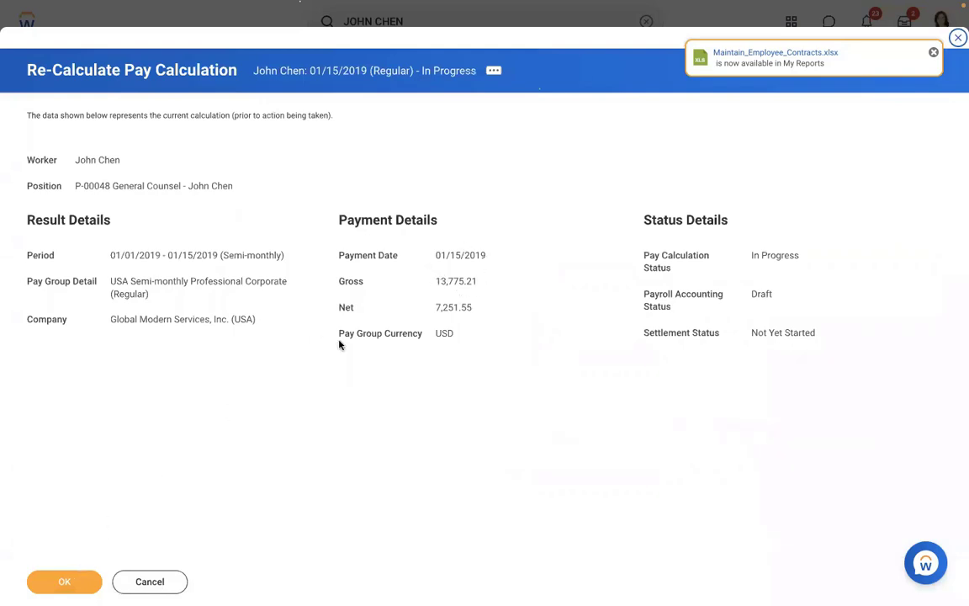
Note the current gross of 13,775.21 and confirm the re-calculation.
drag(487, 281, 426, 281)
double_click(446, 281)
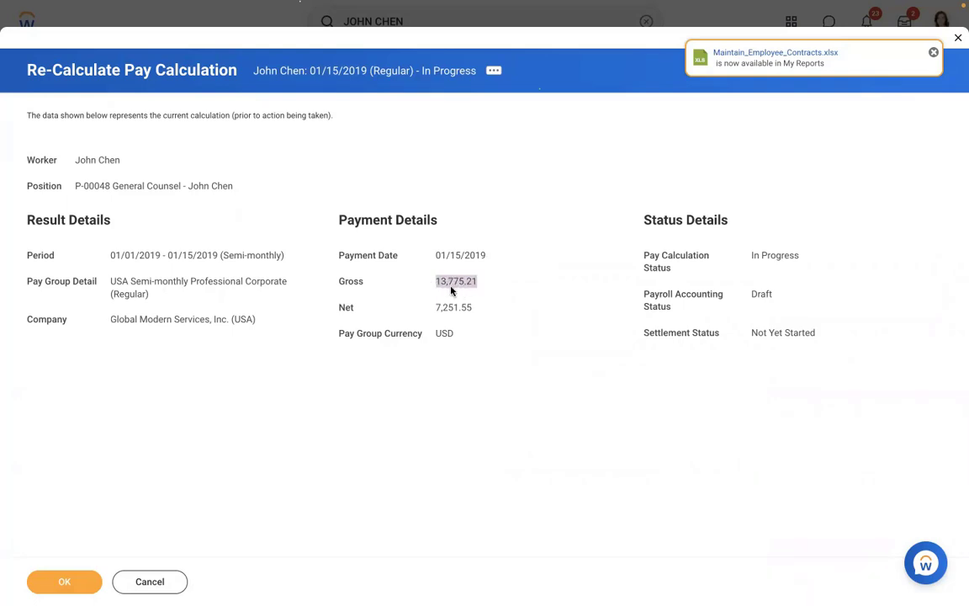
click(449, 287)
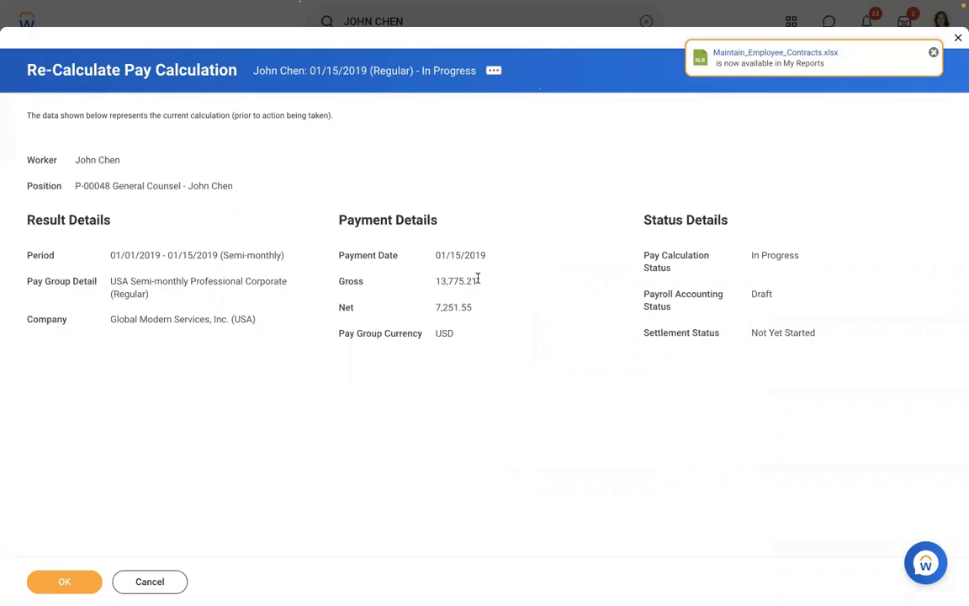
drag(478, 281, 438, 281)
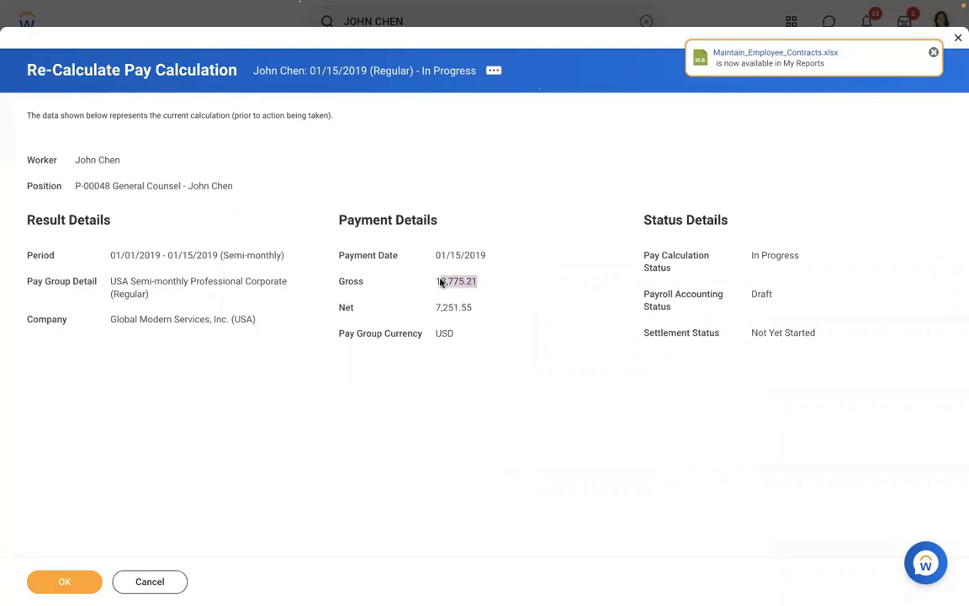
click(63, 581)
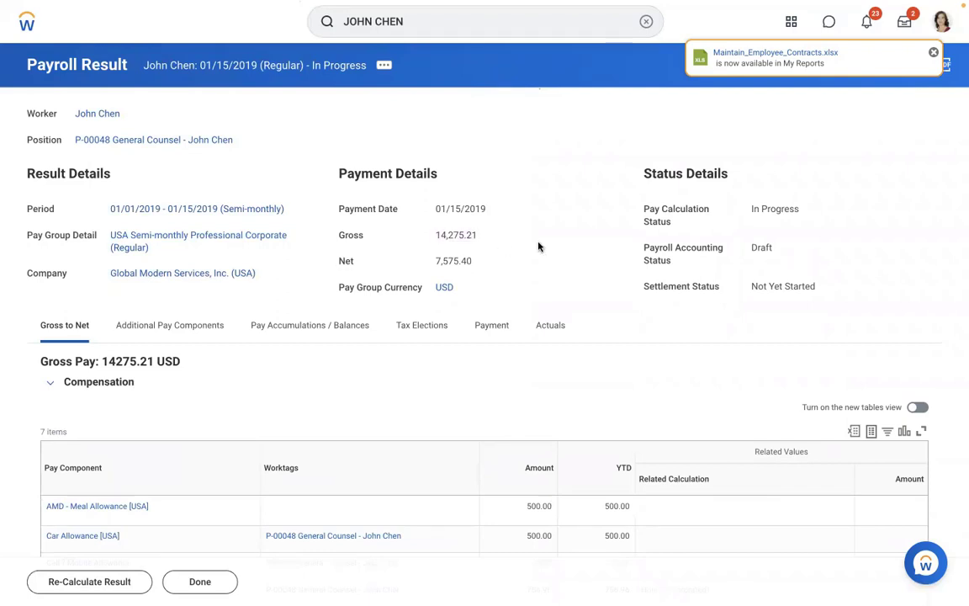
Scroll the recalculated result and highlight the Meal Allowance amount and YTD values.
scroll(538, 246, down, 2)
scroll(538, 246, down, 1)
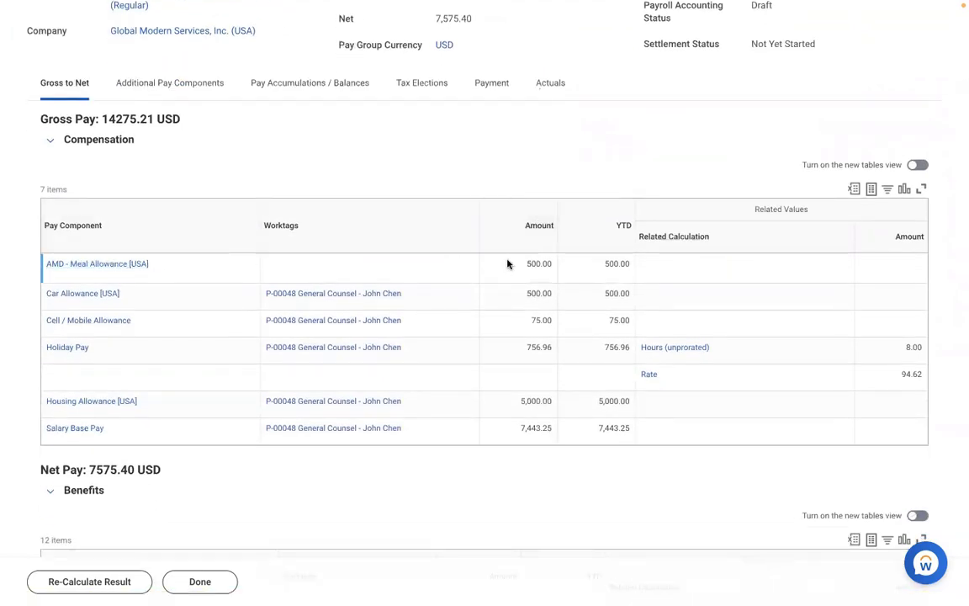
drag(504, 266, 631, 268)
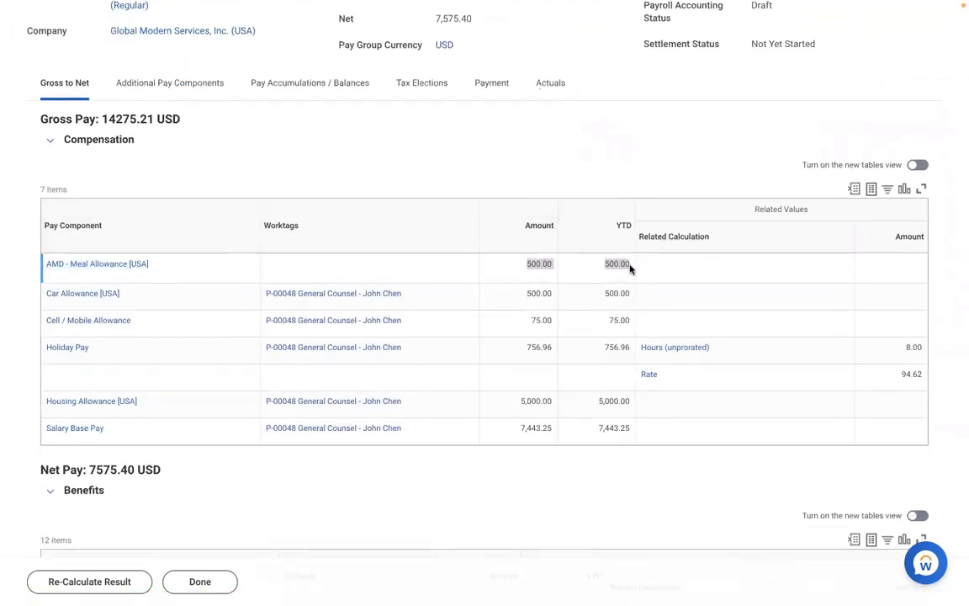
click(370, 160)
scroll(370, 160, up, 3)
scroll(372, 160, up, 2)
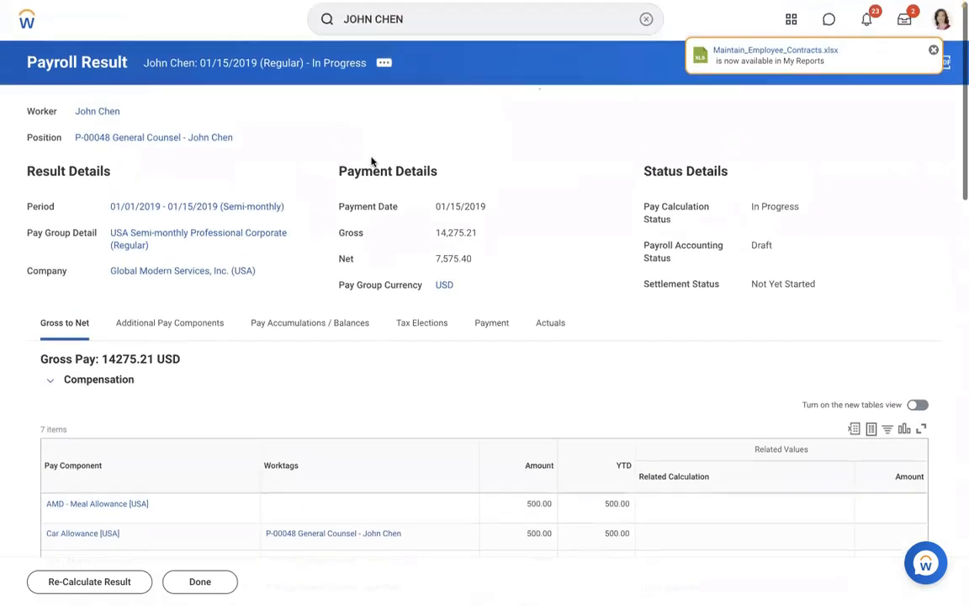
Open View Payslip from the payroll result's Payroll Result actions.
click(385, 67)
mouse_move(447, 230)
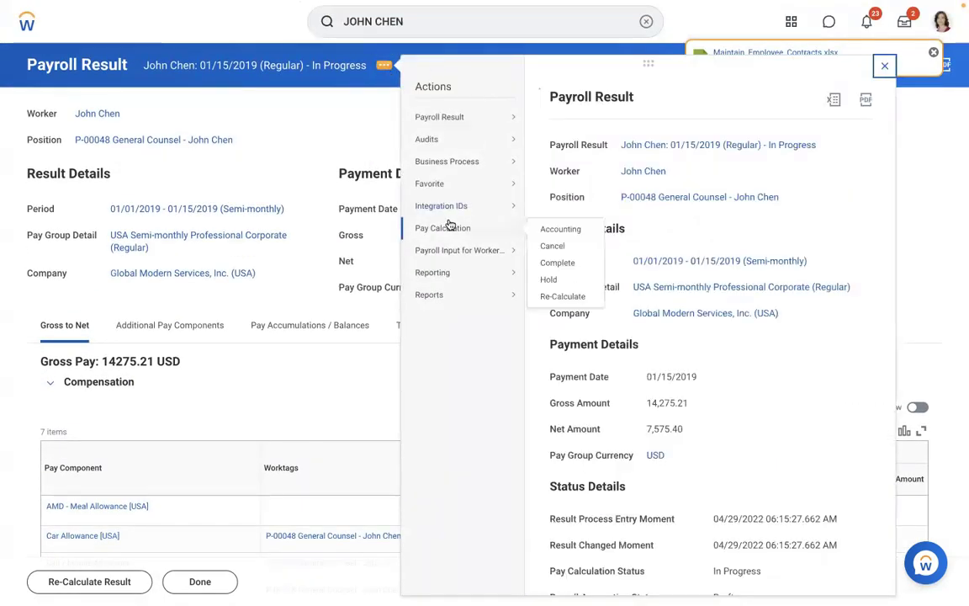
mouse_move(455, 113)
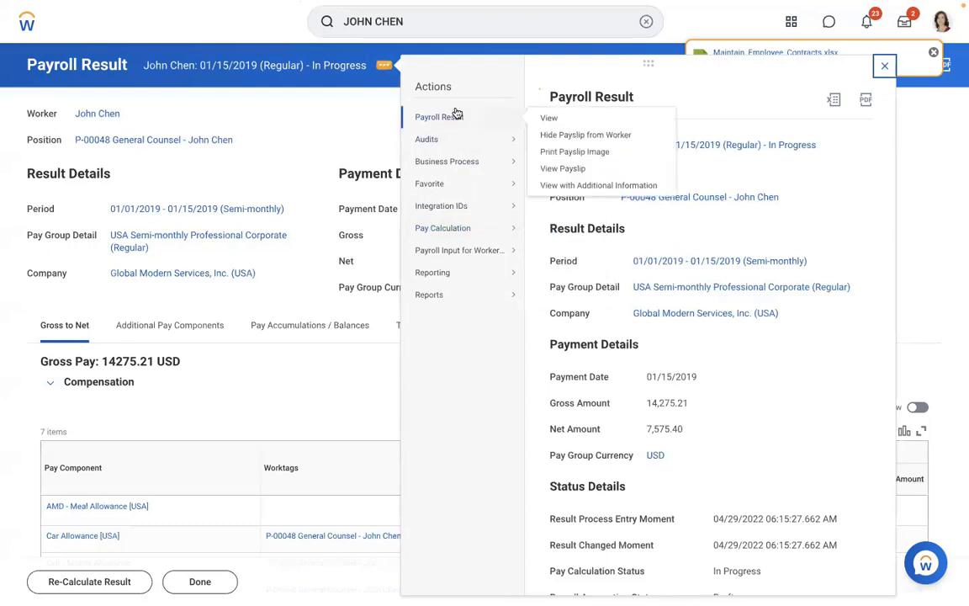
click(562, 140)
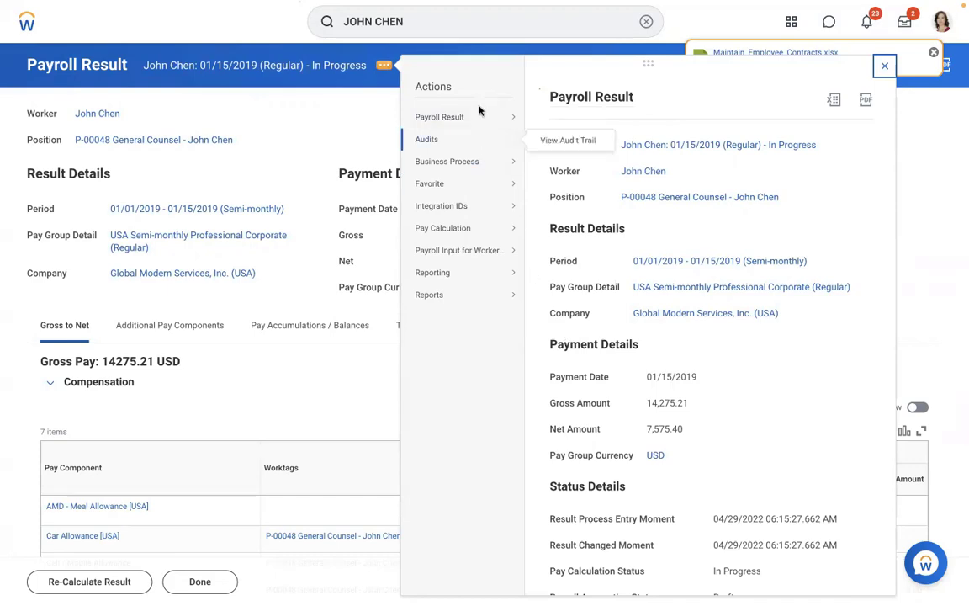
mouse_move(481, 116)
click(564, 168)
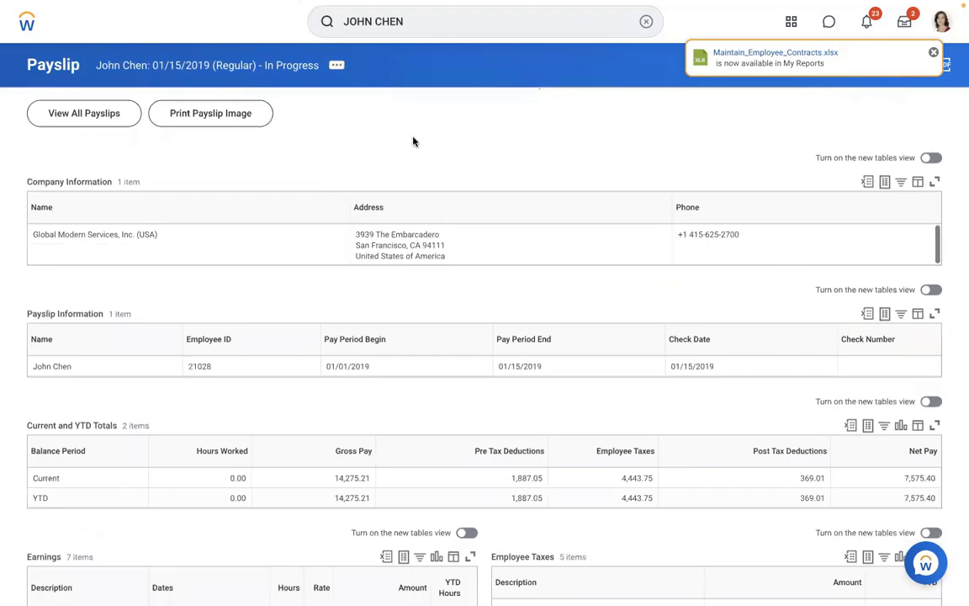
Highlight the AMD - Meal Allowance 500.00 earnings row, then return to the Word notes.
scroll(413, 141, down, 5)
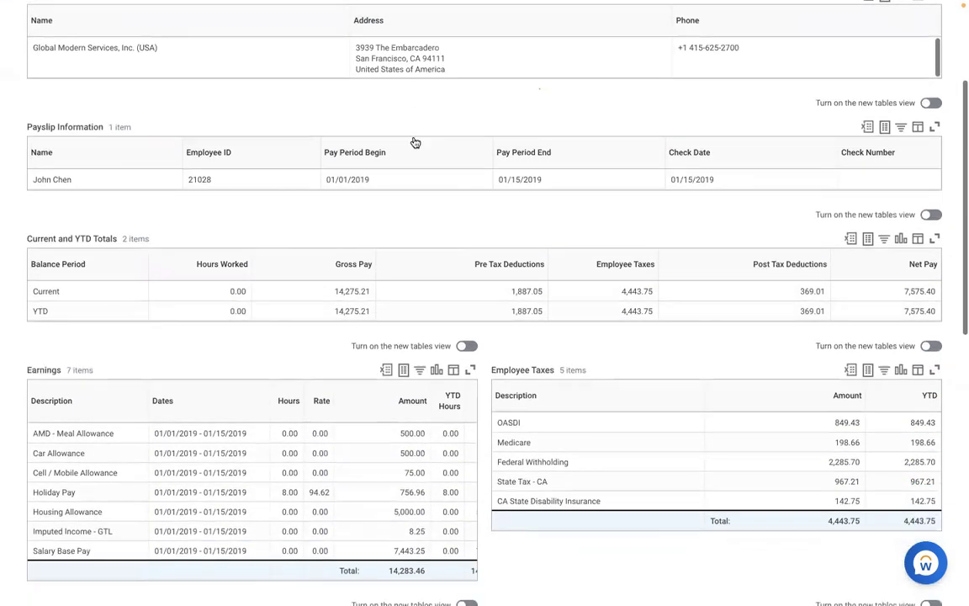
scroll(413, 141, down, 5)
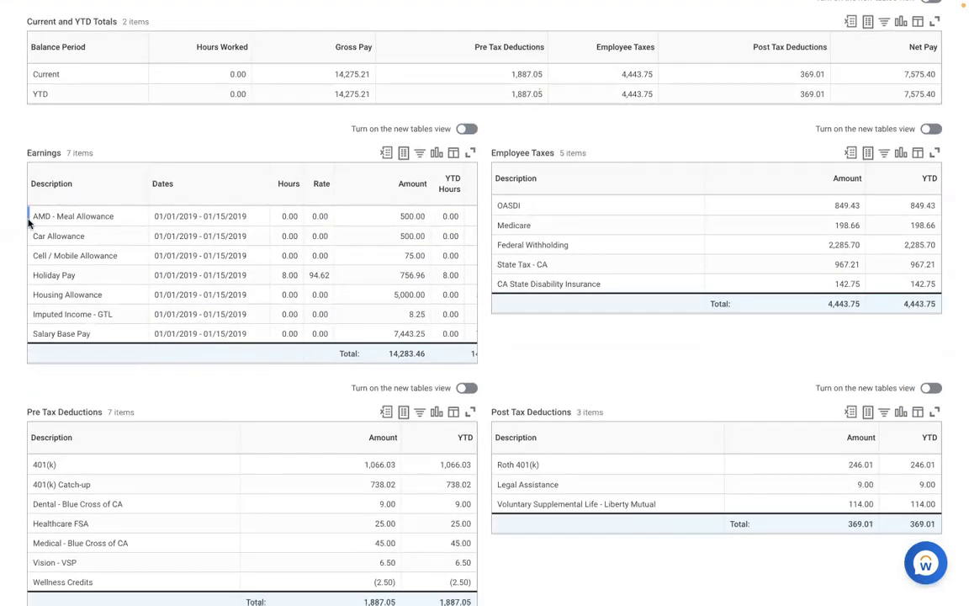
drag(31, 217, 442, 220)
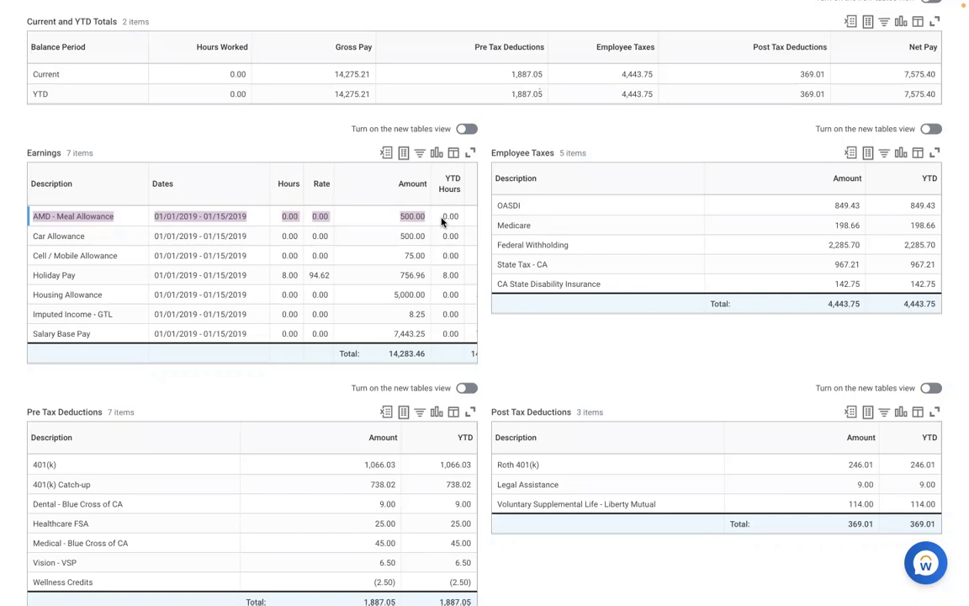
key(ctrl+Left)
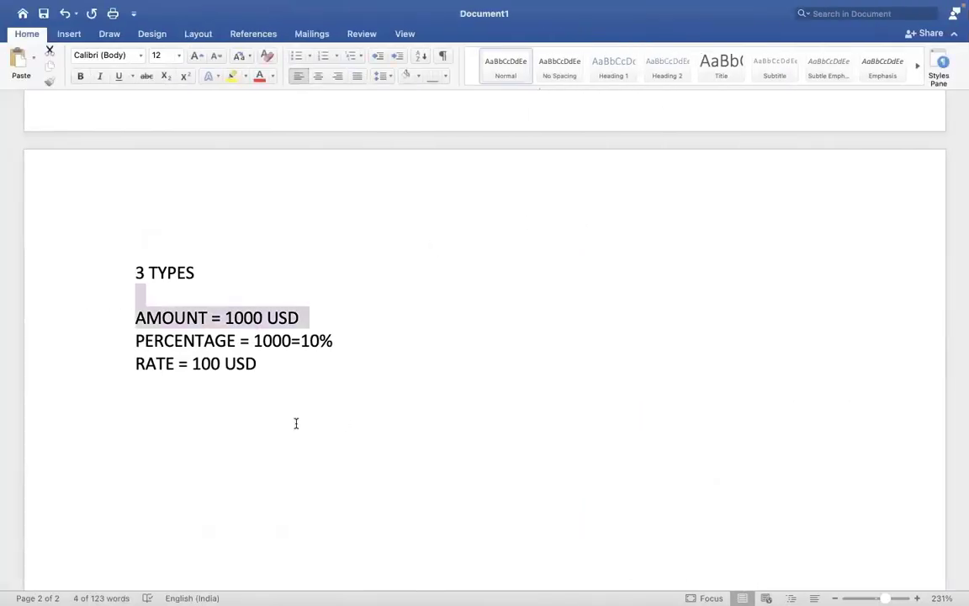
Add the line ALLOWANCE PLAN, COMP ELEMENT, EARNING below the three earning types.
click(296, 424)
key(Return)
key(Return)
key(Return)
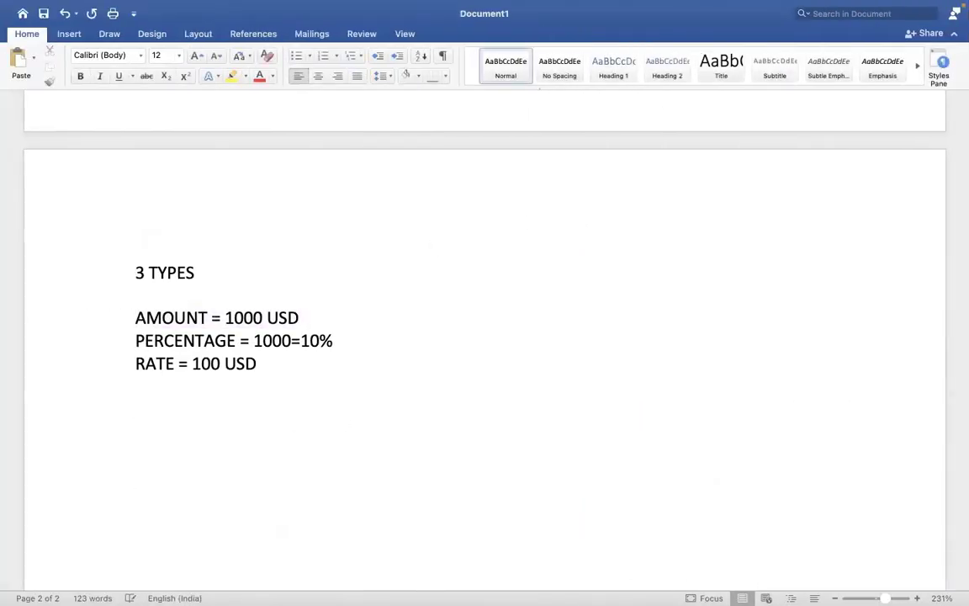
text(ALLOWANCE )
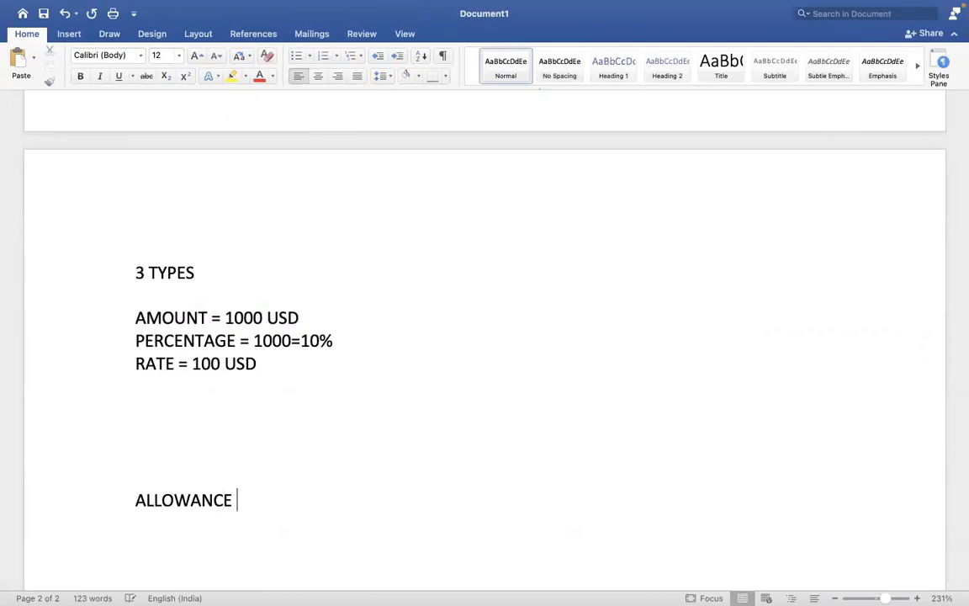
text(PLAN          COMP )
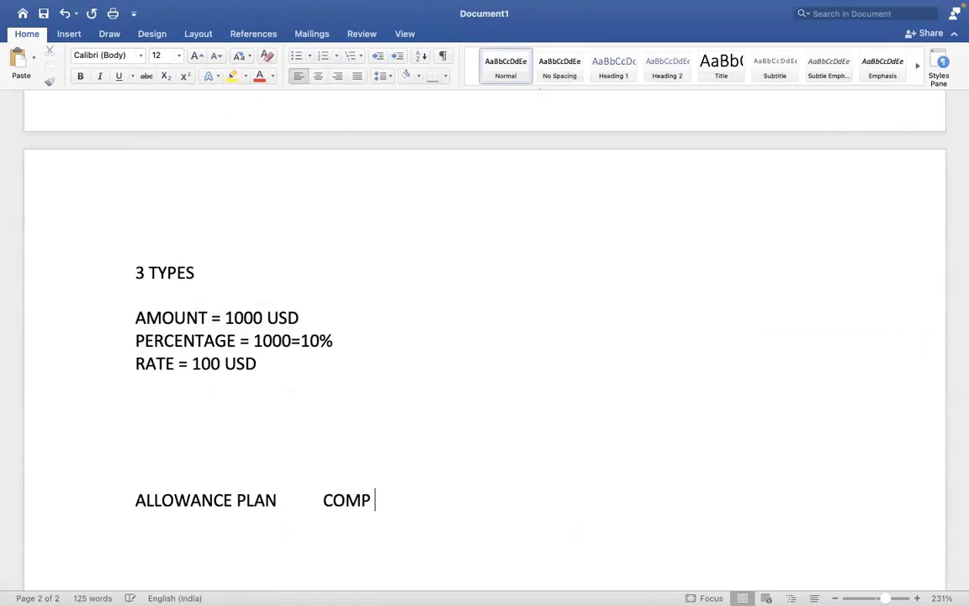
text(ELEEMNT)
key(BackSpace)
key(BackSpace)
key(BackSpace)
key(BackSpace)
text(MENT        )
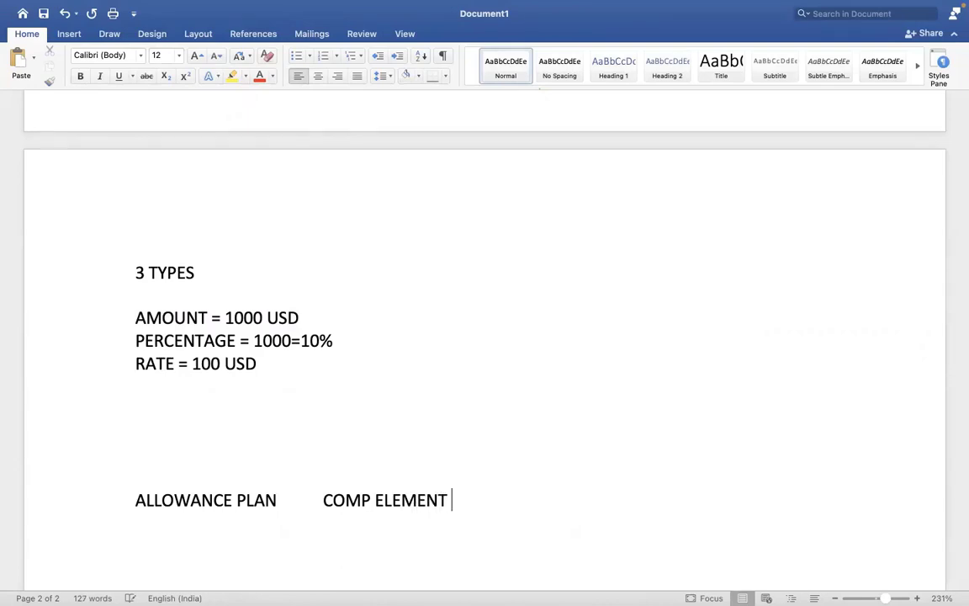
text(     EARNING)
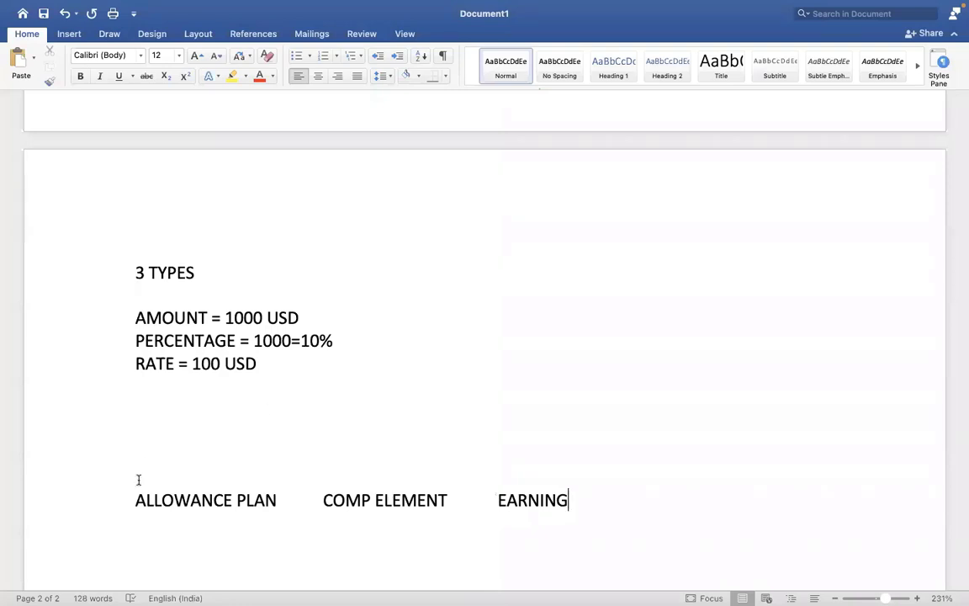
Highlight COMP ELEMENT in yellow and add space below the line.
drag(309, 500, 340, 502)
click(454, 501)
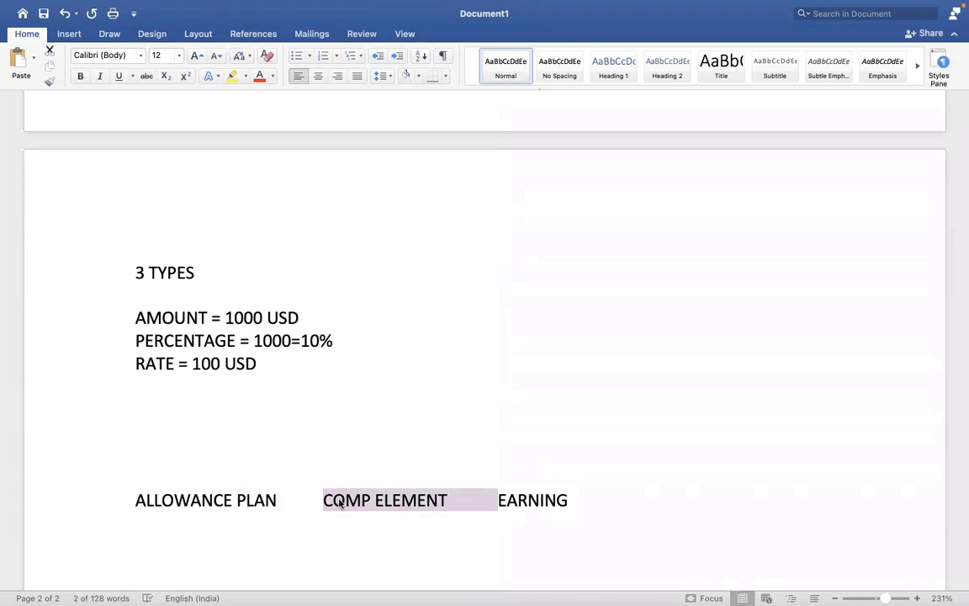
click(232, 78)
click(371, 284)
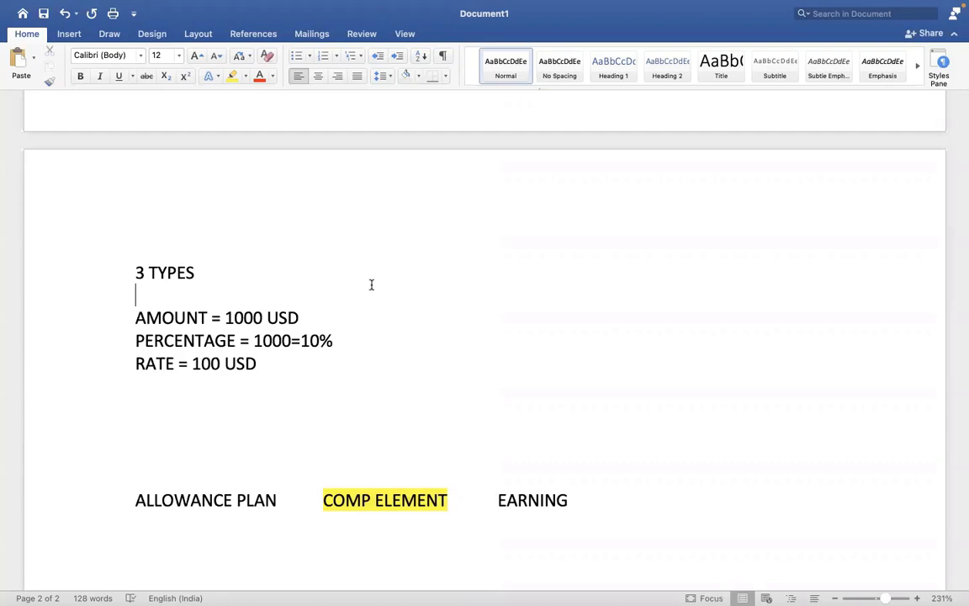
click(601, 511)
key(Return)
key(Return)
key(Return)
key(Return)
key(Return)
key(Return)
key(Return)
key(Return)
key(Return)
key(Return)
key(Return)
key(Return)
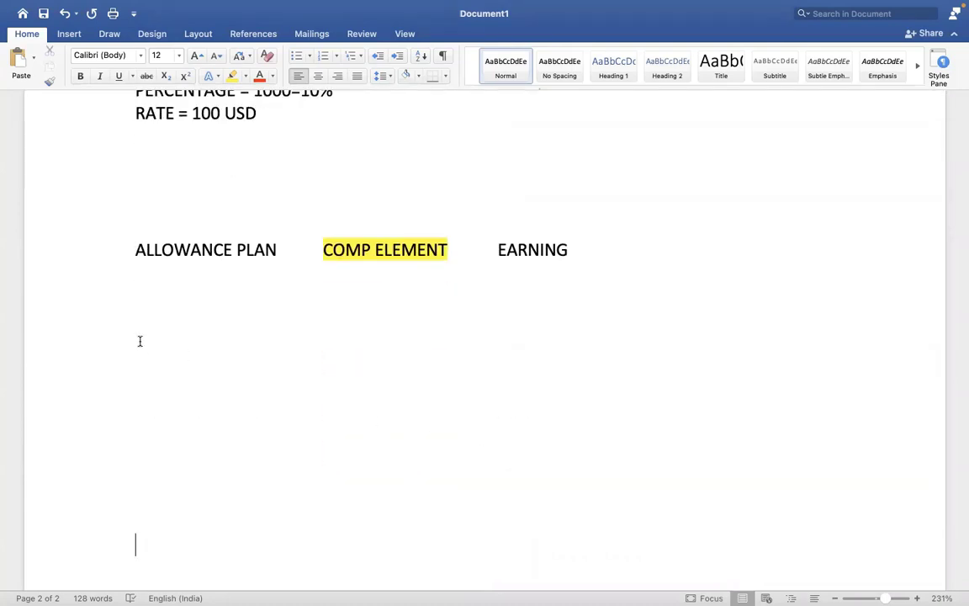
Type EARNING and DEDUCTION headings with blank lines between them.
click(139, 340)
text(EARNING)
key(Return)
key(Return)
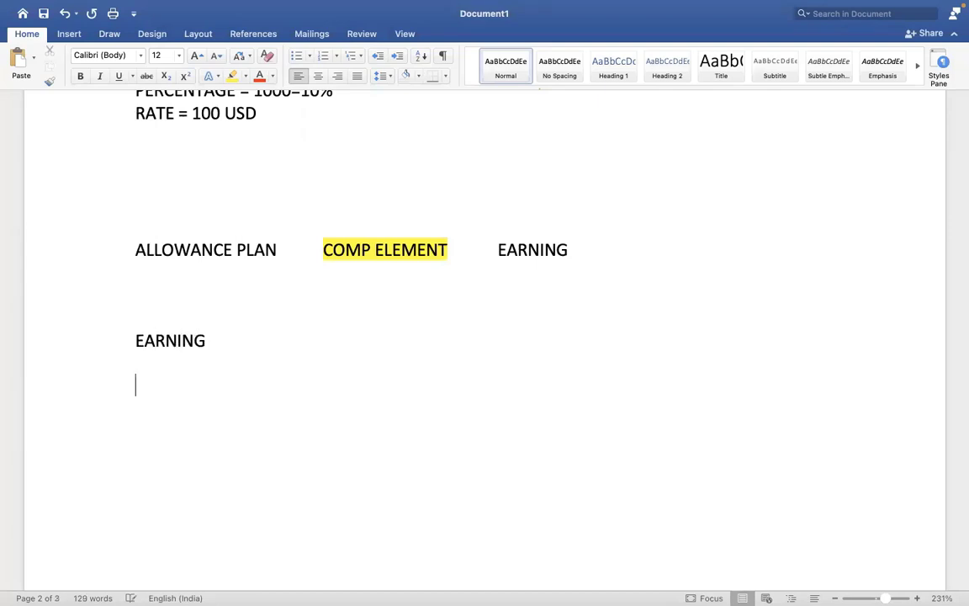
text(DEDUCTION)
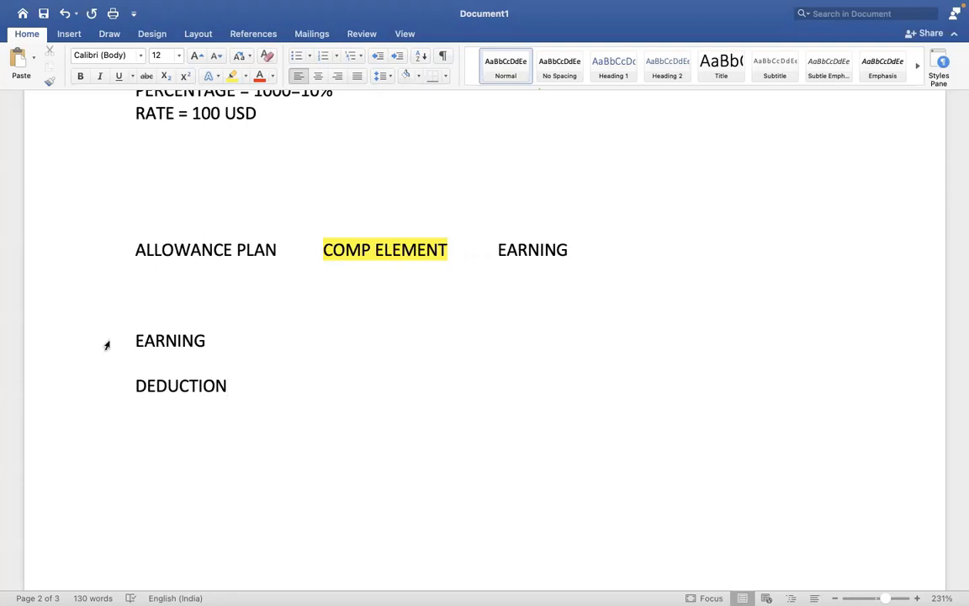
click(219, 337)
key(Return)
key(Return)
key(Return)
key(Return)
key(Return)
key(Return)
key(Return)
key(Return)
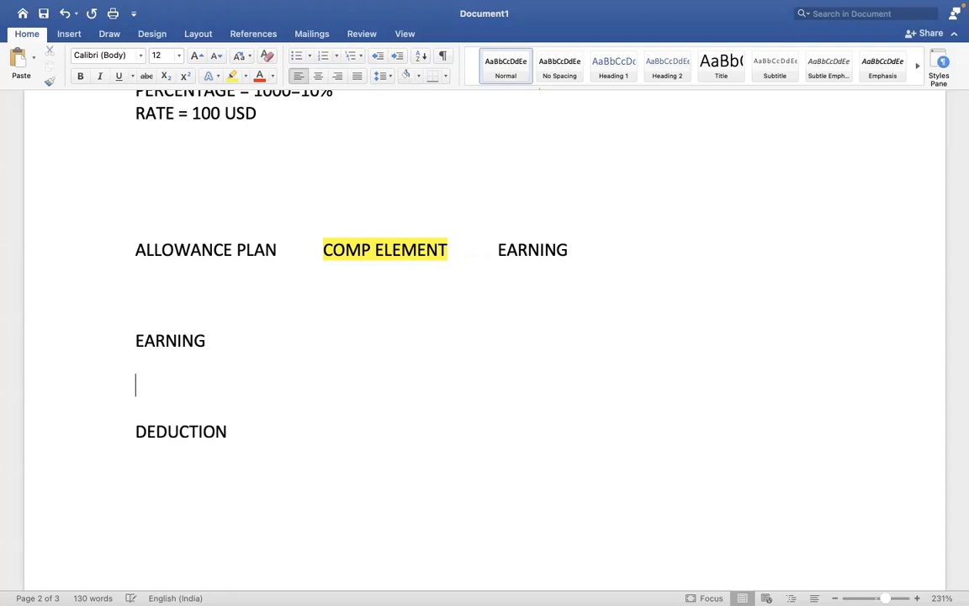
List SALARY, CAR ALLOWANCE, HOUSING ALLOWANCE and MEAL ALLOWANCE under EARNING.
click(142, 395)
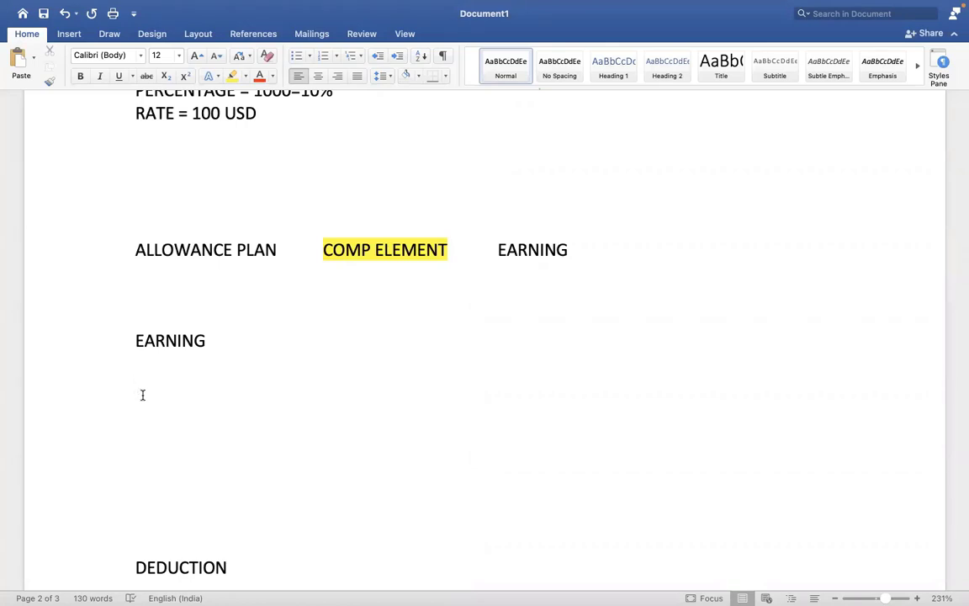
text(SALARY)
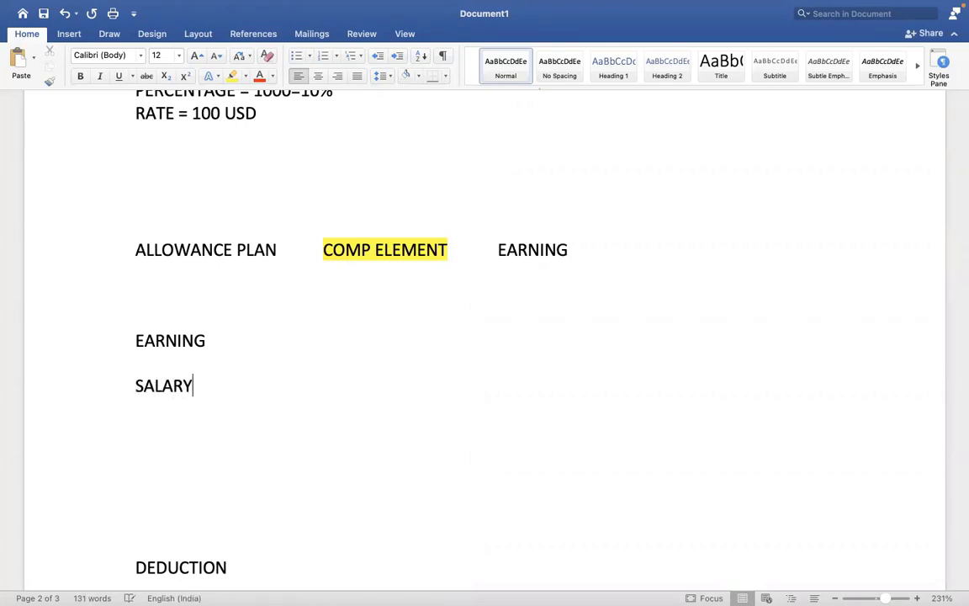
key(Return)
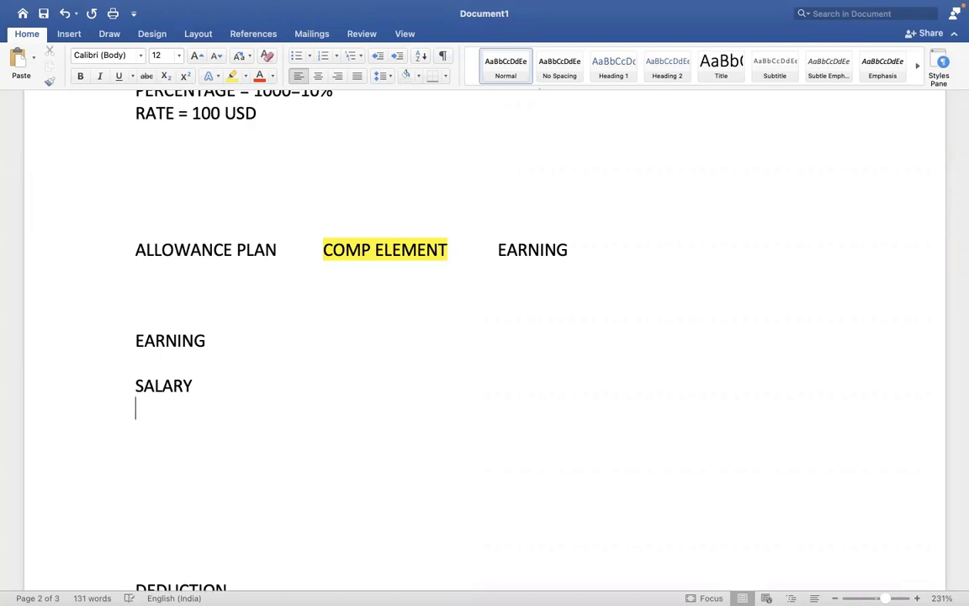
text(CAR ALLOWANCE)
key(Return)
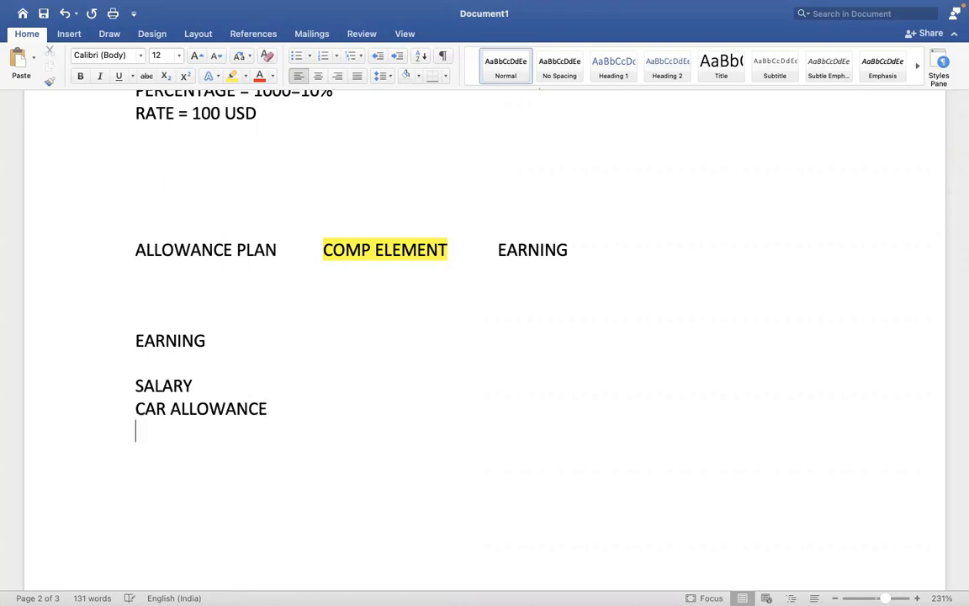
text(HOUSING ALLOWANCE)
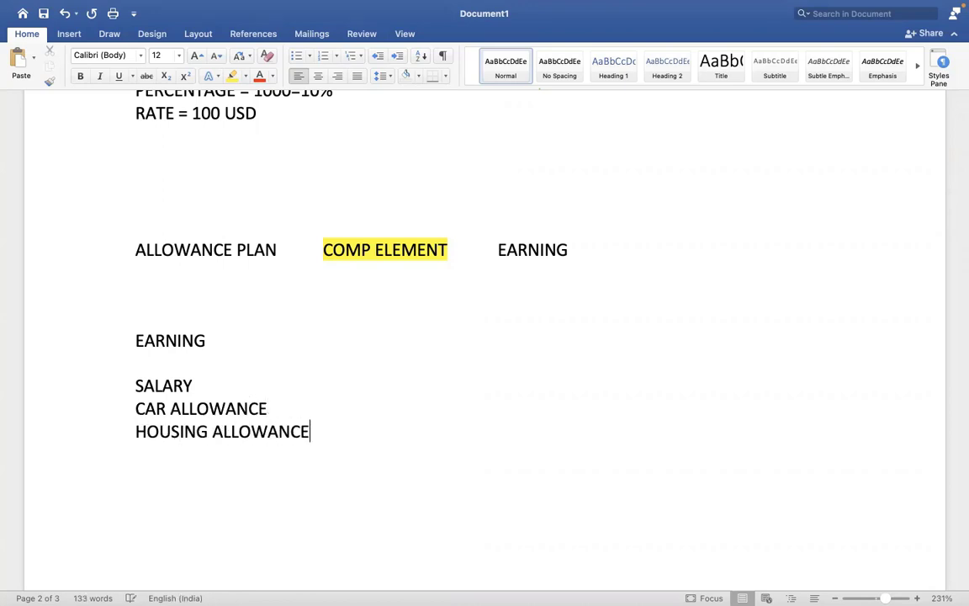
key(Return)
text(MEAL ALLOWANCE)
key(Return)
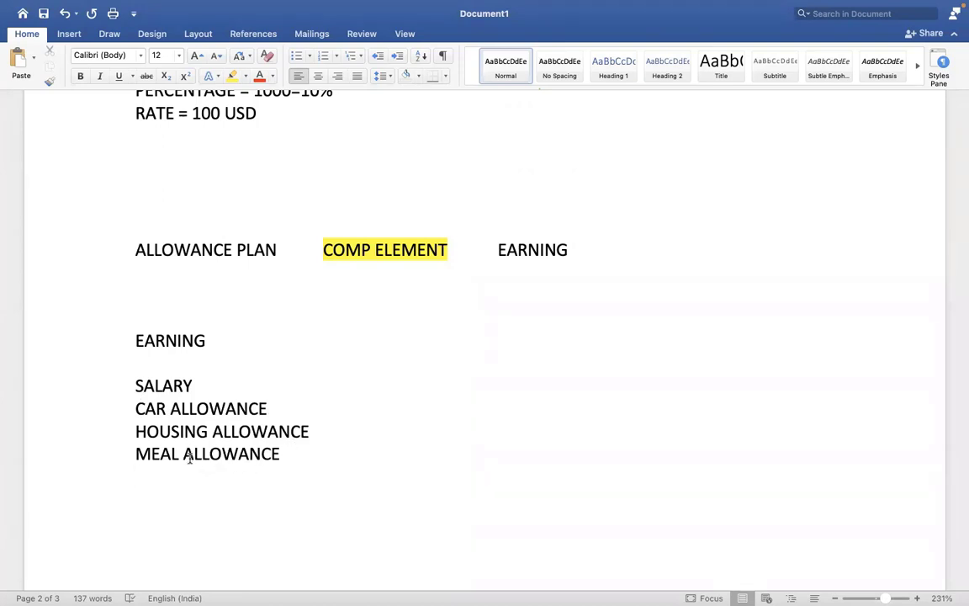
Add SALARY ADVANCE and LOAN lines below the earning list.
key(Return)
text(SALARY ADVANCE)
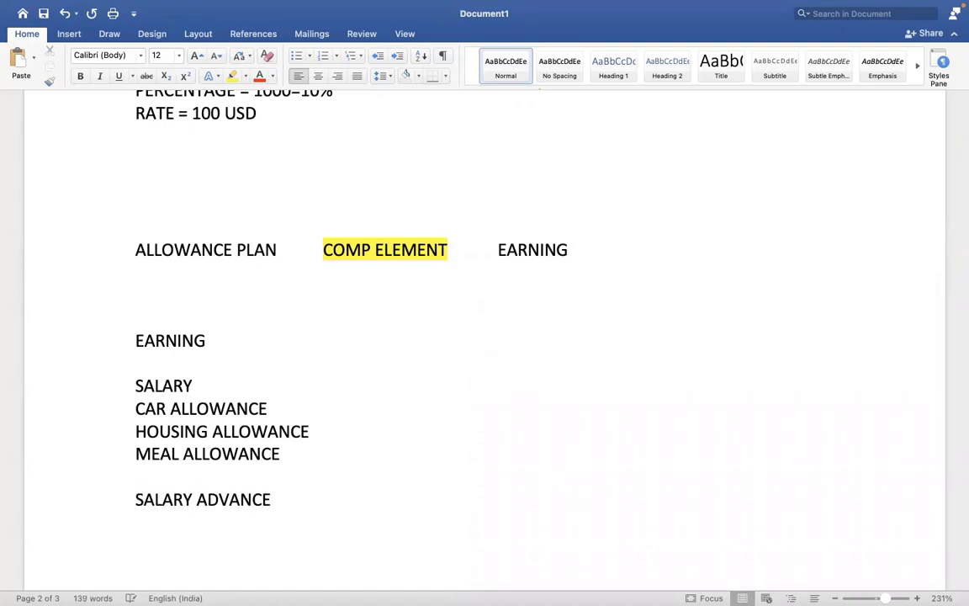
key(Return)
text(LOAN)
drag(144, 499, 164, 521)
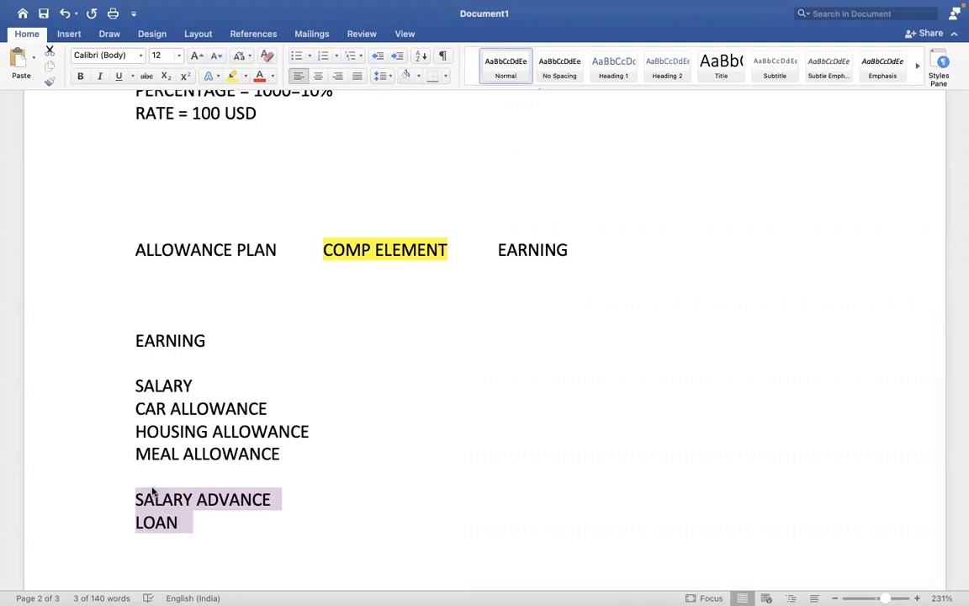
click(151, 490)
Insert a PAYROLL INPUT heading above SALARY ADVANCE.
click(136, 498)
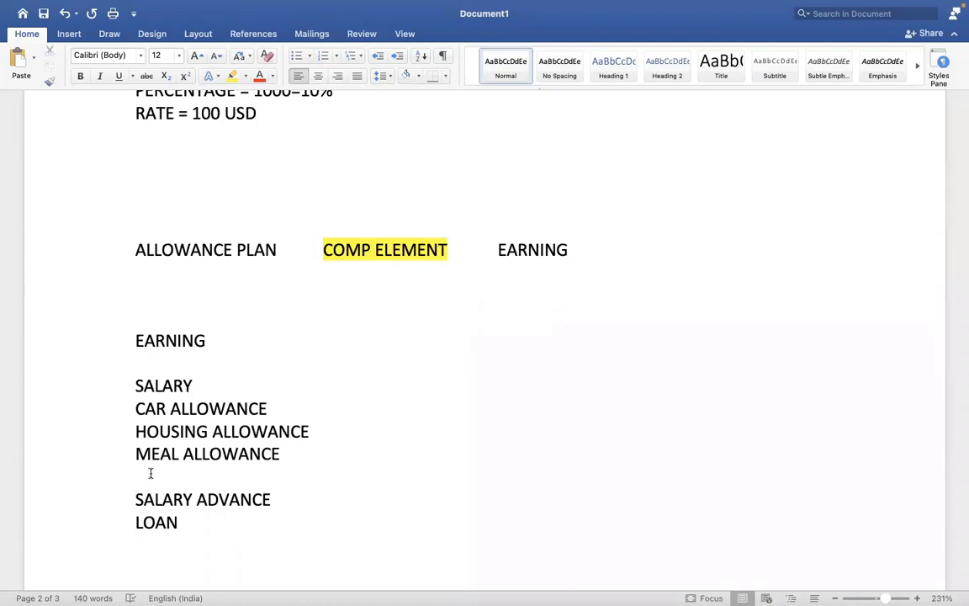
key(Return)
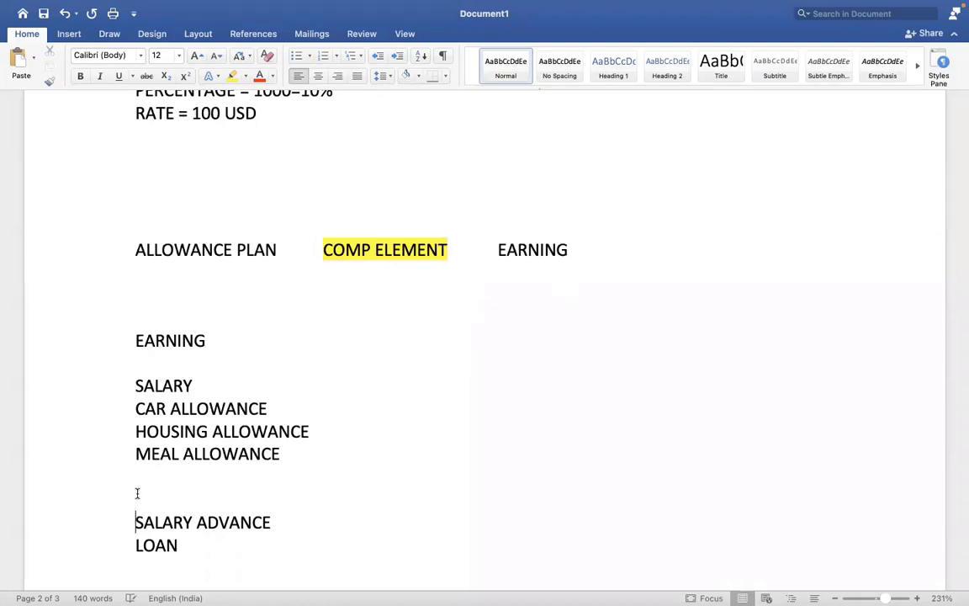
key(Up)
key(Return)
text(PAY)
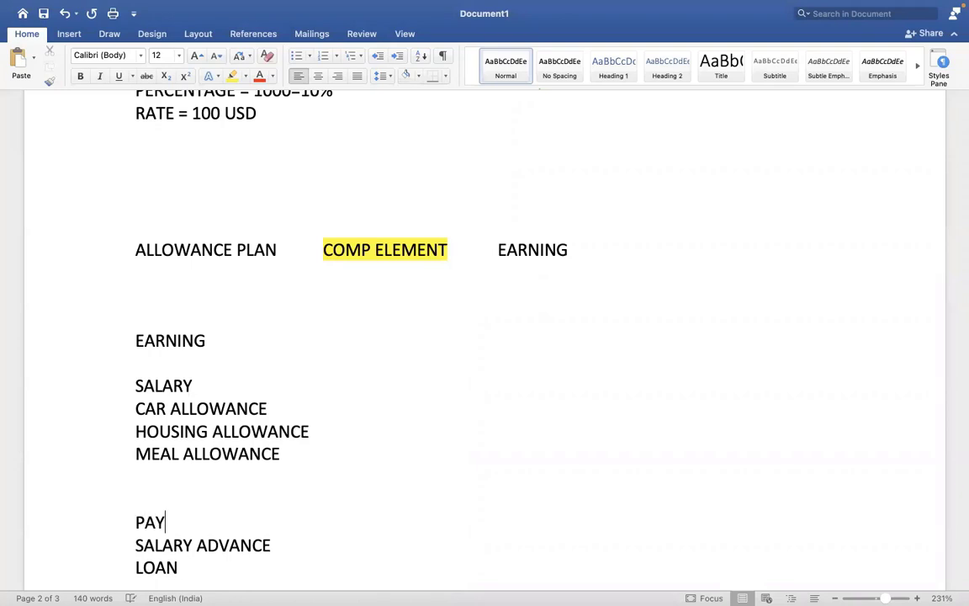
text(ROLL INPU)
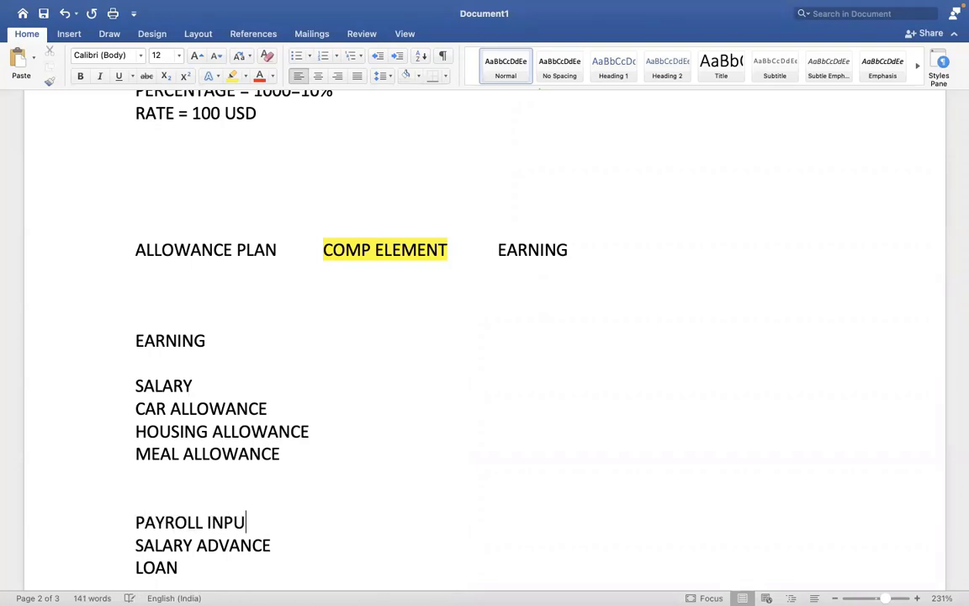
text(T)
key(Right)
key(Return)
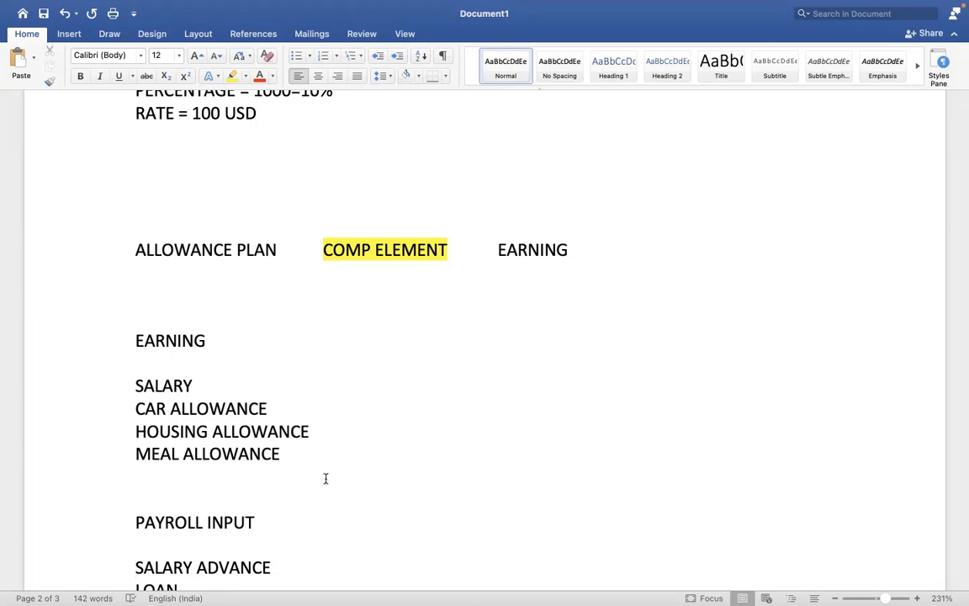
Delete SALARY ADVANCE and write LOAN = 10000 USD and LOAN REPAYMENT = 1000.
key(Down)
key(Down)
key(Down)
key(Down)
key(Down)
key(Down)
key(Down)
key(Down)
key(Down)
key(Down)
key(Down)
key(Down)
key(Down)
key(Down)
key(Down)
key(Down)
key(Down)
key(Down)
key(Down)
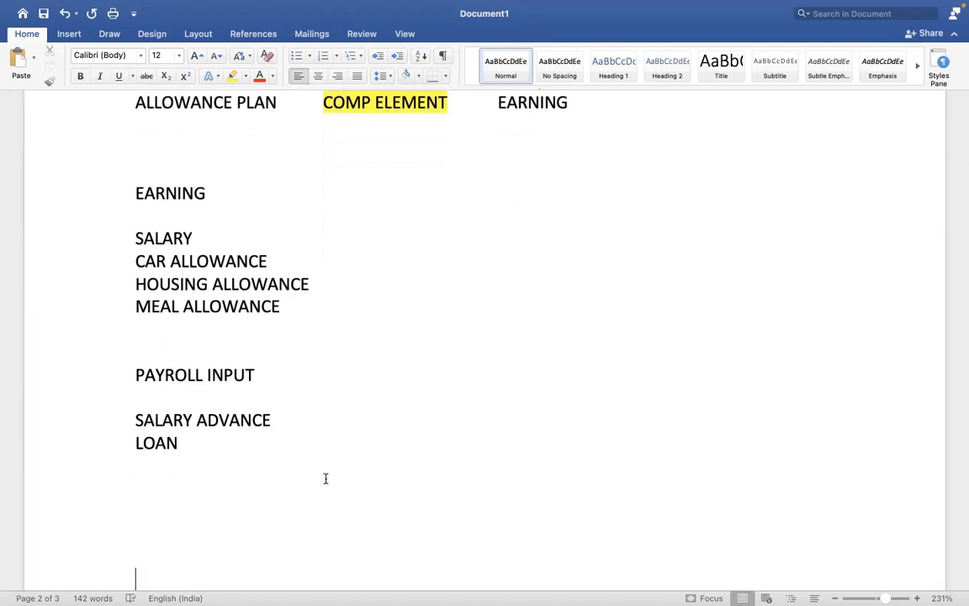
key(Down)
key(Down)
key(Down)
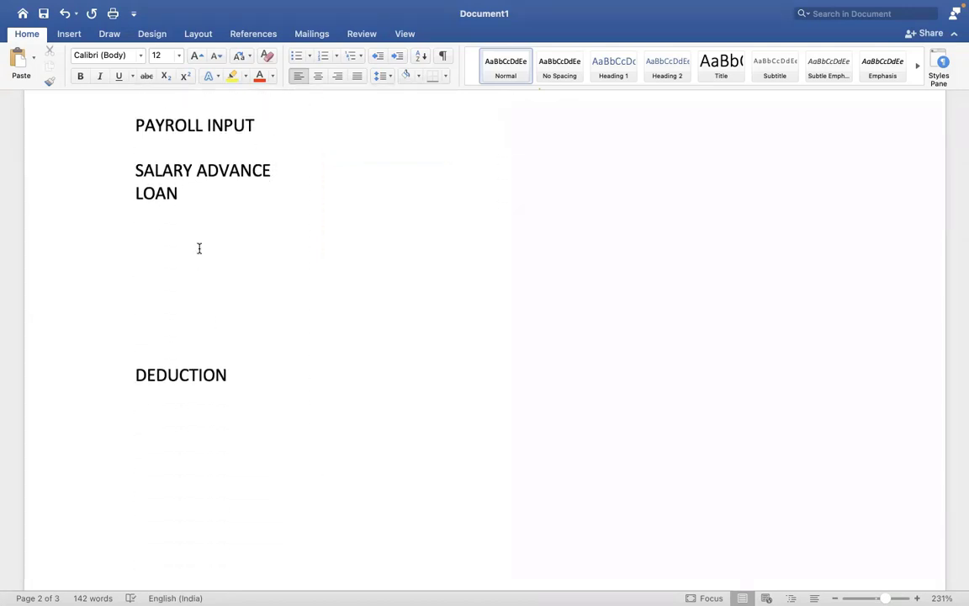
drag(270, 173, 137, 171)
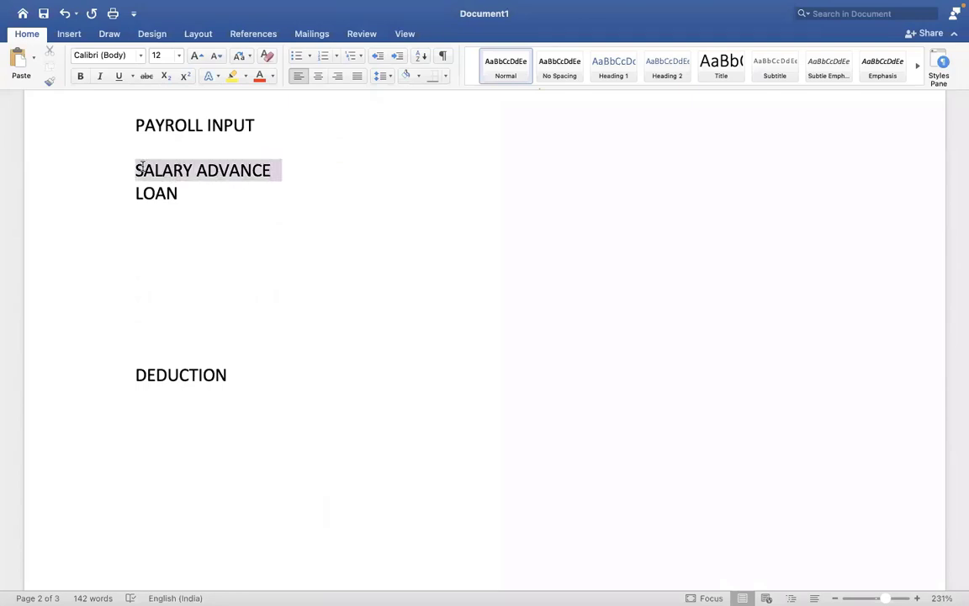
key(BackSpace)
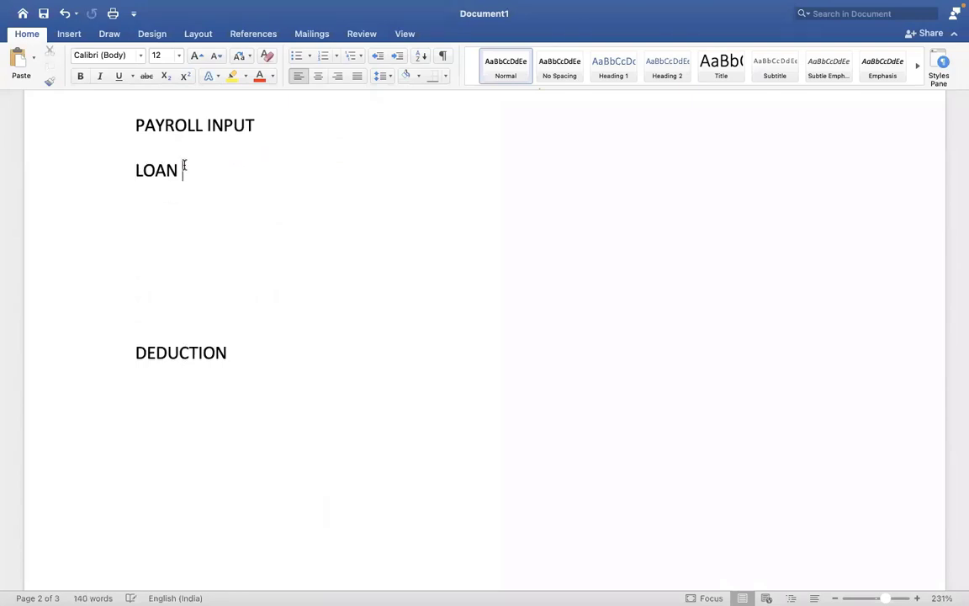
click(185, 170)
text(= )
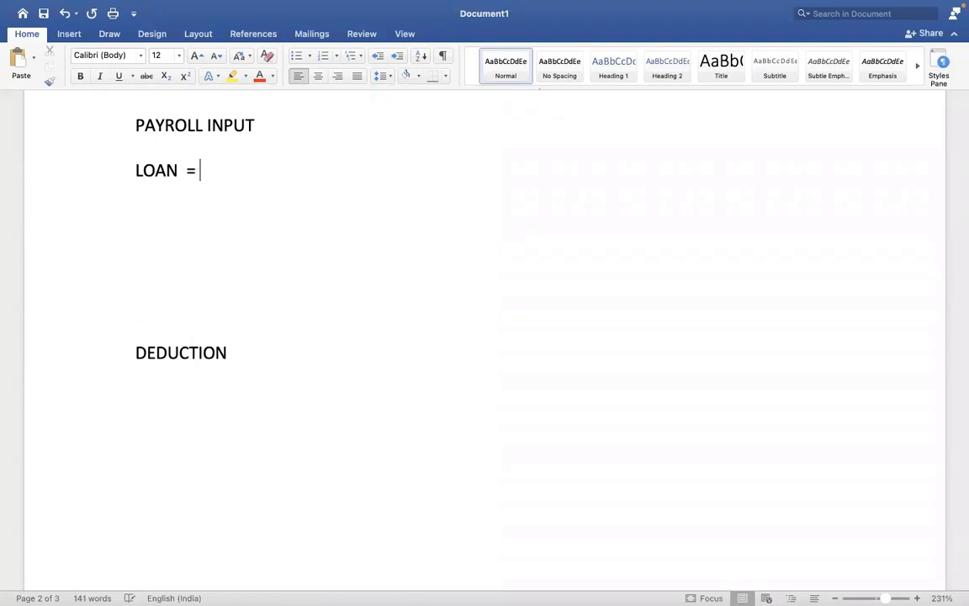
text(1000)
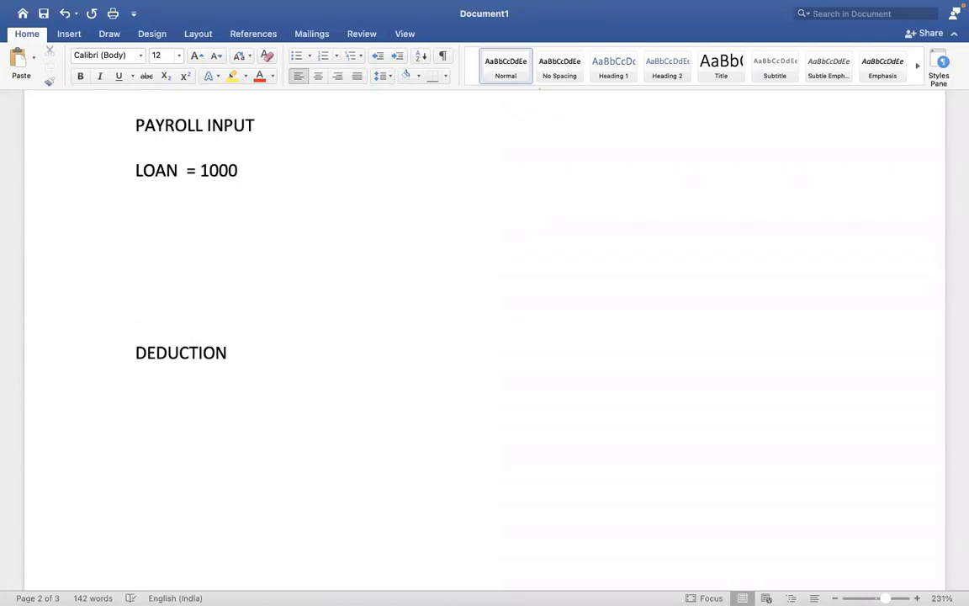
text(0 USD)
key(Return)
key(Return)
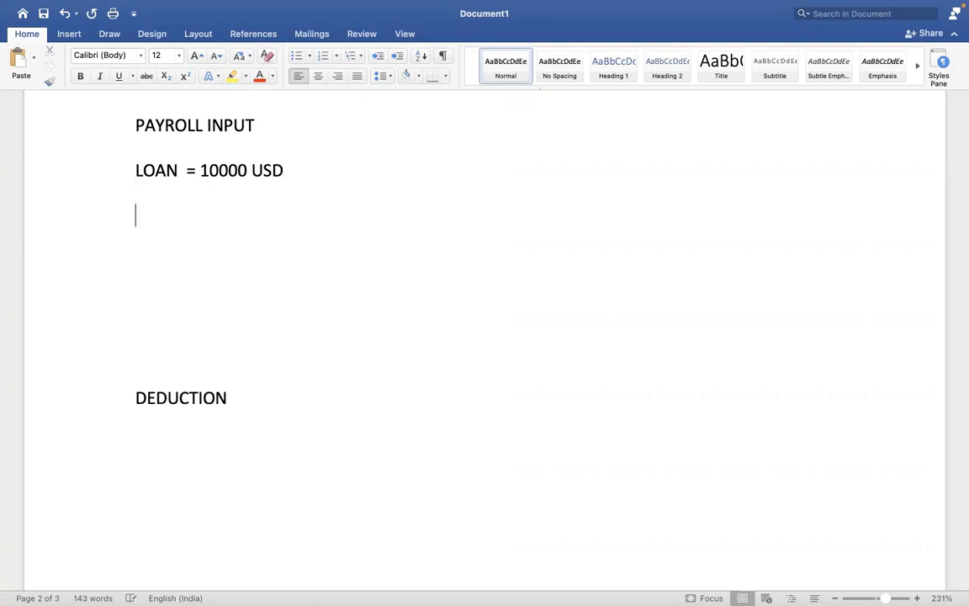
text(LOAN REPAY)
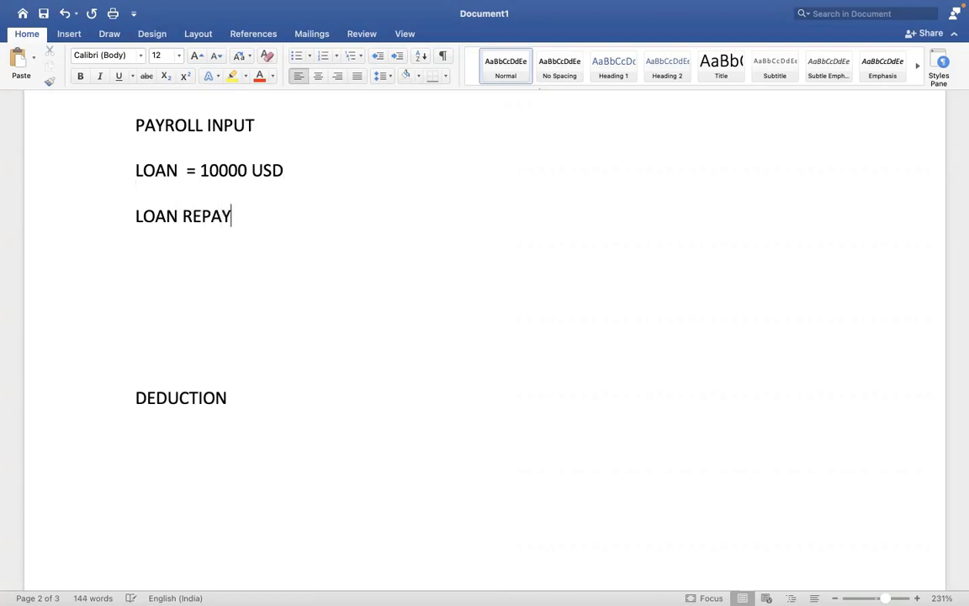
text(MENT = 1000)
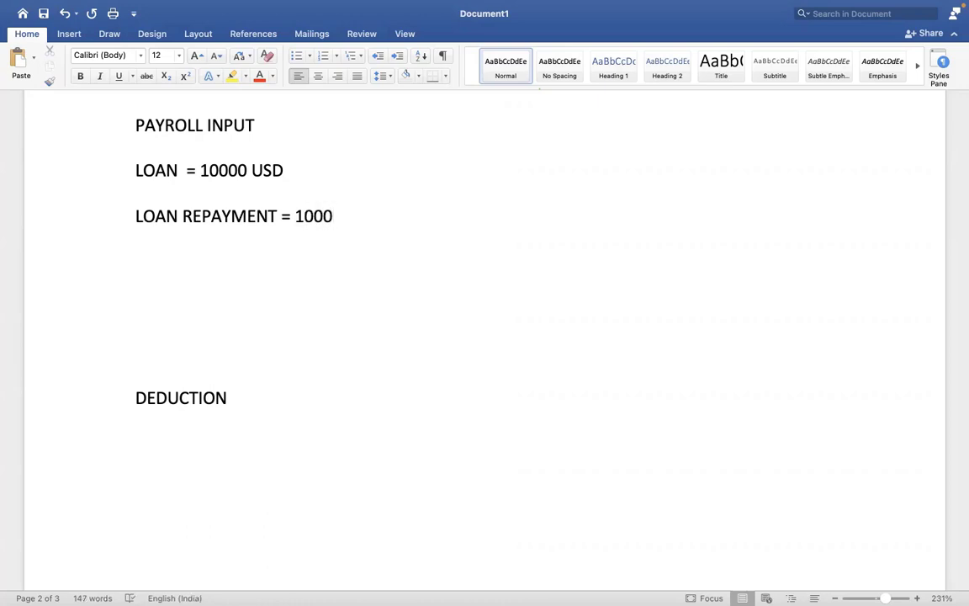
Prefix the lines with EARNING - and DEDUCTION - respectively.
click(135, 170)
text(EARNING -)
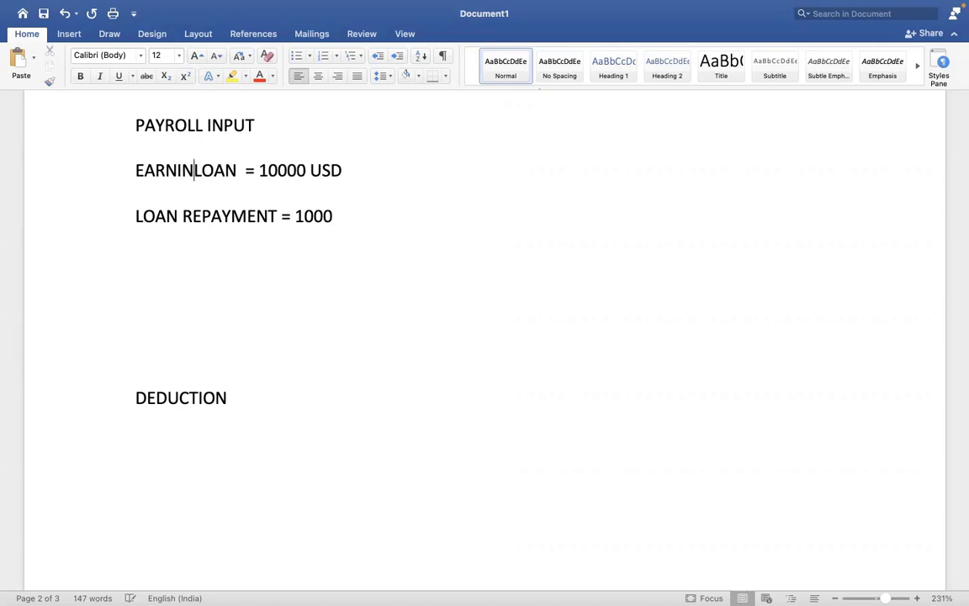
click(137, 216)
text(DEDUCTION )
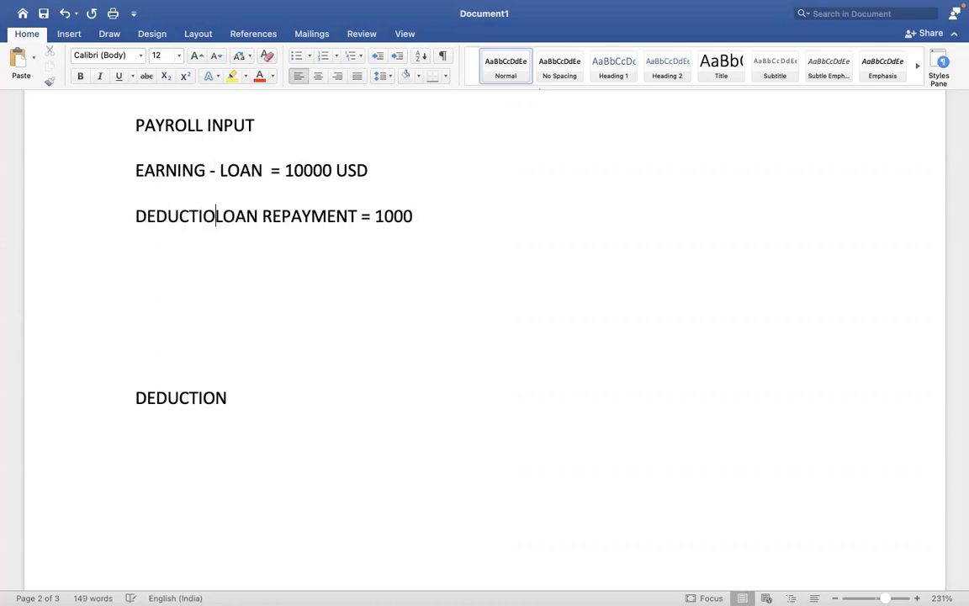
text(-)
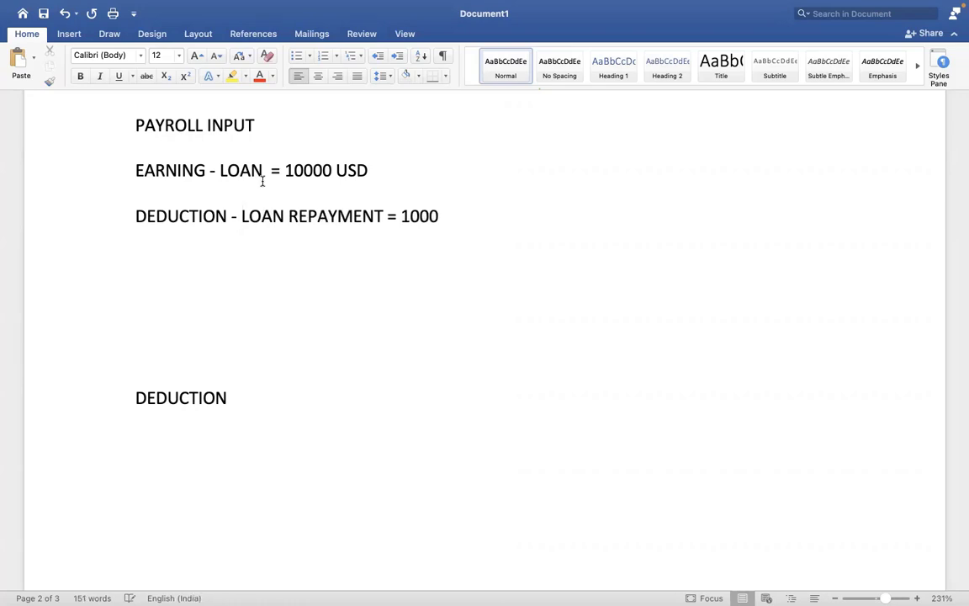
click(262, 181)
drag(235, 170, 336, 195)
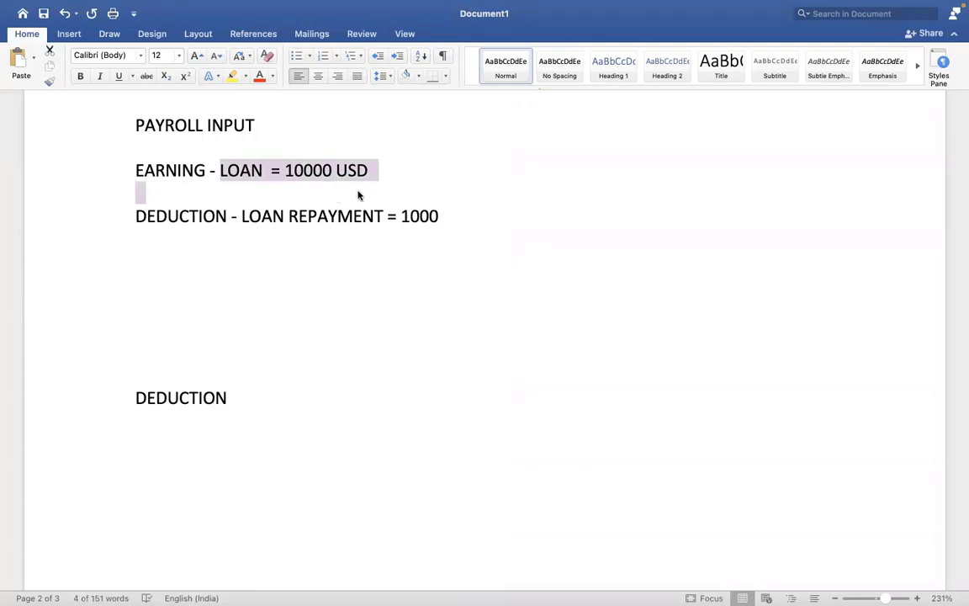
click(374, 191)
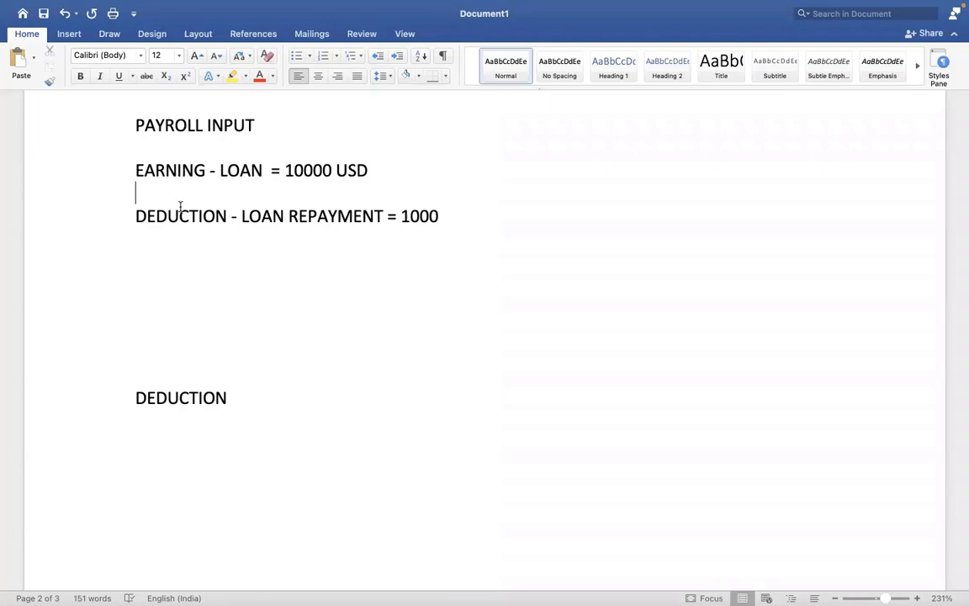
Switch to Workday and open the Create Earning task.
key(ctrl+Right)
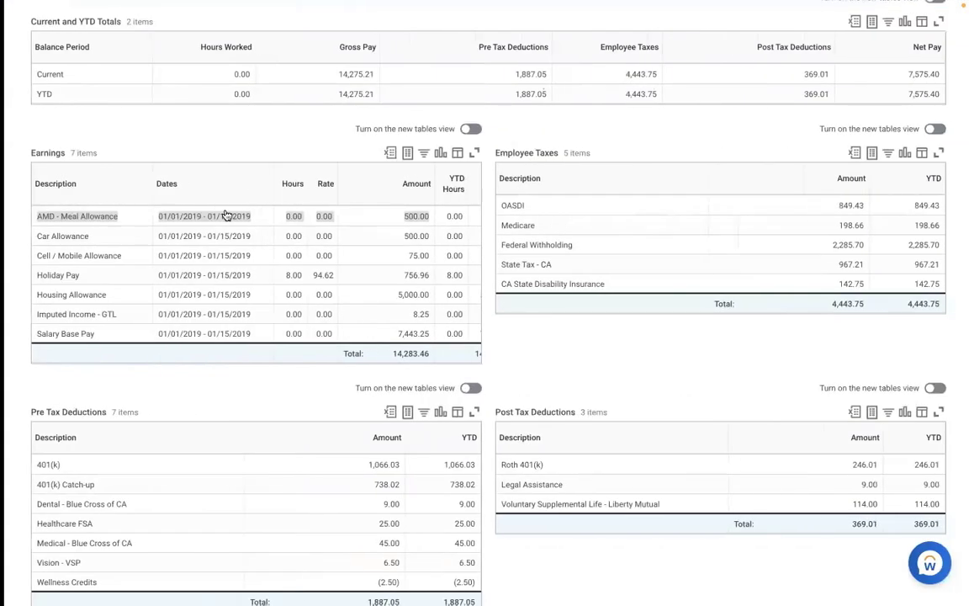
scroll(611, 151, up, 1)
scroll(611, 151, up, 5)
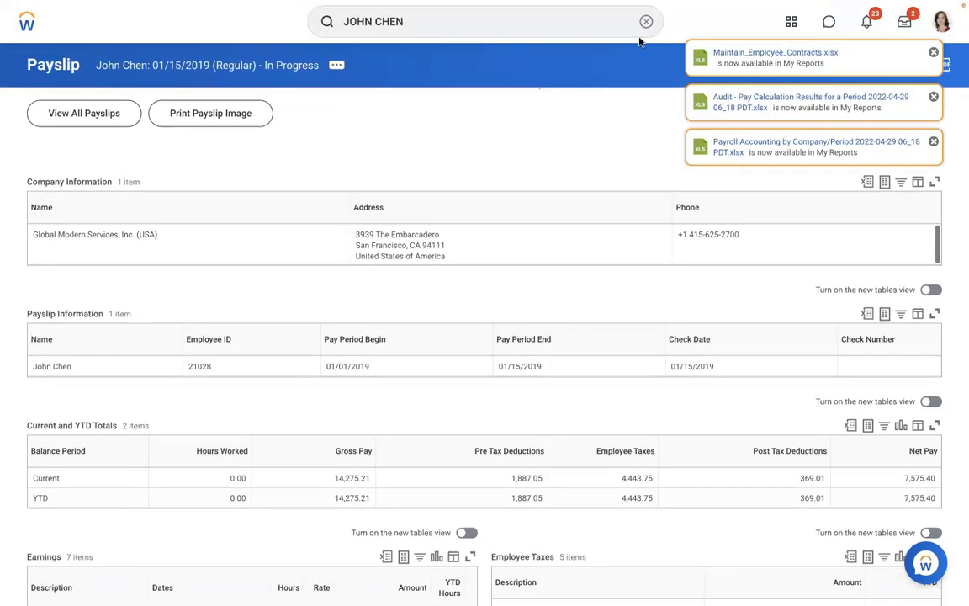
click(645, 22)
text(cREATE EARNING)
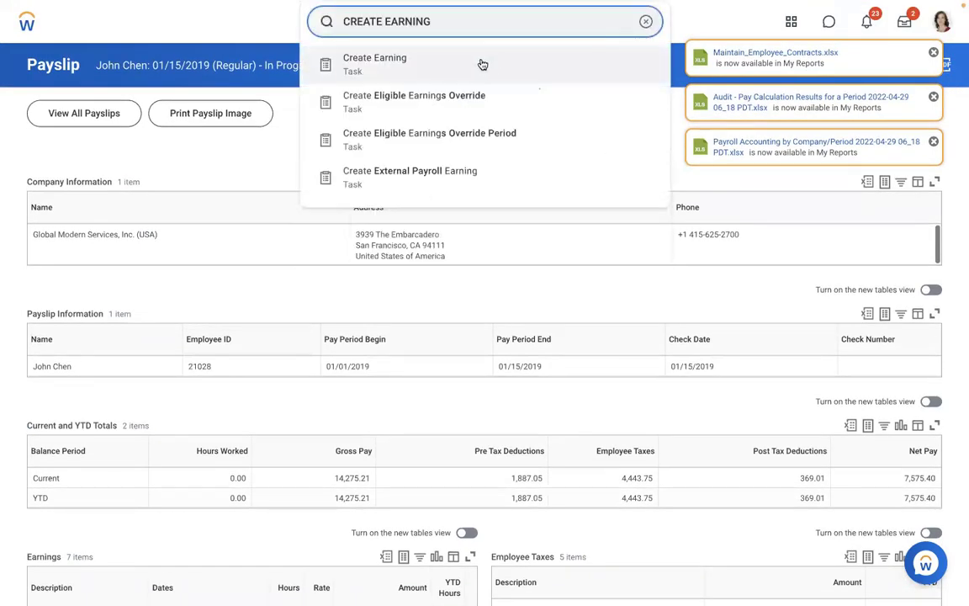
click(424, 69)
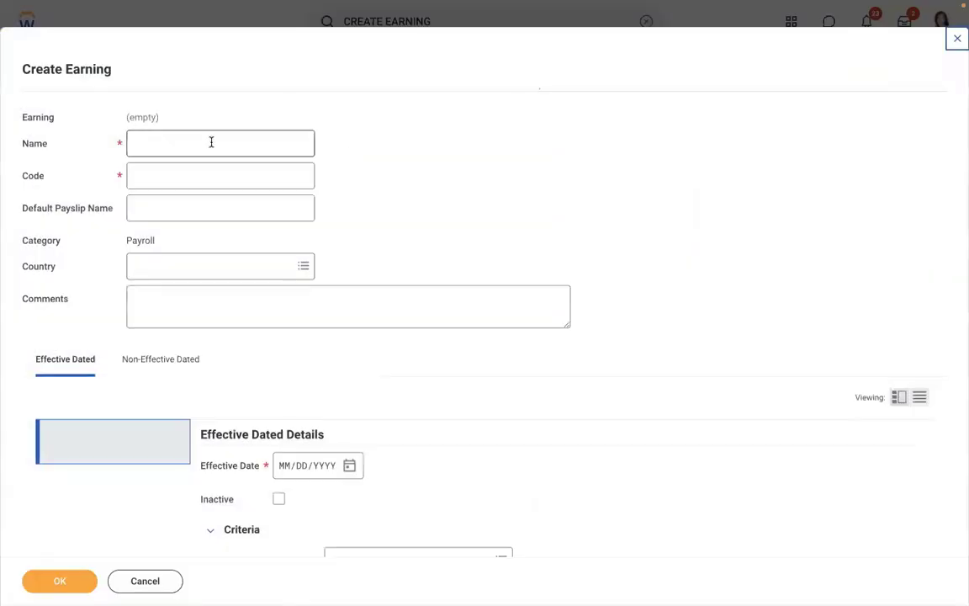
Enter name AMD - Loan Payment, code AMDLOAN and country United States of America.
click(211, 143)
text(AMD - Loan)
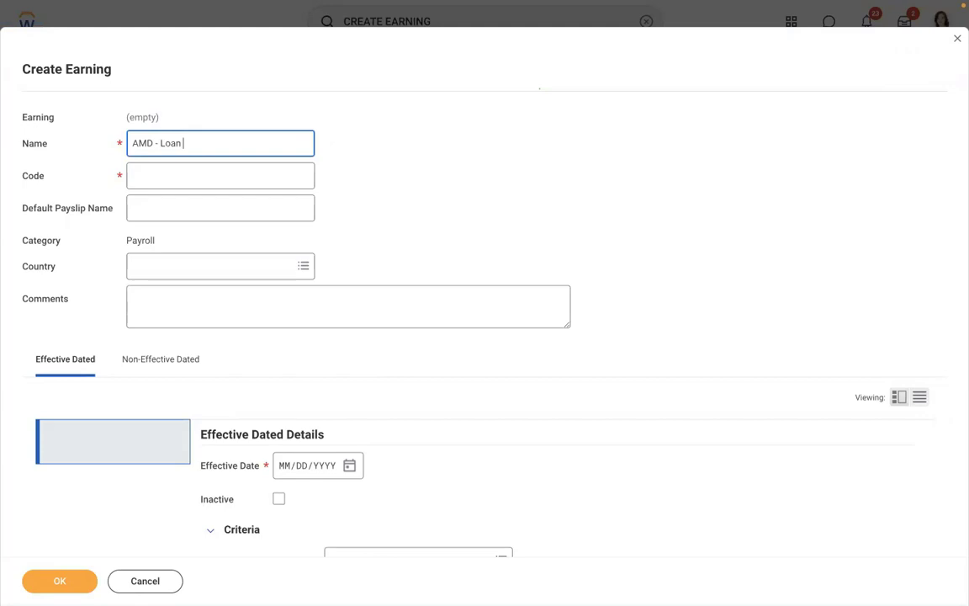
text( Payment)
click(190, 168)
text(AMDLOAN)
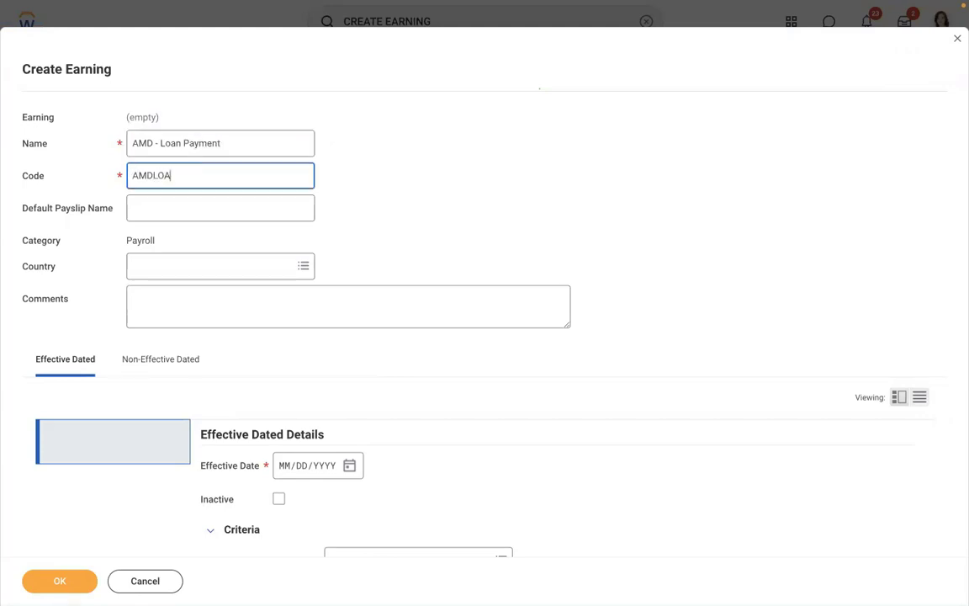
click(169, 271)
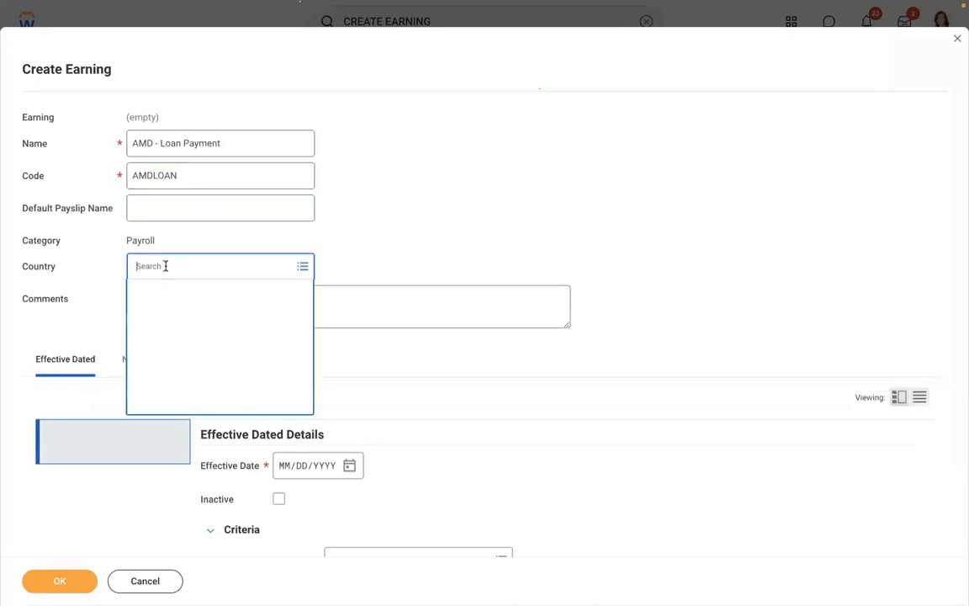
text(USA)
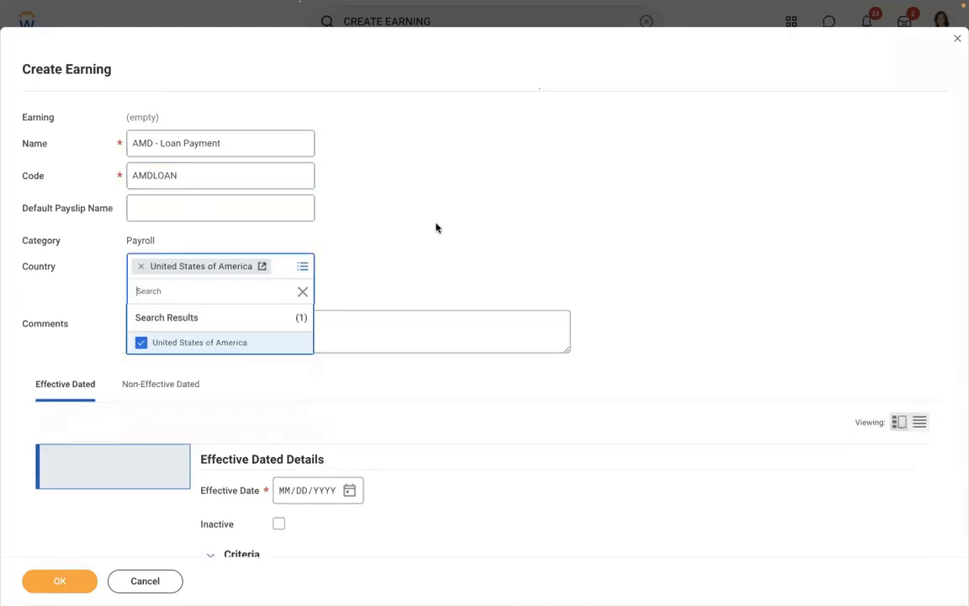
scroll(449, 225, down, 3)
scroll(449, 225, down, 5)
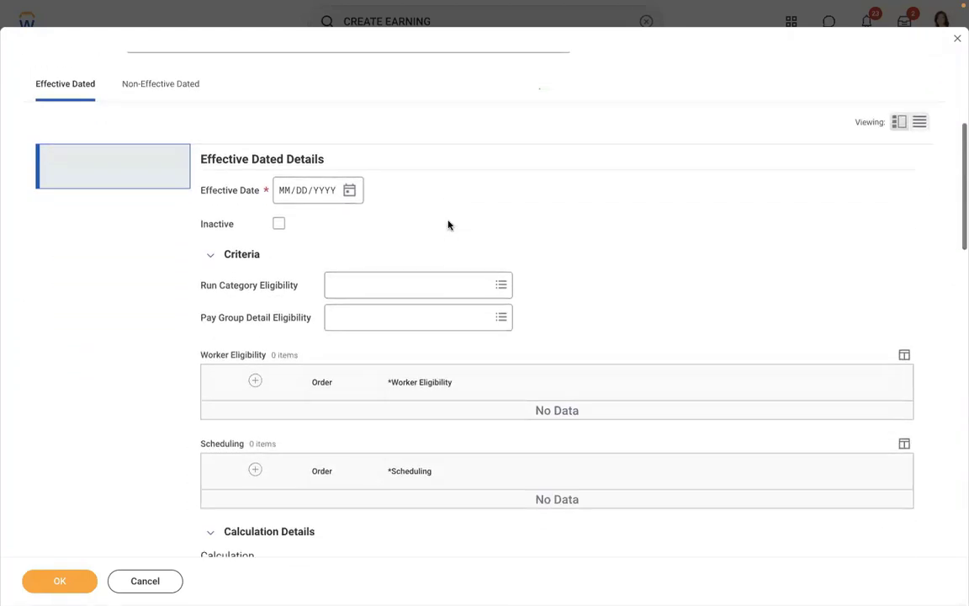
Set effective date 01/01/2019 and Regular as the eligible run category.
click(286, 143)
text(01012019)
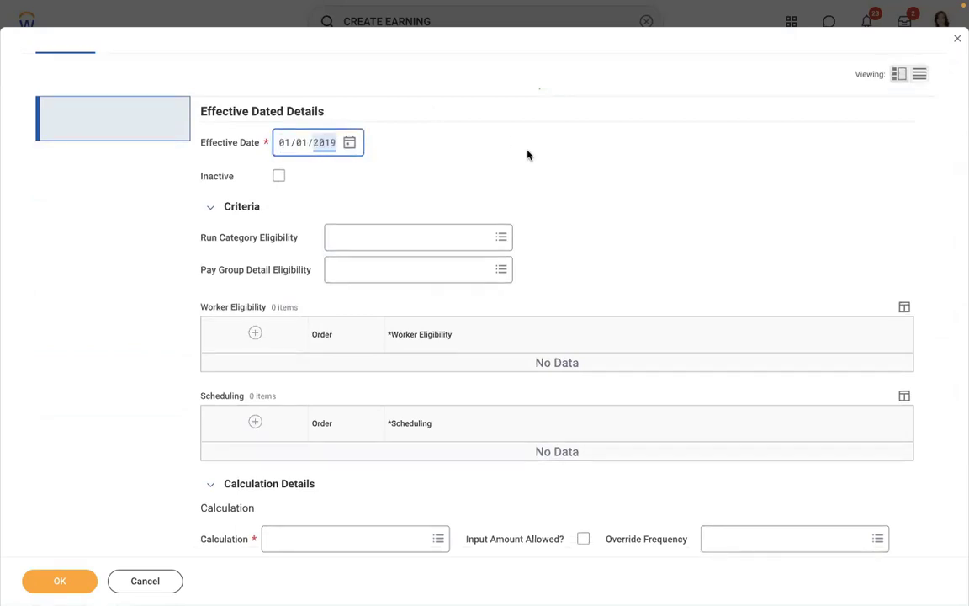
click(473, 140)
text(G)
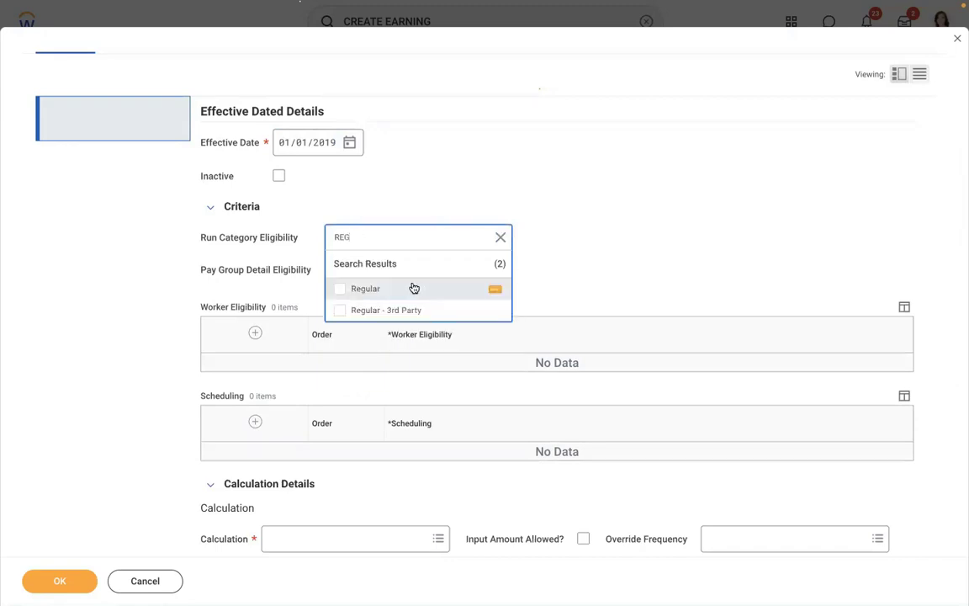
click(413, 288)
click(621, 210)
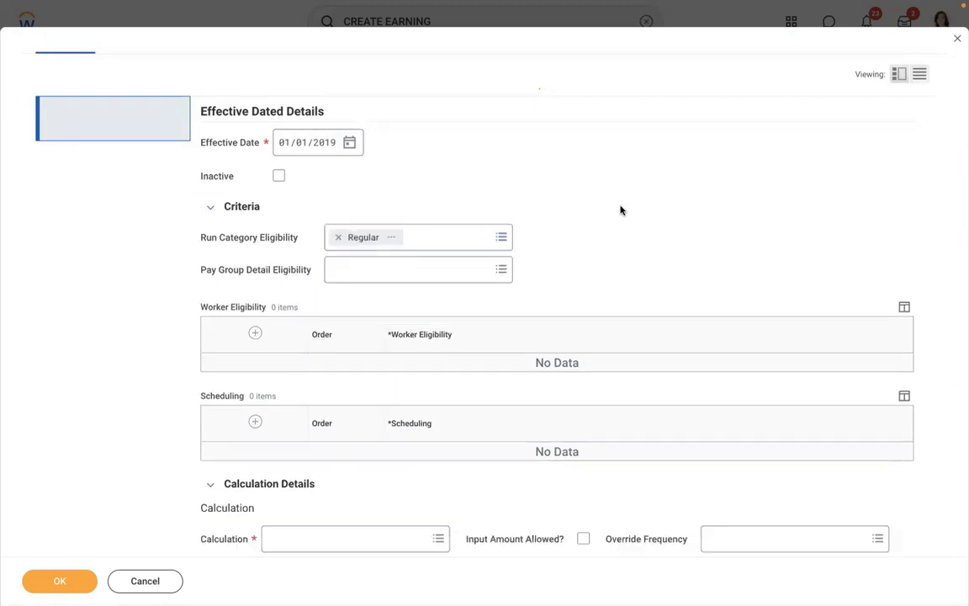
Add worker eligibility Payroll Input (Onetime) Exists for Pay Component and review its details.
click(254, 332)
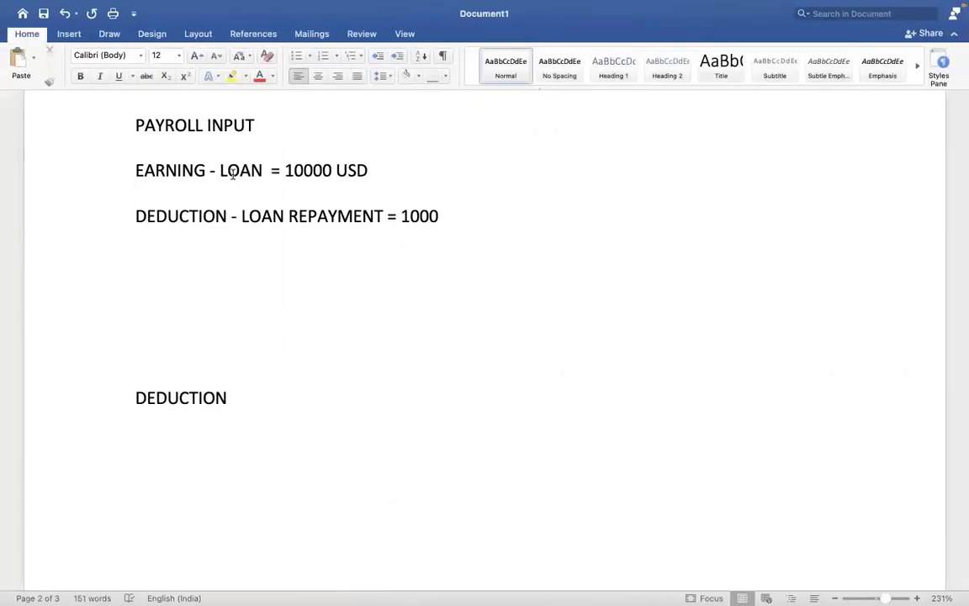
click(446, 365)
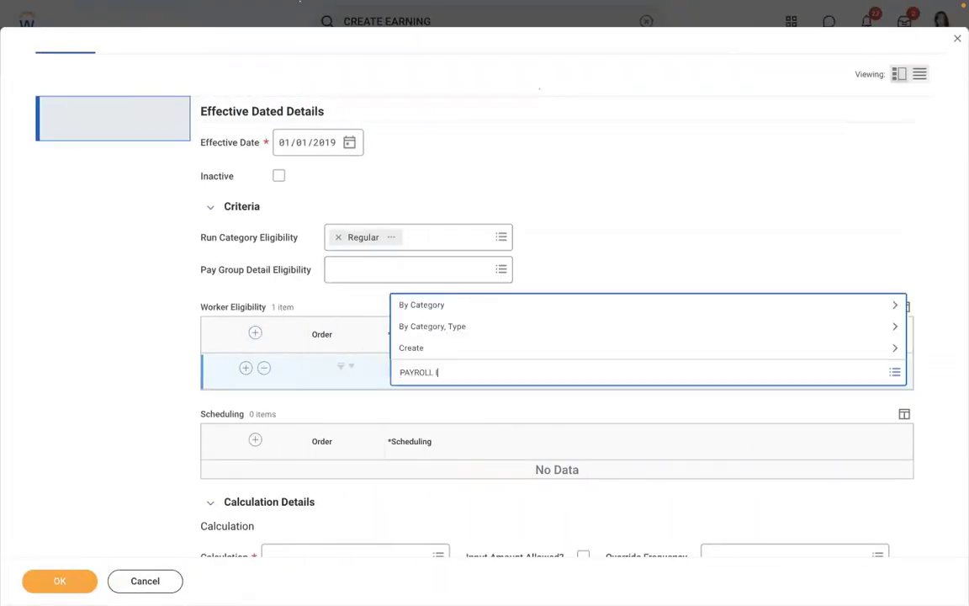
text(PAYROLL INPUT)
key(Return)
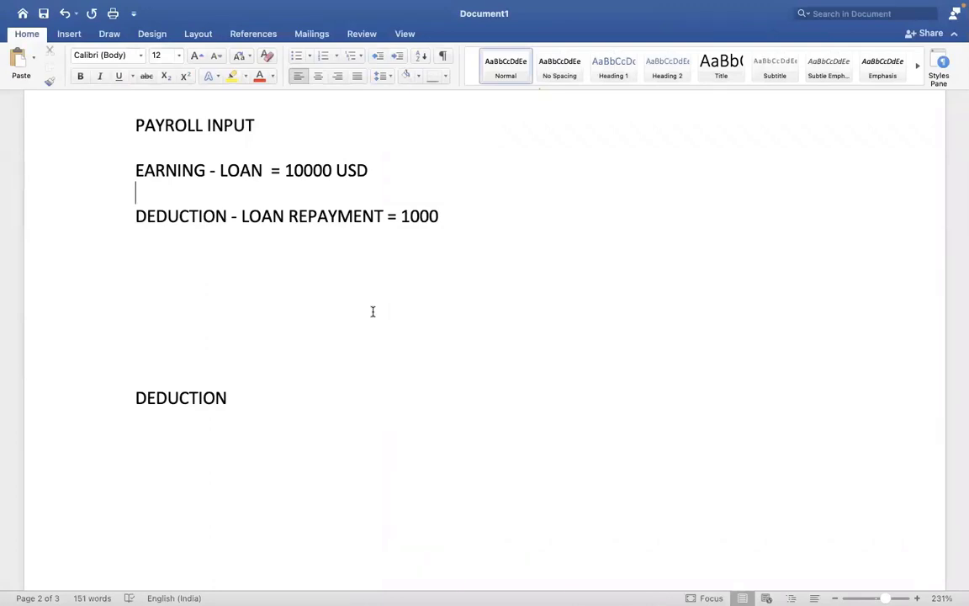
click(263, 183)
key(ctrl+Right)
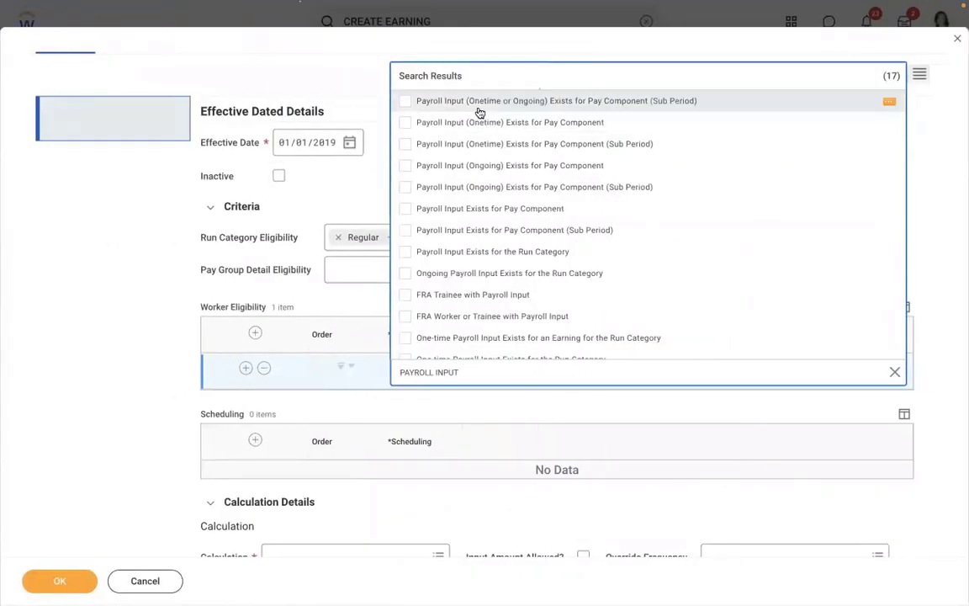
click(479, 110)
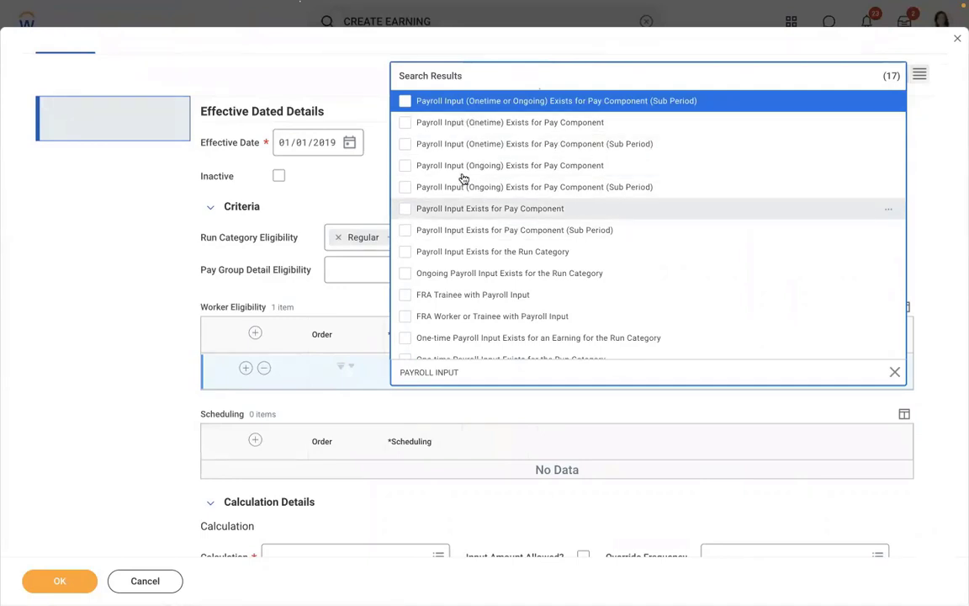
click(484, 124)
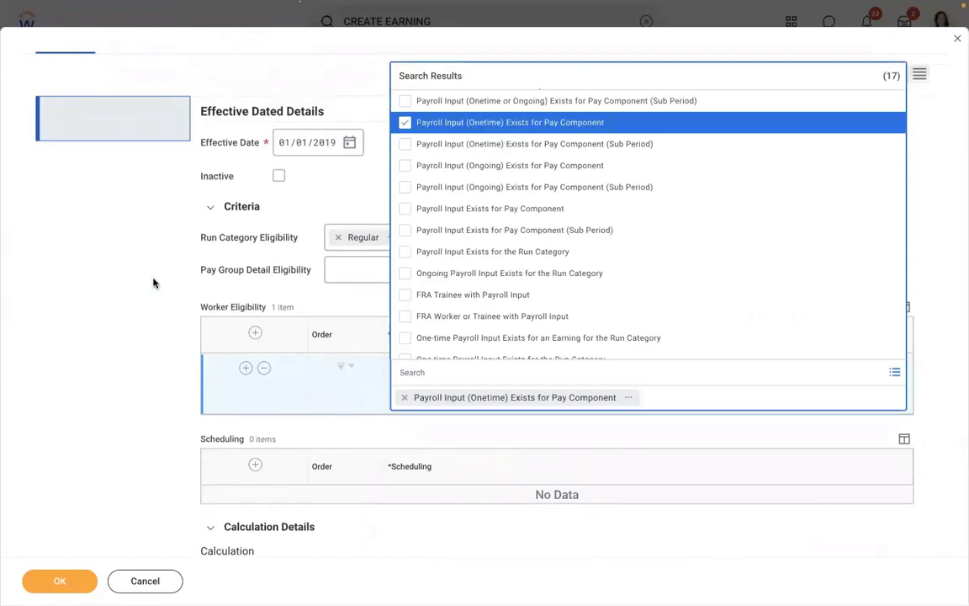
click(153, 283)
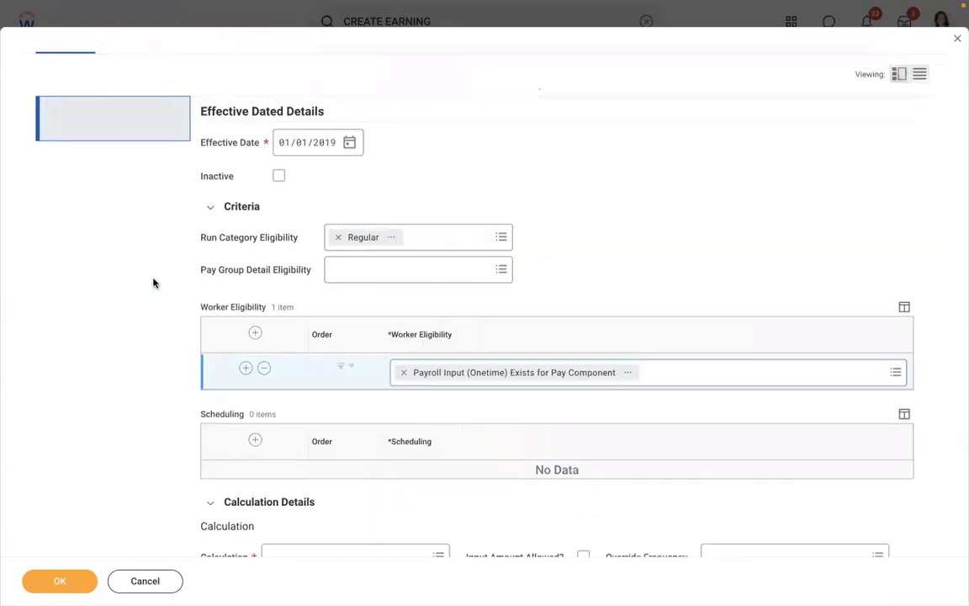
click(631, 373)
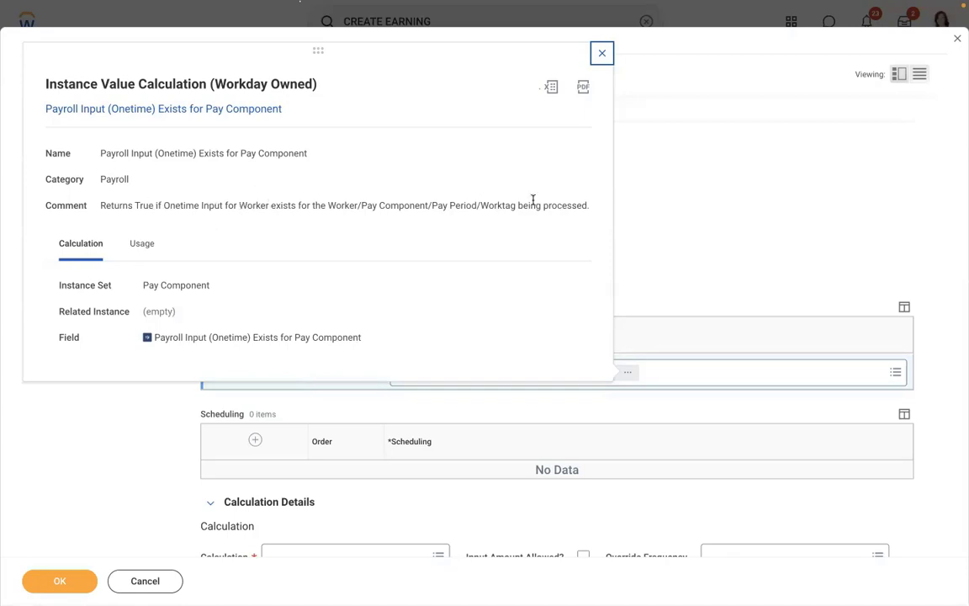
click(718, 211)
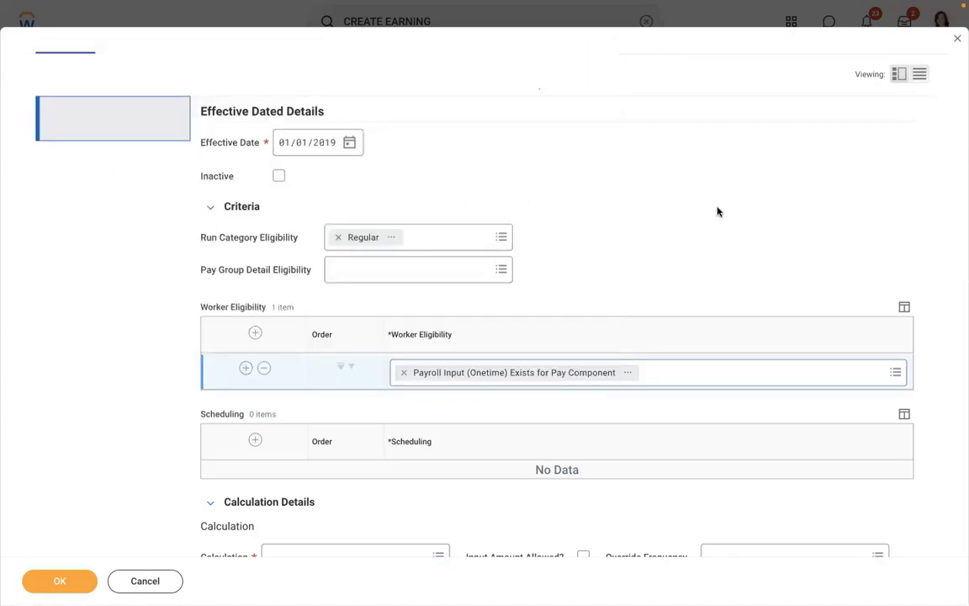
Set Calculation to Payroll Input, allow input amount, and leave Override Frequency blank.
scroll(718, 211, down, 5)
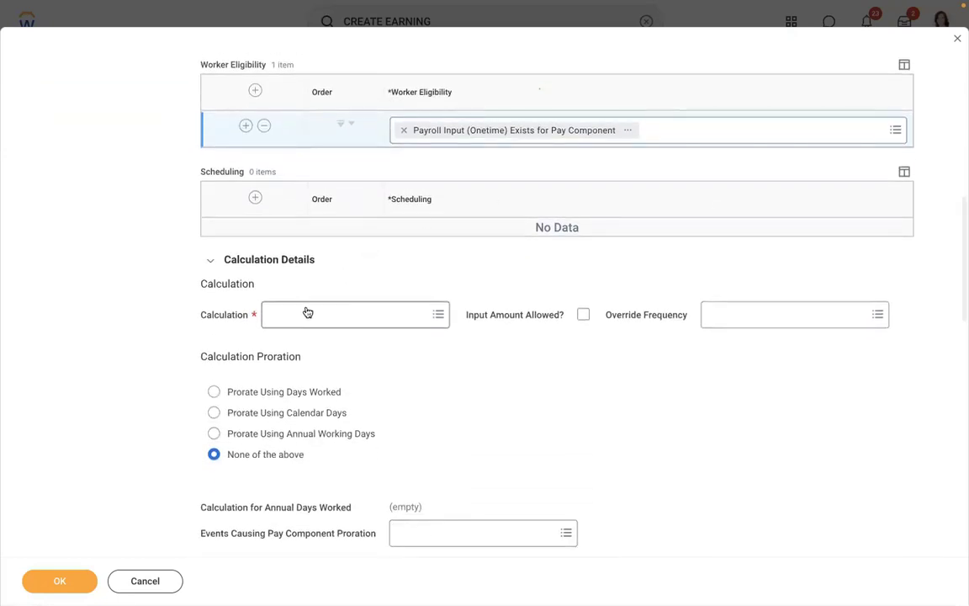
click(307, 313)
text(PAY)
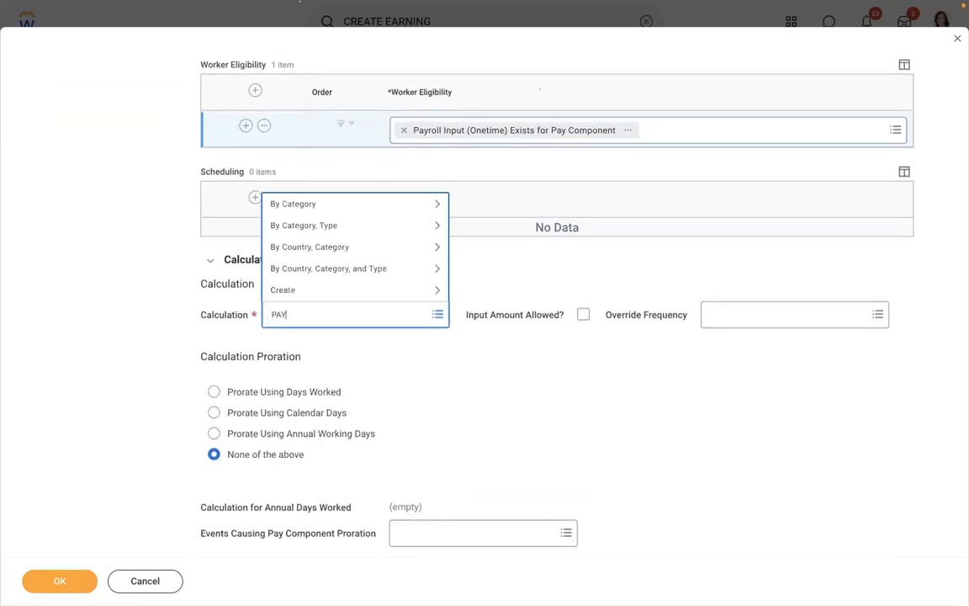
text(ROLL INPUT)
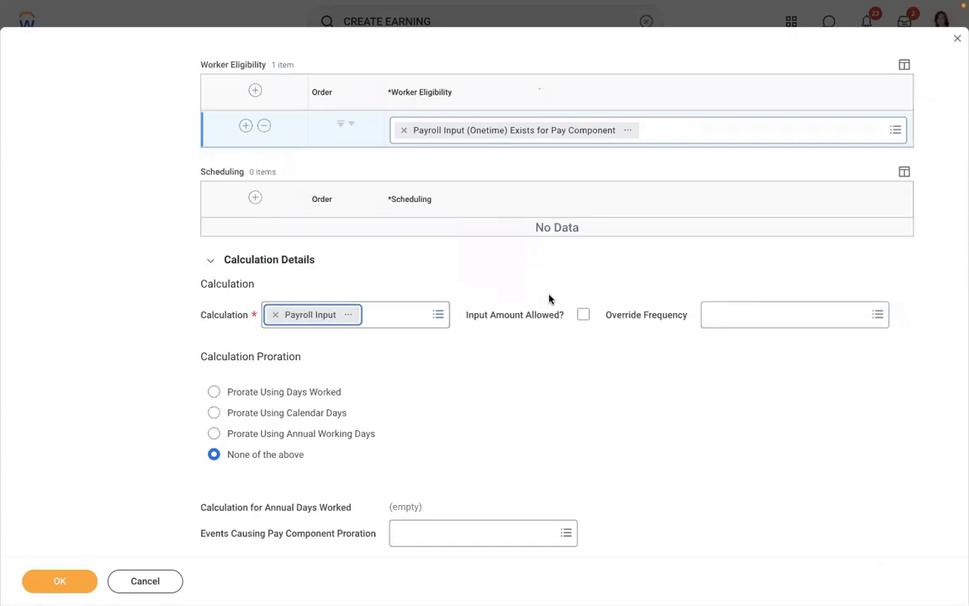
click(584, 316)
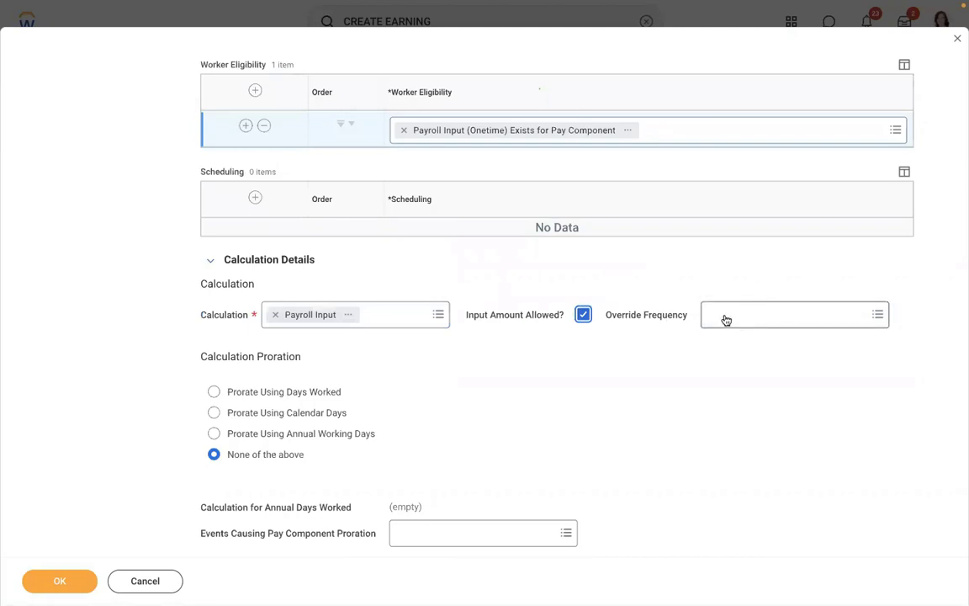
click(787, 314)
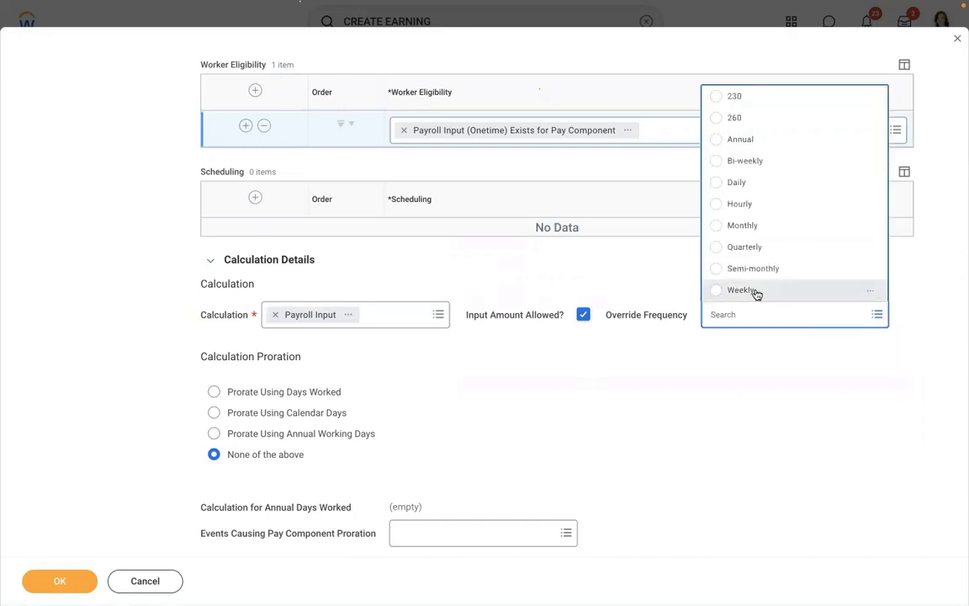
click(757, 292)
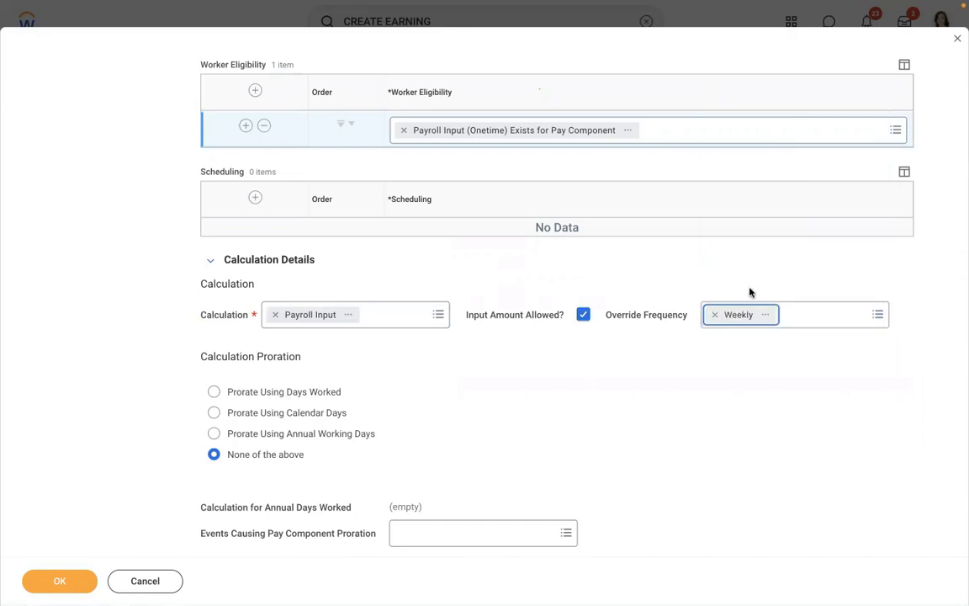
click(714, 314)
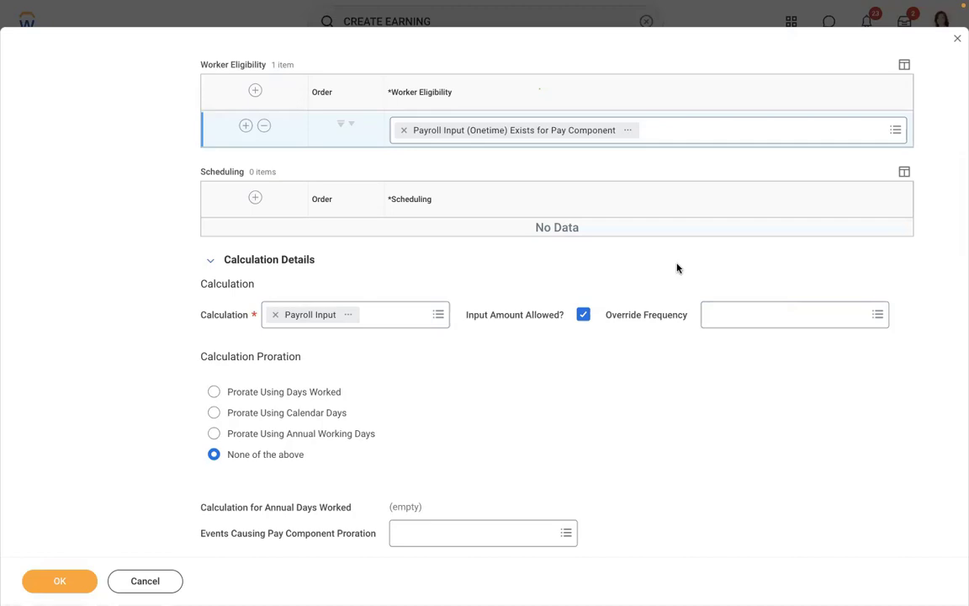
Keep proration as None of the above and review the earning form.
scroll(678, 267, up, 10)
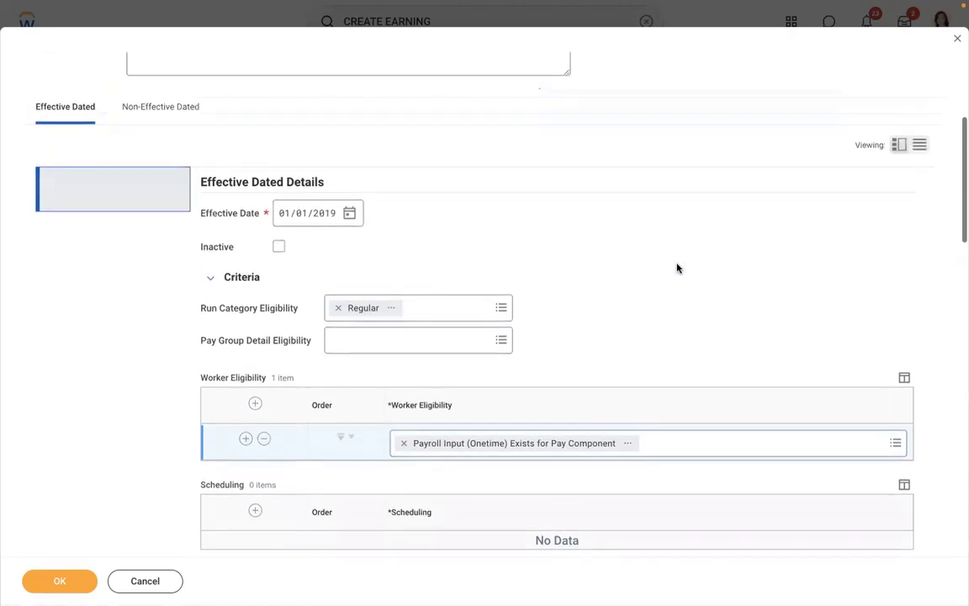
scroll(678, 268, up, 2)
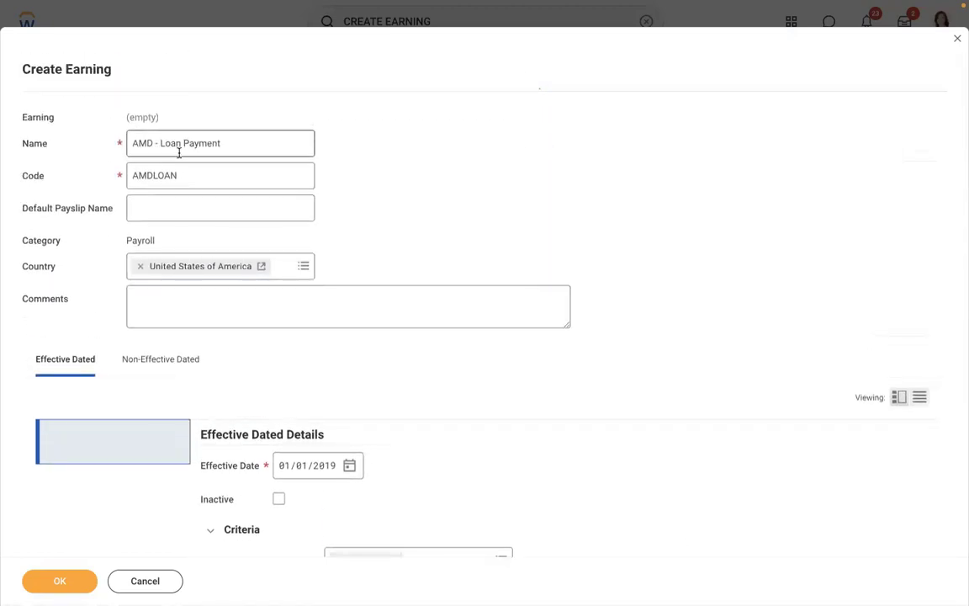
scroll(456, 169, down, 6)
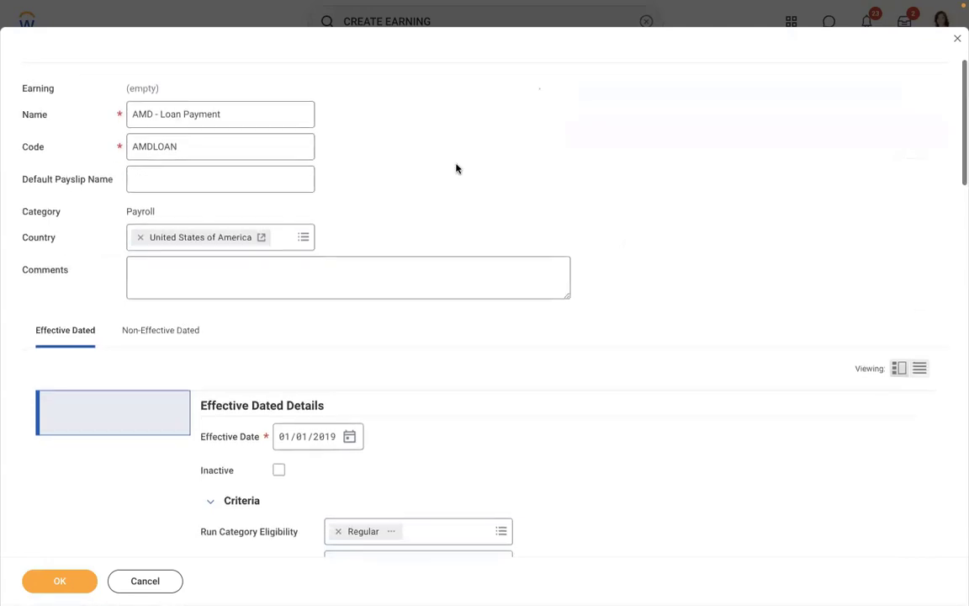
scroll(457, 167, down, 2)
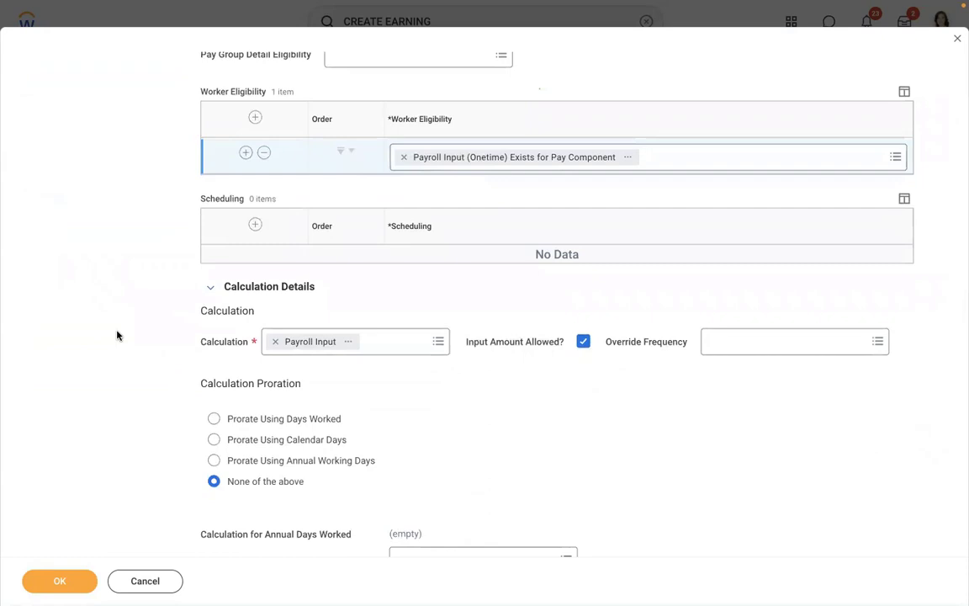
scroll(117, 335, down, 5)
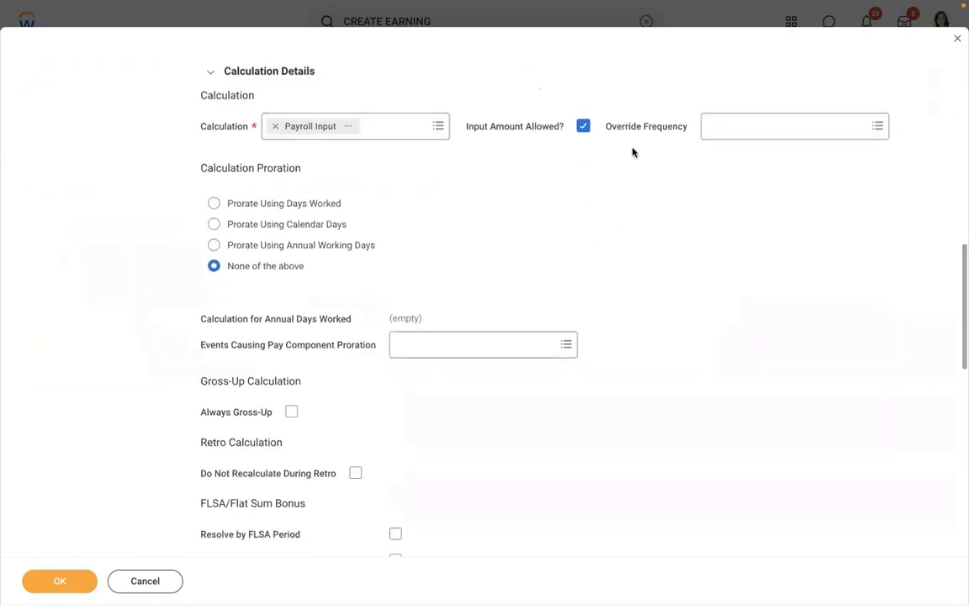
click(370, 250)
click(328, 269)
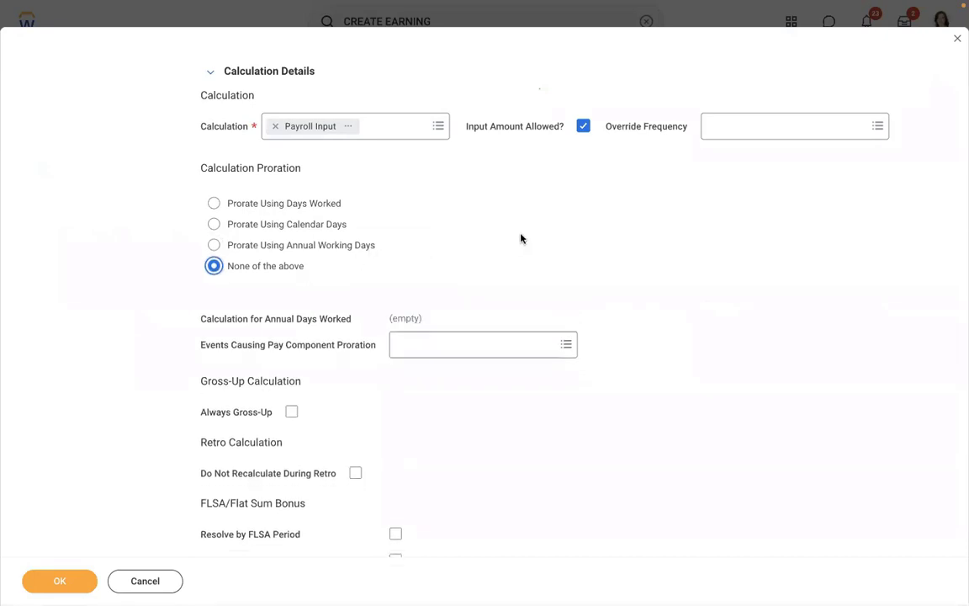
key(Down)
click(339, 266)
scroll(569, 246, down, 2)
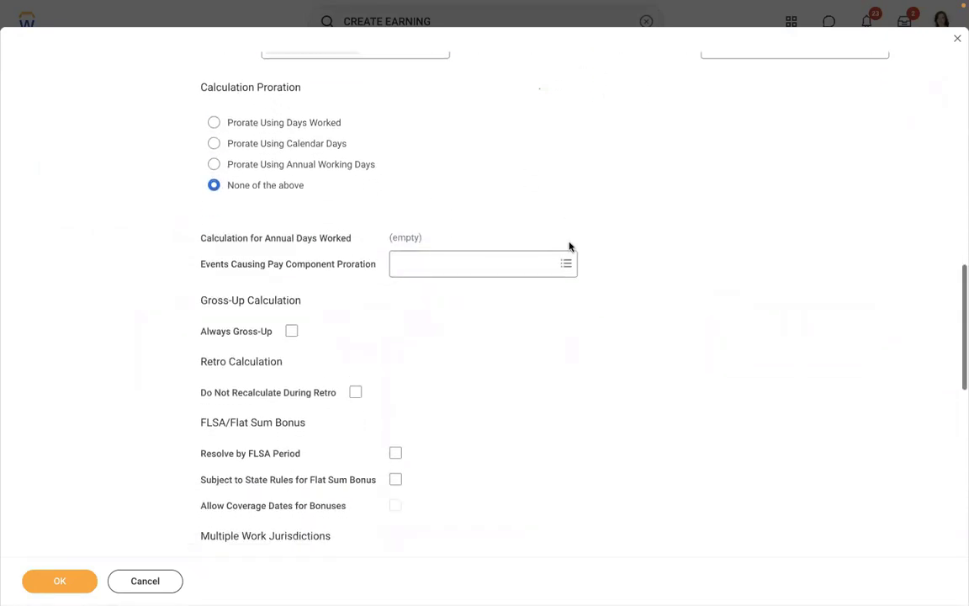
scroll(569, 247, down, 14)
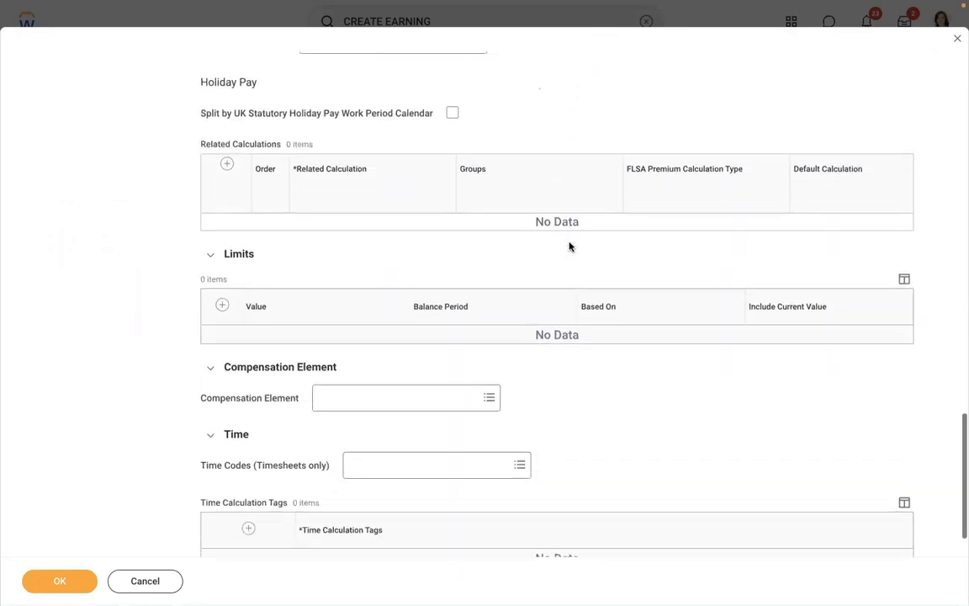
scroll(569, 247, down, 2)
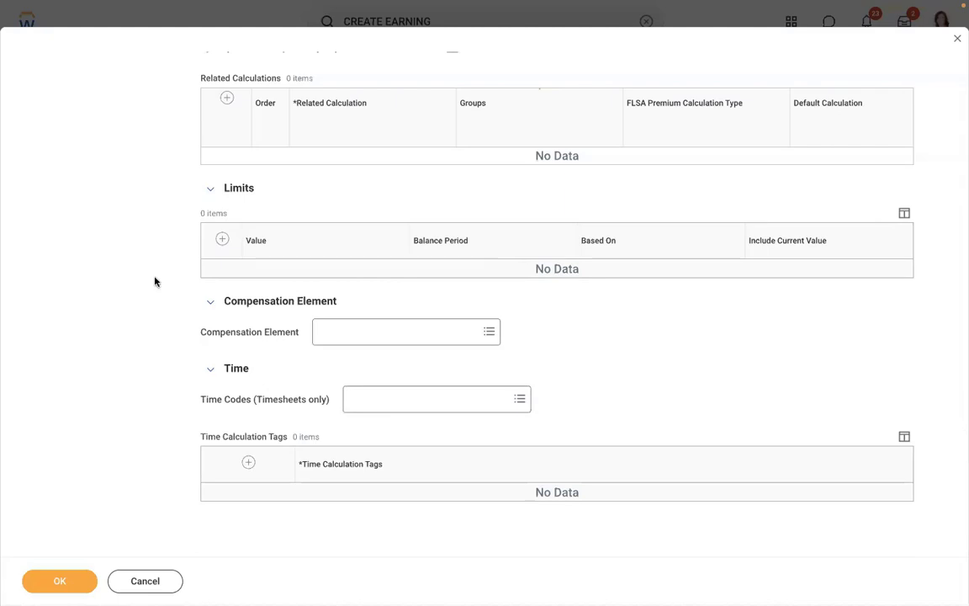
scroll(155, 281, up, 3)
scroll(155, 281, up, 10)
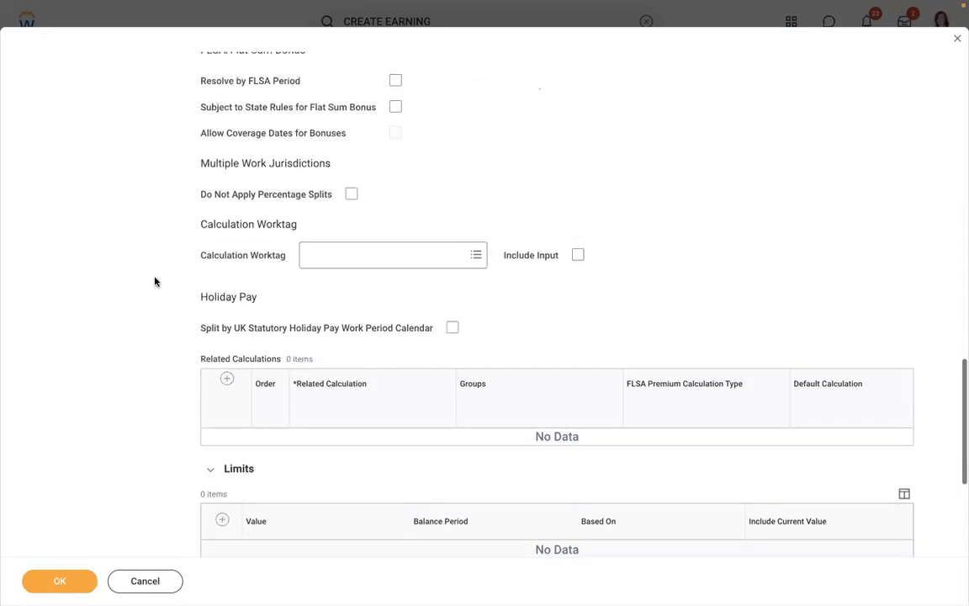
scroll(155, 281, up, 10)
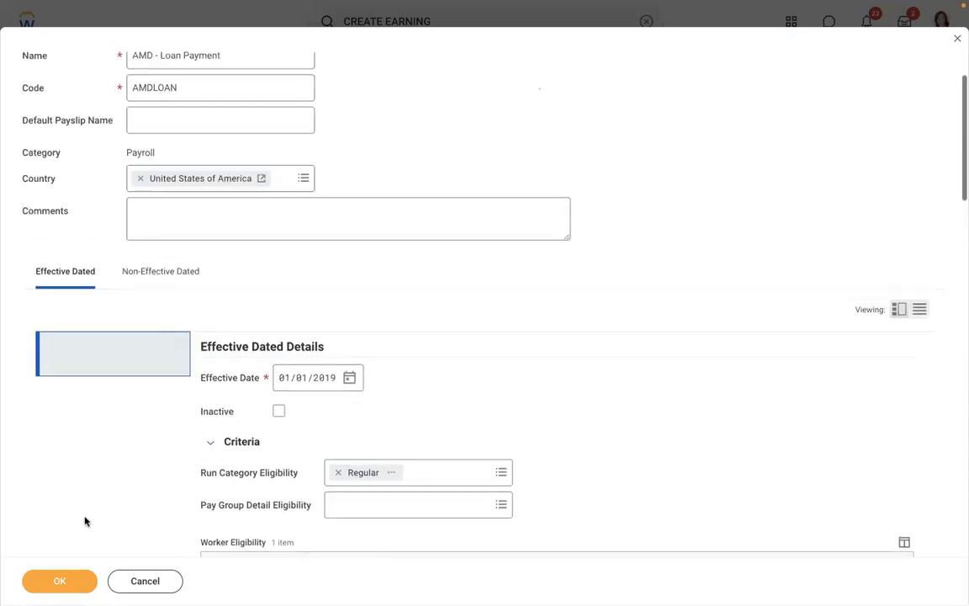
Save the new earning and open the worker's profile via search.
click(63, 581)
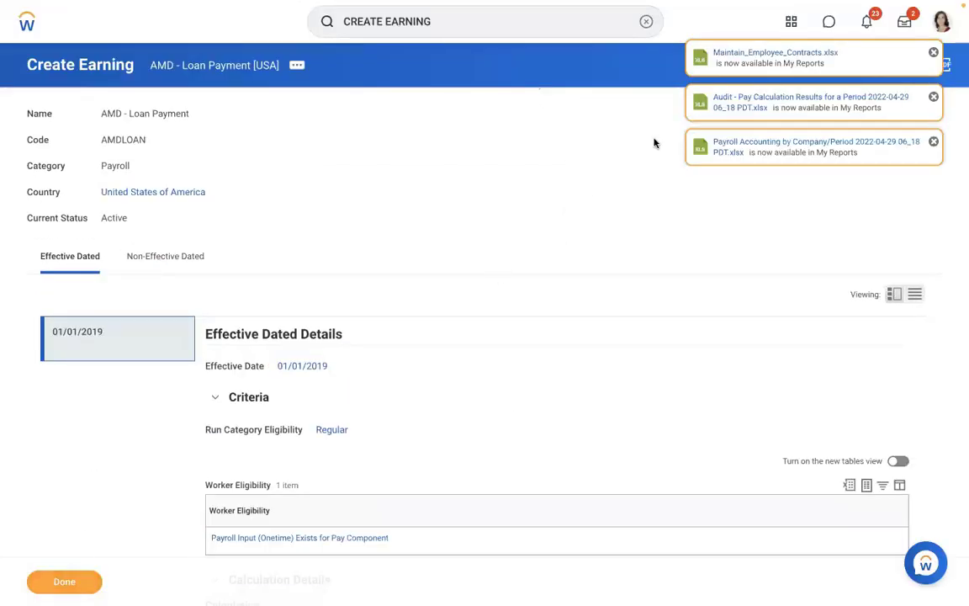
click(645, 21)
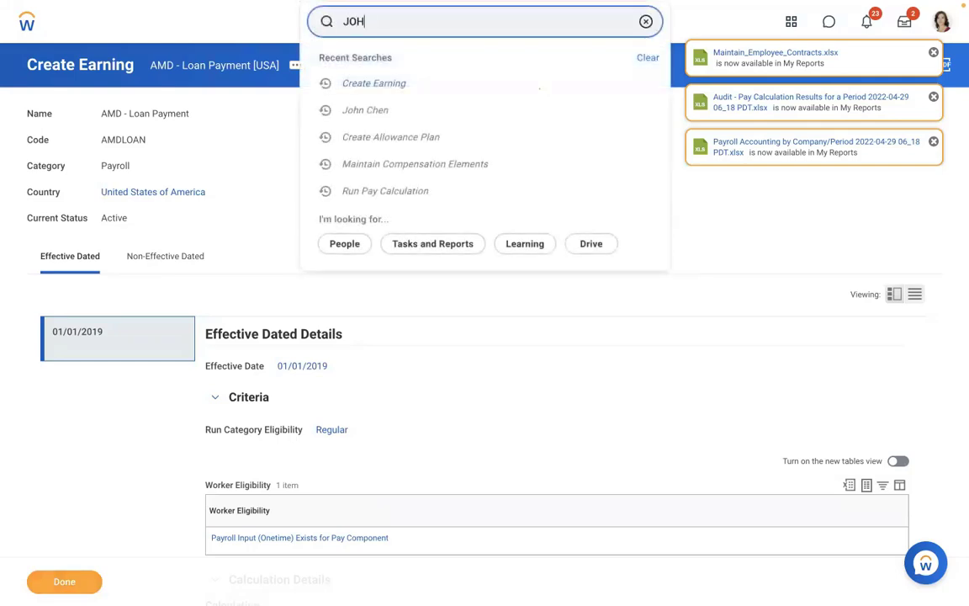
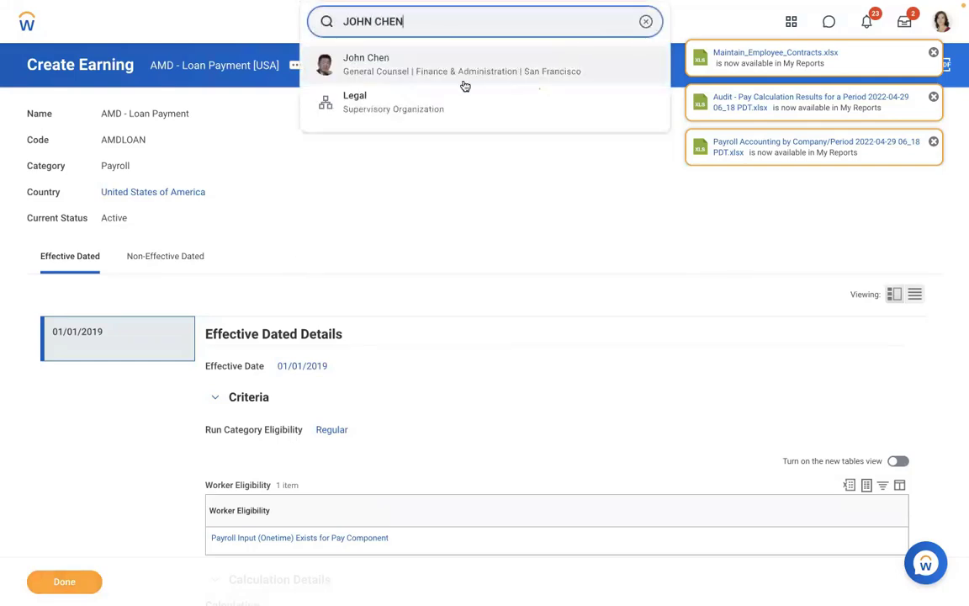
click(462, 84)
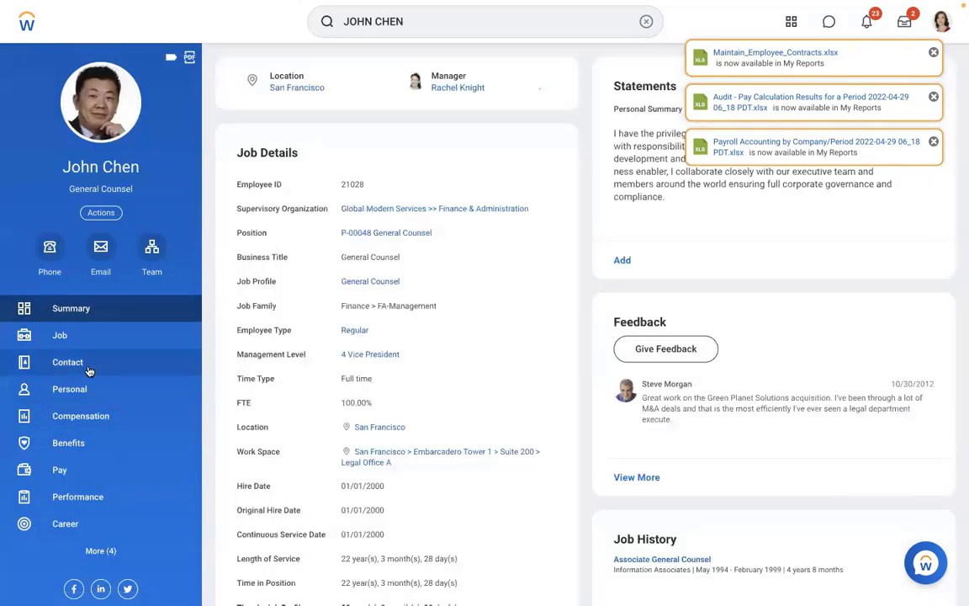
Go to the worker's Pay section, dismiss notices, and open More > Input.
click(75, 336)
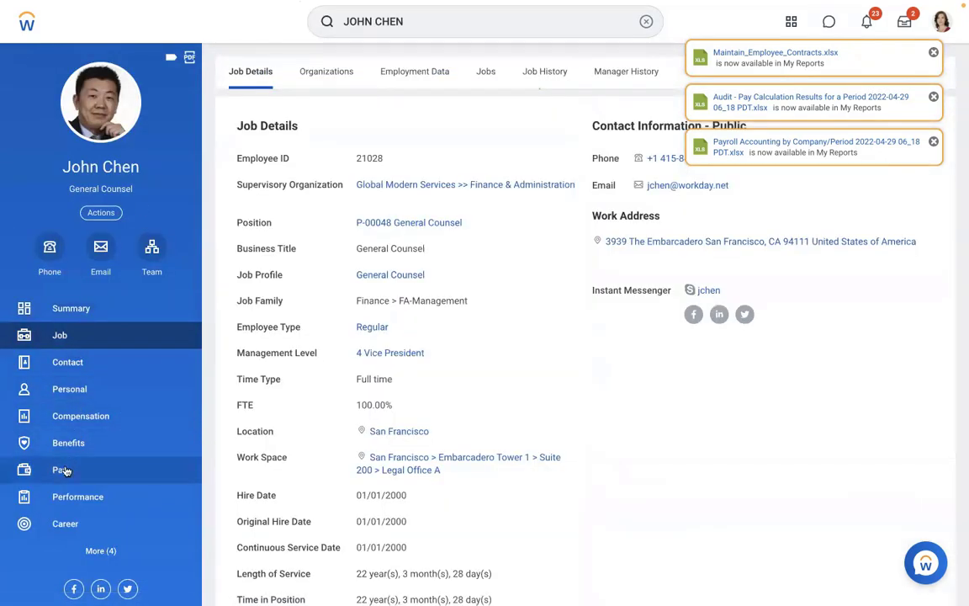
click(65, 469)
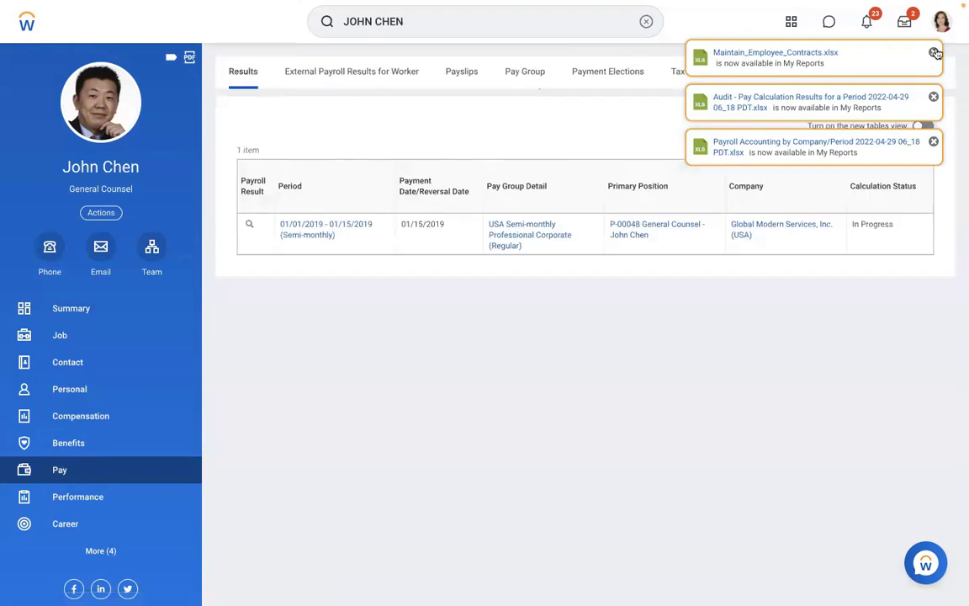
click(934, 53)
click(935, 53)
click(935, 53)
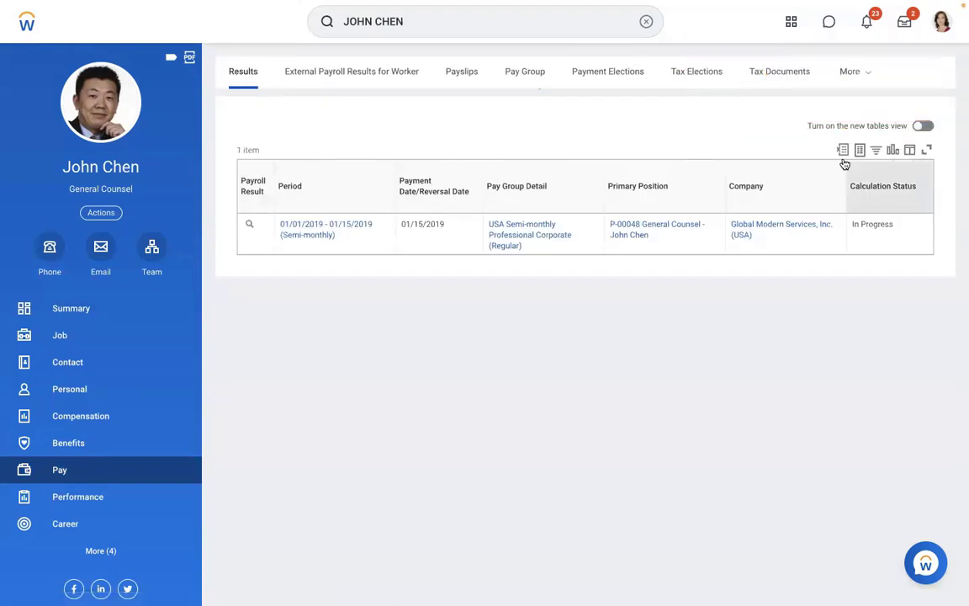
click(864, 75)
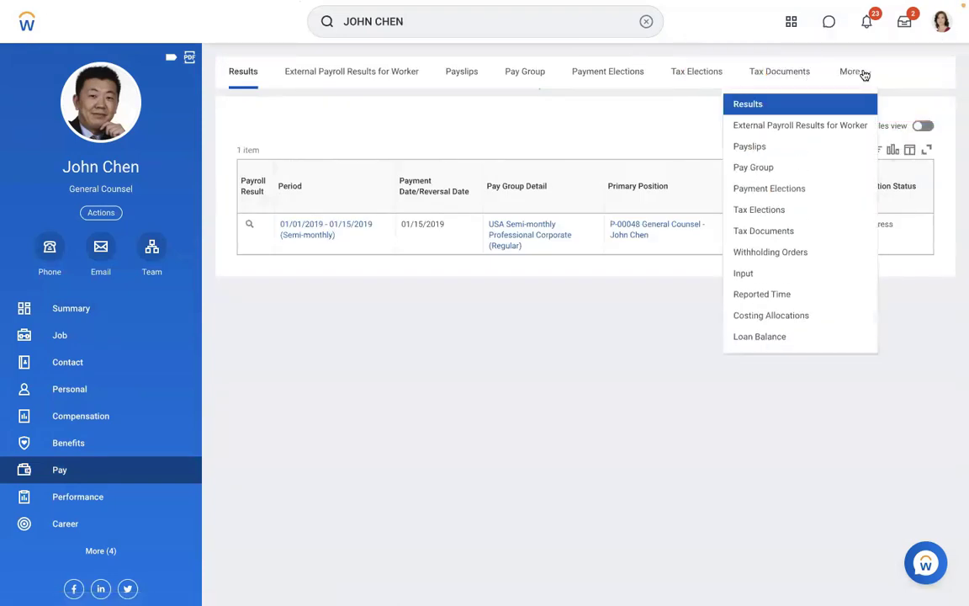
click(742, 274)
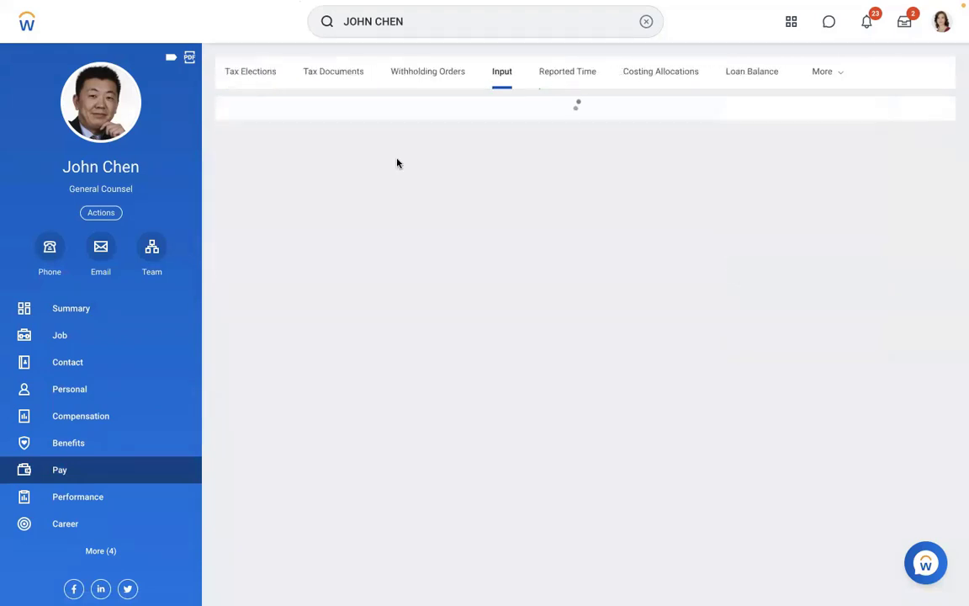
Add a payroll input running from 01/01/2019 to 01/31/2019.
click(274, 132)
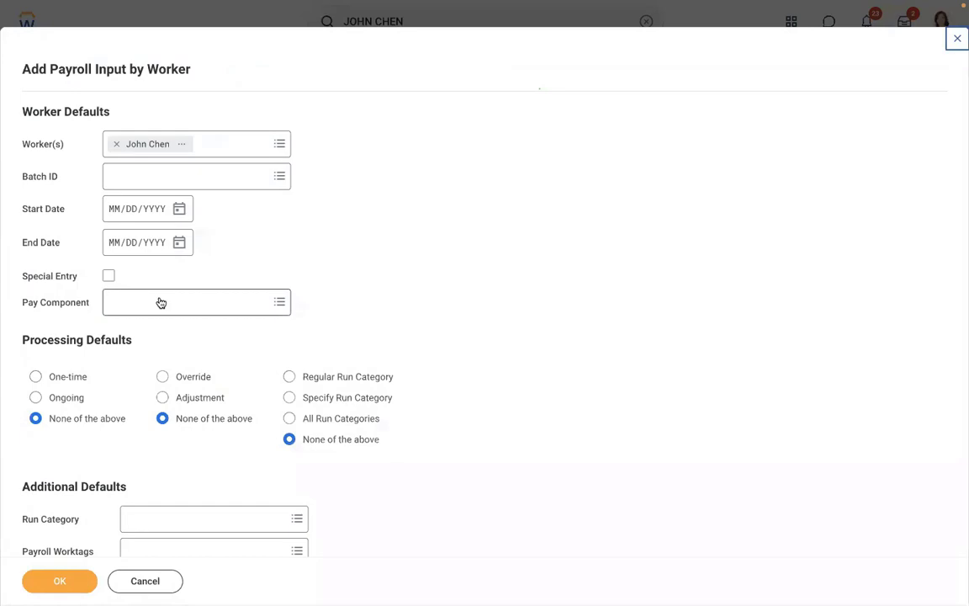
click(113, 207)
text(01/00)
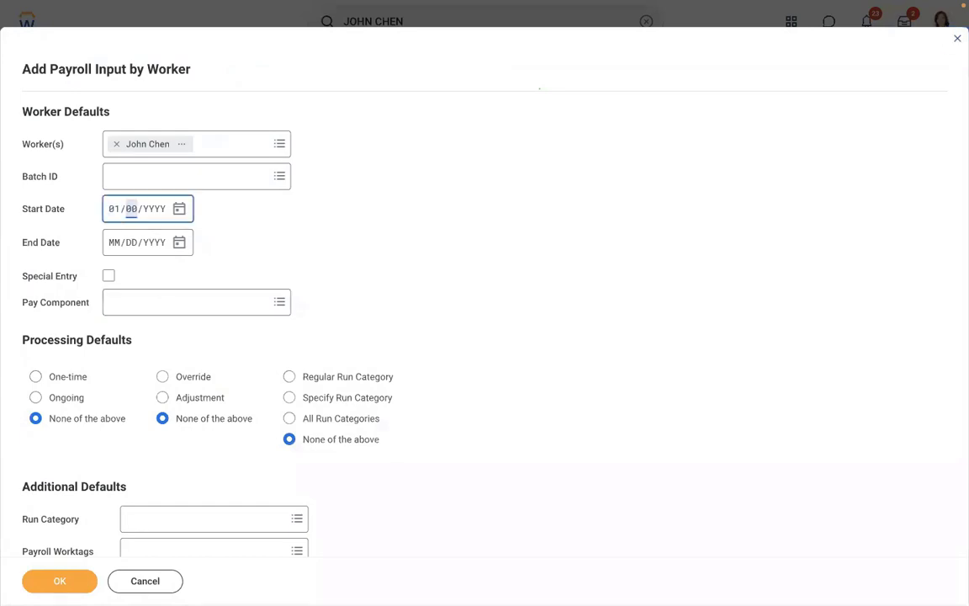
text(1/0020)
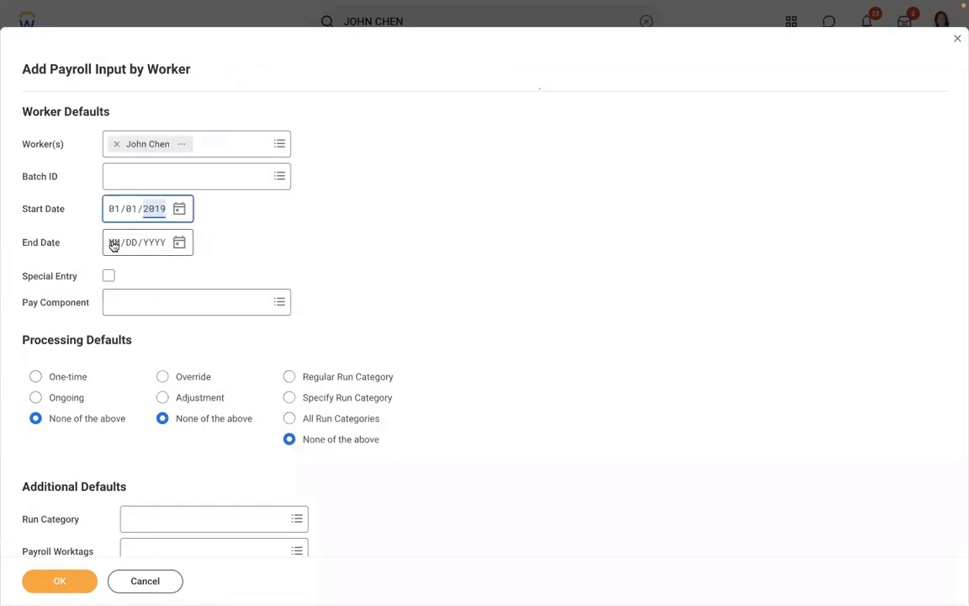
click(114, 244)
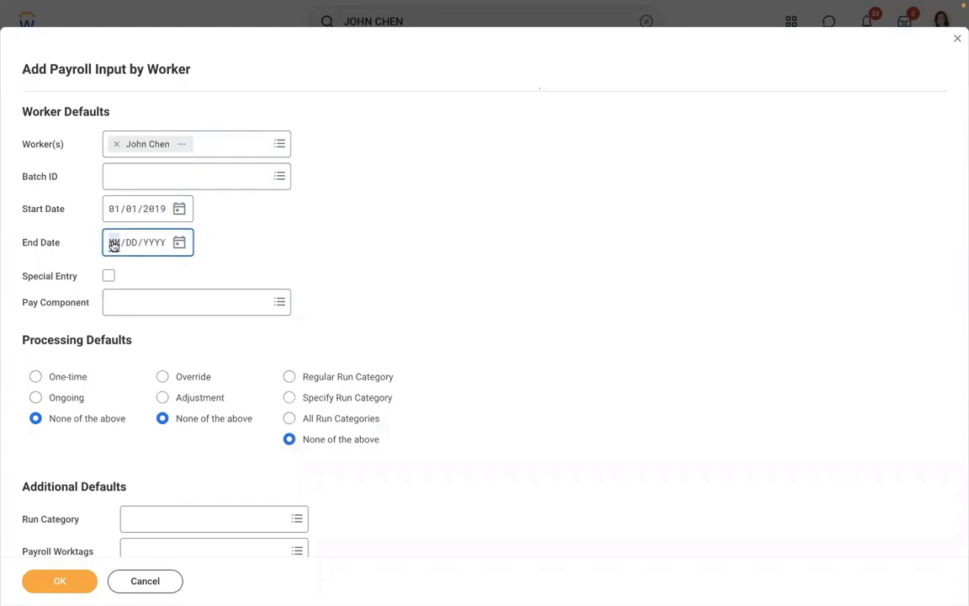
text(01/31/)
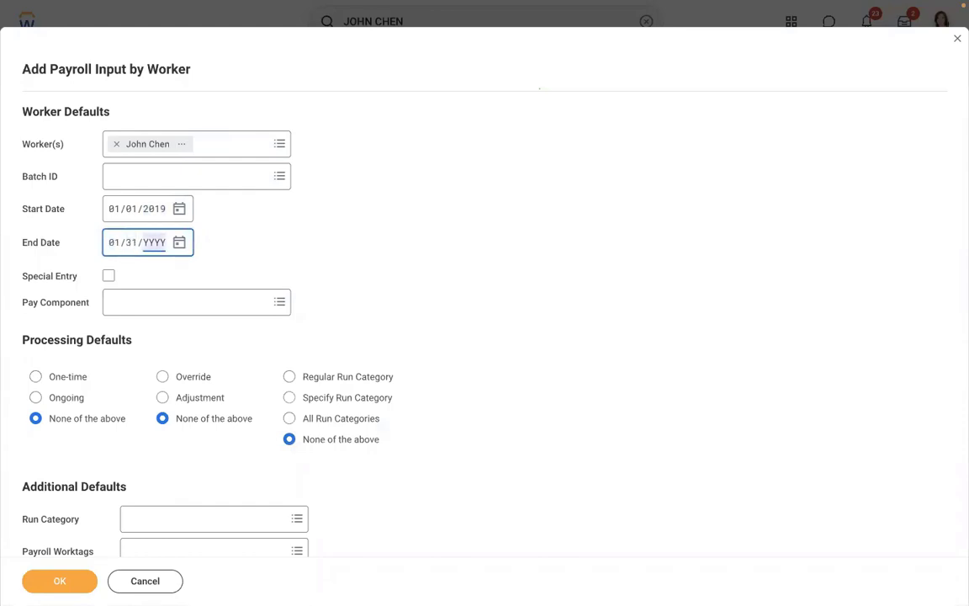
text(002019)
click(333, 218)
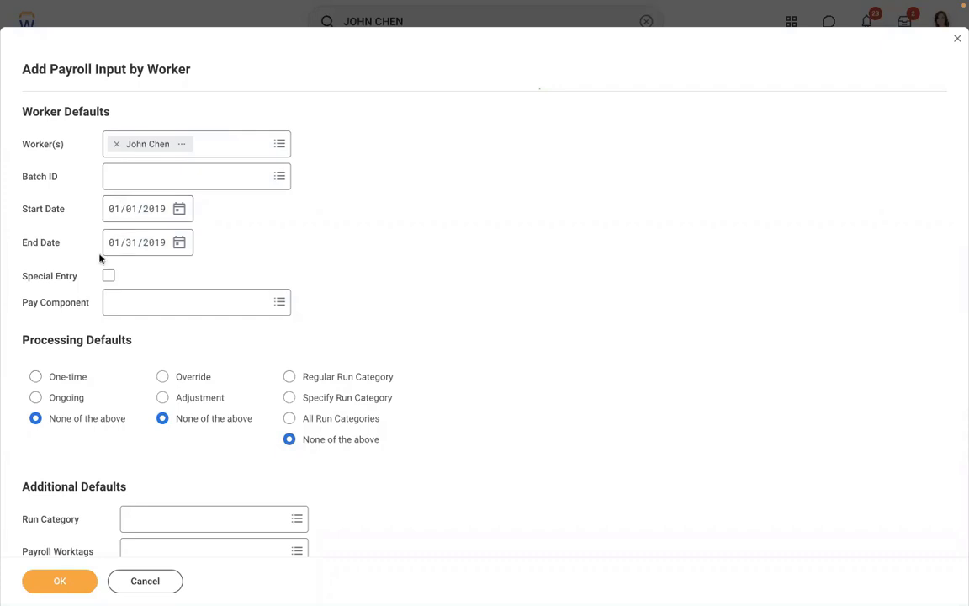
Choose AMD - Loan Payment [USA], One-time, Regular Run Category, and confirm.
click(143, 299)
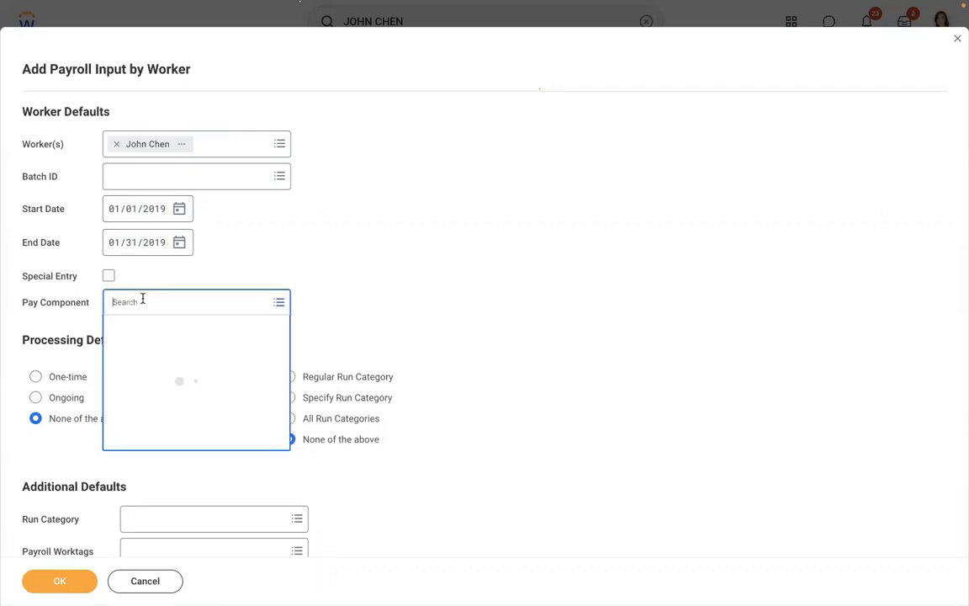
text(AMD)
key(Return)
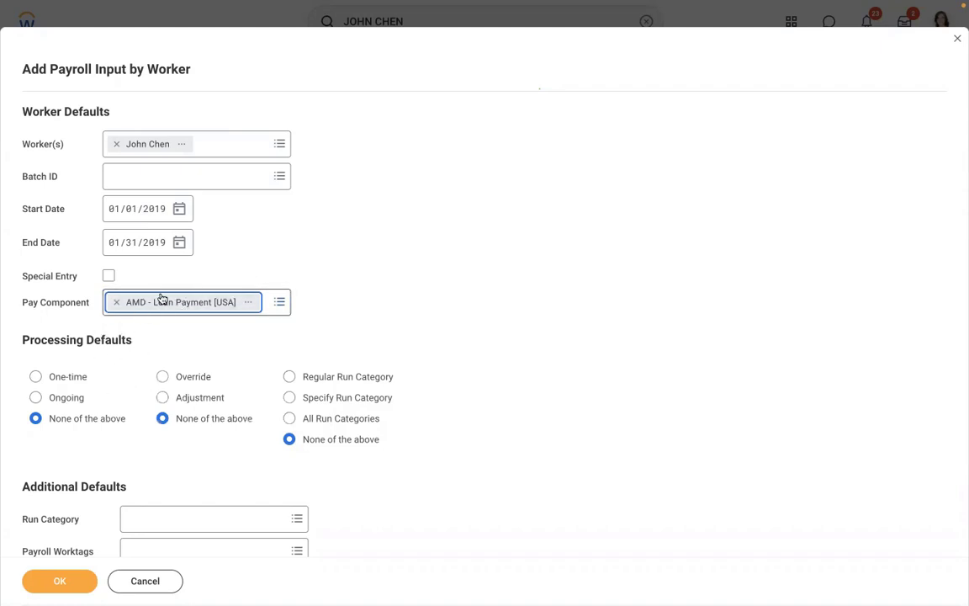
scroll(318, 240, down, 3)
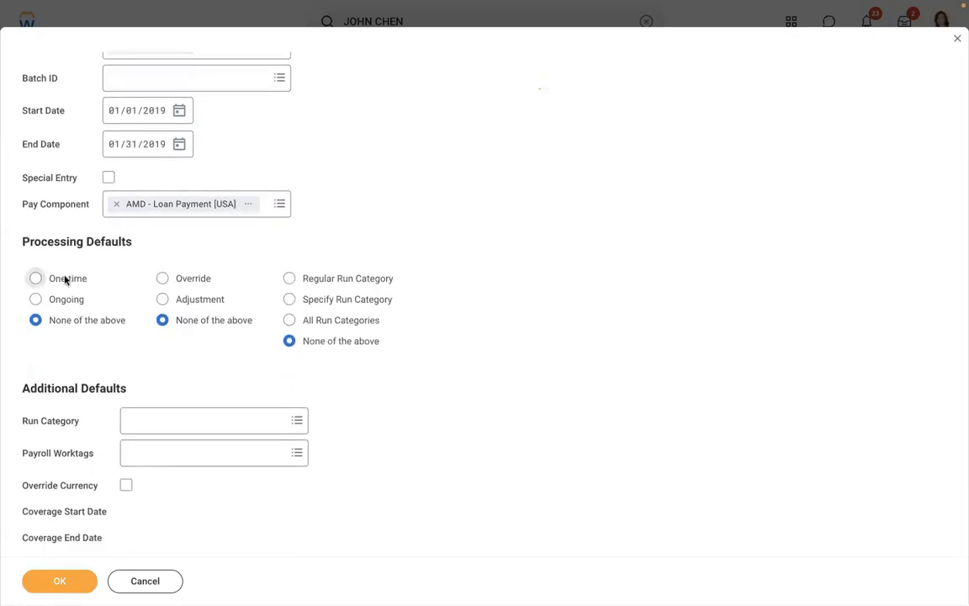
click(66, 278)
click(288, 280)
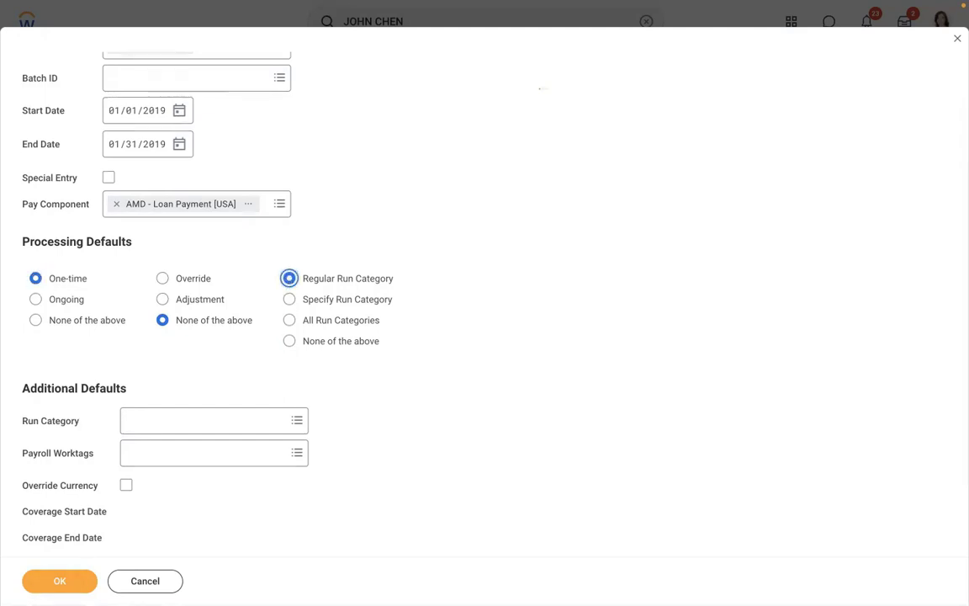
click(52, 583)
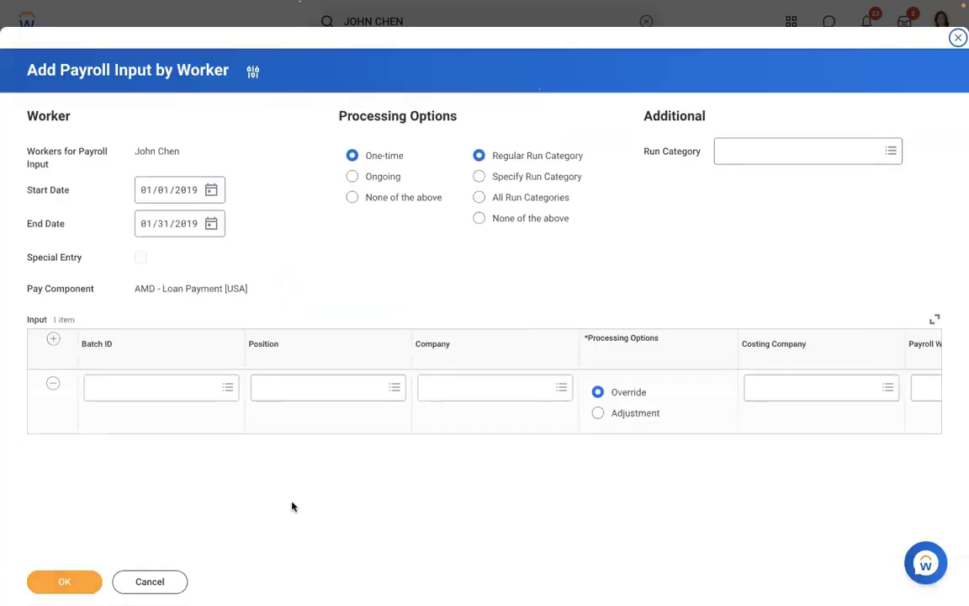
Enter Amount 10000 with comment 'Manager approved to process 10000 USD as loan amount' and submit.
click(715, 426)
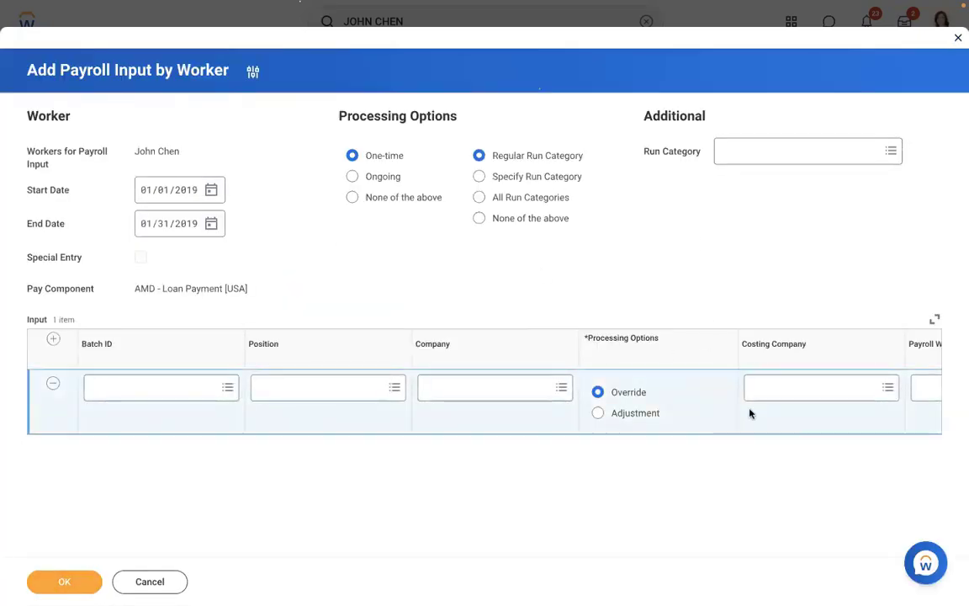
scroll(696, 416, right, 2)
scroll(695, 415, right, 5)
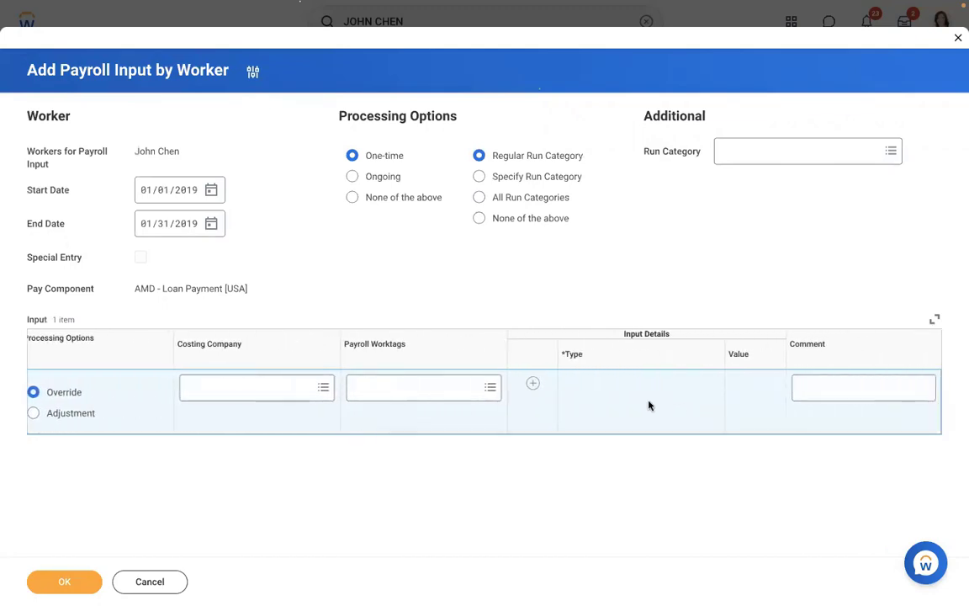
click(534, 391)
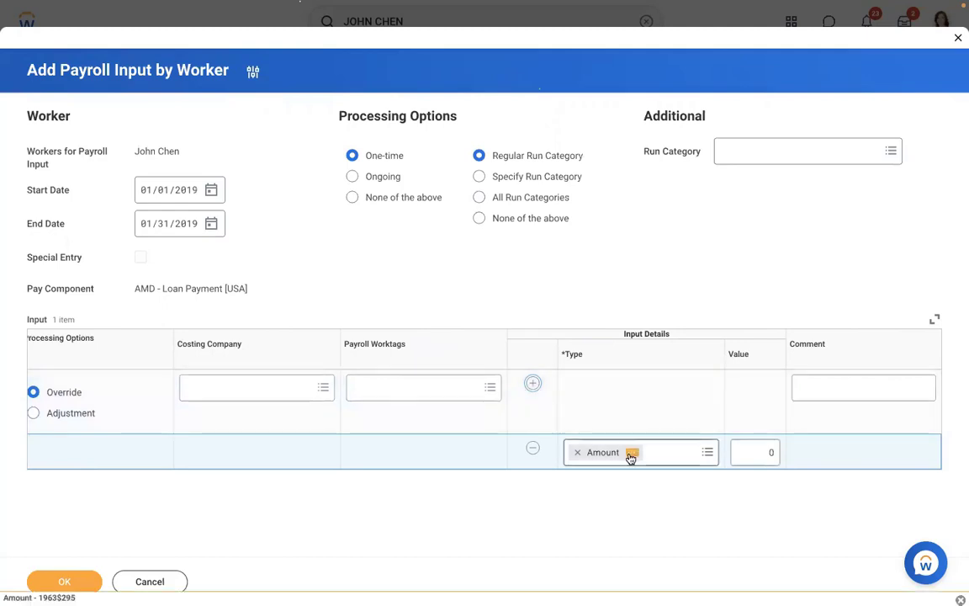
click(741, 452)
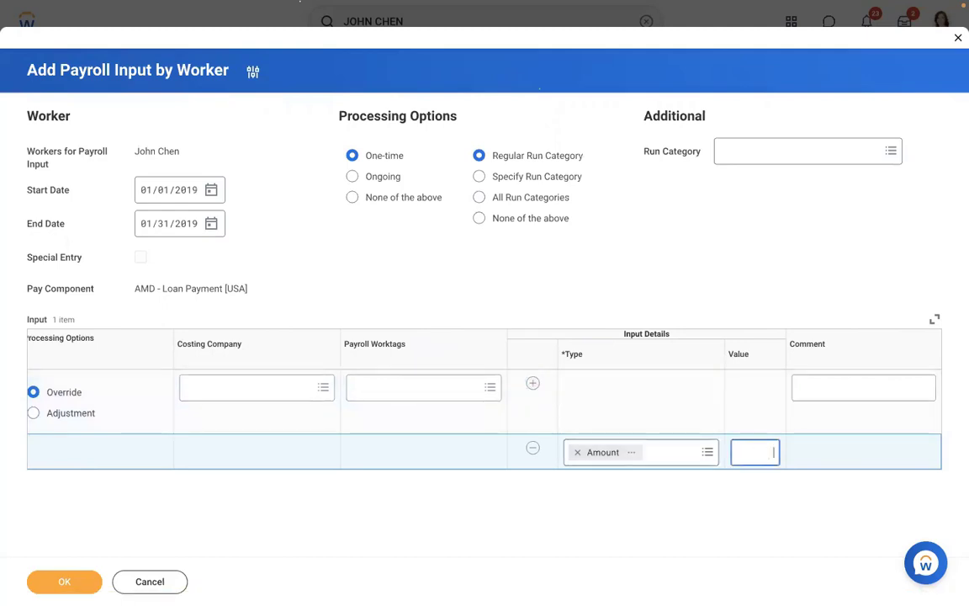
text(10000)
click(828, 387)
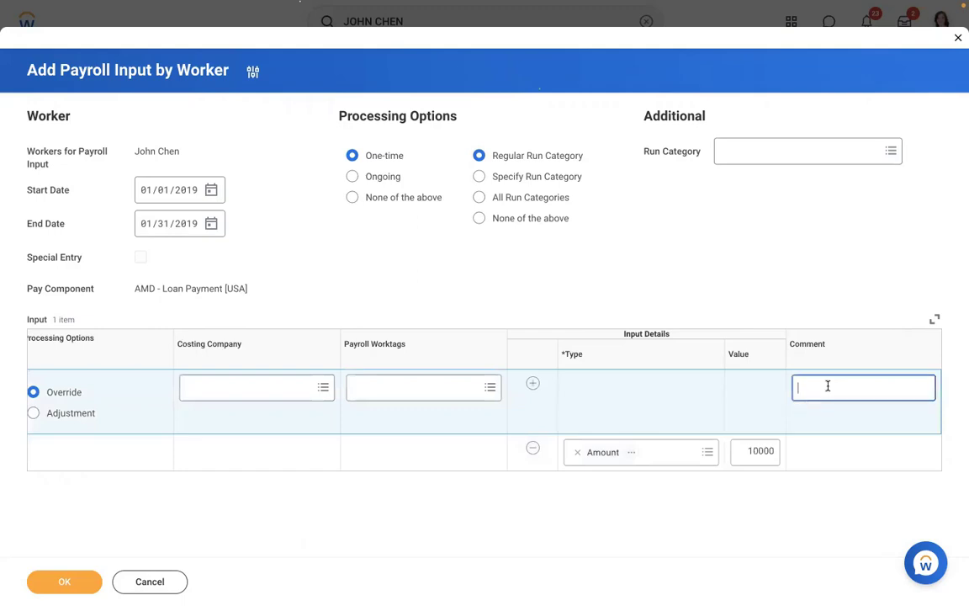
text(Manage)
text(r a)
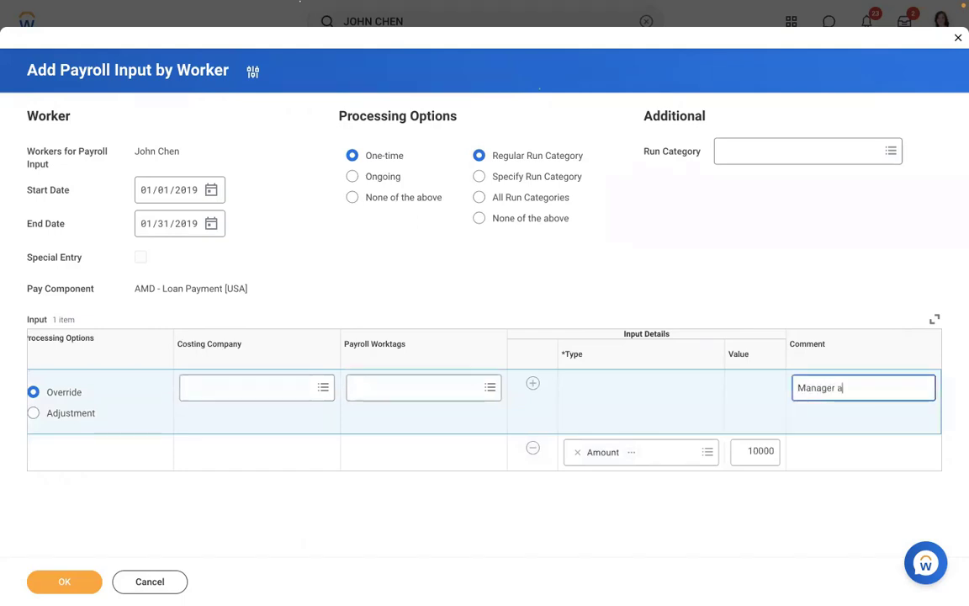
text(pproved to )
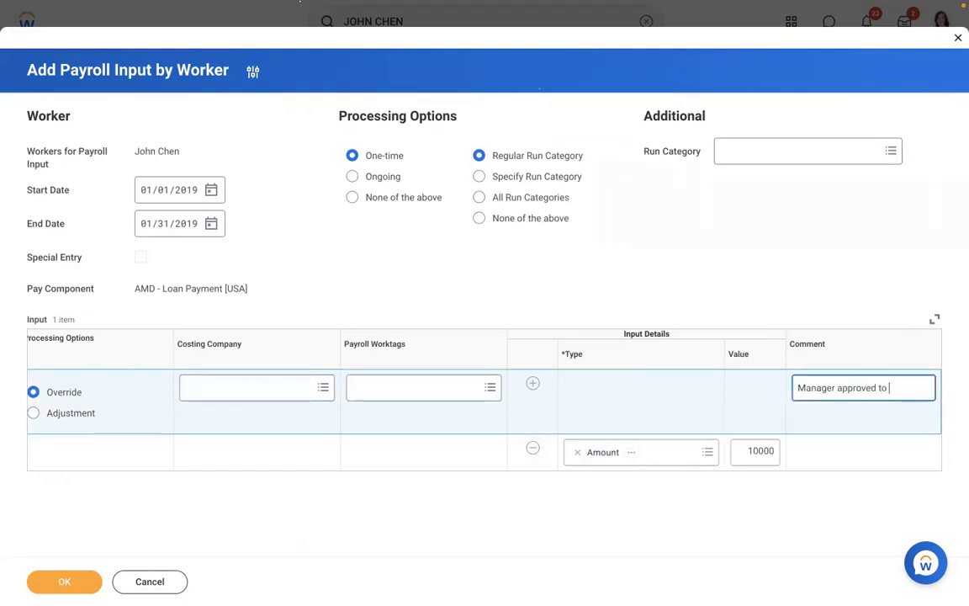
text(process 1)
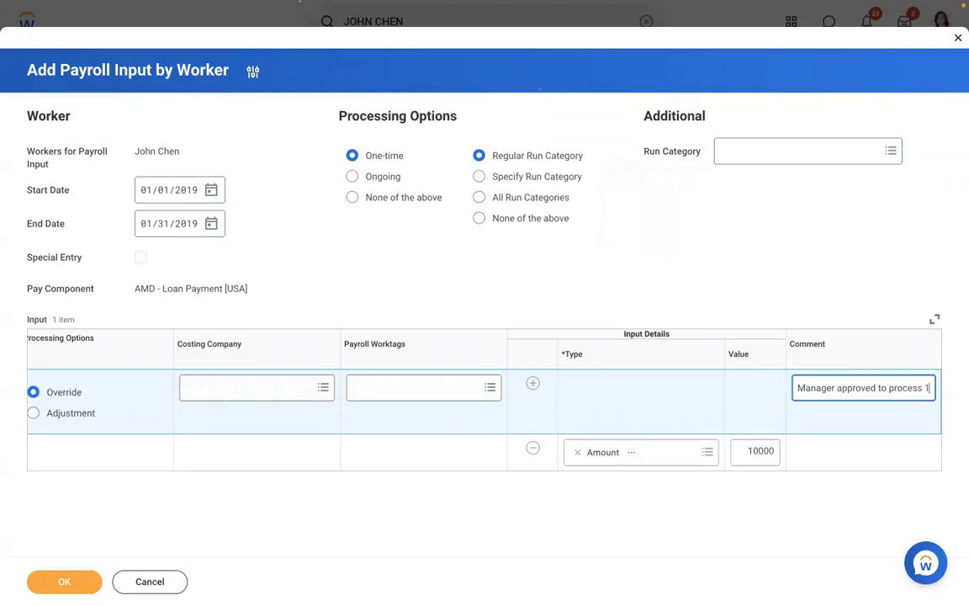
text(0000 U)
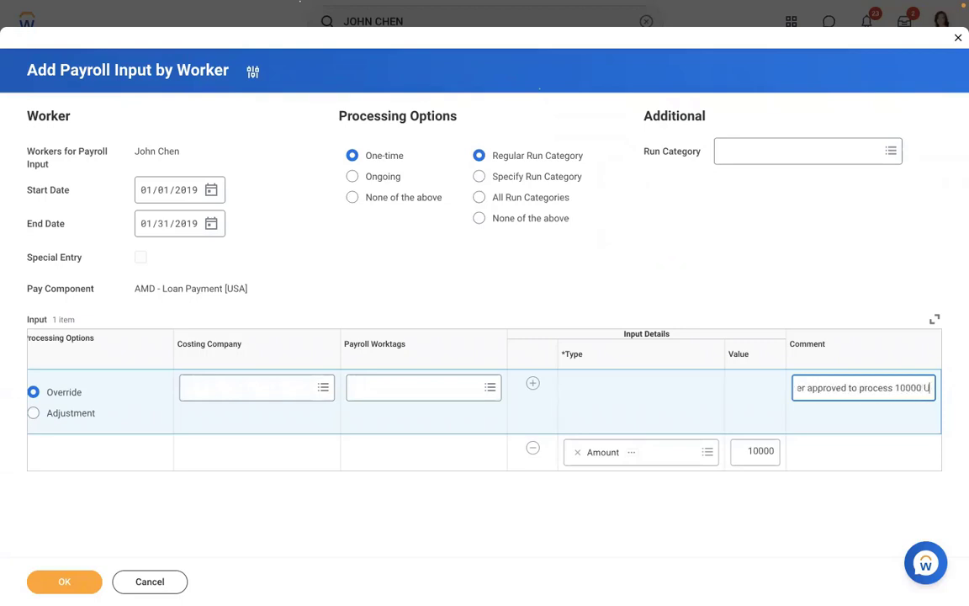
text(SD as loan amount)
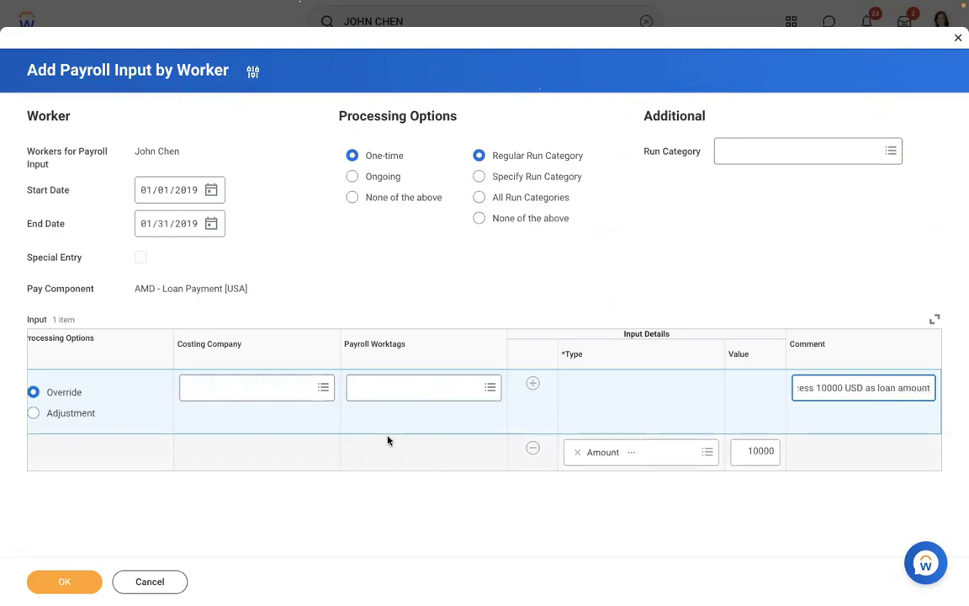
click(46, 582)
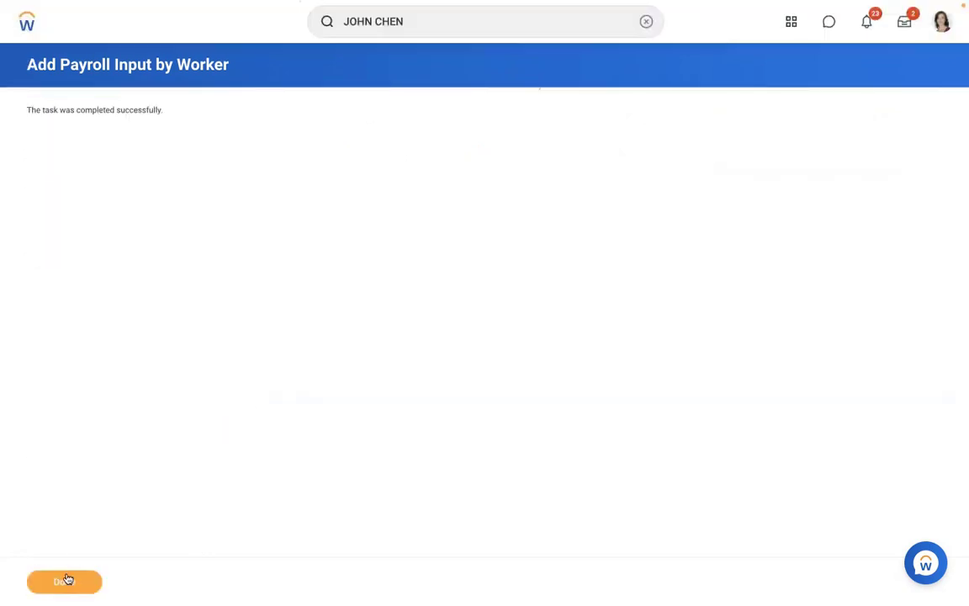
From the worker's Results tab, launch Pay Calculation > Re-Calculate on the 01/15/2019 result.
click(67, 580)
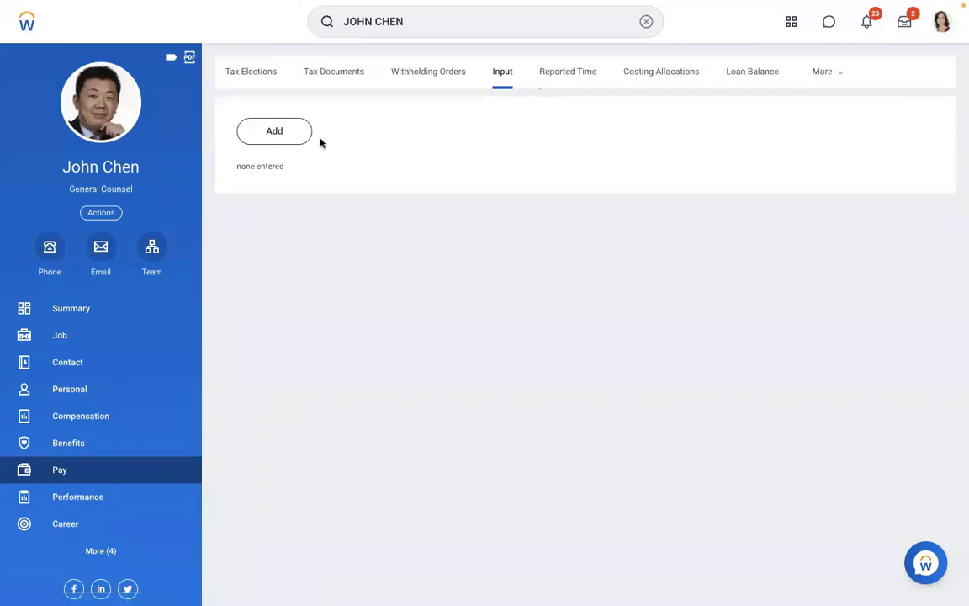
click(831, 71)
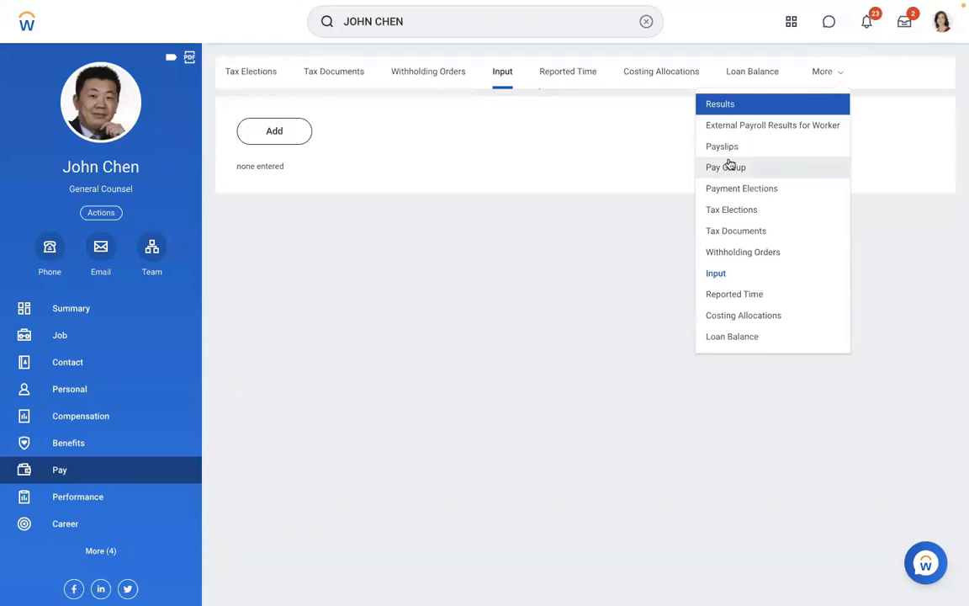
click(730, 105)
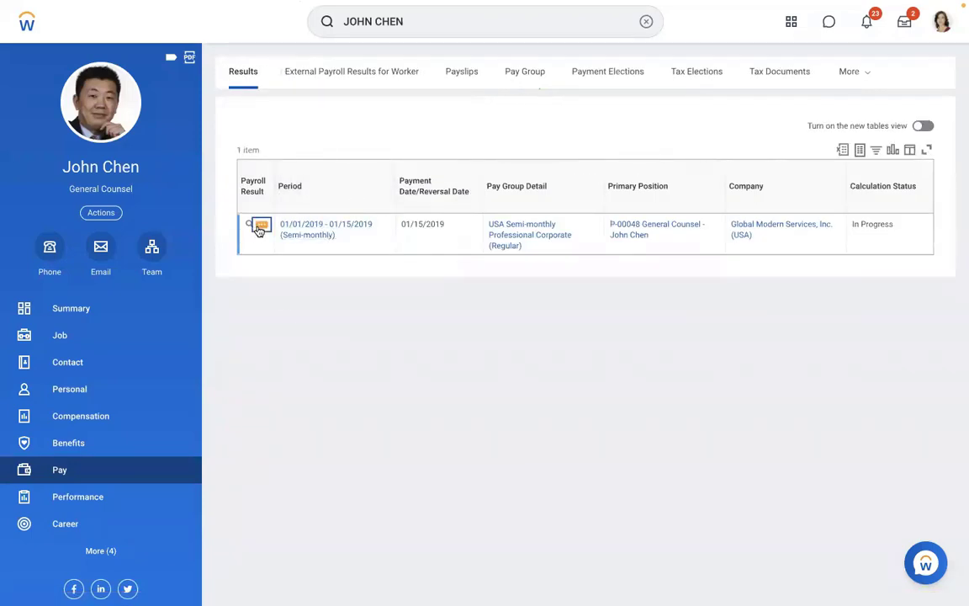
click(260, 227)
mouse_move(327, 387)
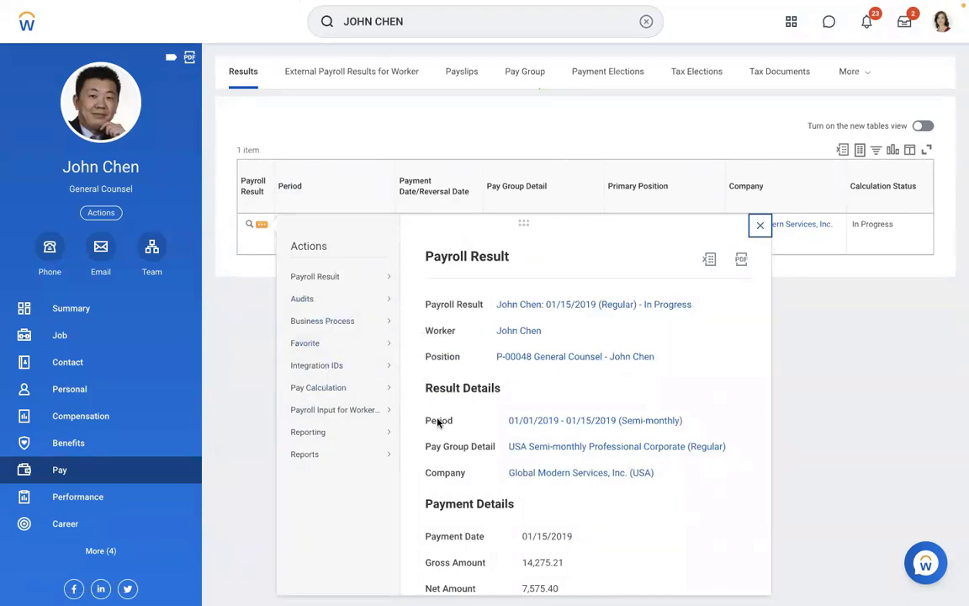
click(442, 455)
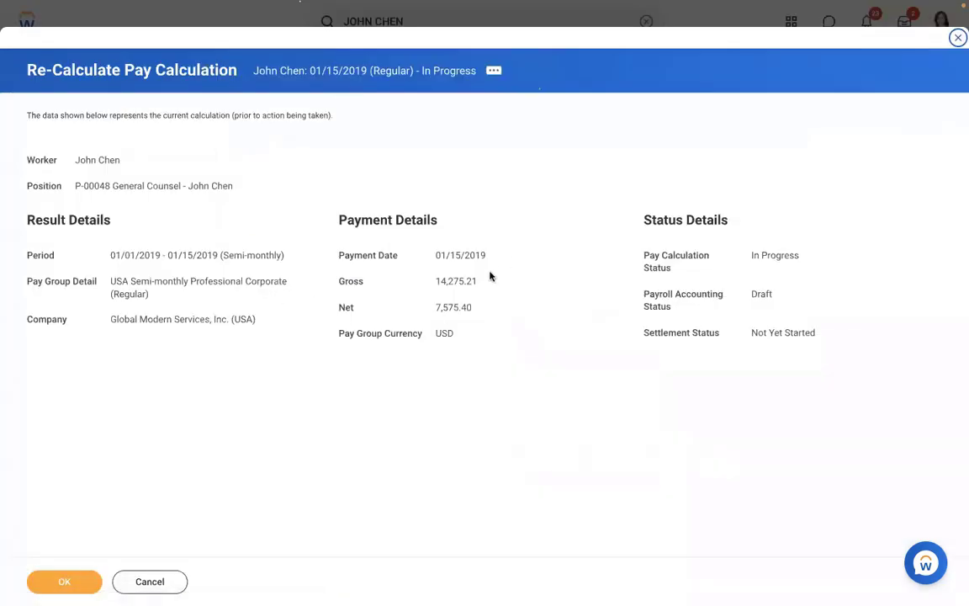
Confirm the 01/15/2019 recalculation, with gross at 14,275.21.
drag(480, 281, 411, 281)
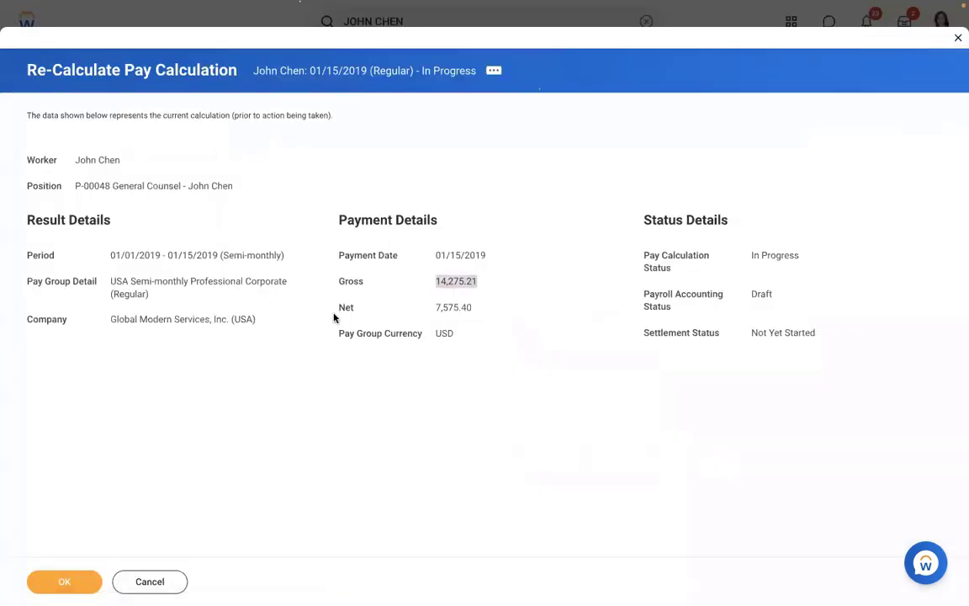
click(57, 582)
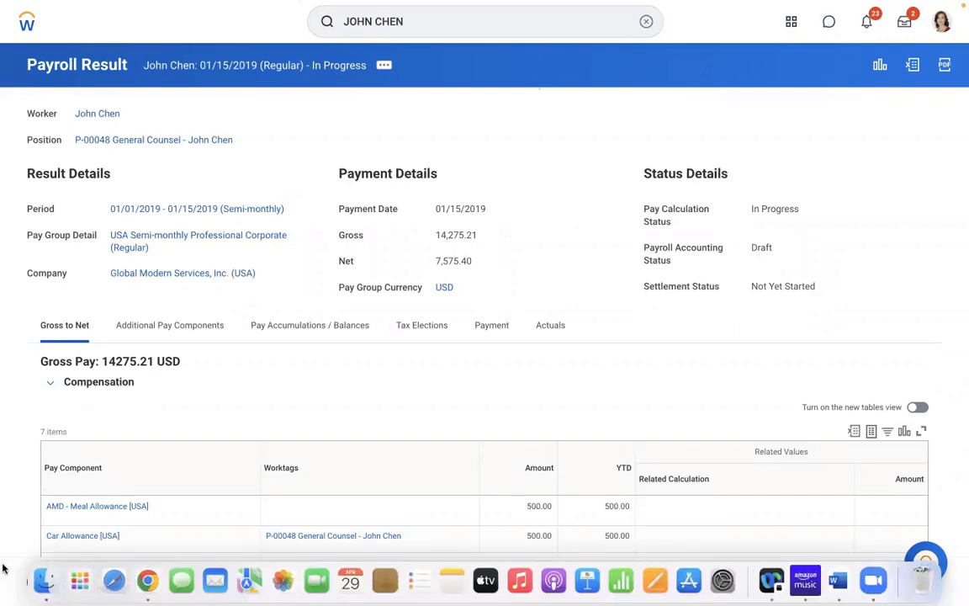
drag(489, 208, 436, 207)
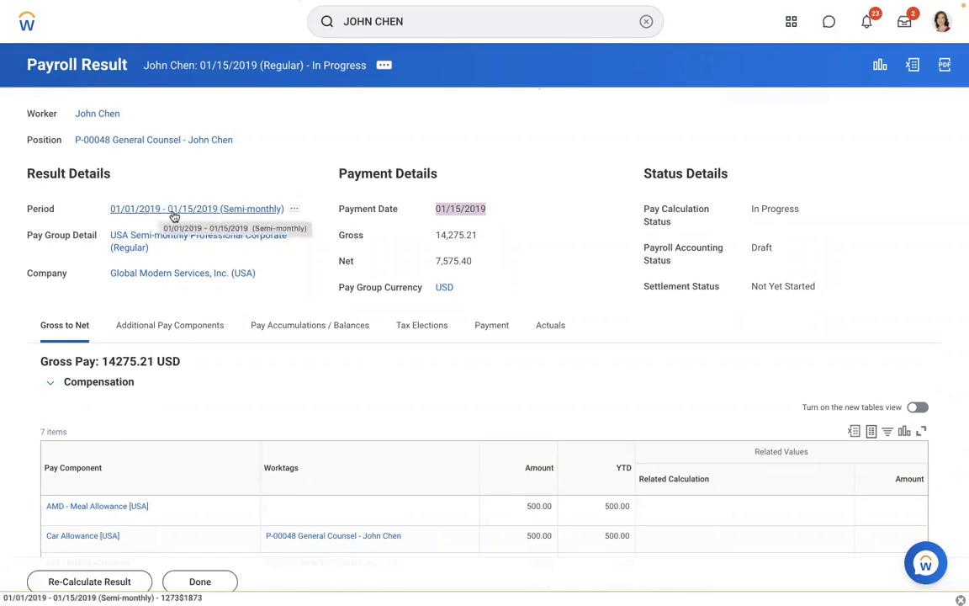
click(250, 175)
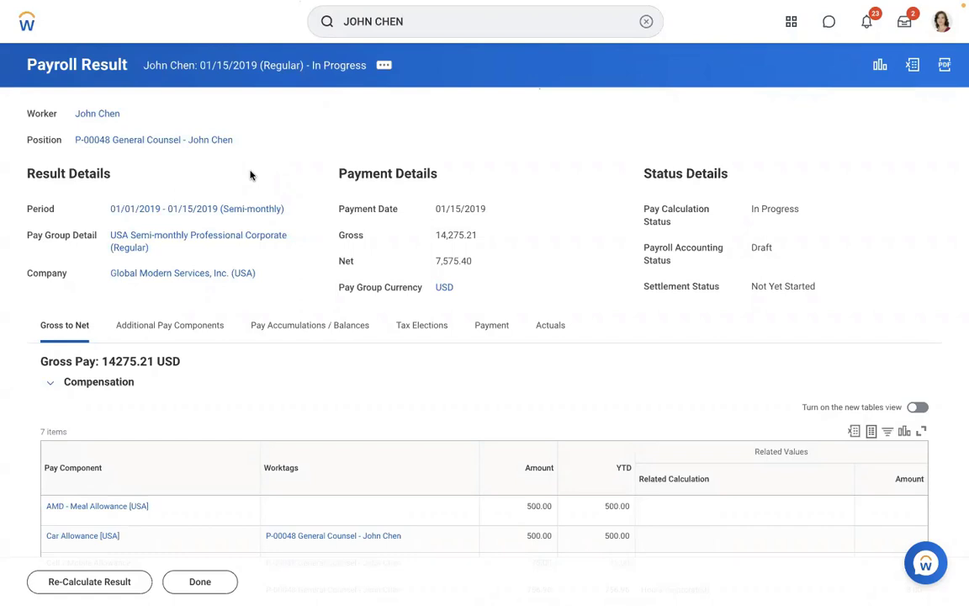
Open Edit Earning for AMD - Loan Payment [USA], editing its 01/01/2019 effective version.
click(646, 23)
text(edit )
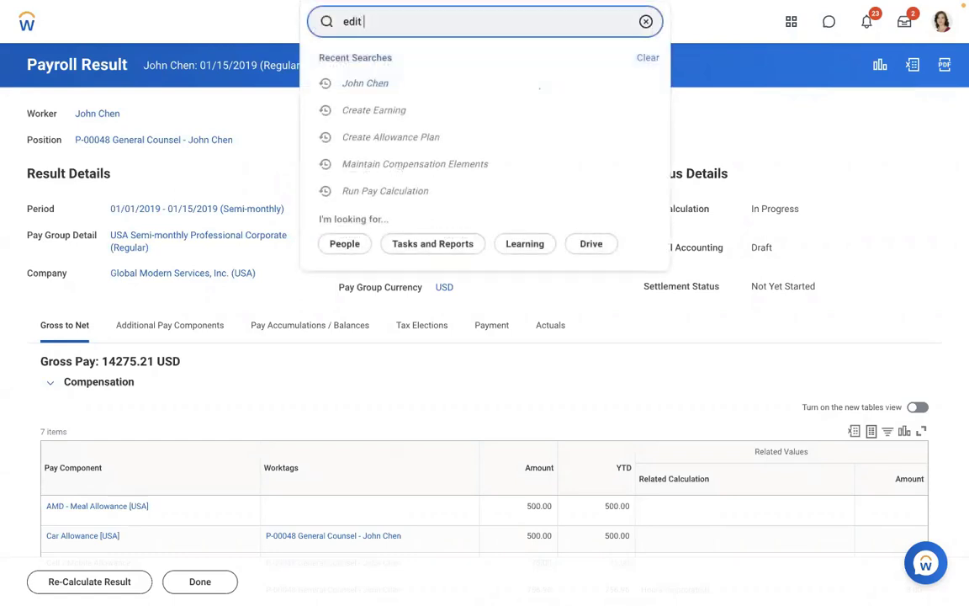
text(earning)
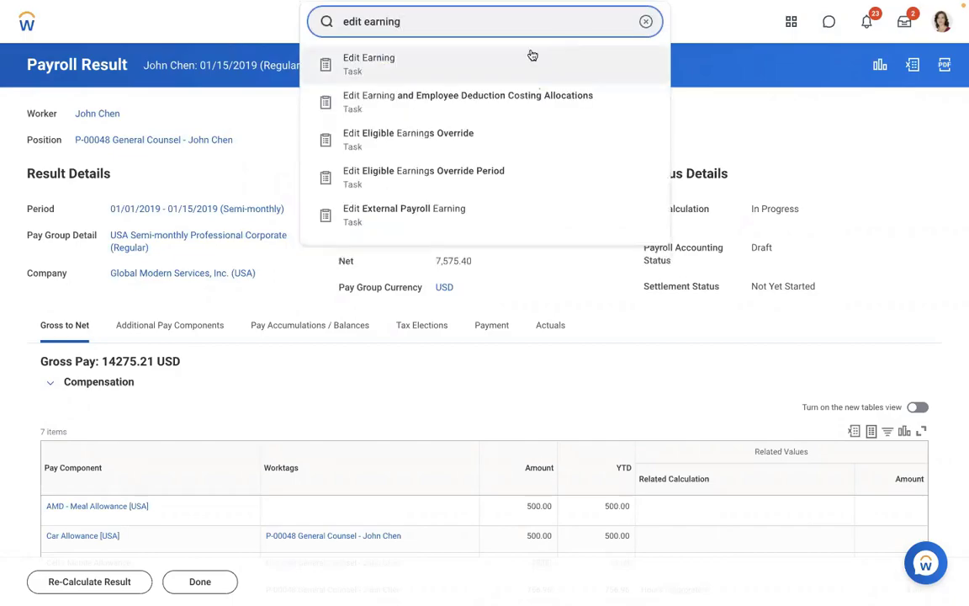
click(446, 58)
click(383, 179)
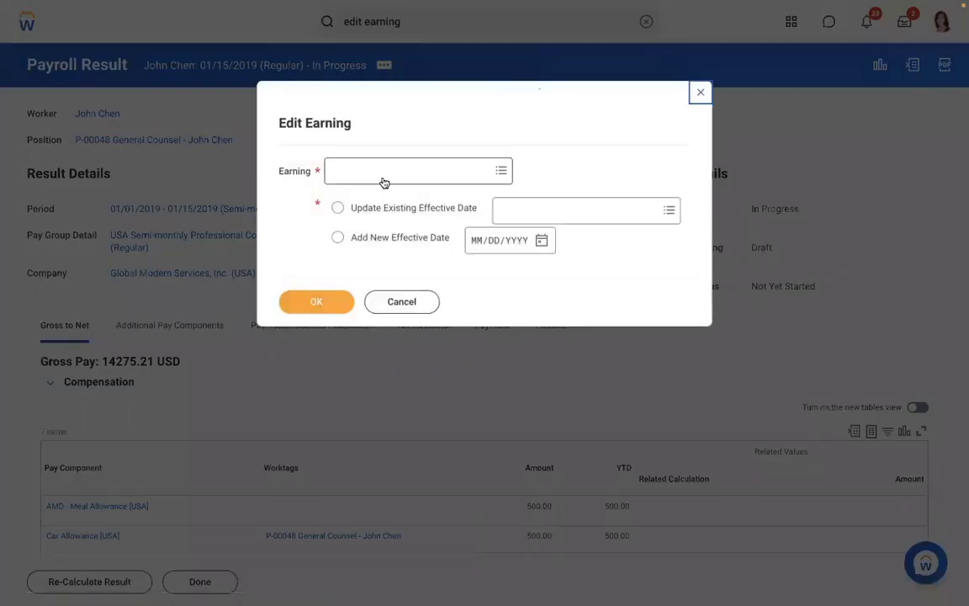
text(amd)
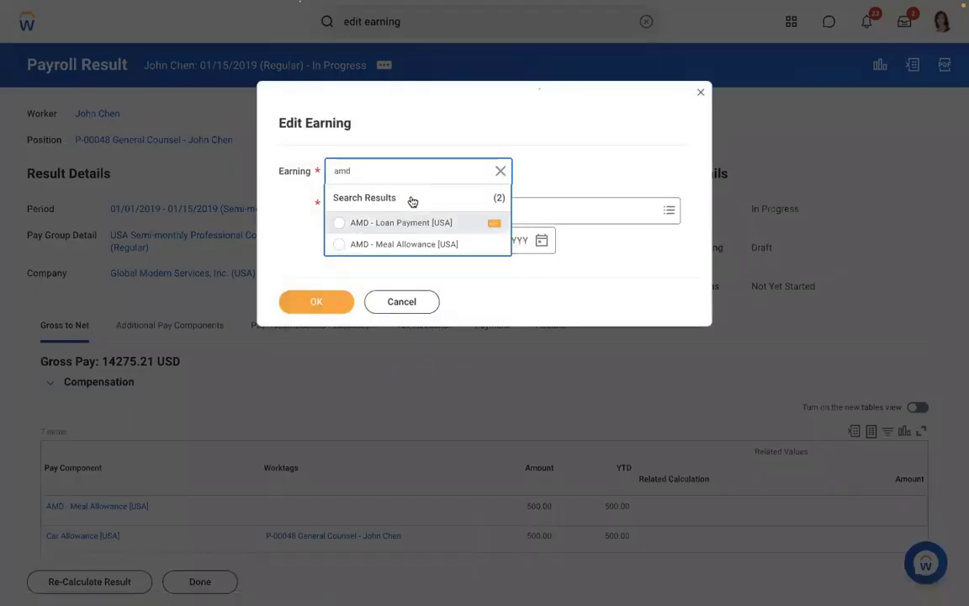
click(387, 223)
click(383, 208)
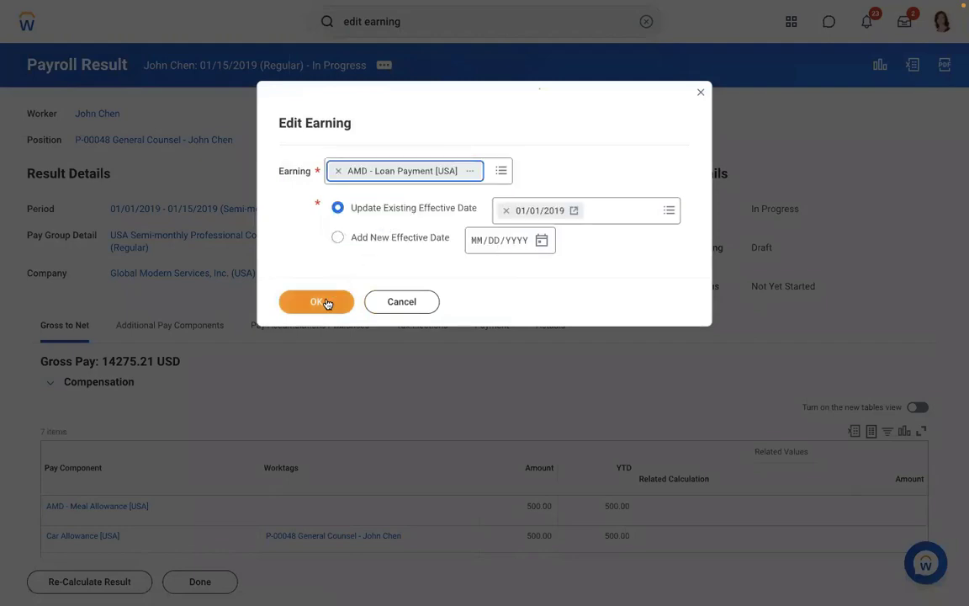
click(327, 303)
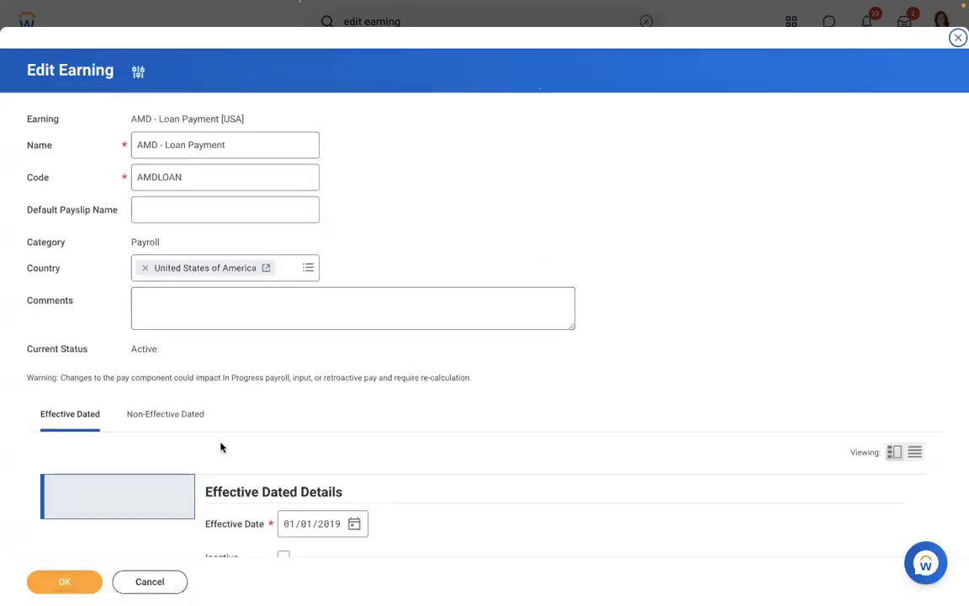
Under Non-Effective Dated settings, set Groups to Adds to Gross [CAN USA] and save.
click(168, 415)
scroll(480, 222, down, 2)
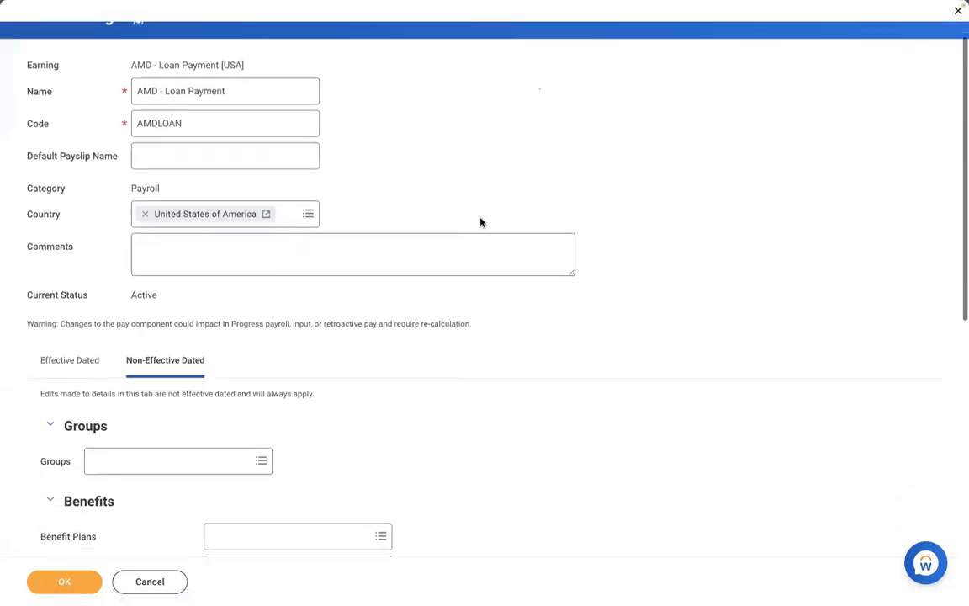
click(151, 352)
text(a)
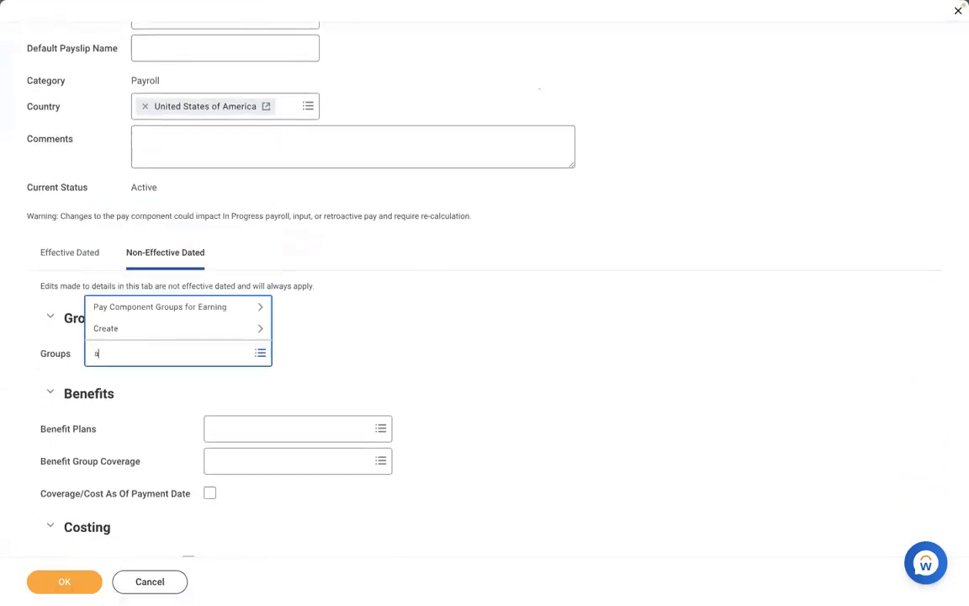
text(dd to gross)
key(Return)
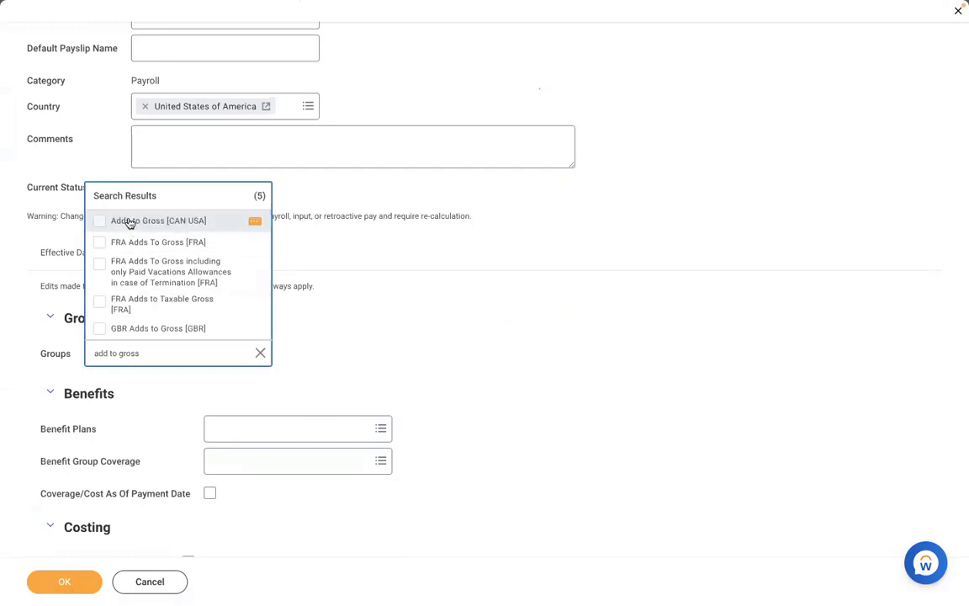
click(128, 220)
click(365, 322)
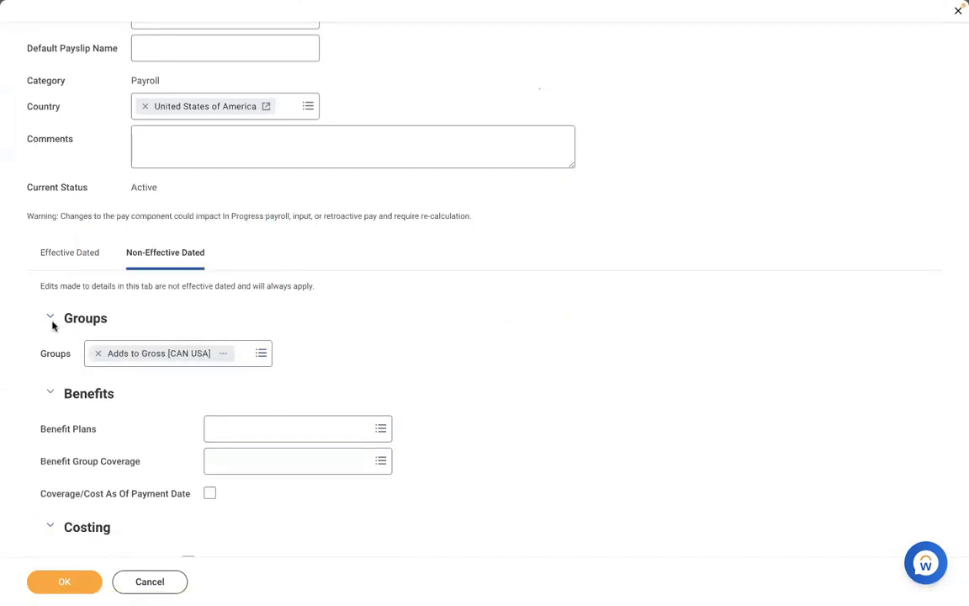
click(80, 577)
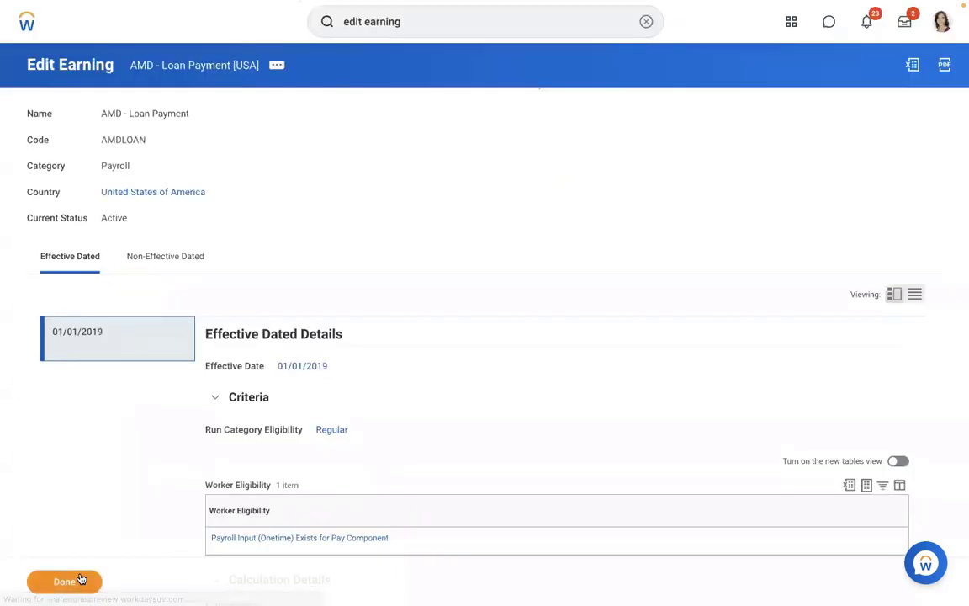
click(645, 21)
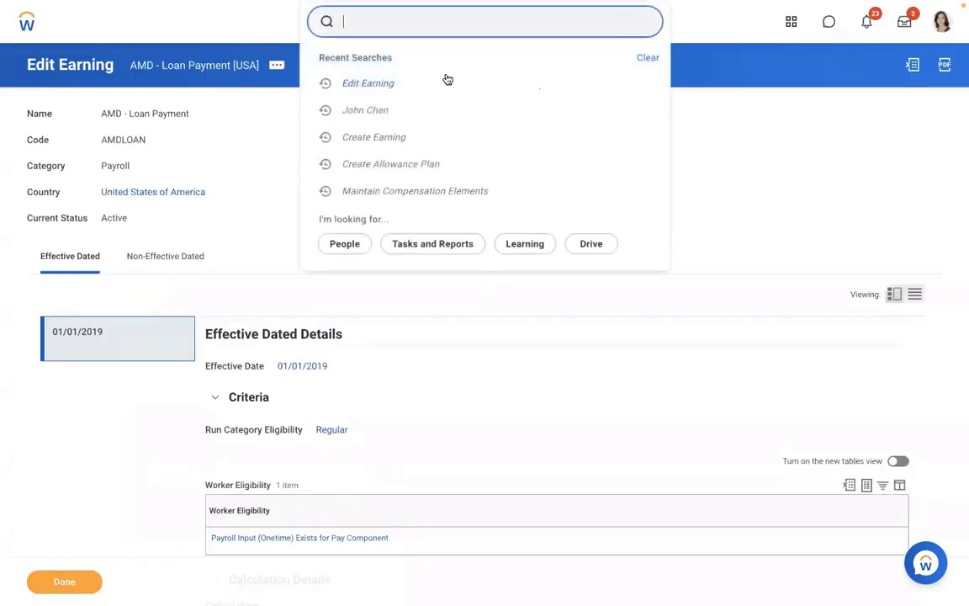
Search for the worker and open their Pay information.
key(Escape)
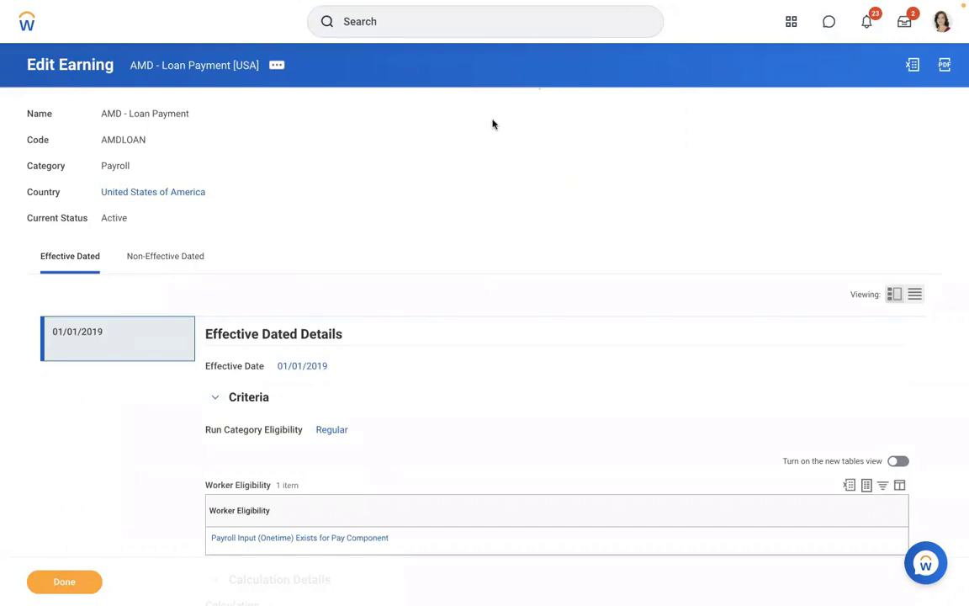
click(401, 31)
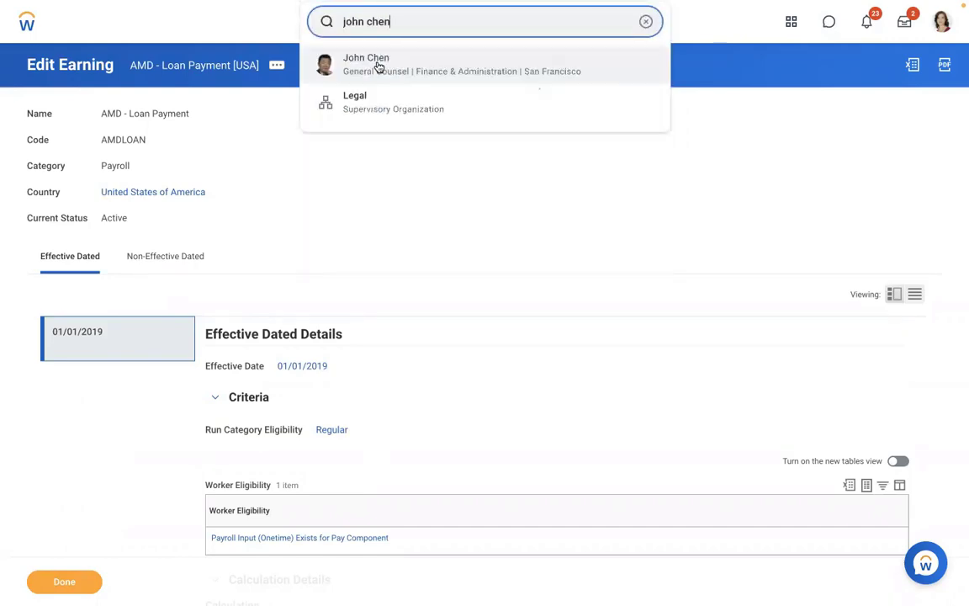
click(379, 66)
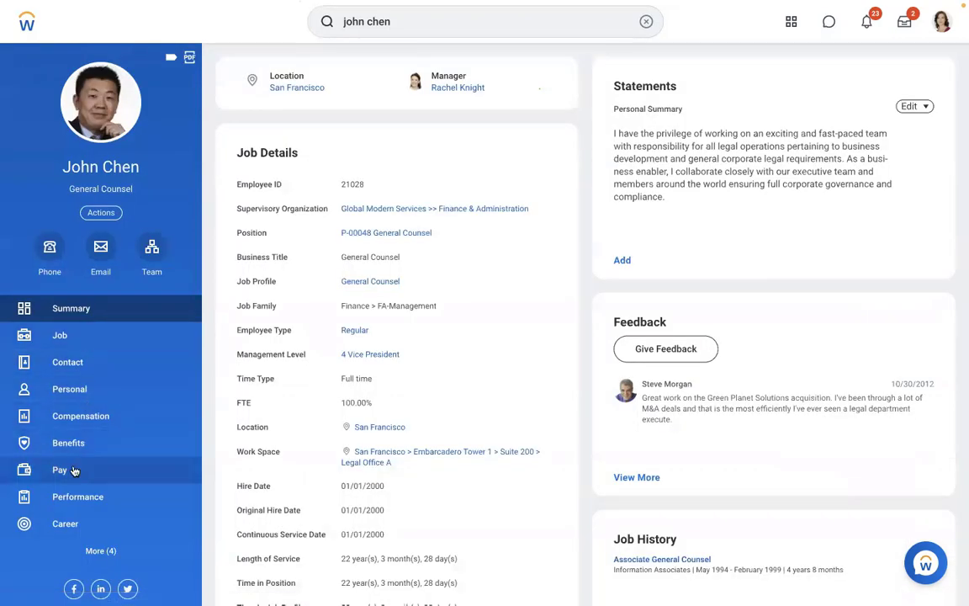
click(76, 468)
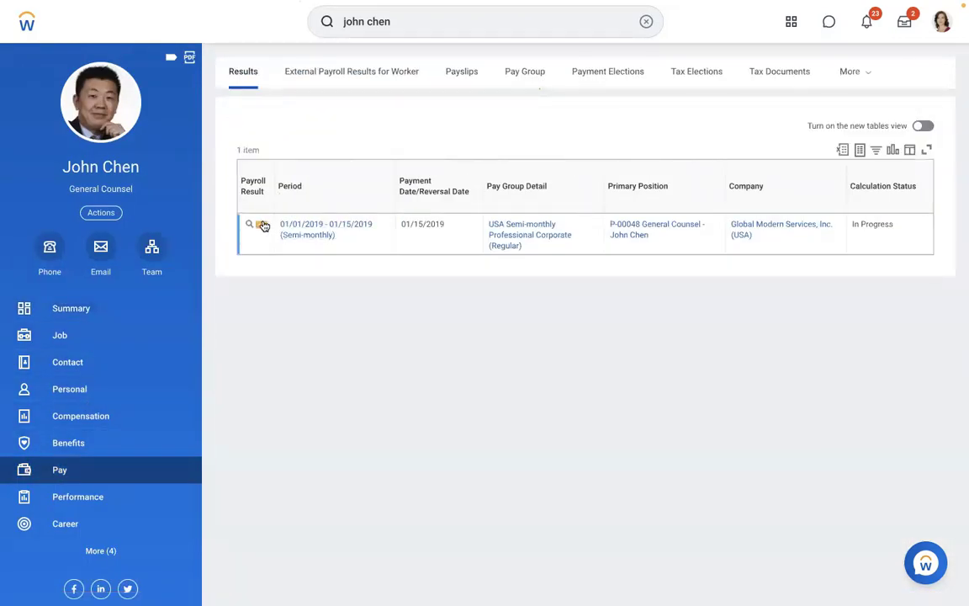
Re-calculate the 01/15/2019 payroll result via Pay Calculation > Re-Calculate and confirm with OK.
click(262, 225)
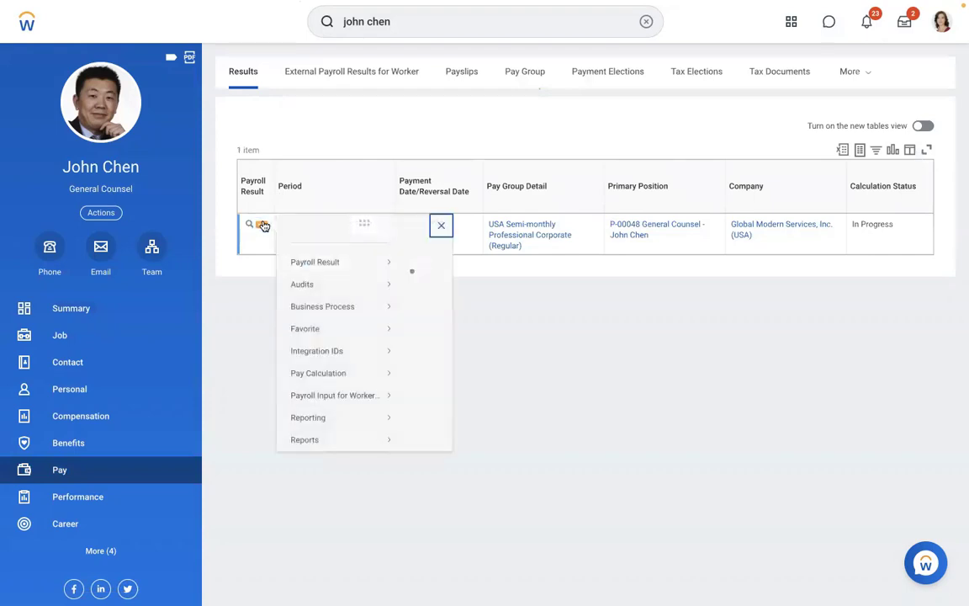
mouse_move(339, 278)
mouse_move(336, 388)
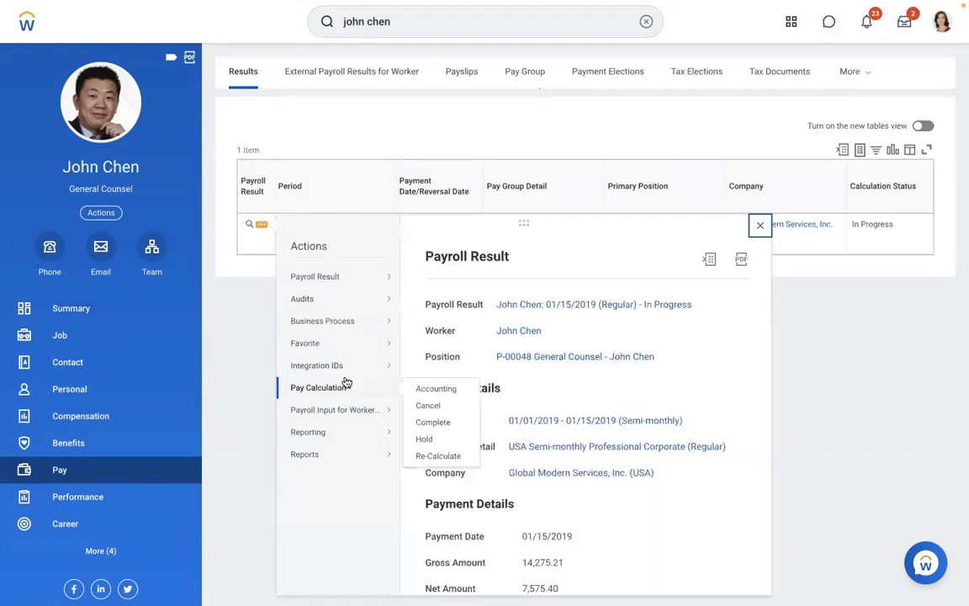
click(426, 455)
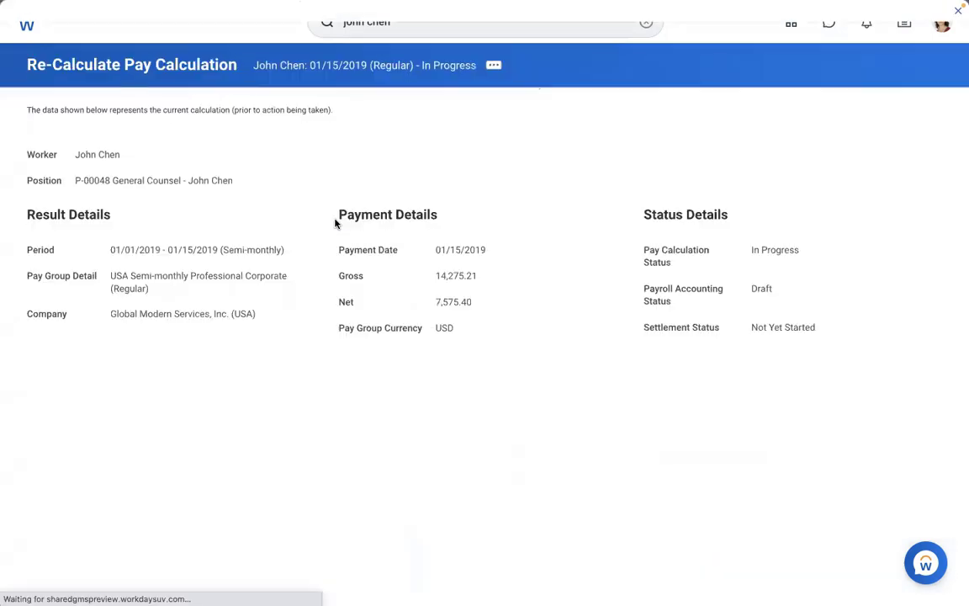
drag(493, 281, 413, 274)
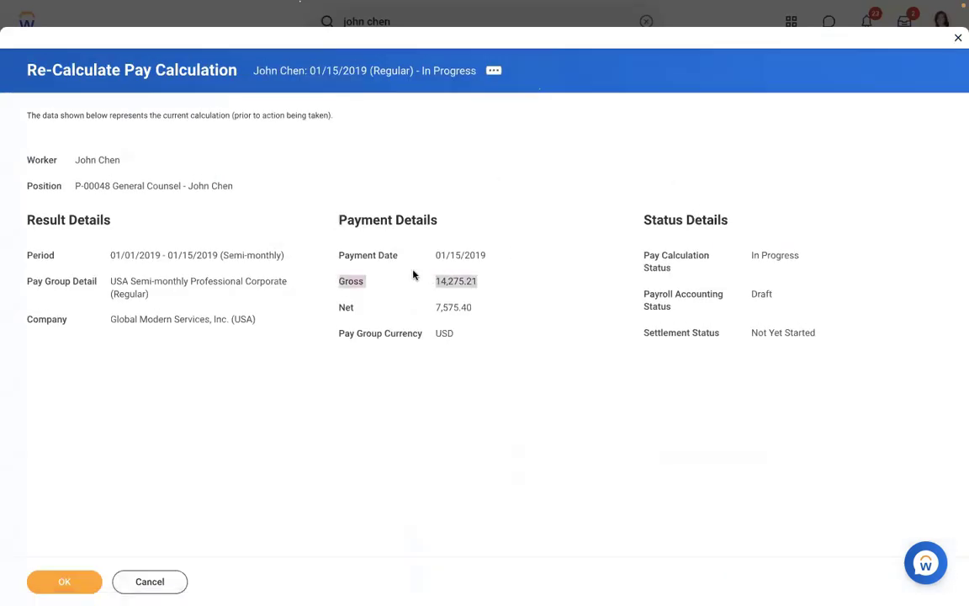
click(52, 579)
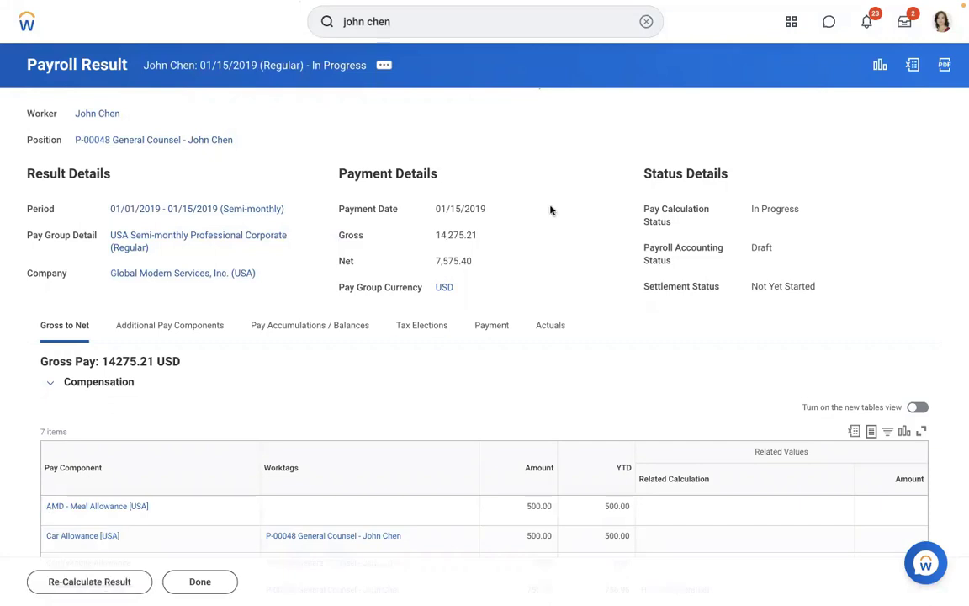
Show the payroll result's Actuals tab and scroll through its 48 journal entry lines.
scroll(550, 210, down, 5)
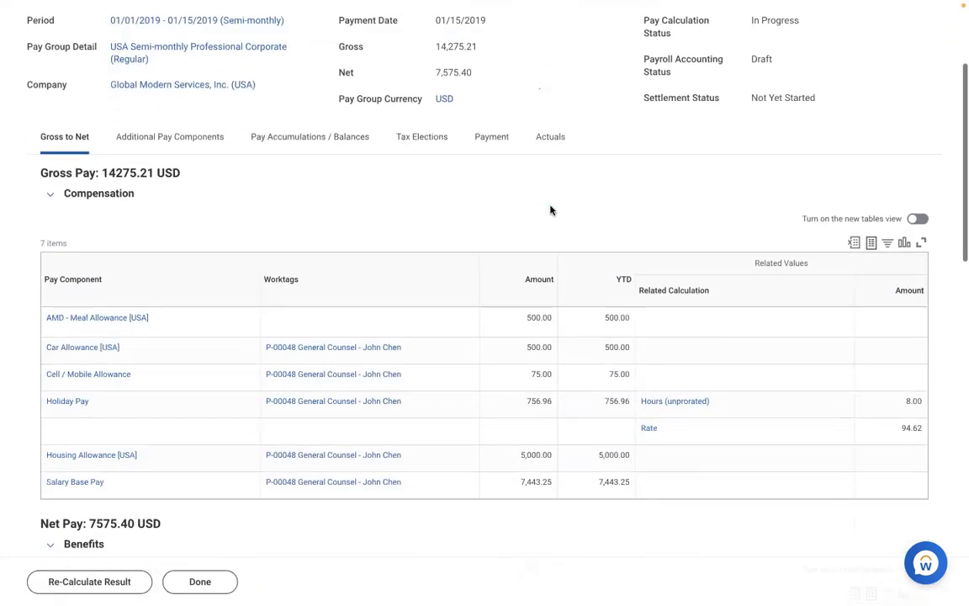
scroll(550, 210, down, 1)
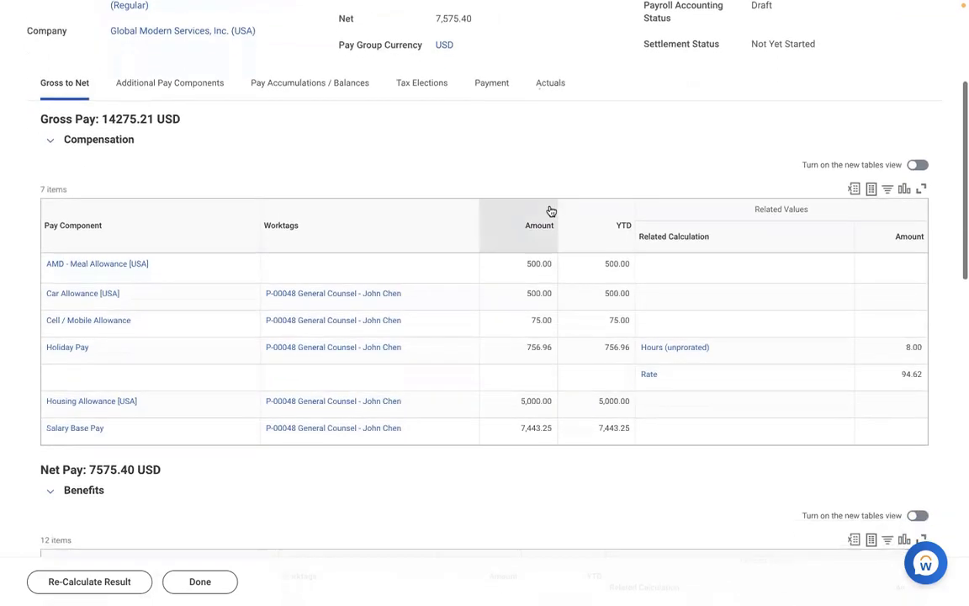
scroll(551, 210, up, 2)
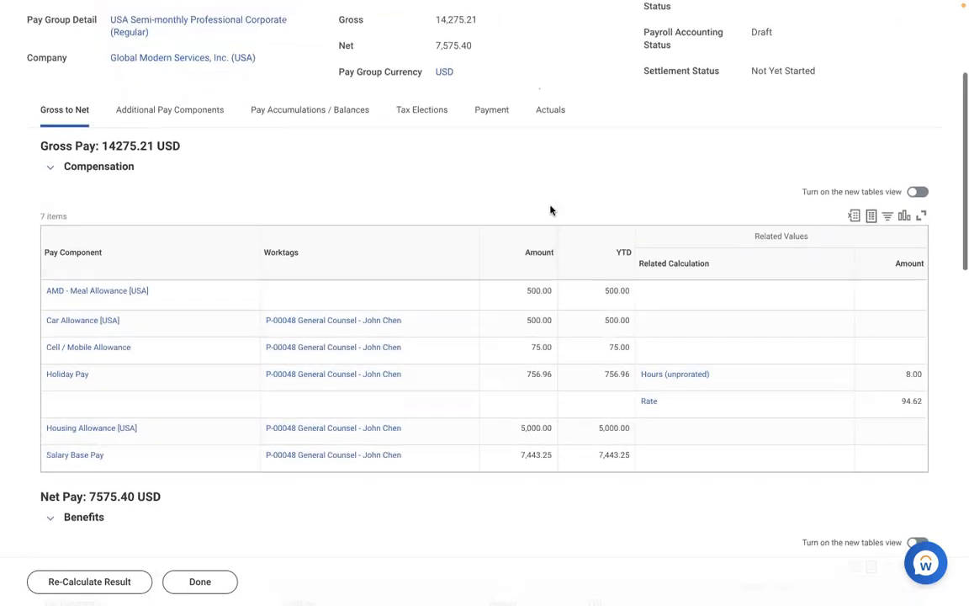
click(547, 166)
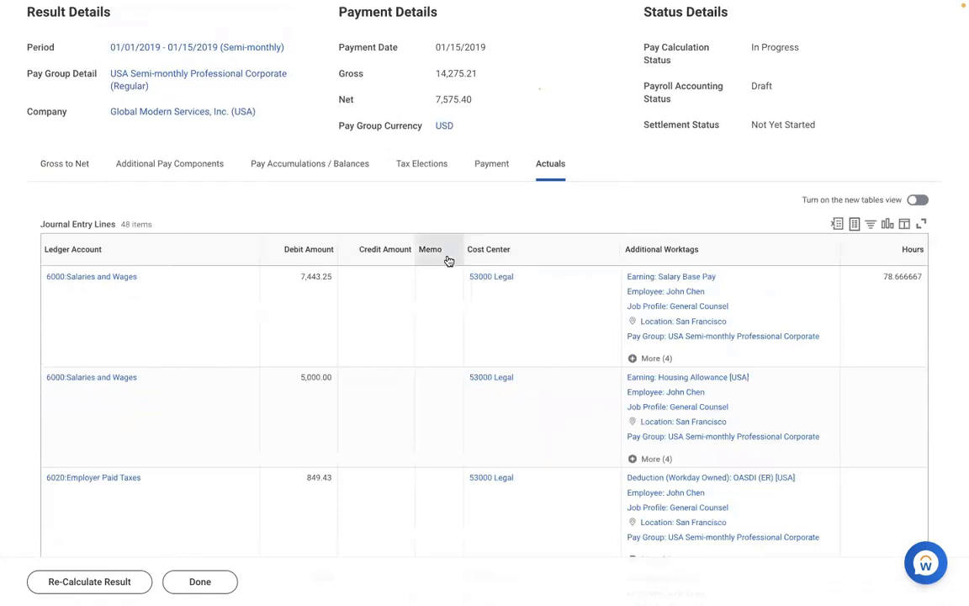
scroll(413, 326, down, 3)
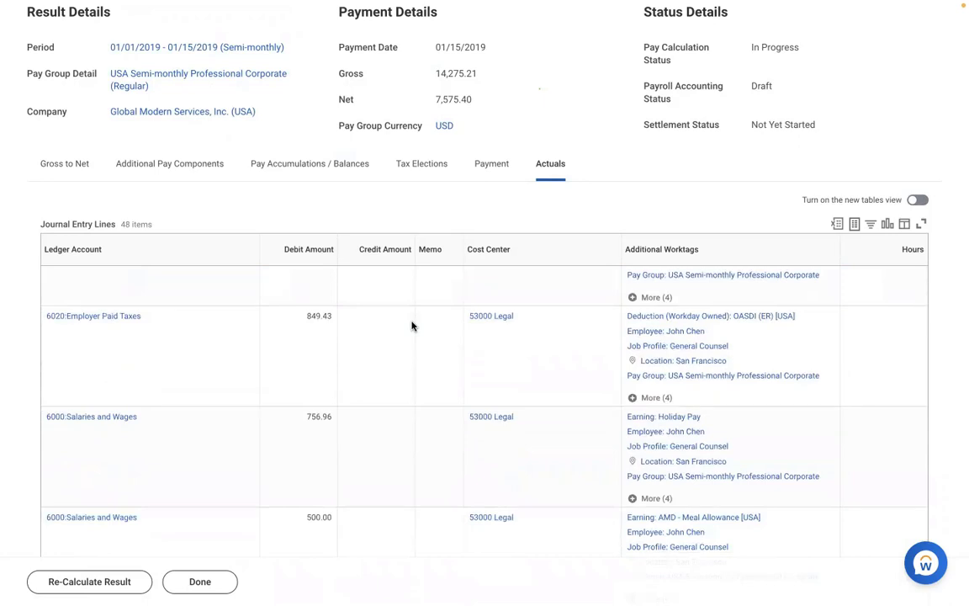
scroll(411, 326, down, 3)
scroll(411, 326, down, 4)
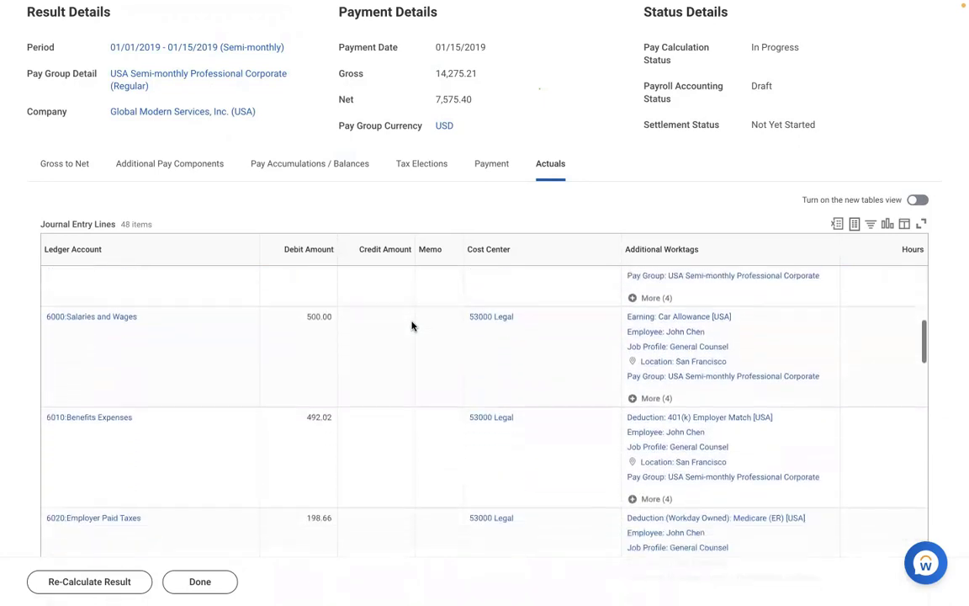
scroll(412, 325, down, 5)
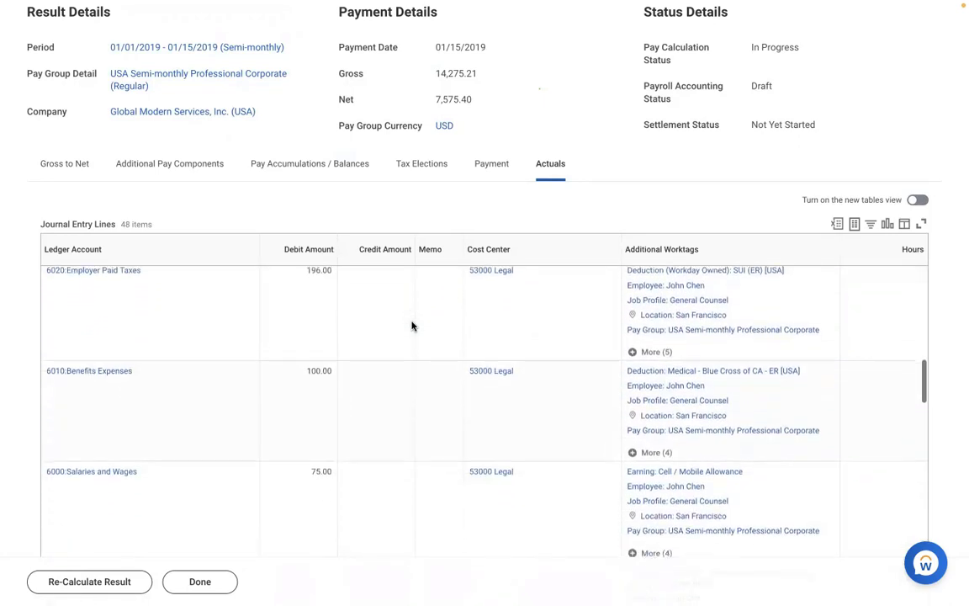
scroll(412, 326, down, 7)
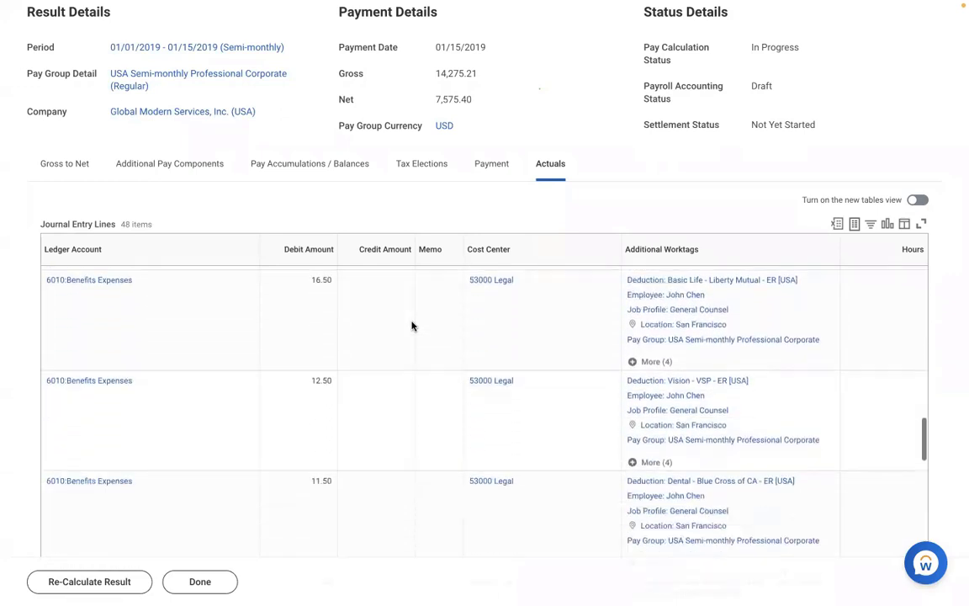
scroll(411, 326, down, 7)
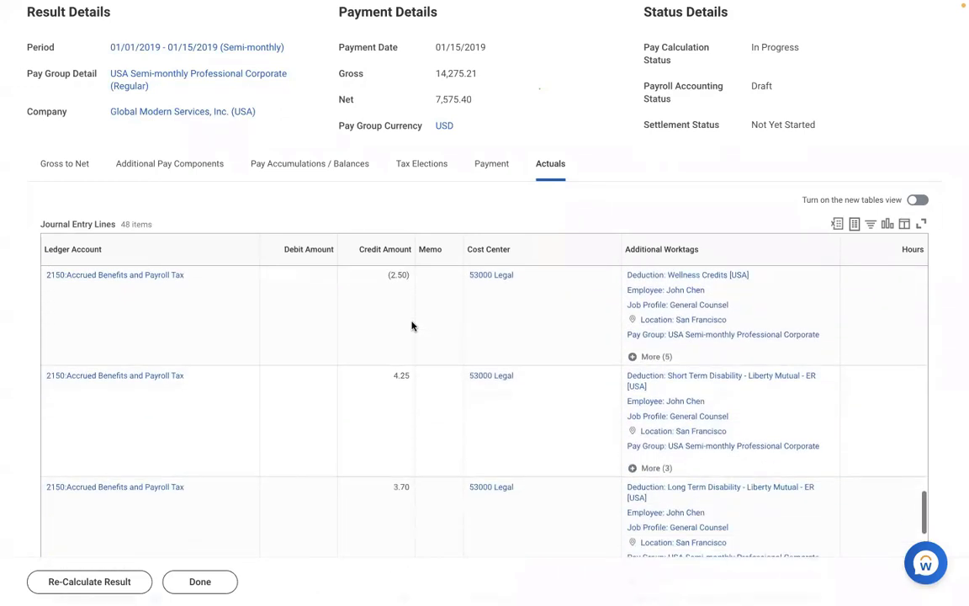
scroll(412, 325, down, 7)
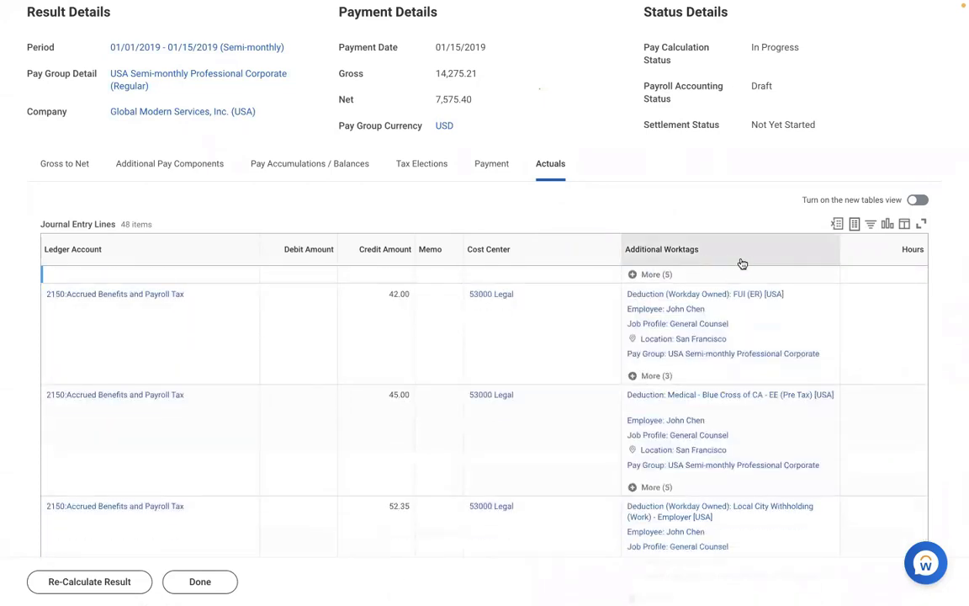
Set the Additional Worktags column filter value to Earning: AMD - Meal Allowance [USA].
click(740, 260)
click(721, 425)
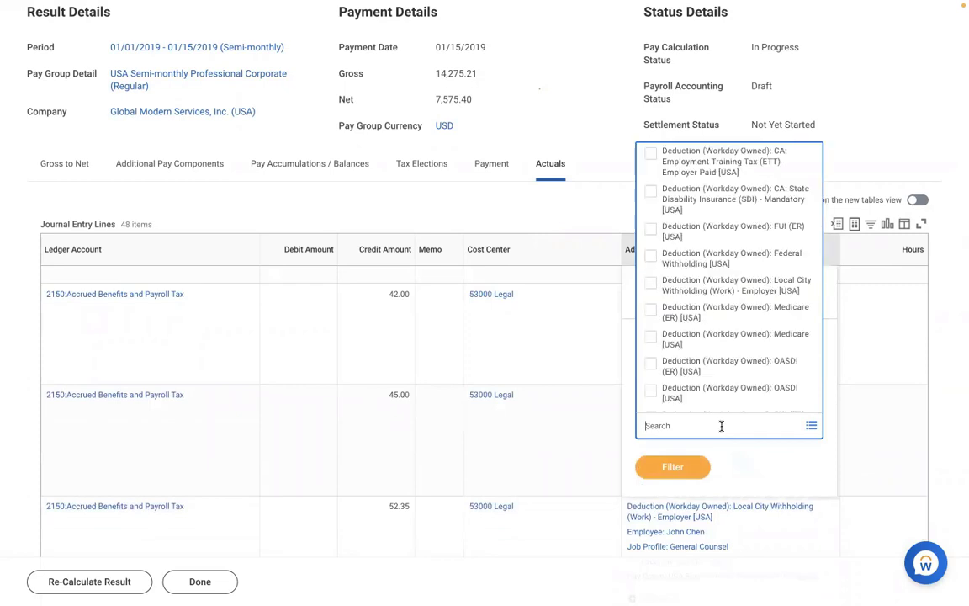
text(amd)
key(Return)
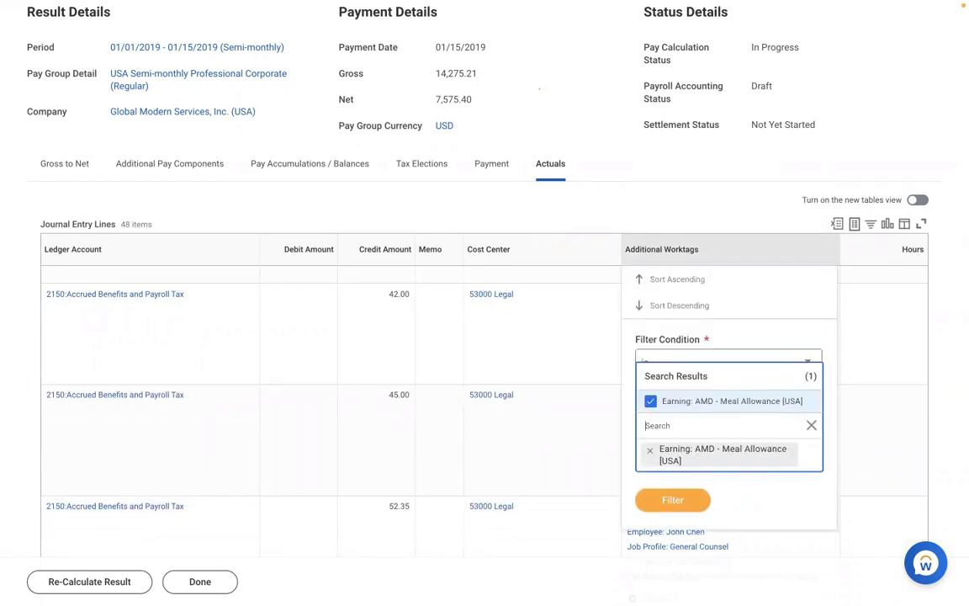
key(Escape)
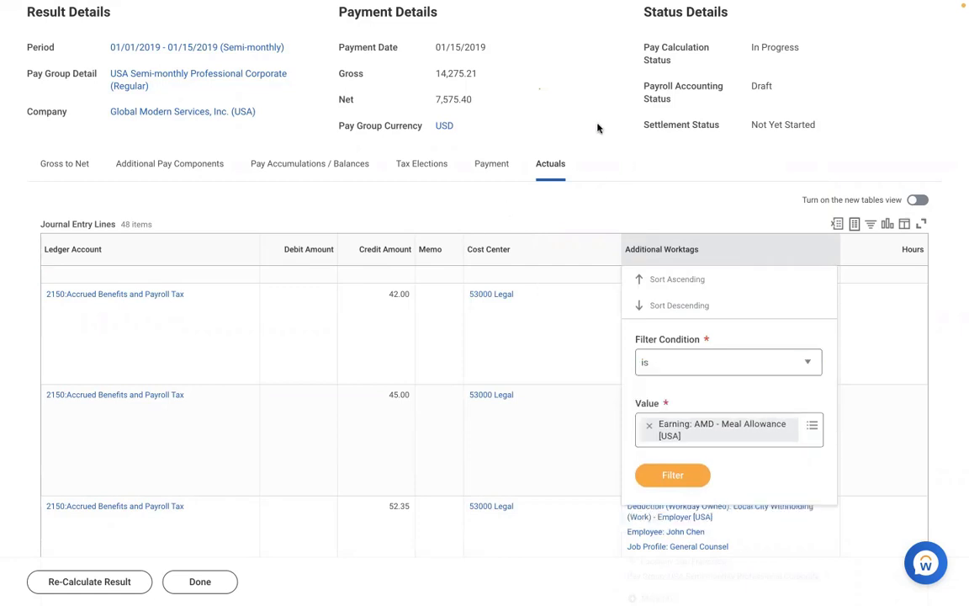
scroll(598, 128, up, 3)
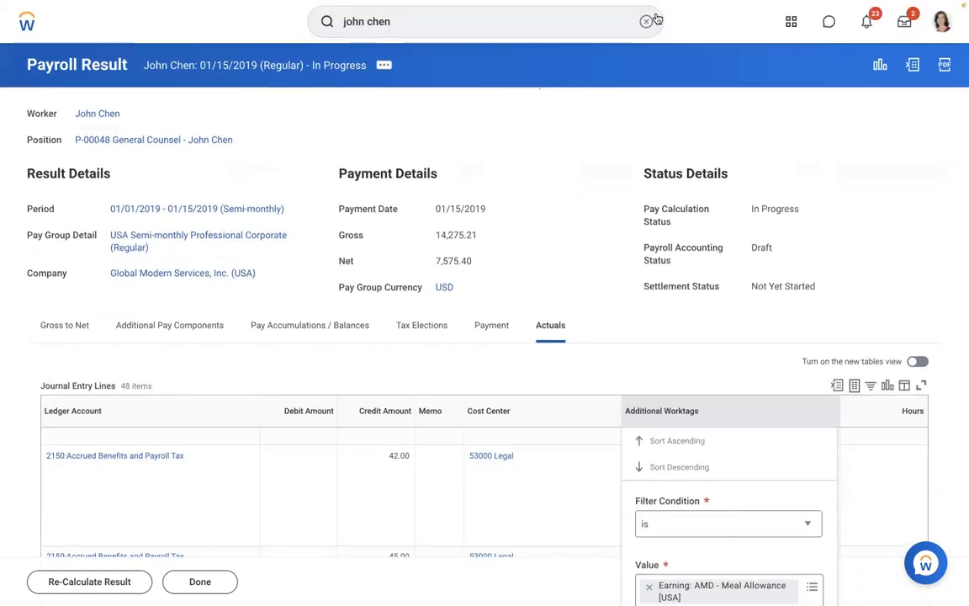
Open Edit Earning for AMD - Loan Payment [USA] (AMDLOAN), effective 01/01/2019.
click(646, 22)
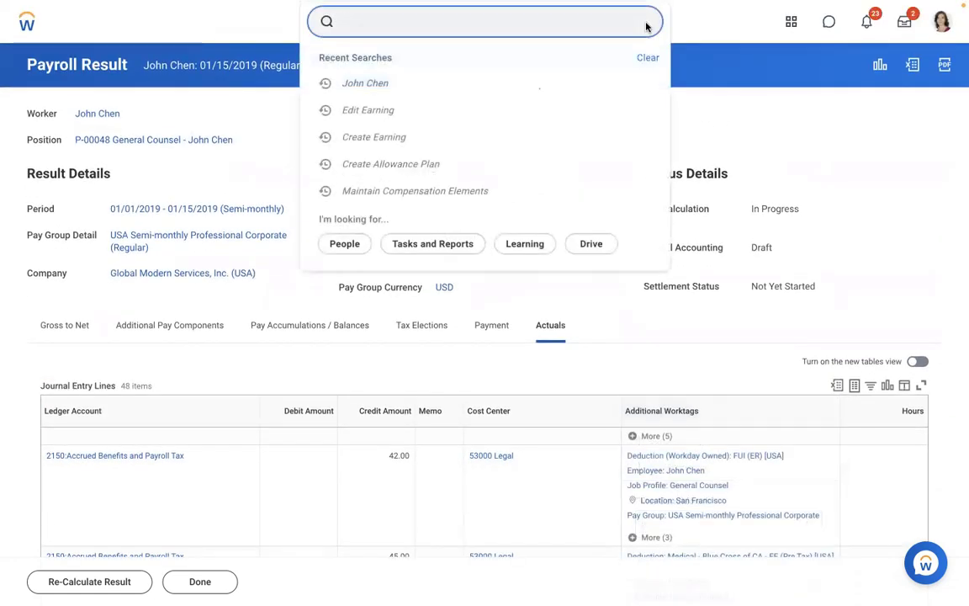
text(v)
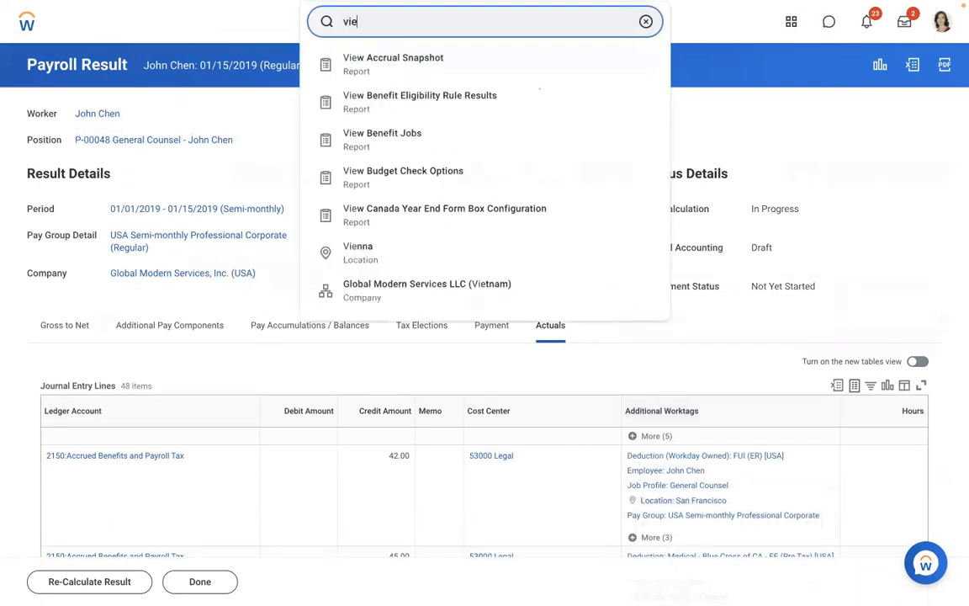
text(ie)
key(BackSpace)
key(BackSpace)
key(BackSpace)
text(edi)
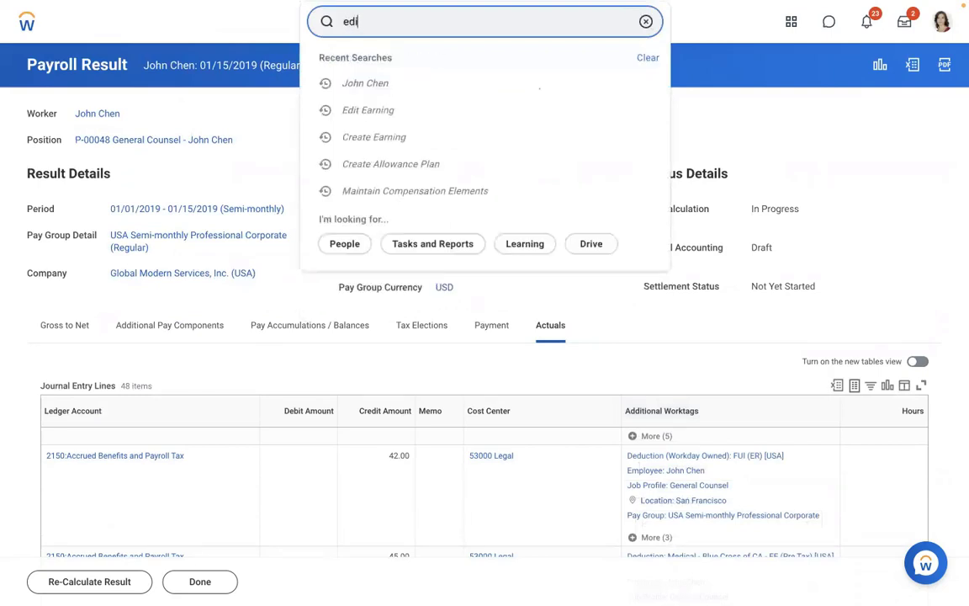
text(t earning)
click(424, 65)
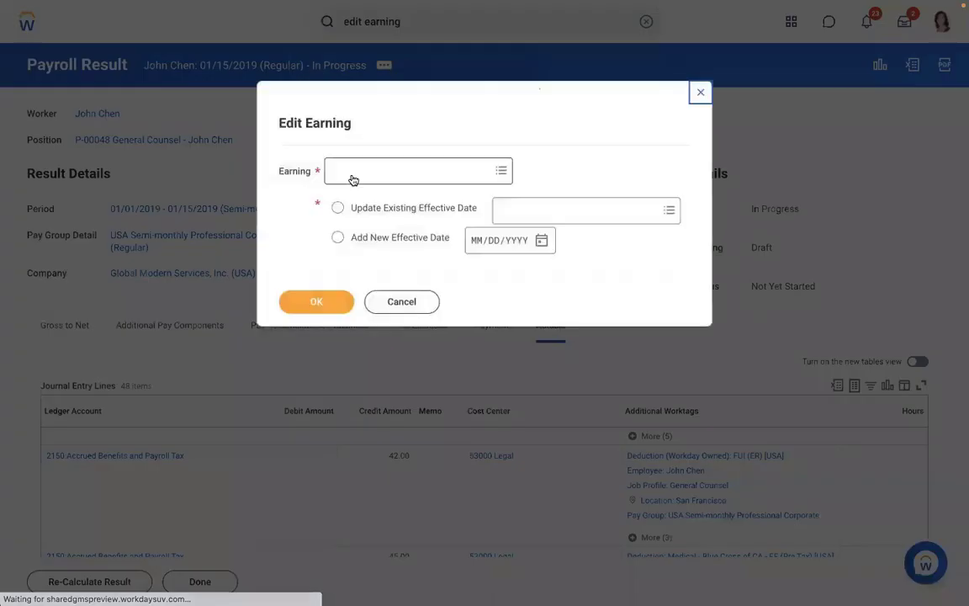
text(amd)
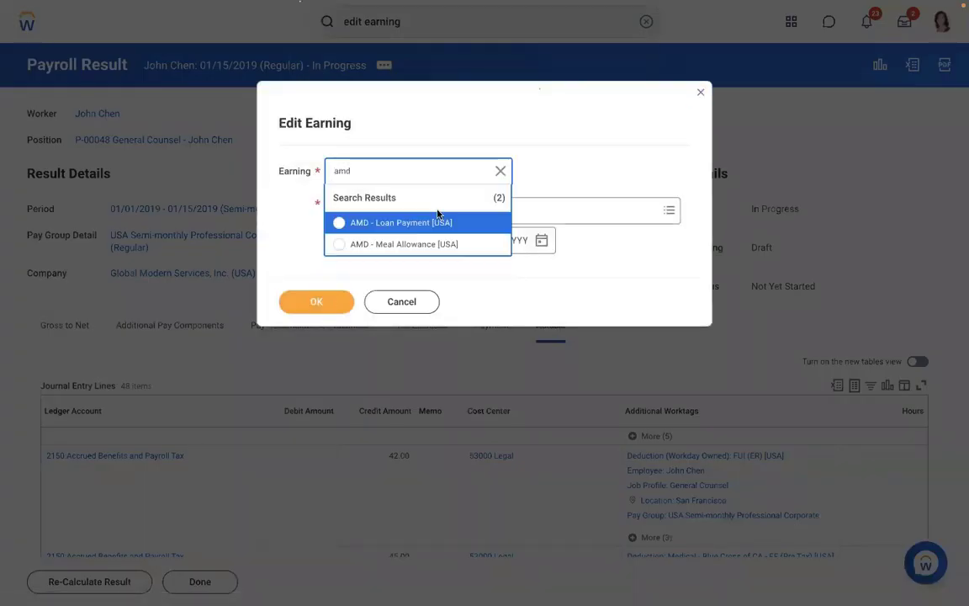
click(385, 223)
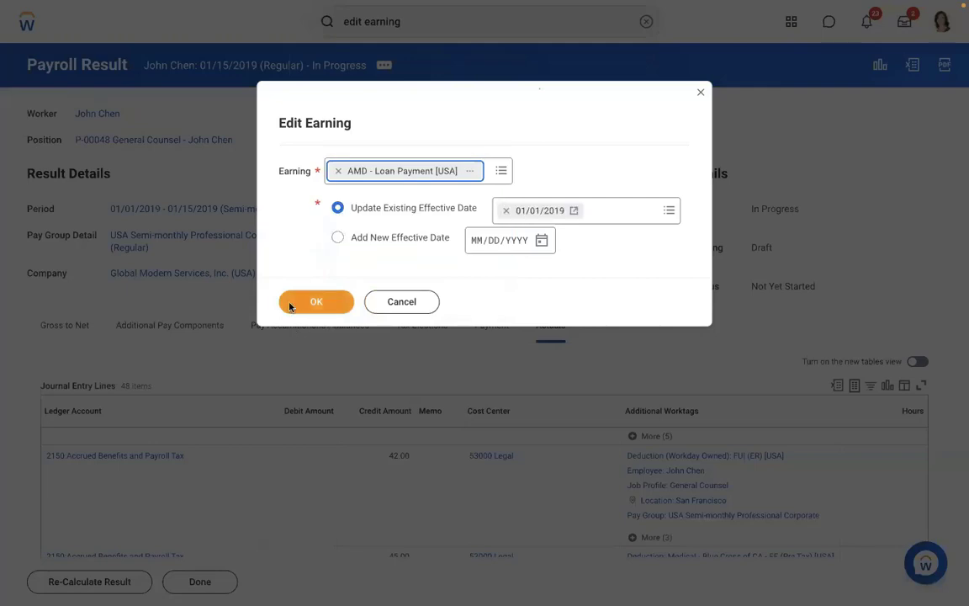
click(289, 304)
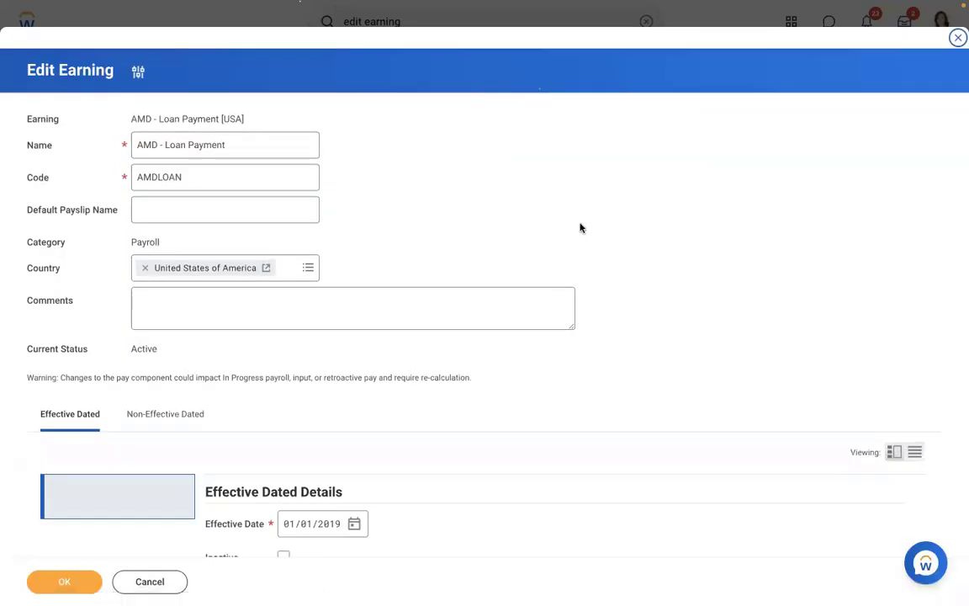
Remove the Worker Eligibility condition and search for a 'payroll input' replacement.
scroll(580, 227, down, 4)
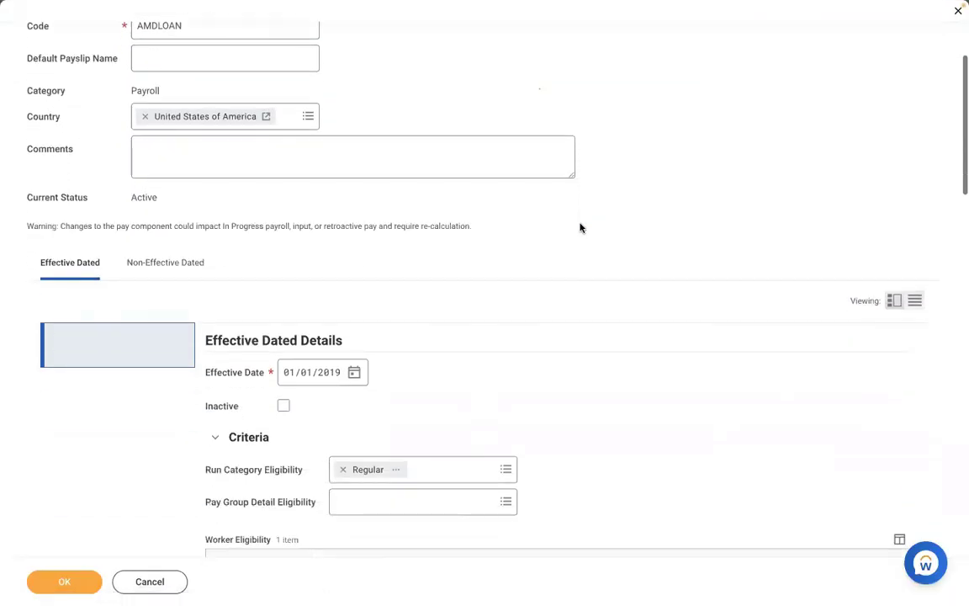
scroll(580, 227, down, 4)
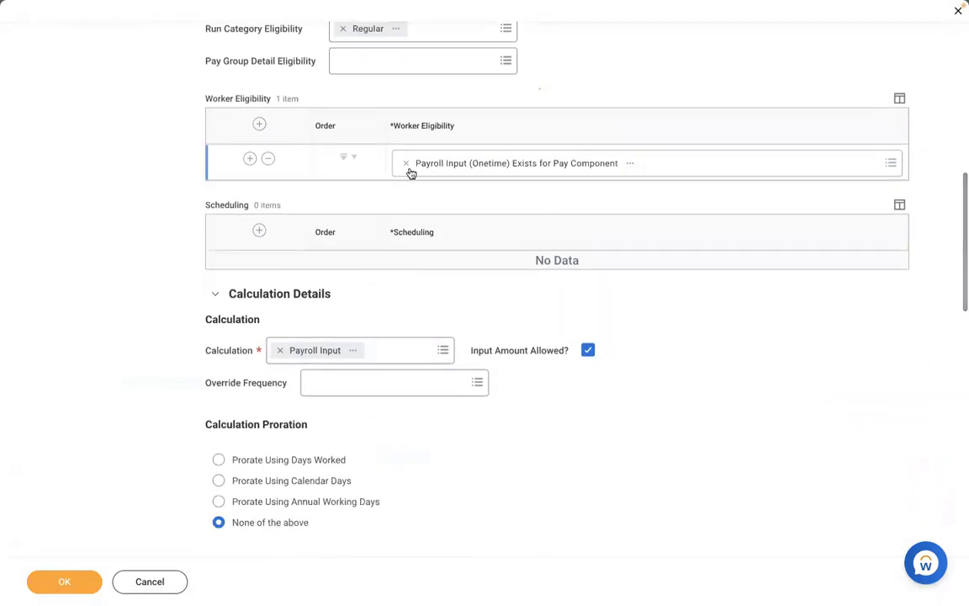
click(405, 164)
text(pay)
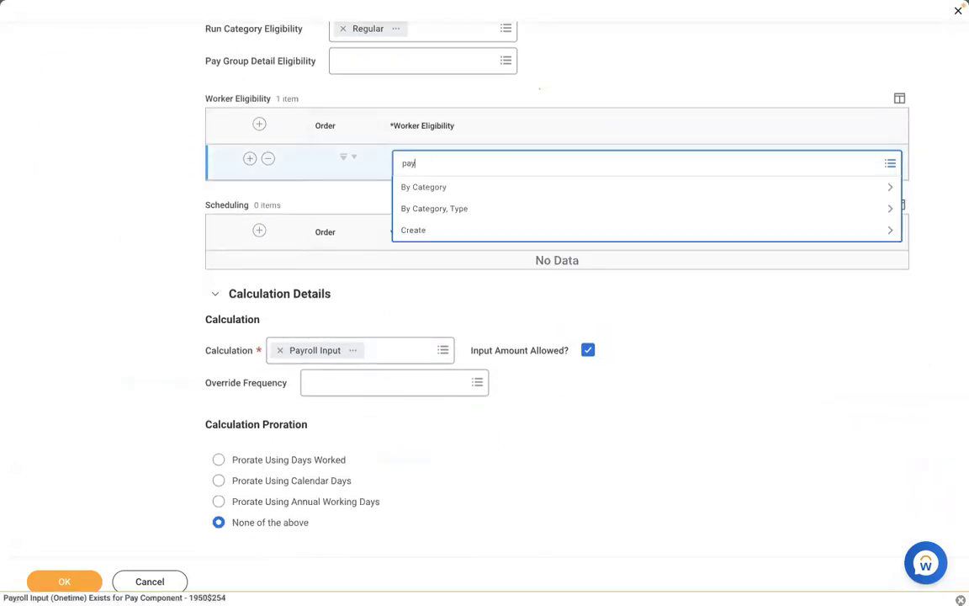
text(roll input)
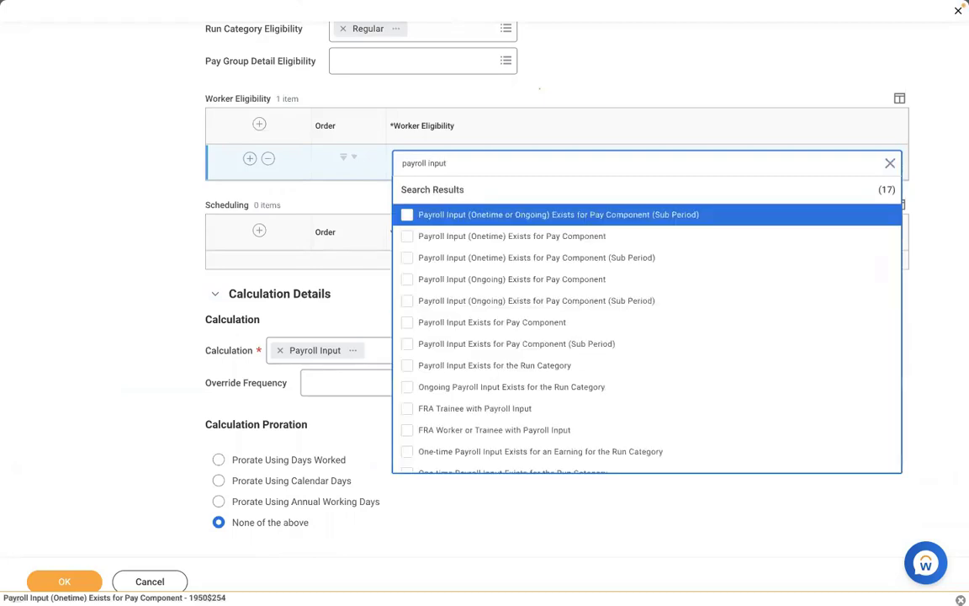
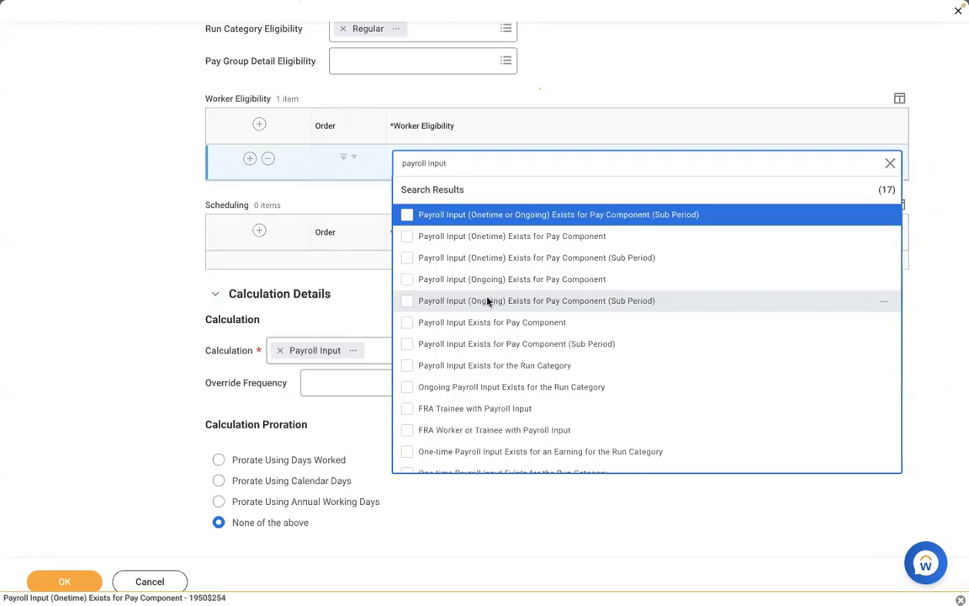
Select Payroll Input Exists for Pay Component as the worker eligibility and save the AMD - Loan Payment earning.
click(456, 327)
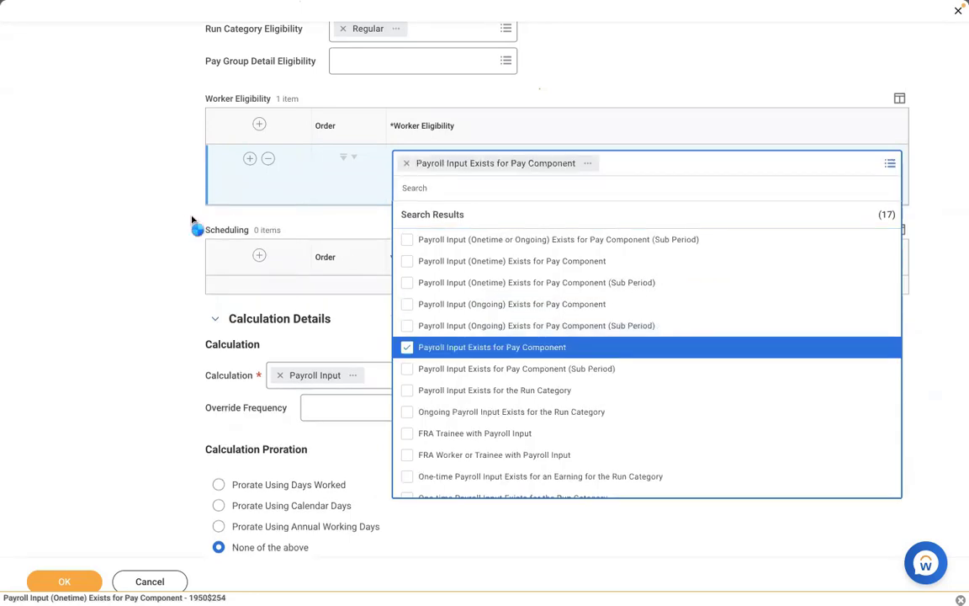
click(114, 195)
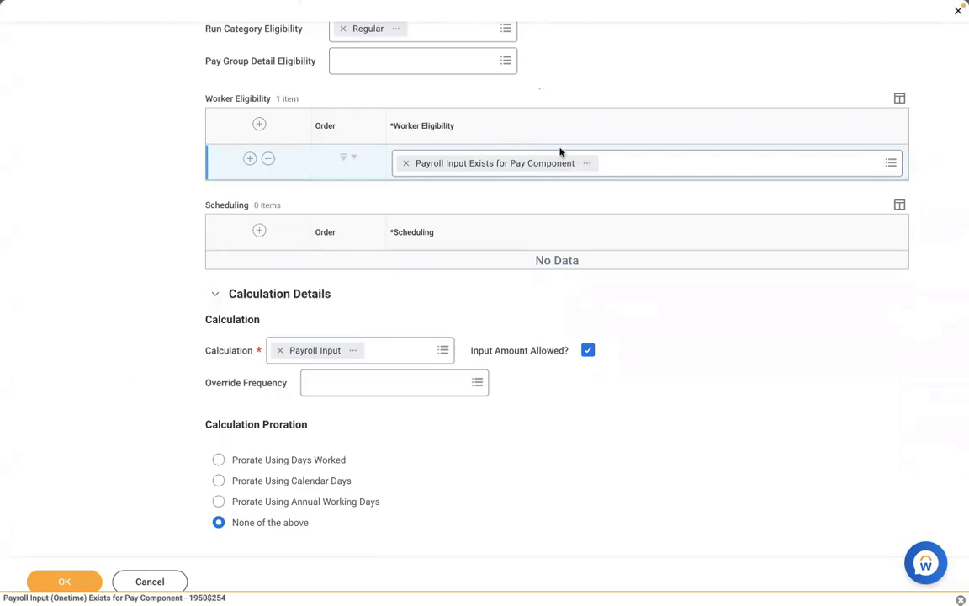
click(64, 579)
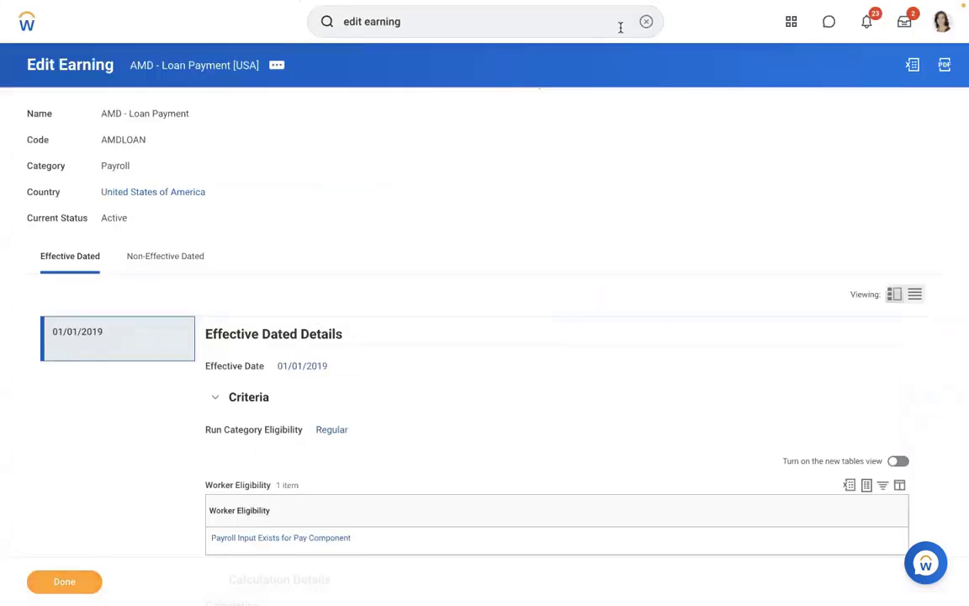
Search for the General Counsel worker by name and open their worker profile.
click(646, 21)
click(428, 11)
key(Escape)
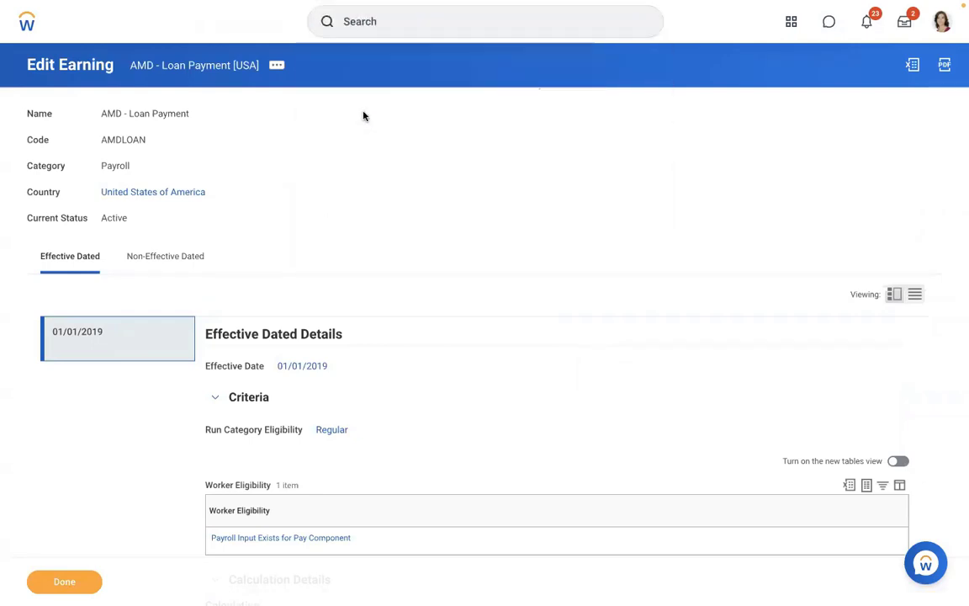
click(378, 20)
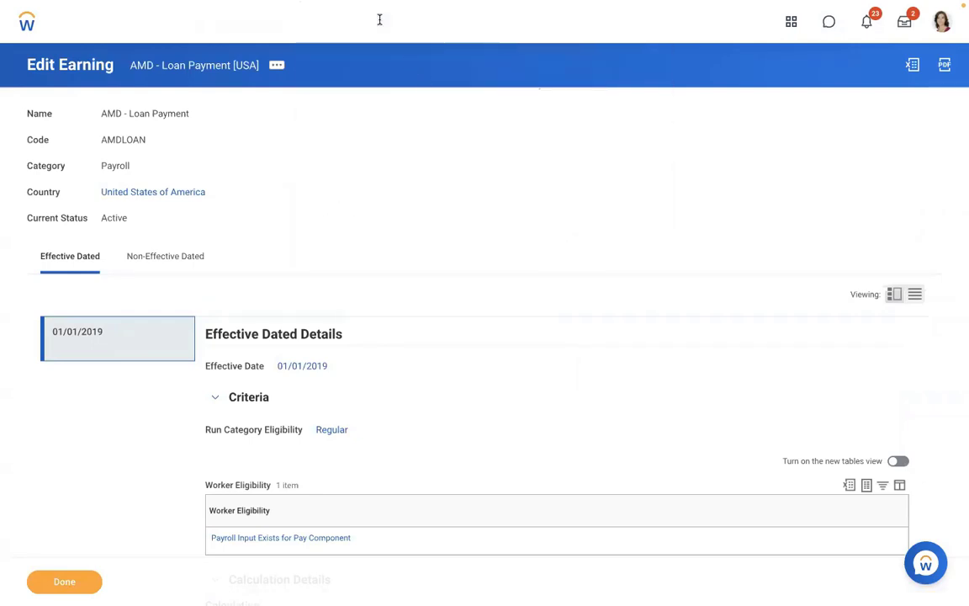
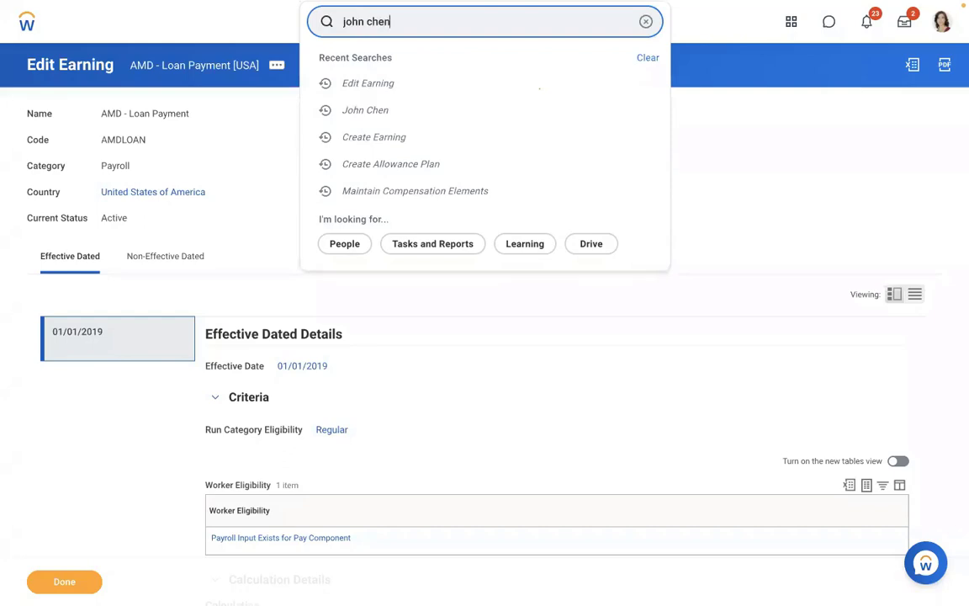
key(Return)
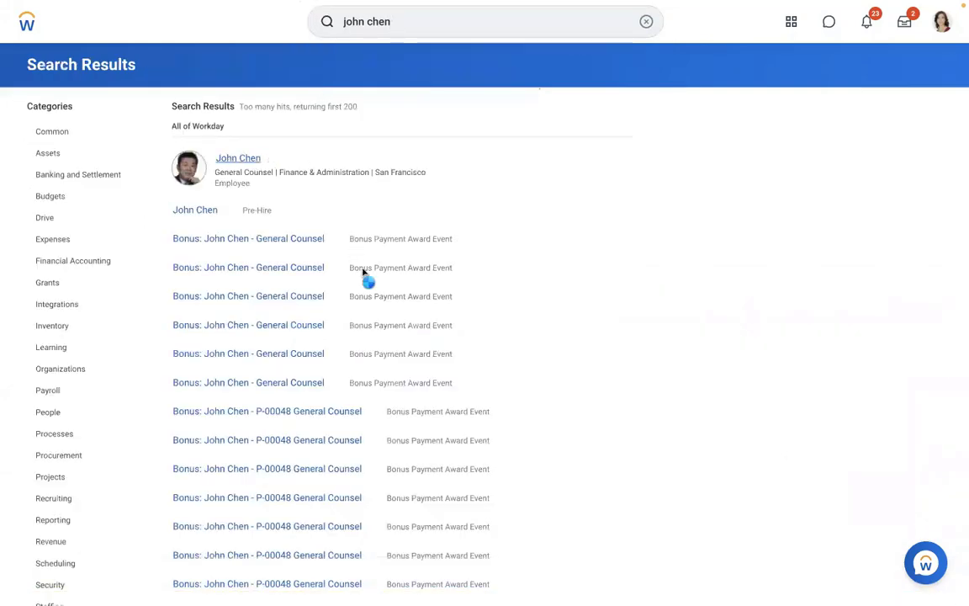
click(239, 159)
Review the worker's payroll inputs under Pay, then return to the Results tab.
click(67, 471)
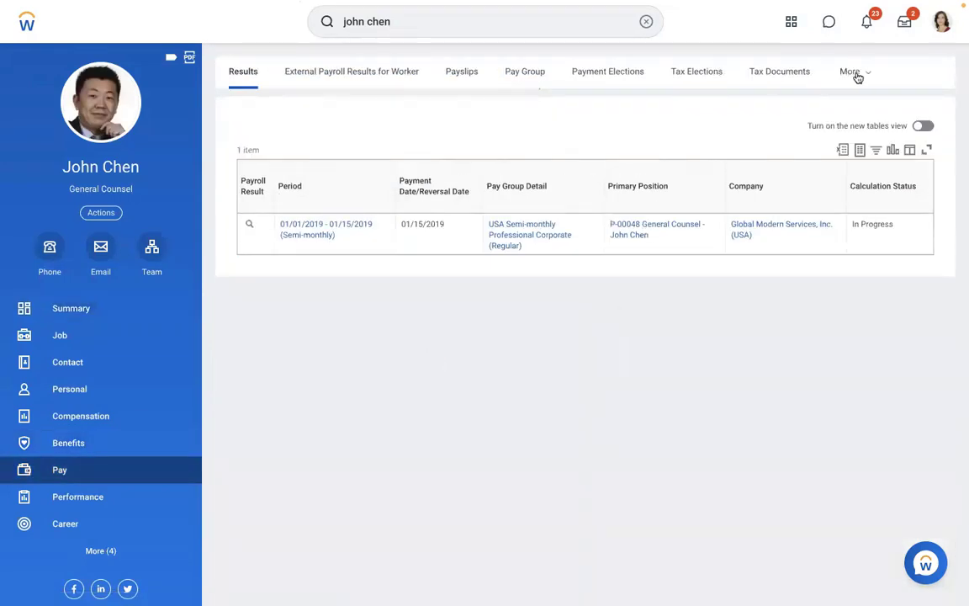
click(855, 76)
click(765, 281)
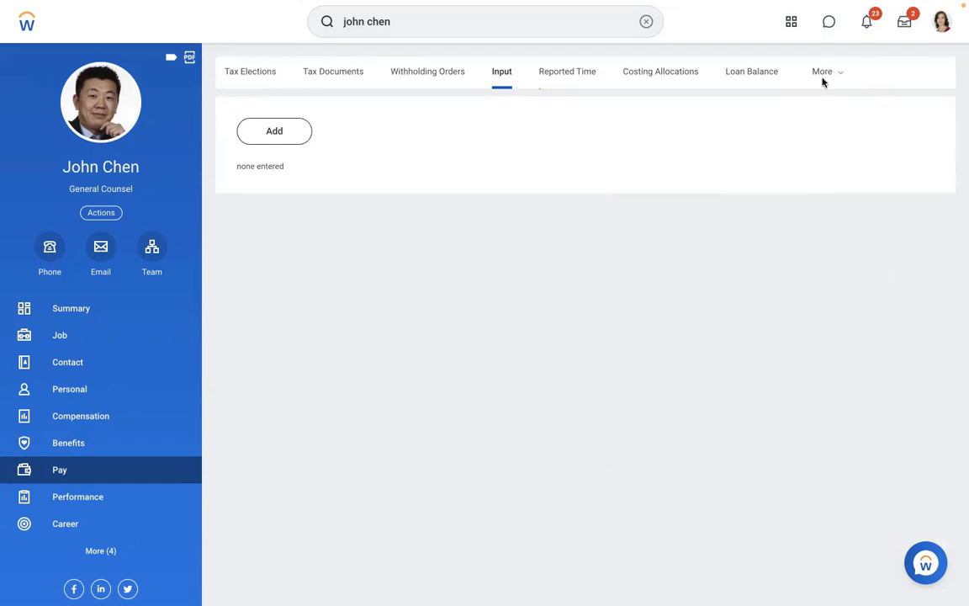
click(823, 78)
click(730, 104)
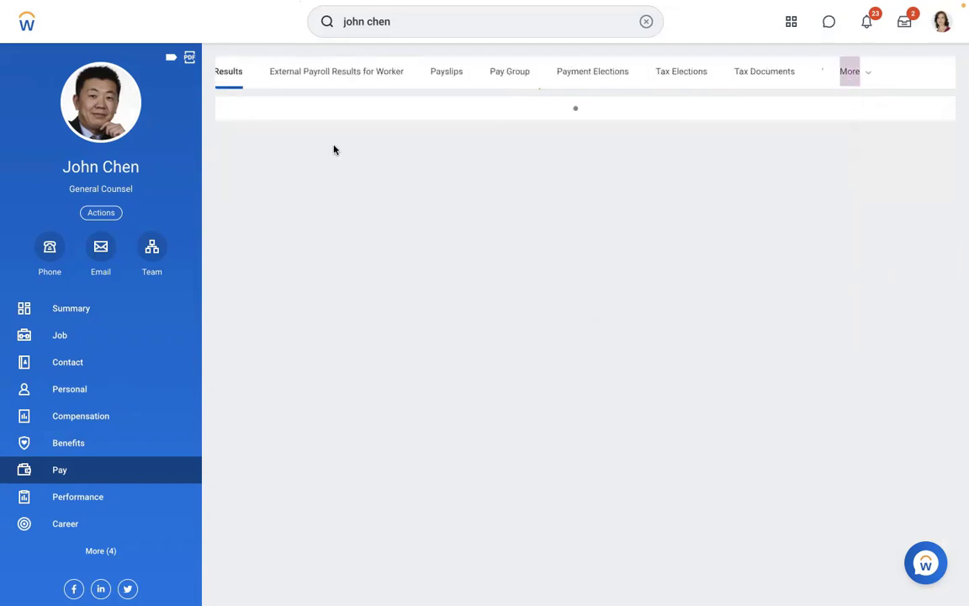
Run Pay Calculation > Re-Calculate on the 01/15/2019 in-progress payroll result, reaching 14,275.21 USD gross pay.
click(264, 226)
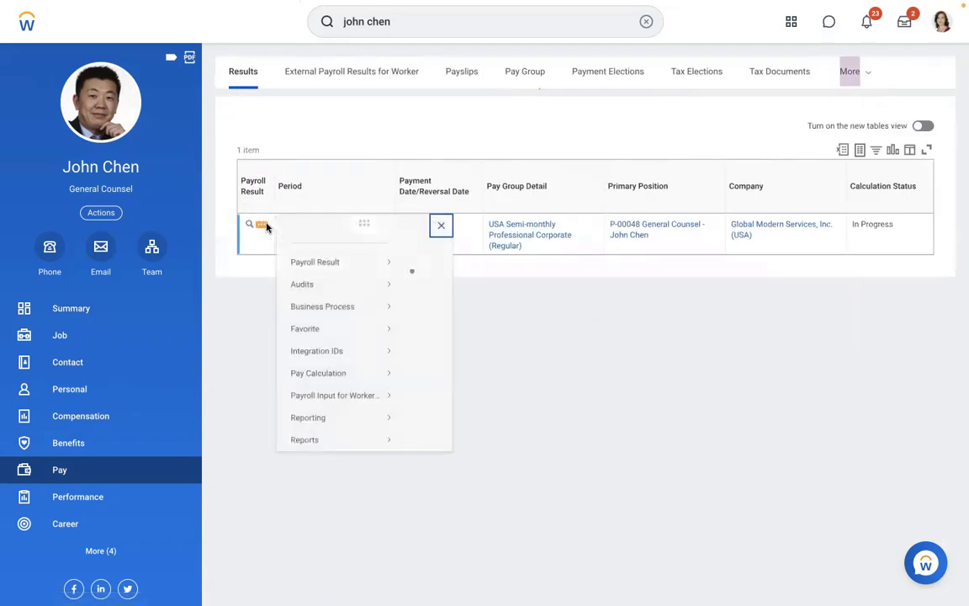
mouse_move(352, 295)
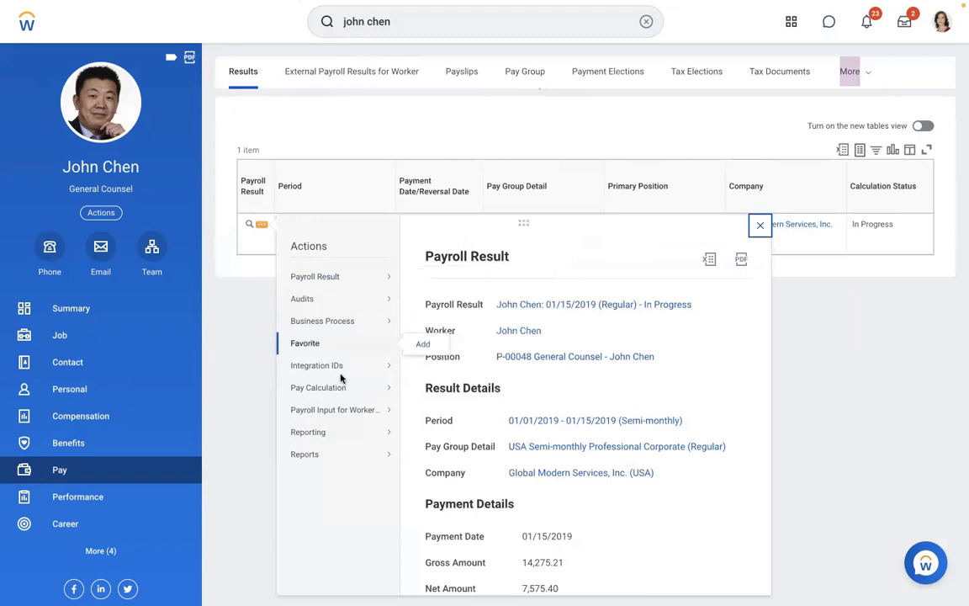
mouse_move(345, 390)
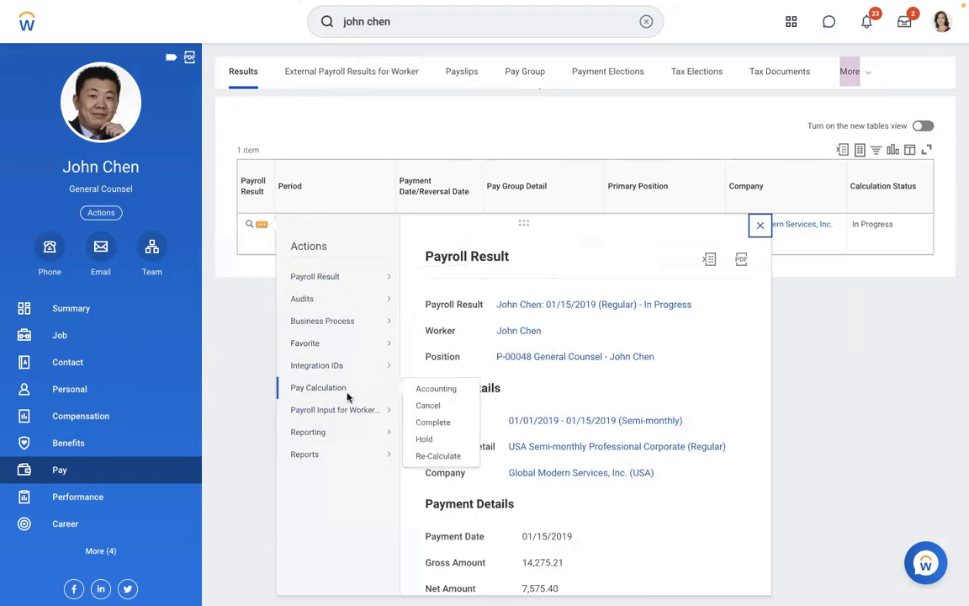
click(434, 455)
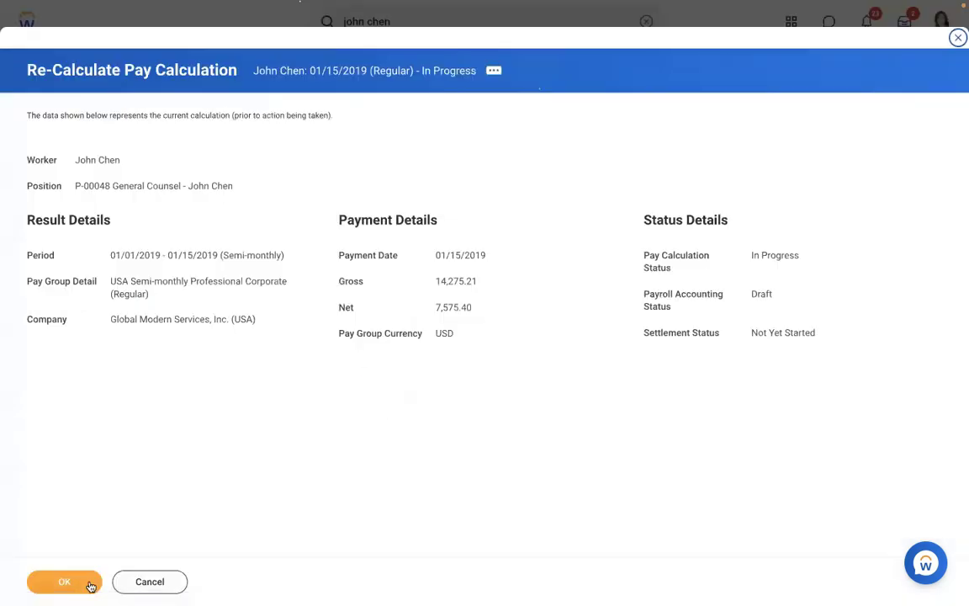
click(65, 583)
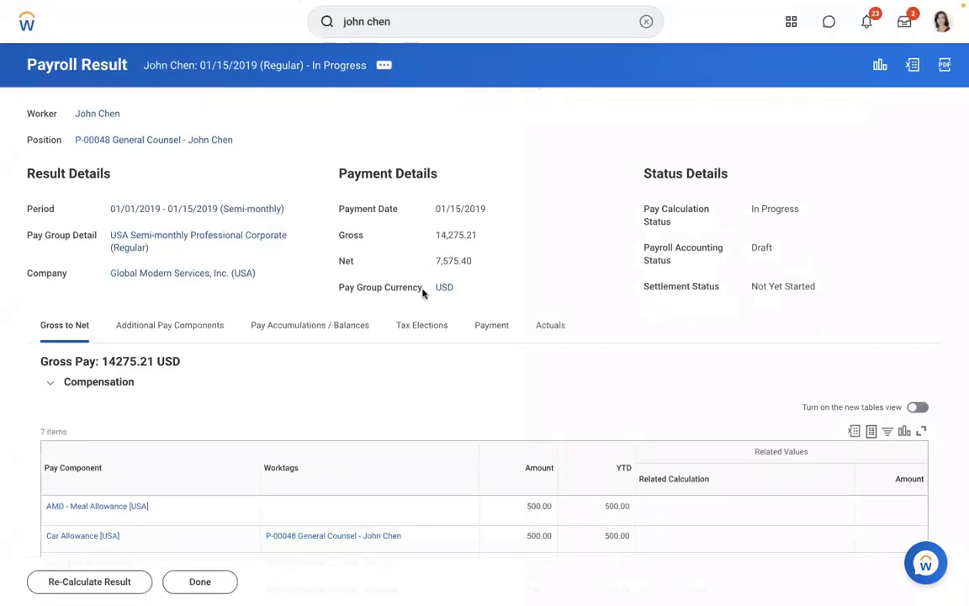
scroll(399, 383, down, 5)
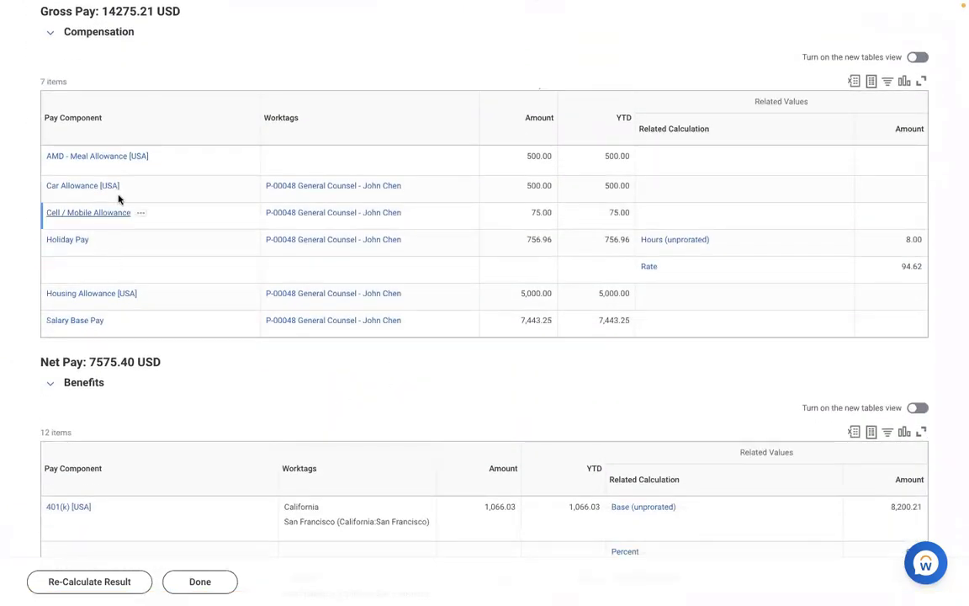
scroll(172, 275, down, 1)
scroll(172, 275, down, 5)
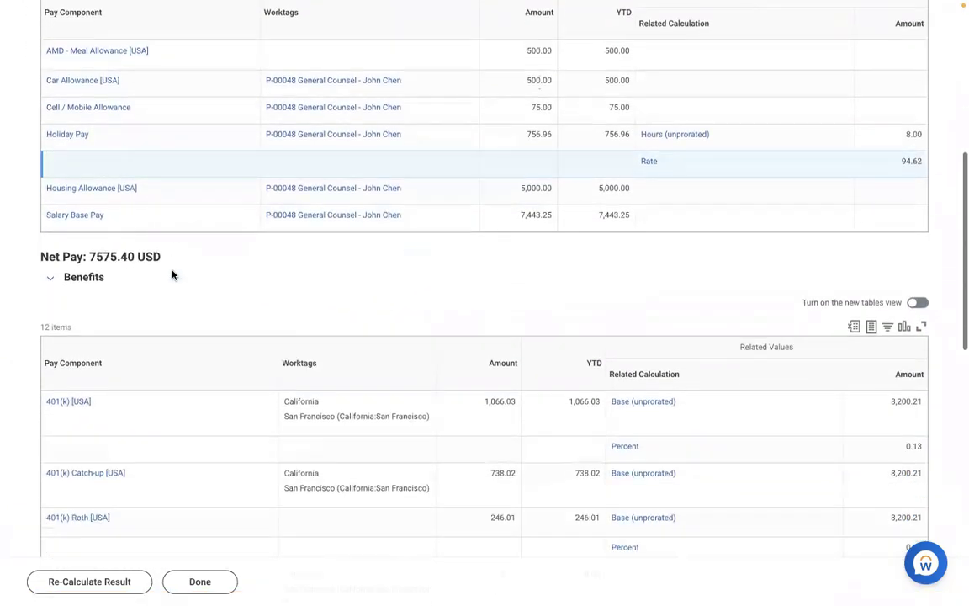
scroll(172, 275, down, 5)
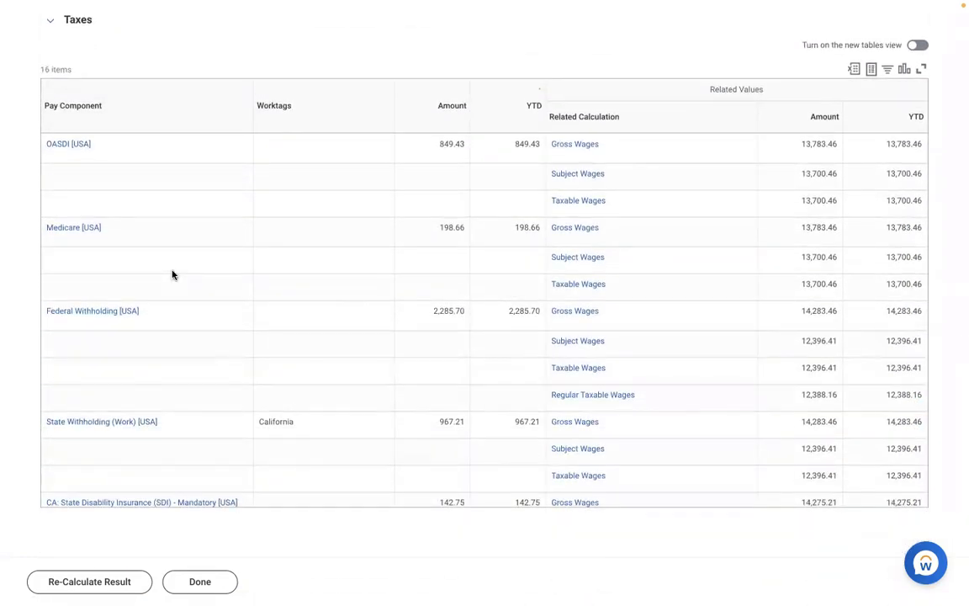
scroll(173, 275, up, 3)
scroll(173, 275, up, 8)
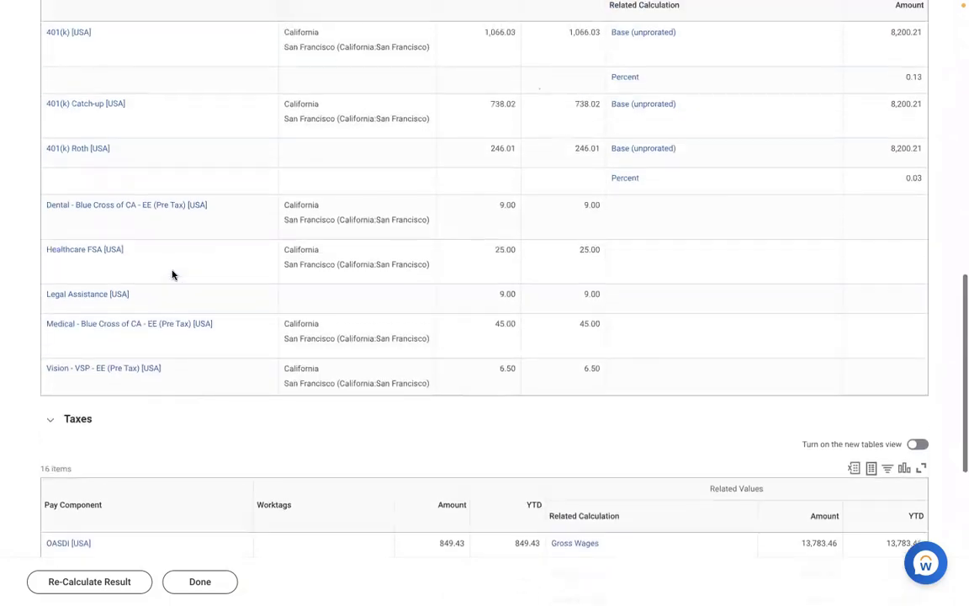
scroll(173, 275, up, 5)
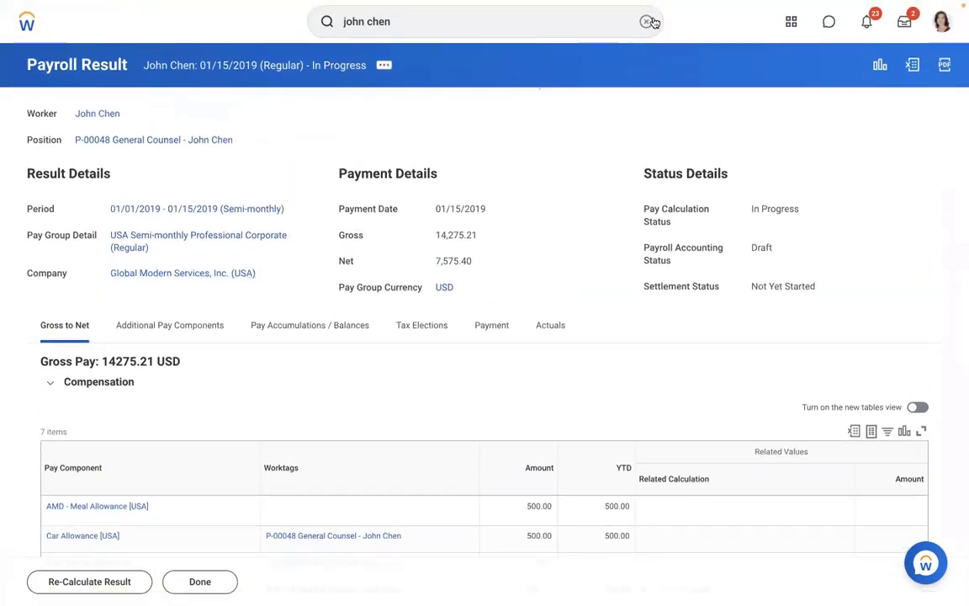
Open the AMD - Loan Payment earning in the Edit Earning task.
click(646, 21)
text(edit)
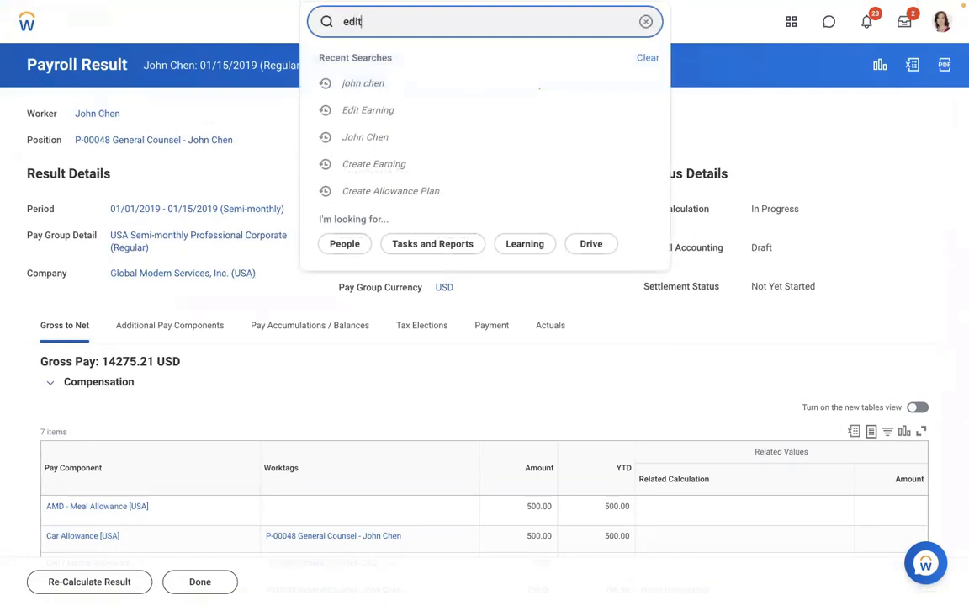
text( earning)
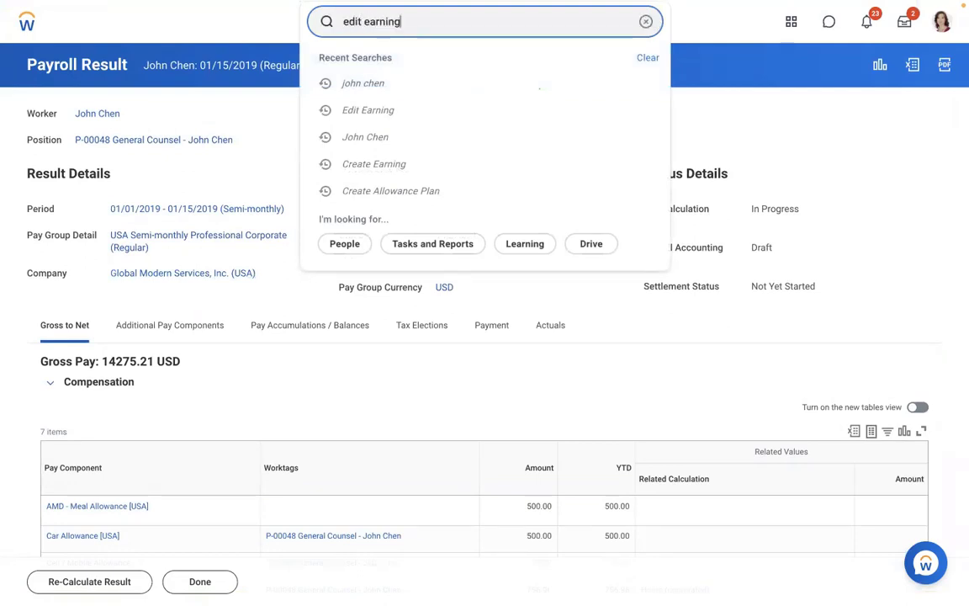
click(394, 72)
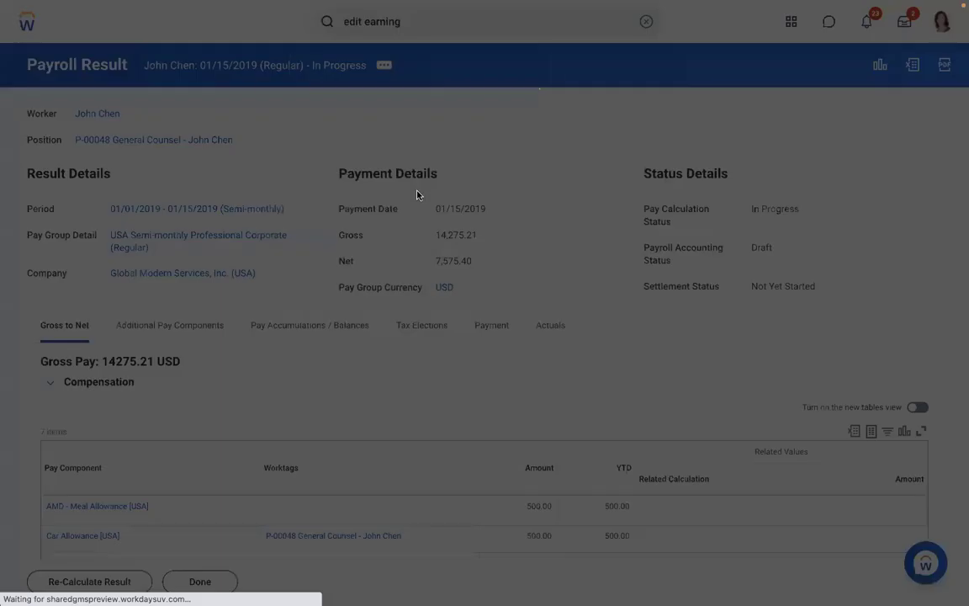
click(364, 171)
text(amd)
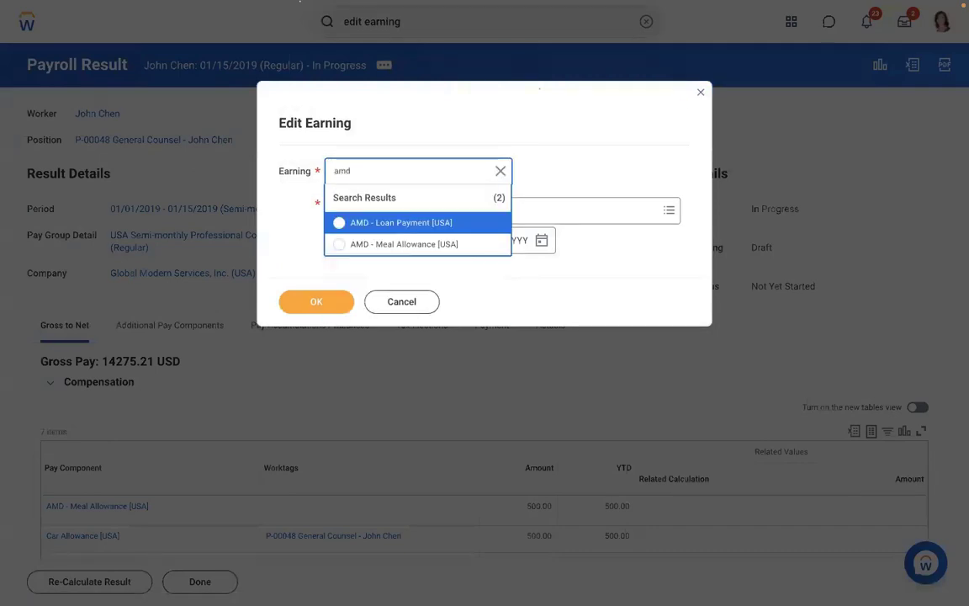
click(376, 224)
click(316, 300)
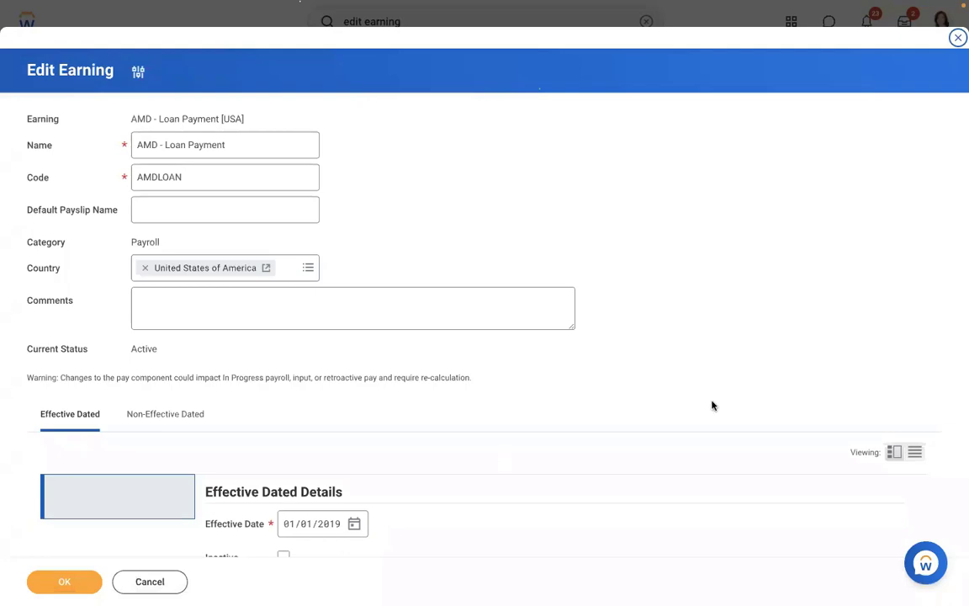
Replace the eligibility with Payroll Input (Onetime) Exists for Pay Component (Sub Period) and save.
scroll(712, 405, down, 5)
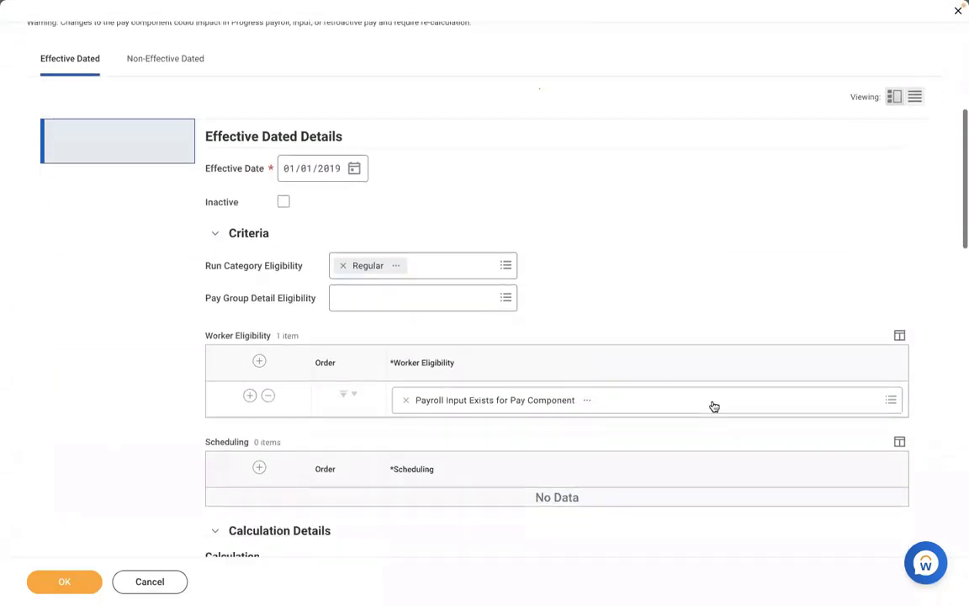
click(406, 352)
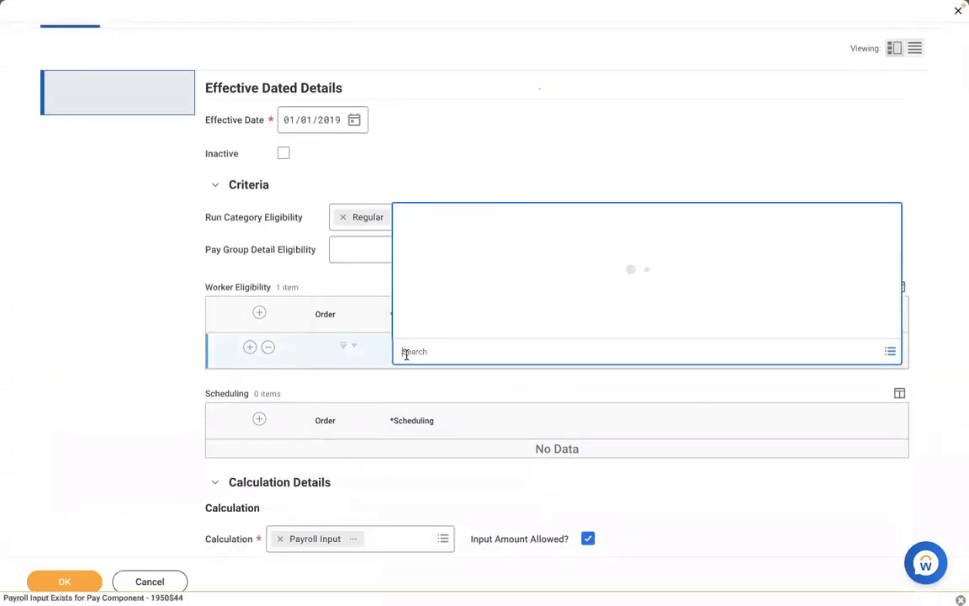
text(payroll i)
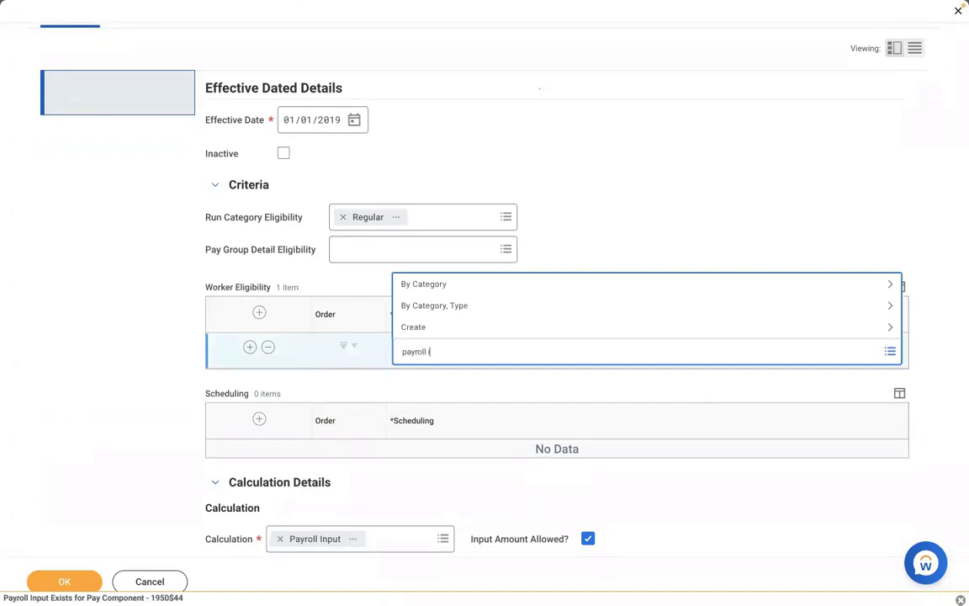
text(nput)
key(Return)
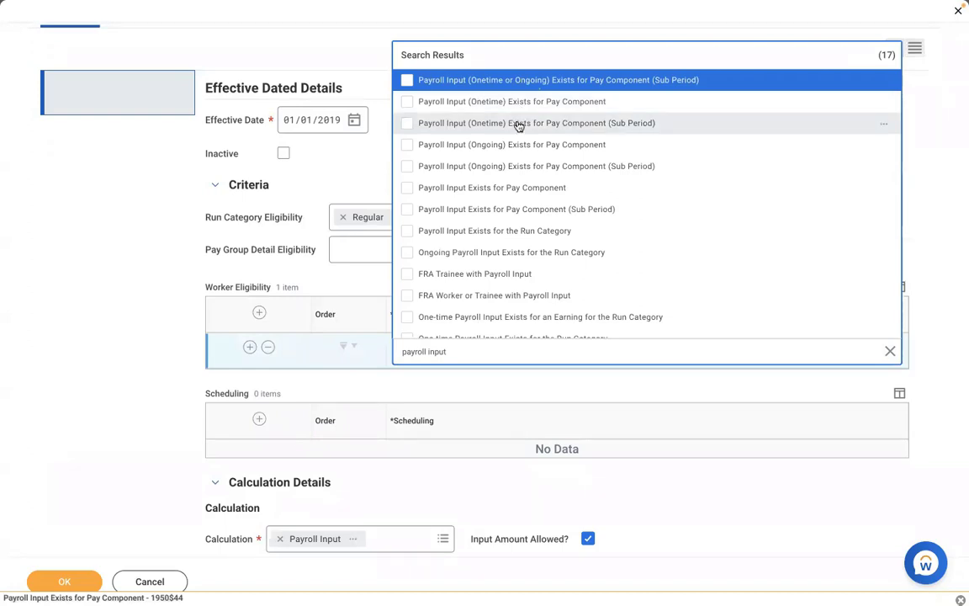
click(520, 124)
click(130, 329)
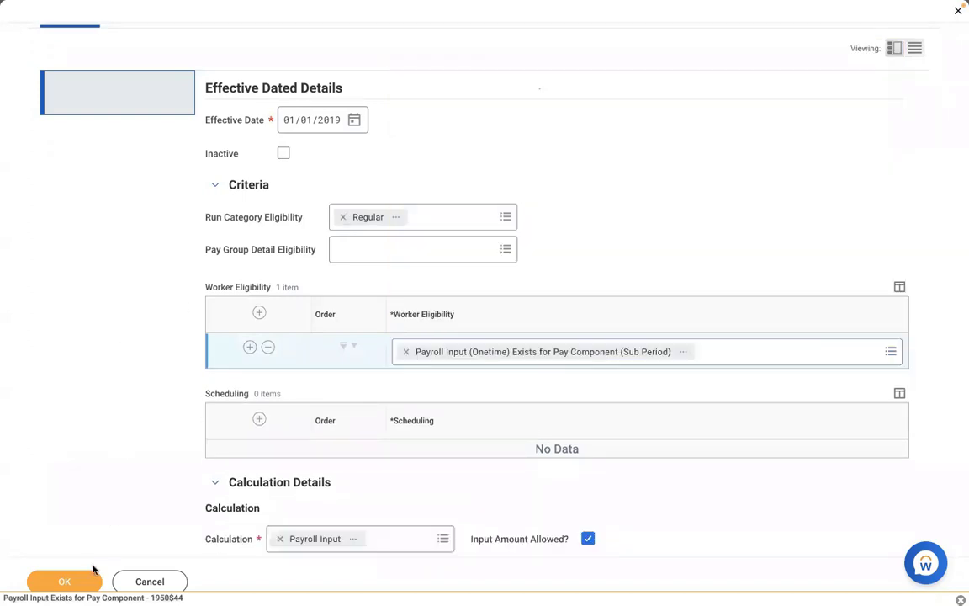
click(74, 587)
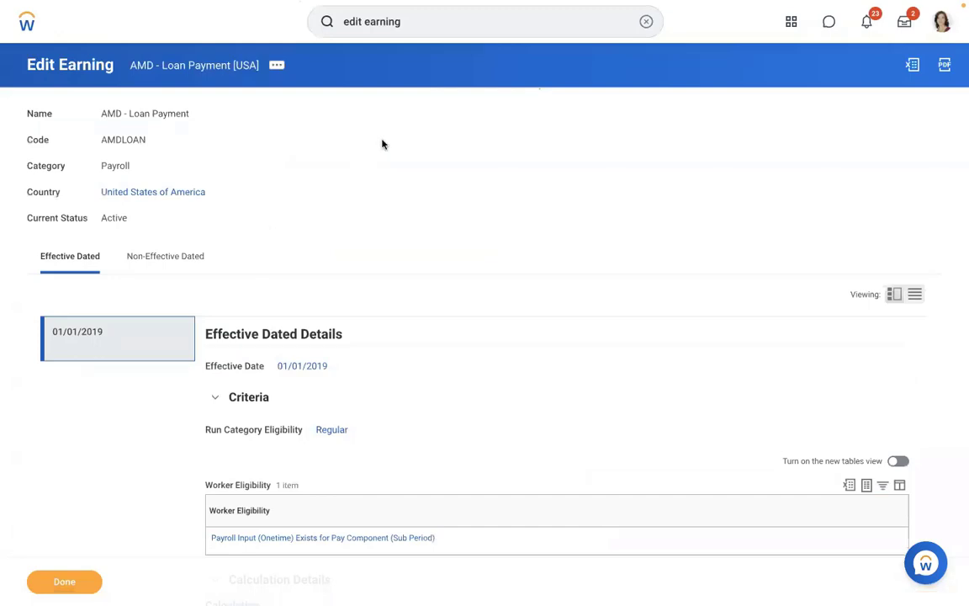
Search for the General Counsel worker and open their Pay results.
click(646, 22)
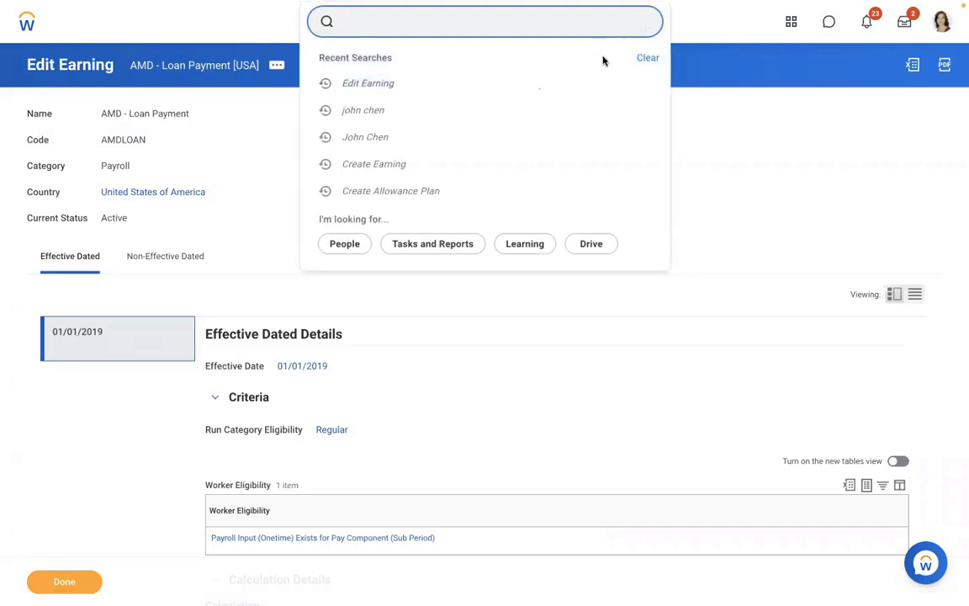
click(422, 108)
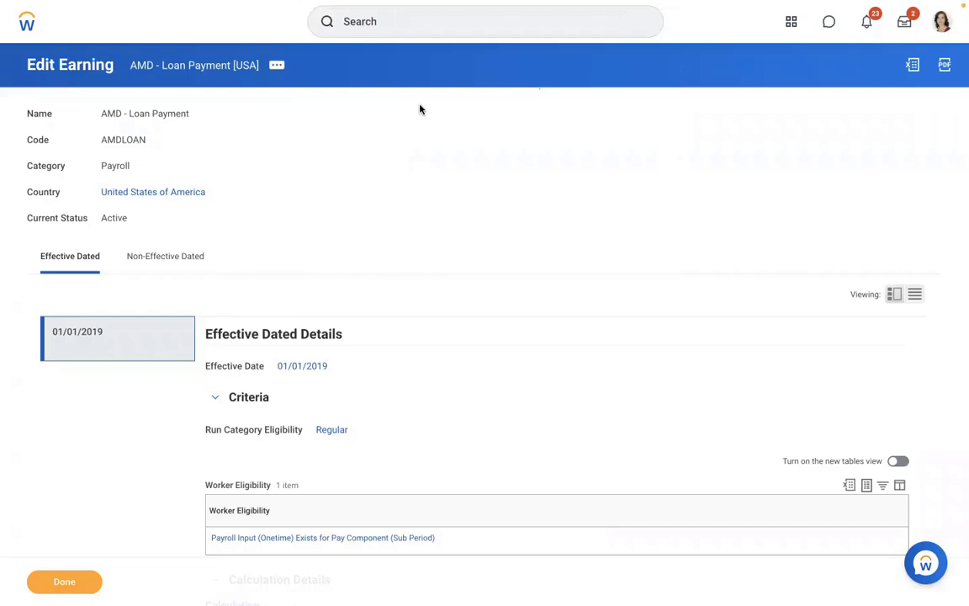
click(391, 29)
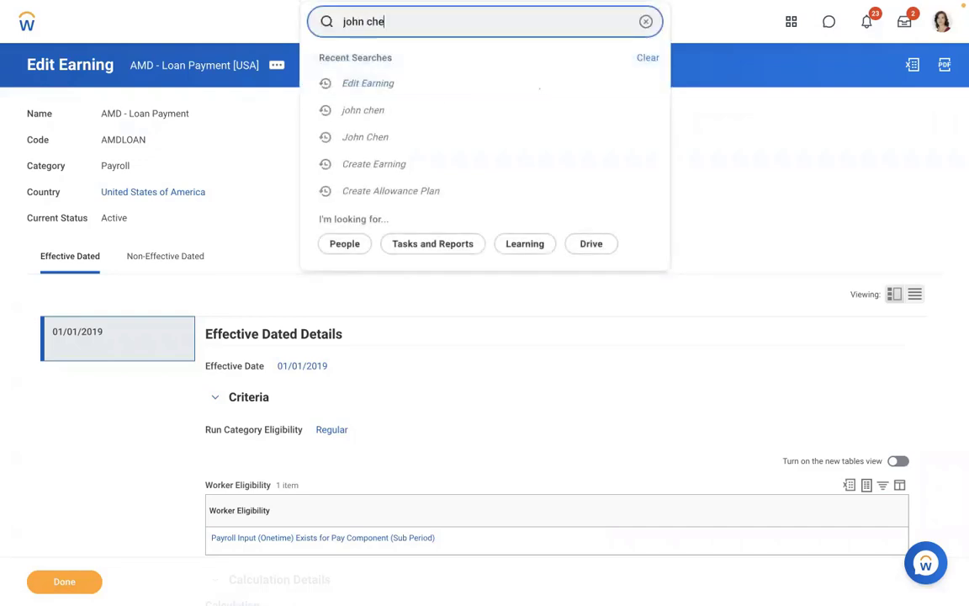
click(392, 72)
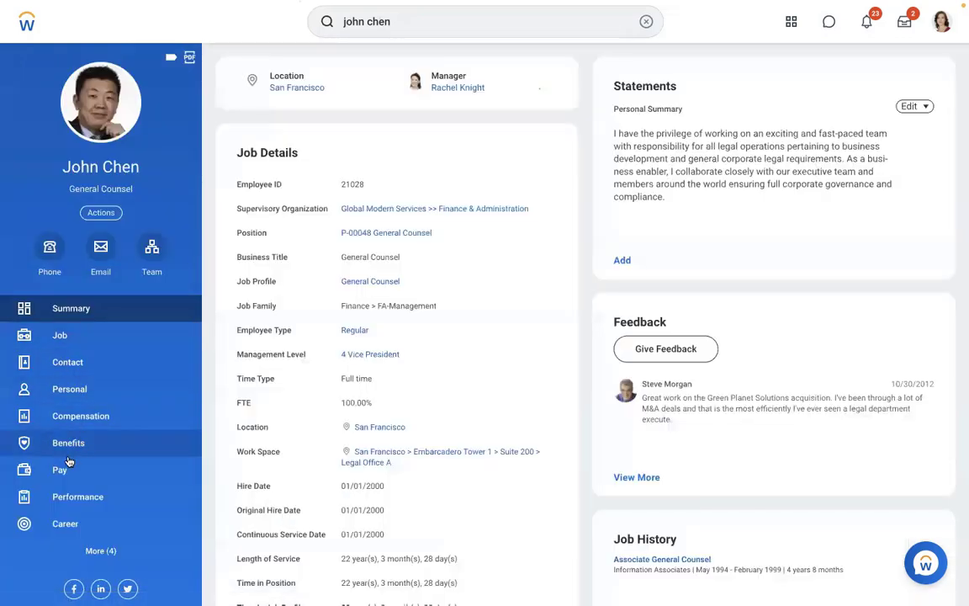
click(59, 469)
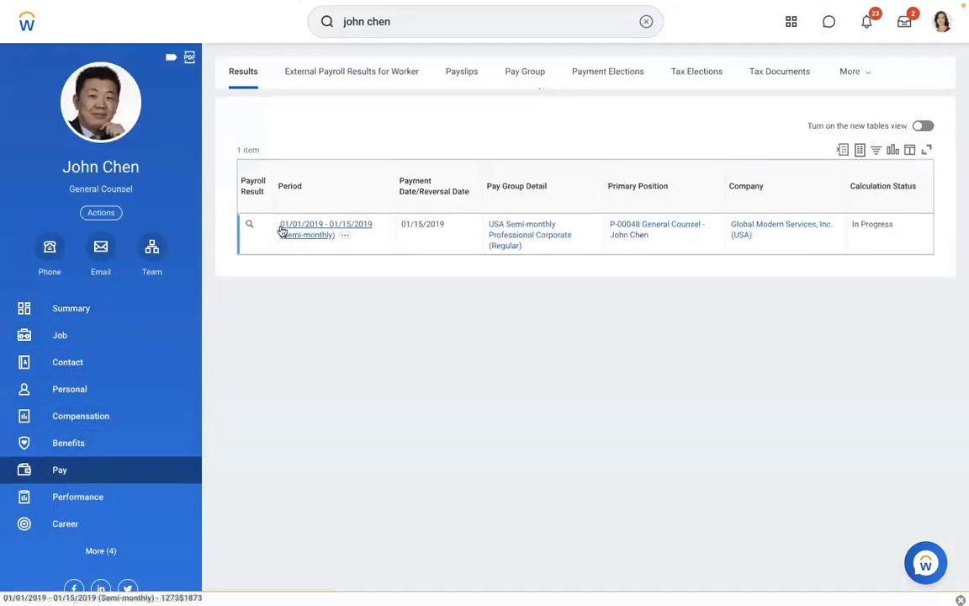
Start Pay Calculation > Re-Calculate on the in-progress 01/15/2019 semi-monthly payroll result.
click(263, 225)
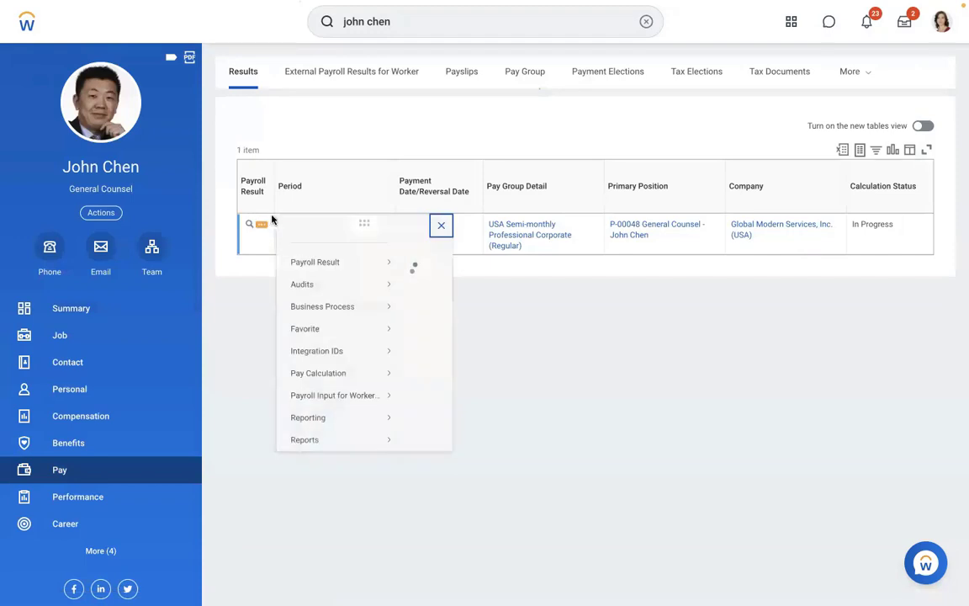
mouse_move(333, 392)
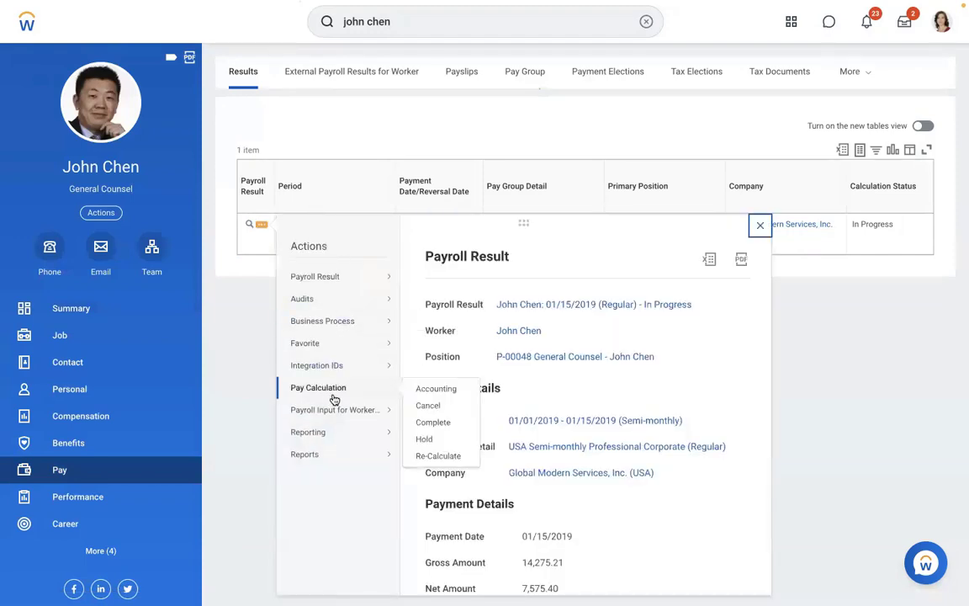
click(434, 456)
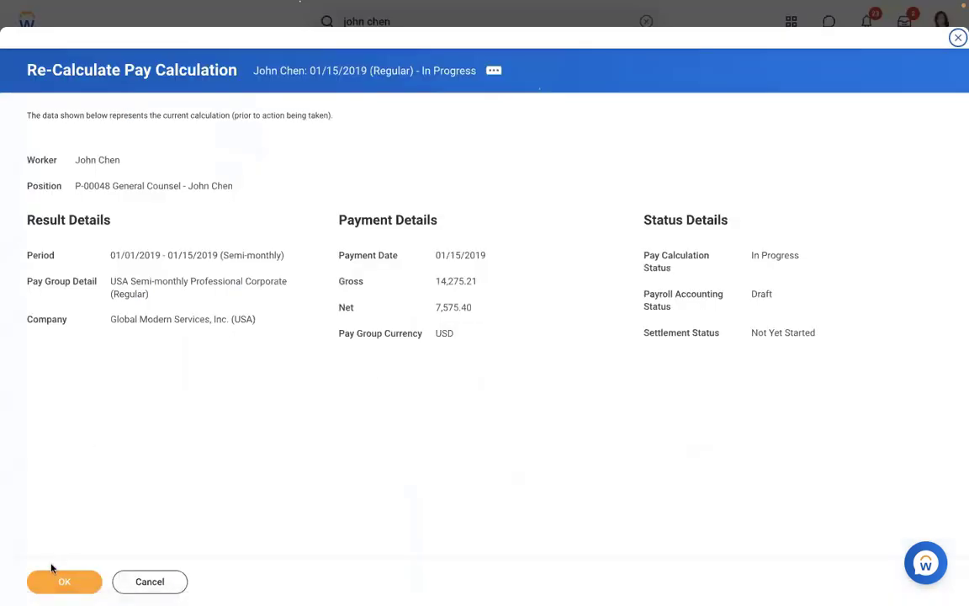
Confirm the payroll recalculation and return to the worker's Pay area.
click(64, 580)
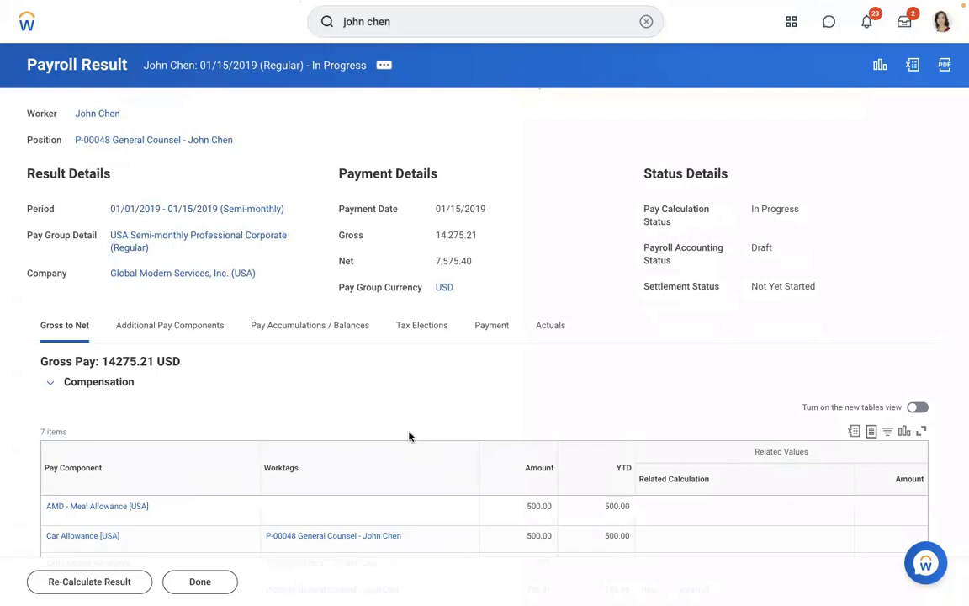
click(115, 115)
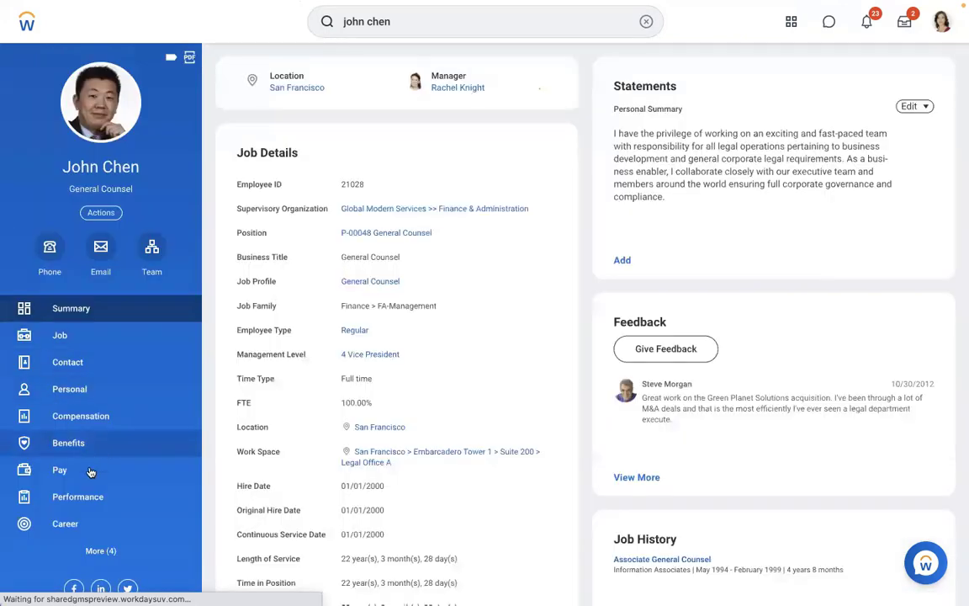
click(91, 473)
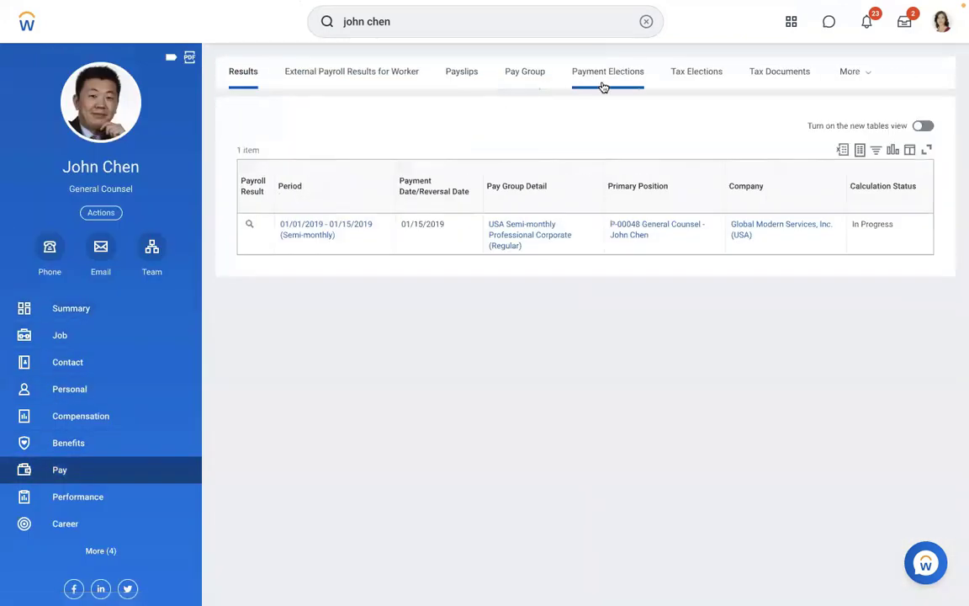
Check the worker's payroll Input tab against the Word notes (Loan 10000 USD, Repayment 1000).
click(840, 77)
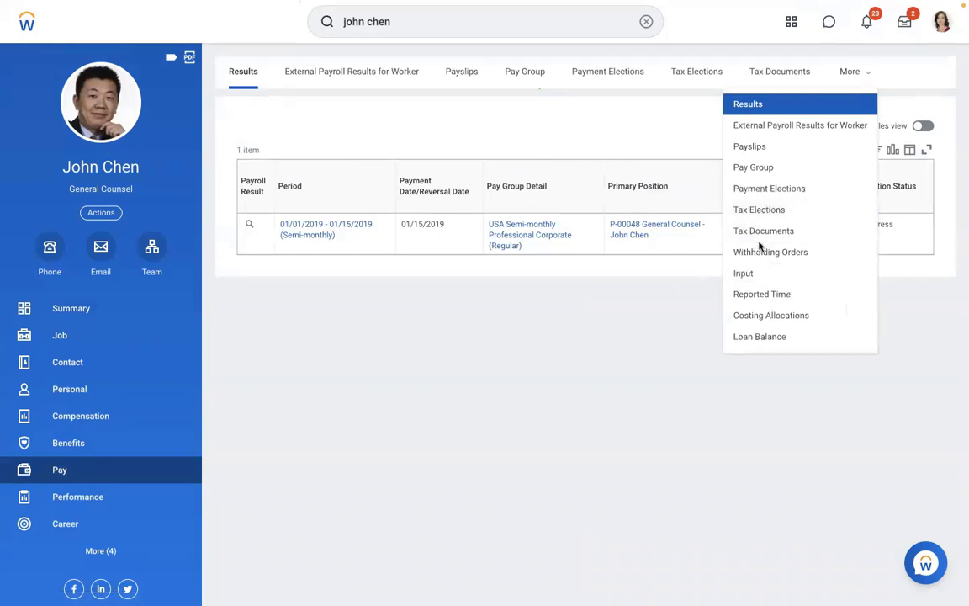
click(745, 273)
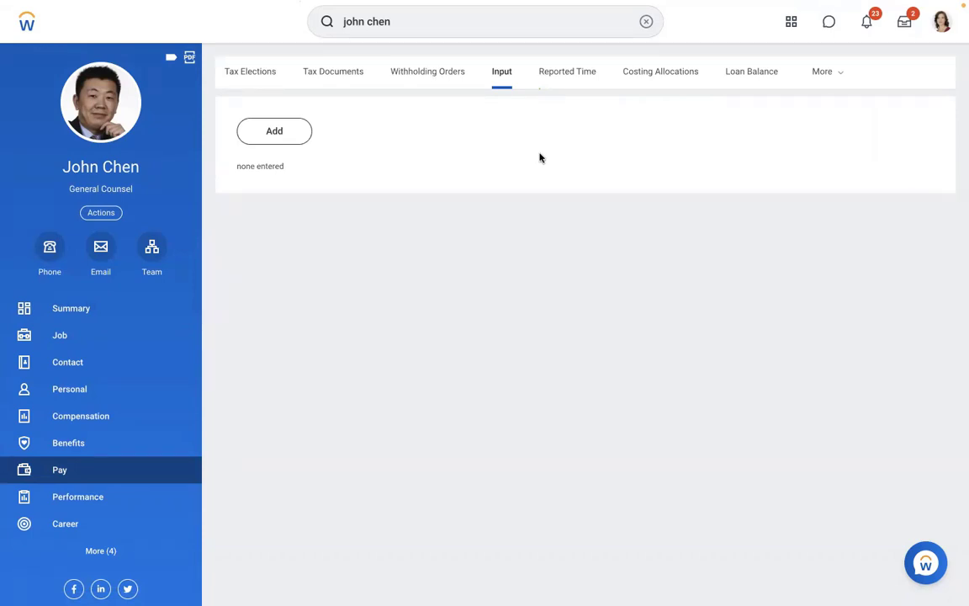
key(ctrl+Left)
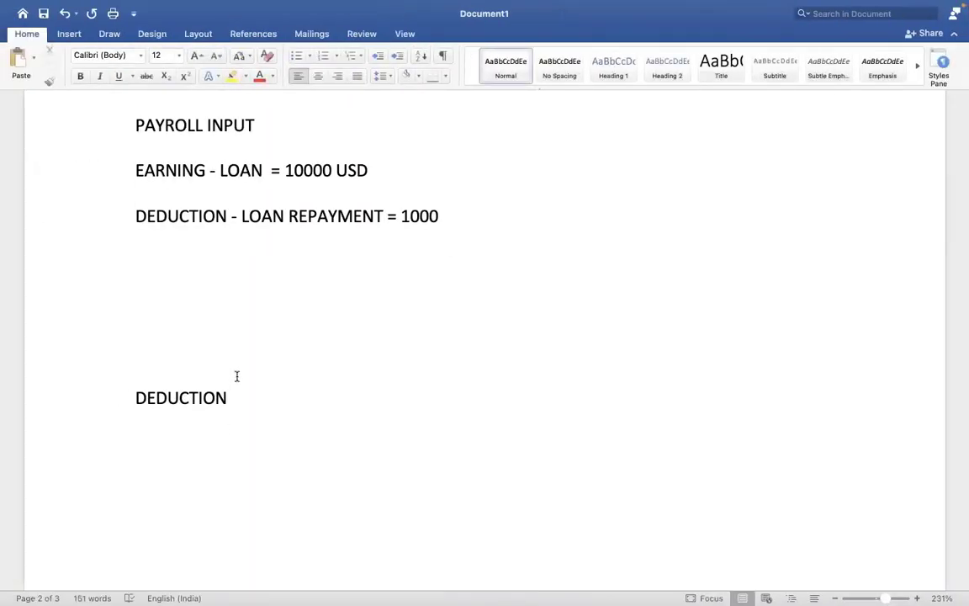
key(ctrl+Right)
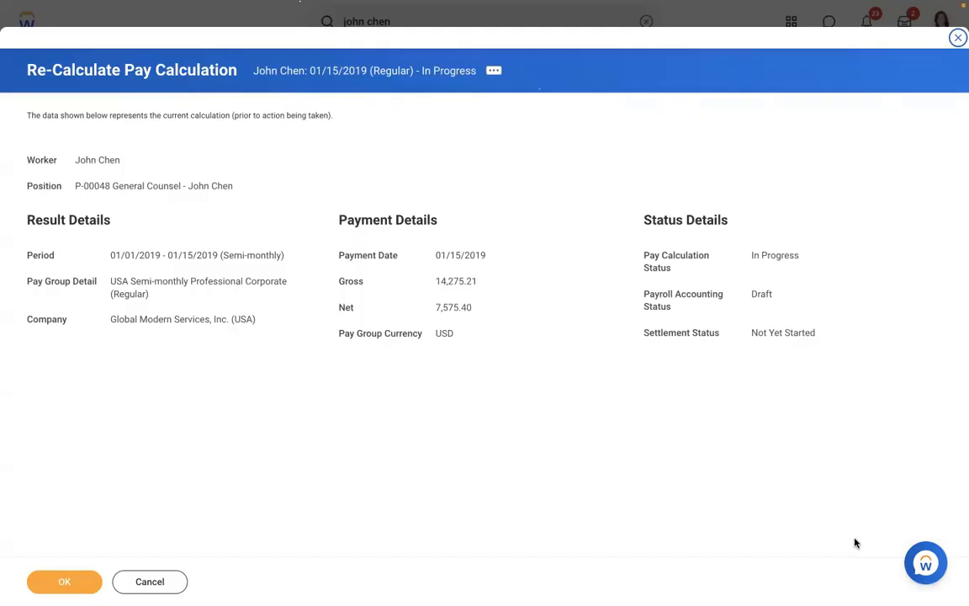